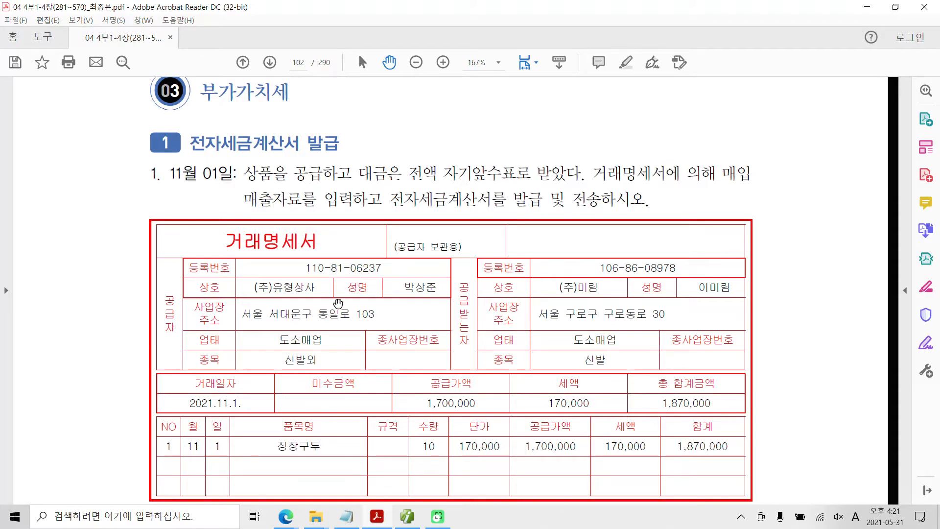
Step: Highlight the section heading 전자세금계산서 발급 and the term 자기앞수표 in the November 1 problem text
{"action": "scroll", "coordinate": [342, 320], "scroll_direction": "down", "scroll_amount": 2}
{"action": "scroll", "coordinate": [346, 320], "scroll_direction": "up", "scroll_amount": 2}
{"action": "left_click_drag", "start_coordinate": [341, 144], "coordinate": [189, 144]}
{"action": "right_click", "coordinate": [321, 143]}
{"action": "left_click", "coordinate": [363, 181]}
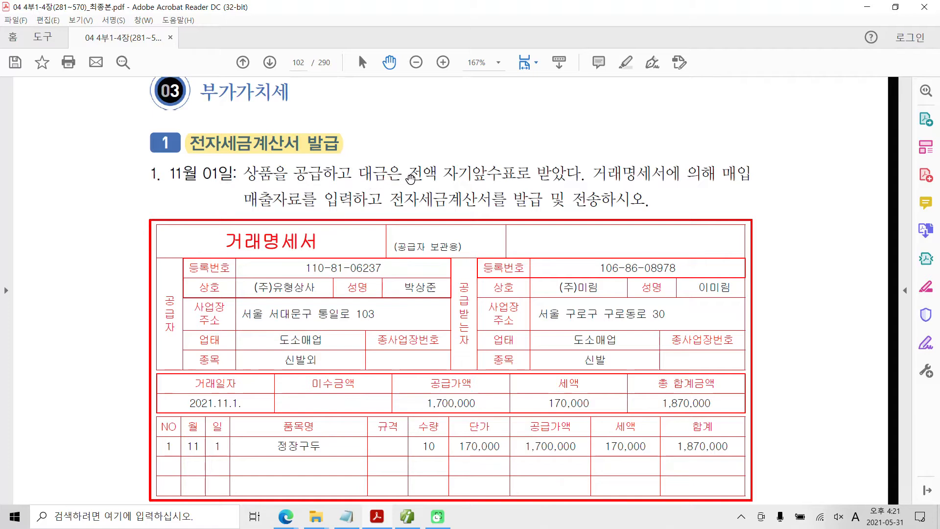
{"action": "left_click_drag", "start_coordinate": [443, 174], "coordinate": [517, 174]}
{"action": "right_click", "coordinate": [517, 176]}
{"action": "left_click", "coordinate": [534, 208]}
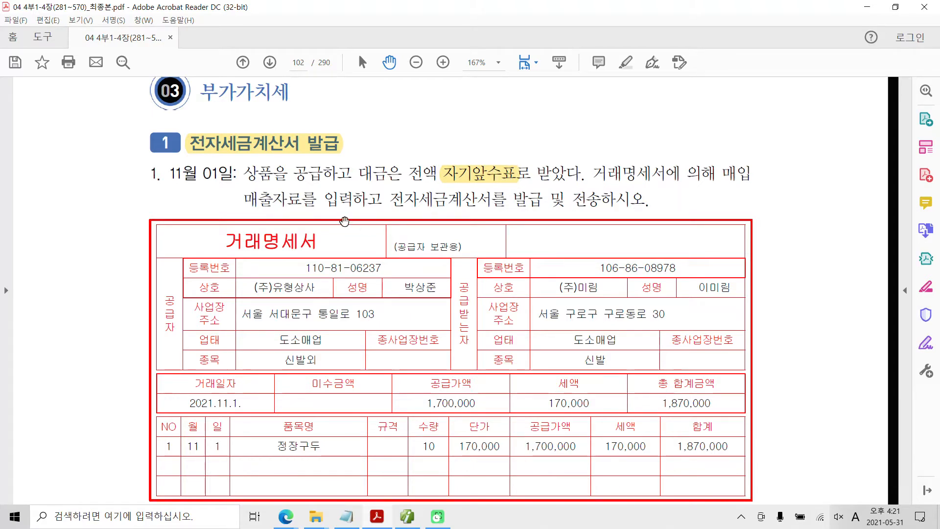
Step: Read the instruction to issue and send the electronic tax invoice, and check the transaction date on the 거래명세서
{"action": "left_click_drag", "start_coordinate": [383, 199], "coordinate": [645, 200]}
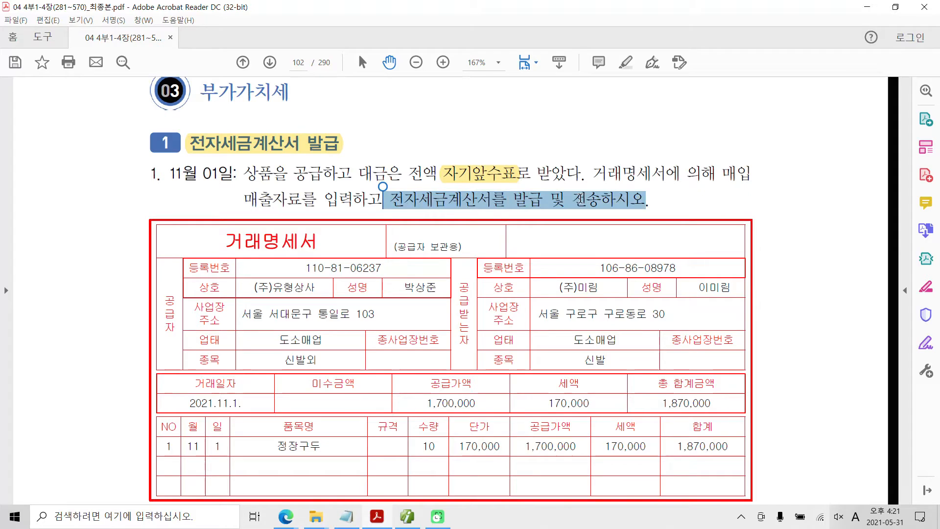
{"action": "left_click", "coordinate": [580, 199]}
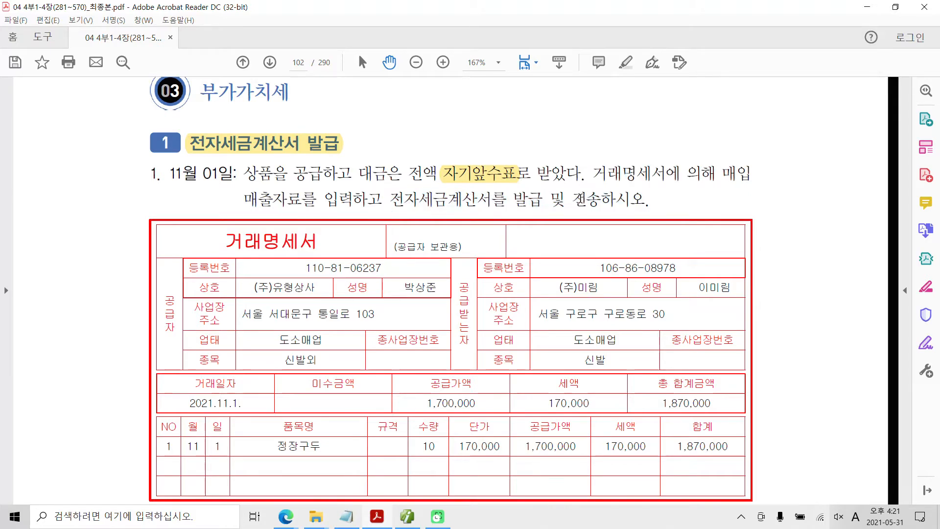
{"action": "scroll", "coordinate": [576, 201], "scroll_direction": "down", "scroll_amount": 1}
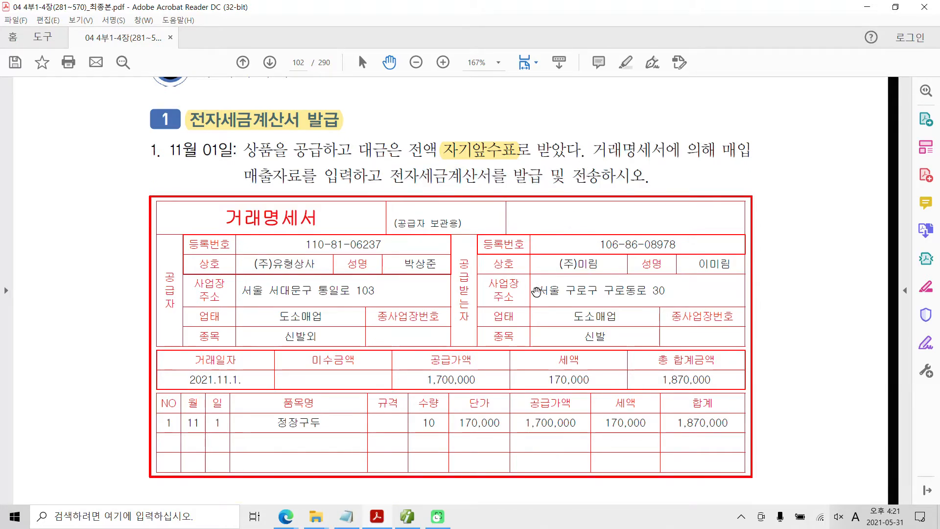
{"action": "key", "text": "ctrl+2"}
{"action": "mouse_move", "coordinate": [139, 341]}
{"action": "left_mouse_down"}
{"action": "mouse_move", "coordinate": [195, 371]}
{"action": "mouse_move", "coordinate": [274, 391]}
{"action": "left_mouse_up"}
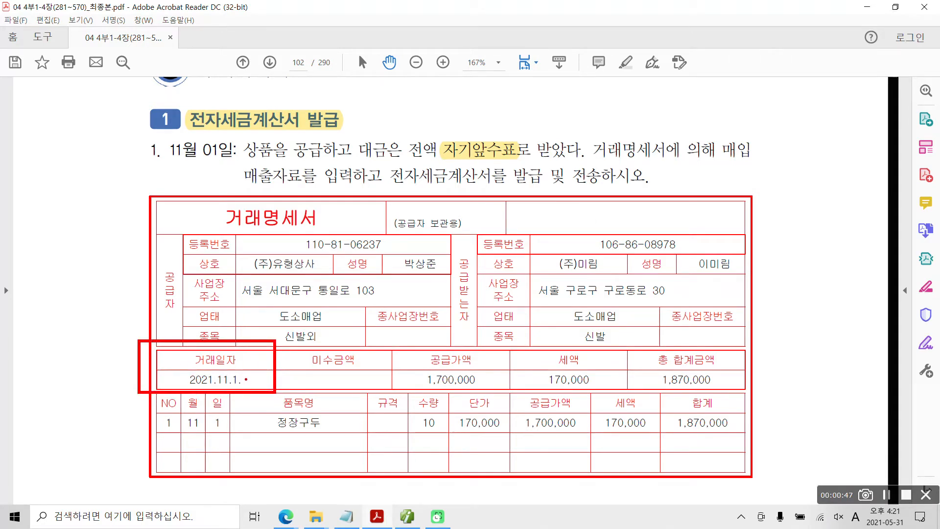
{"action": "key", "text": "Escape"}
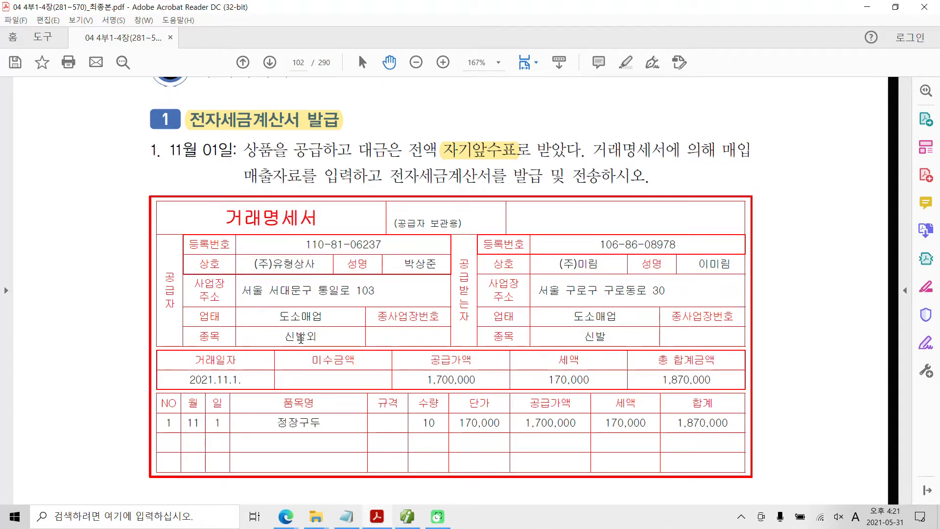
Step: Switch to the accounting program, close 일반전표입력 and 합계잔액시산표, and open 매입매출전표입력
{"action": "left_click", "coordinate": [407, 516]}
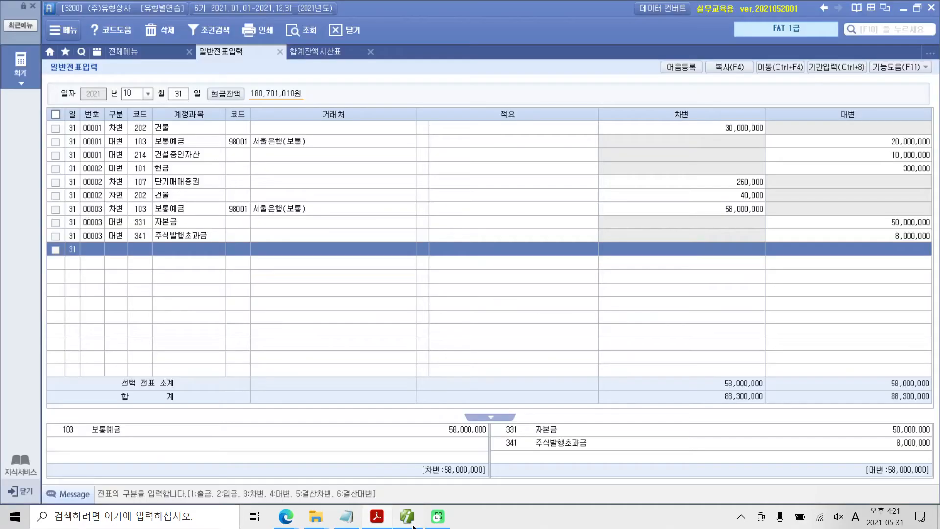
{"action": "left_click", "coordinate": [280, 52]}
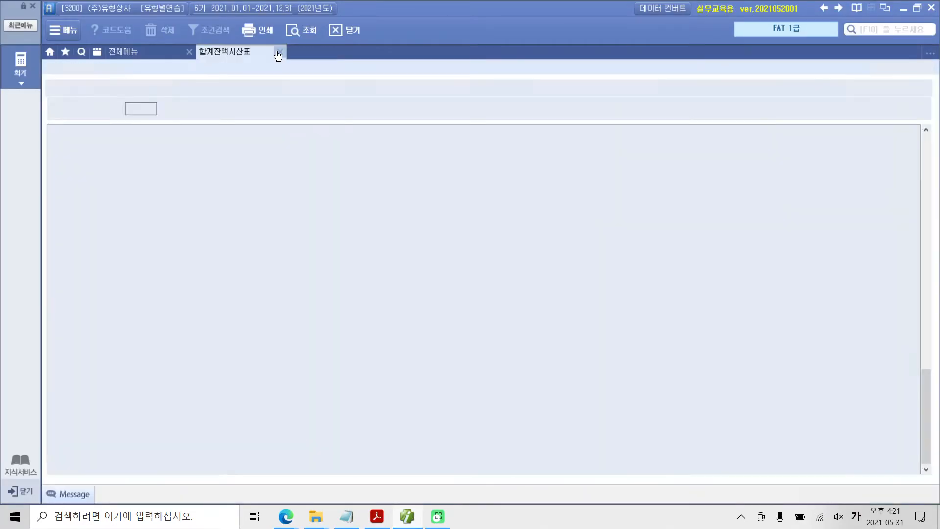
{"action": "left_click", "coordinate": [276, 52]}
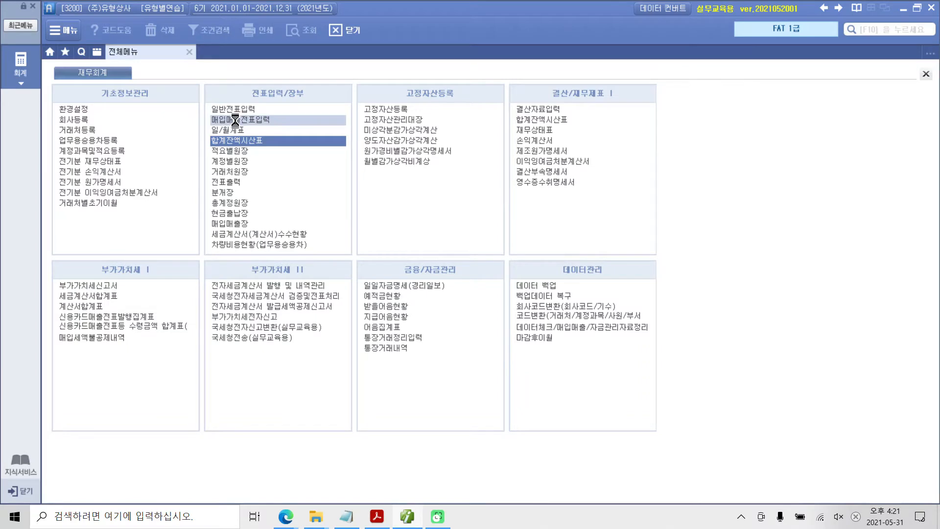
{"action": "left_click", "coordinate": [237, 123]}
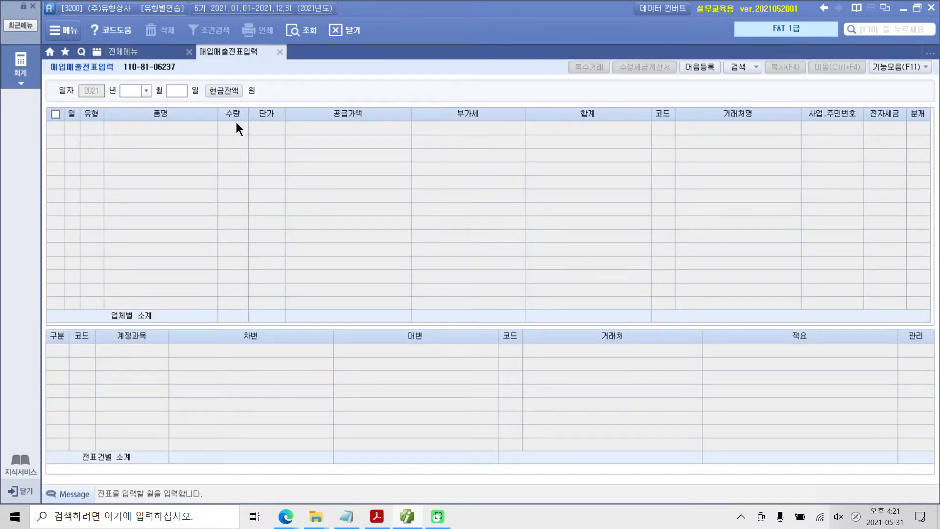
Step: Set the voucher date to November 1 and start a sales entry of type 11 (과세)
{"action": "type", "text": "11"}
{"action": "key", "text": "Return"}
{"action": "type", "text": "1"}
{"action": "key", "text": "Return"}
{"action": "key", "text": "Return"}
{"action": "type", "text": "11"}
{"action": "key", "text": "Return"}
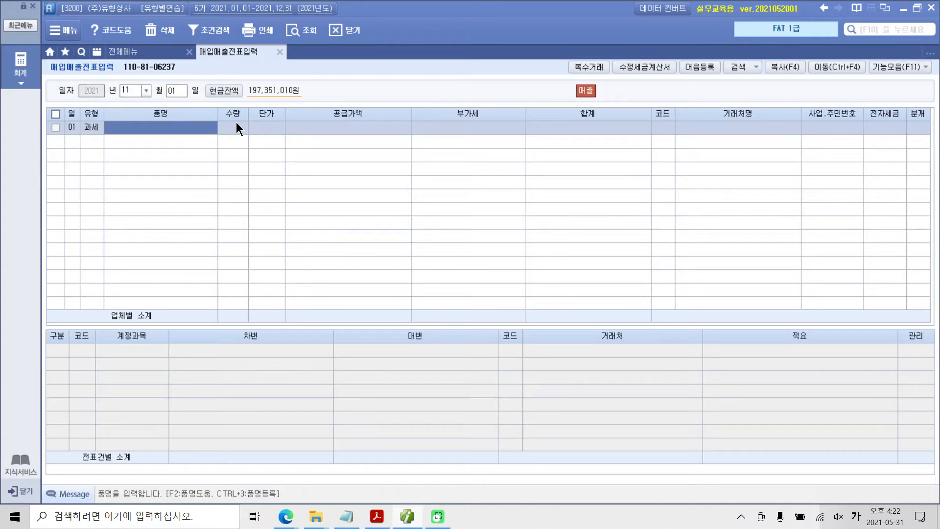
Step: Enter the item 정장구두 with quantity 10 and unit price 170,000, accepting the calculated supply value and VAT
{"action": "type", "text": "정장구두"}
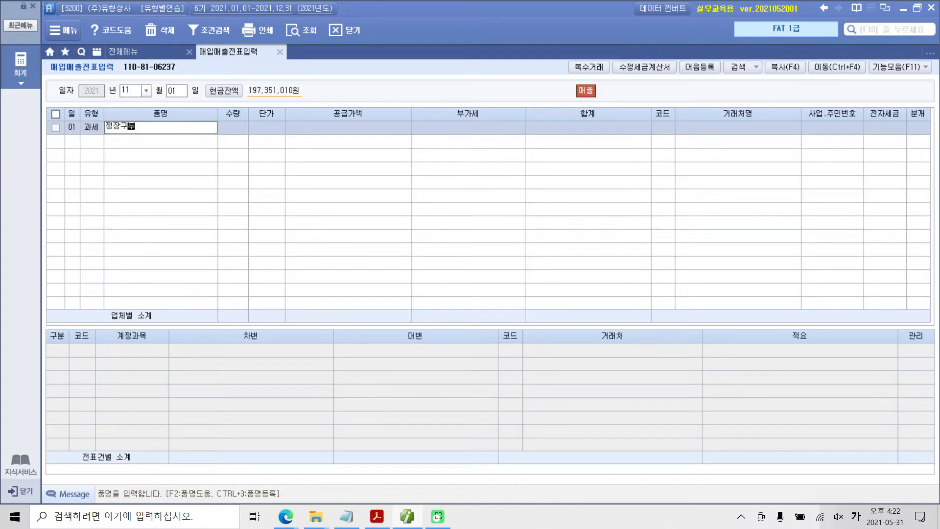
{"action": "left_click", "coordinate": [236, 123]}
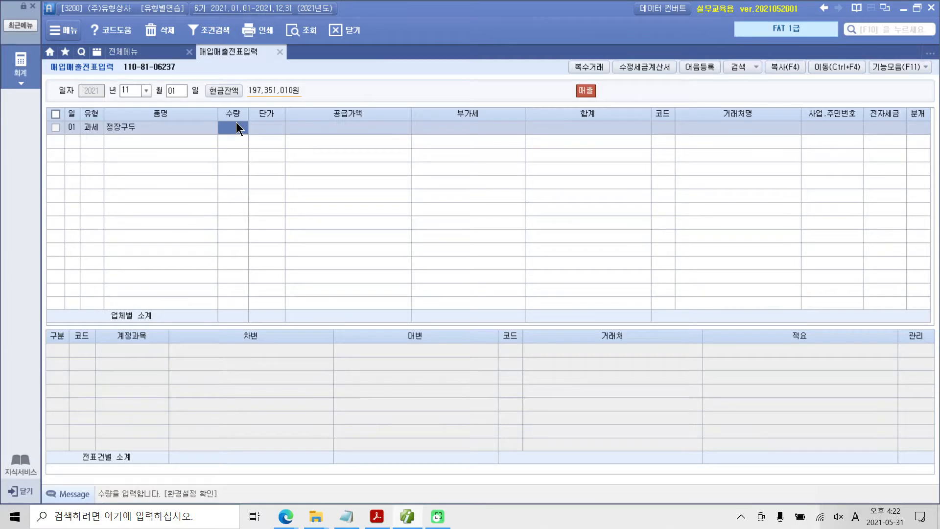
{"action": "key", "text": "Return"}
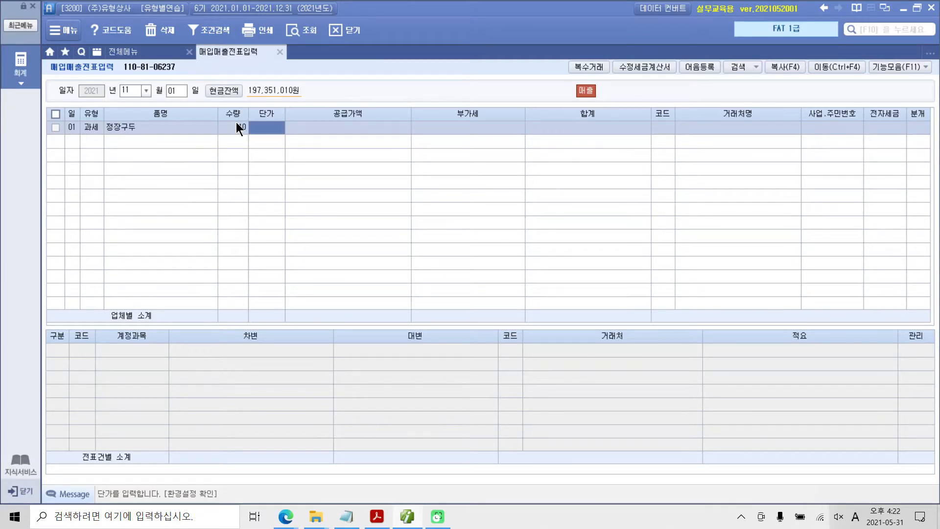
{"action": "type", "text": "170000"}
{"action": "key", "text": "Return"}
{"action": "key", "text": "Return"}
{"action": "key", "text": "Return"}
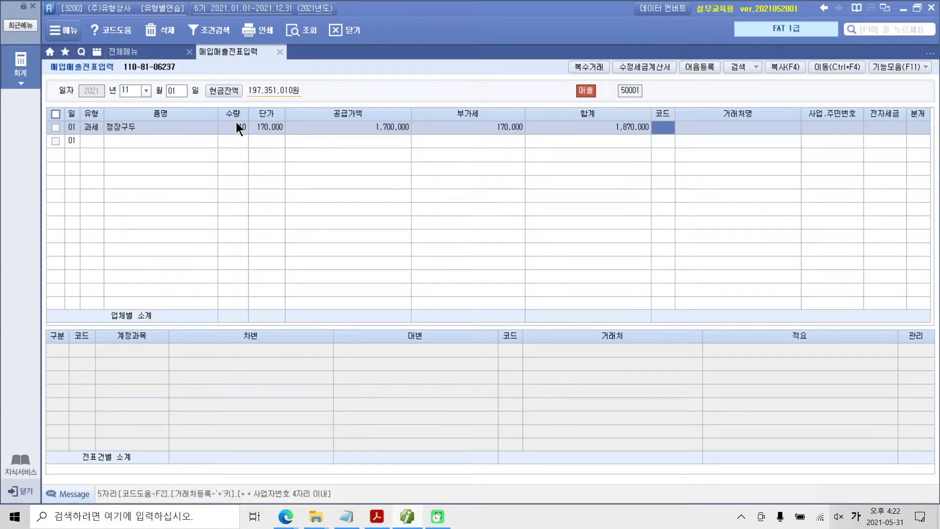
Step: Set the entry's customer to (주)미림 and leave the 전자세금 field blank
{"action": "type", "text": "미림"}
{"action": "key", "text": "Return"}
{"action": "key", "text": "Return"}
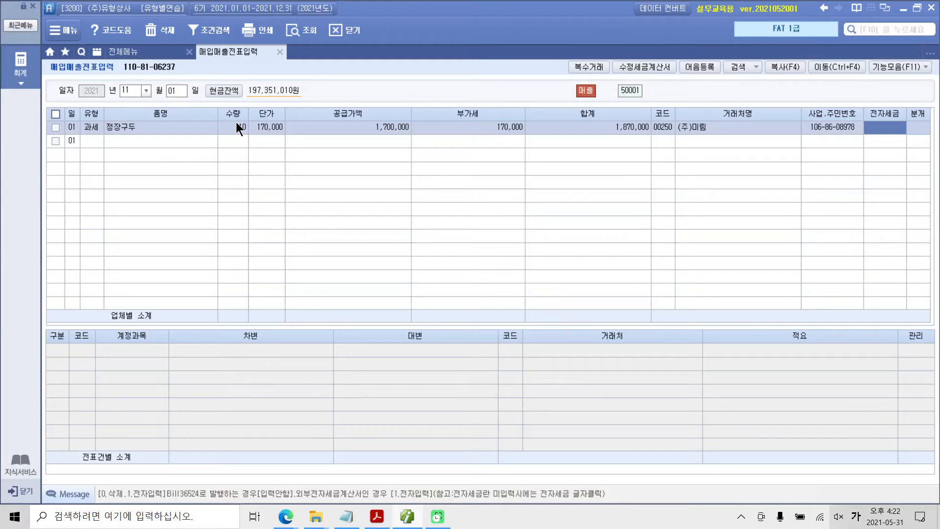
{"action": "key", "text": "Return"}
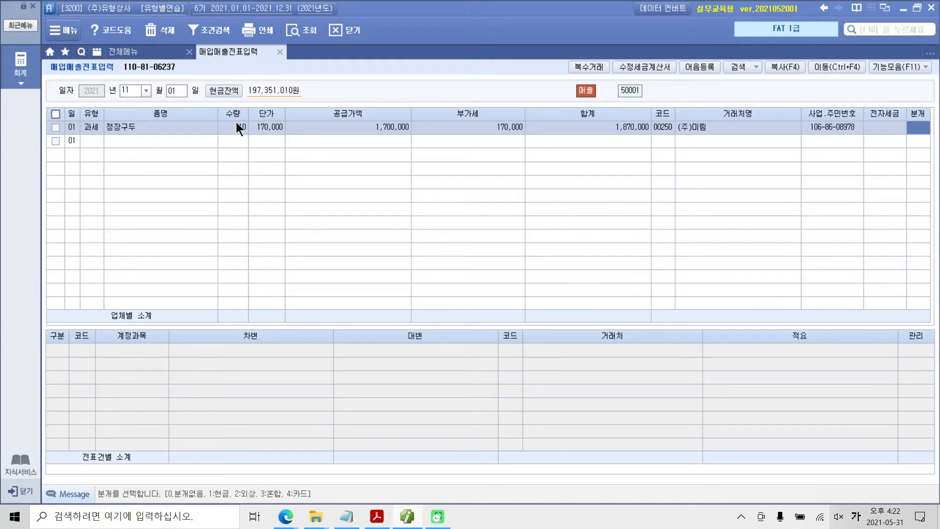
Step: Set the entry's journal type to 1 (현금) and accept the generated 부가세예수금 and 상품매출 lines
{"action": "type", "text": "1"}
{"action": "key", "text": "Return"}
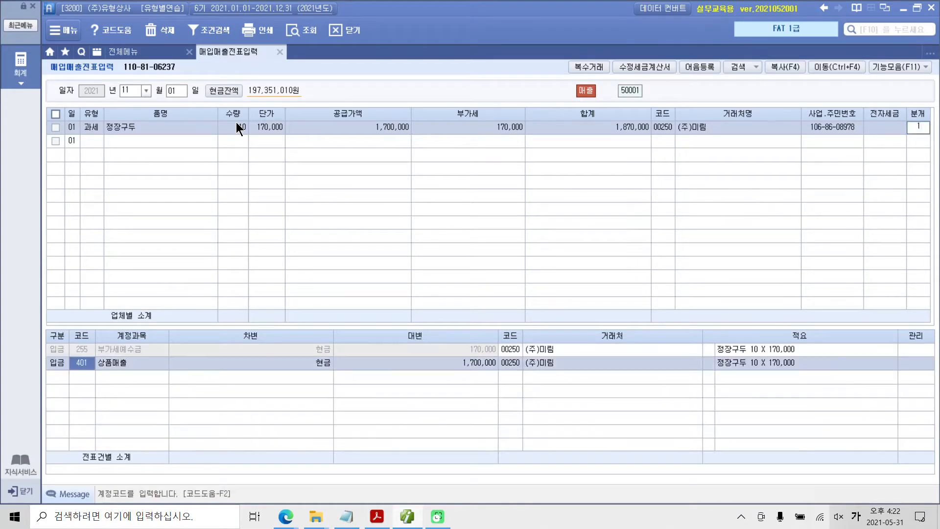
{"action": "left_click", "coordinate": [89, 347]}
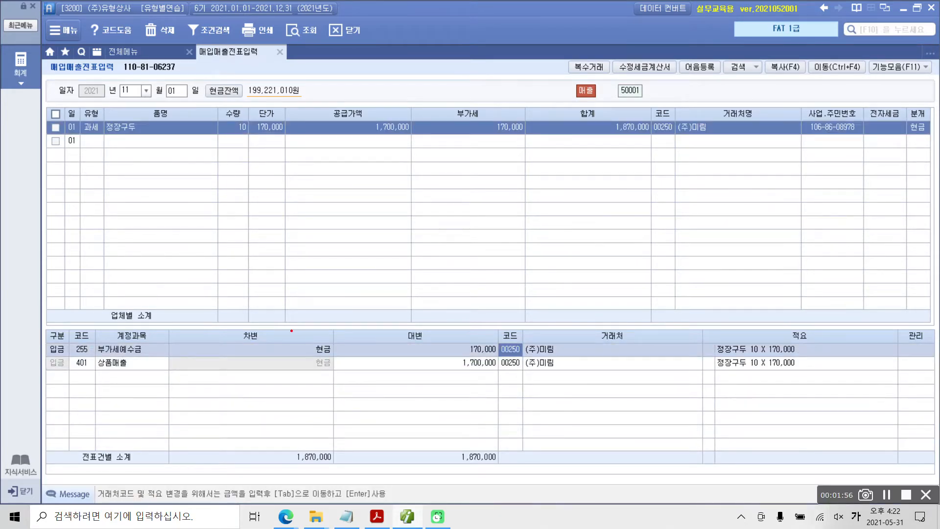
Step: Check the cash debit side and the 부가세예수금 and 상품매출 credit amounts in the journal lines
{"action": "mouse_move", "coordinate": [271, 328]}
{"action": "left_mouse_down"}
{"action": "mouse_move", "coordinate": [344, 481]}
{"action": "mouse_move", "coordinate": [343, 472]}
{"action": "left_mouse_up"}
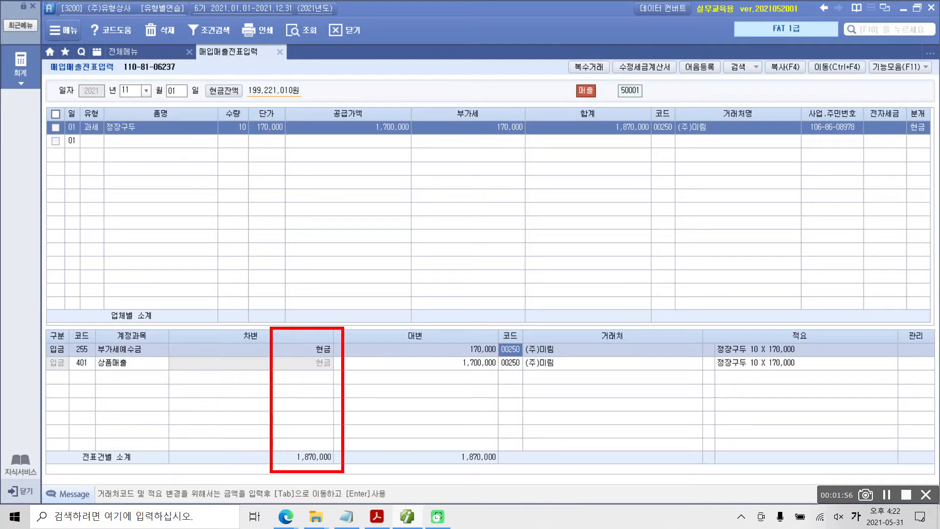
{"action": "left_click_drag", "start_coordinate": [94, 356], "coordinate": [148, 357]}
{"action": "left_click_drag", "start_coordinate": [457, 354], "coordinate": [502, 356]}
{"action": "left_click_drag", "start_coordinate": [96, 373], "coordinate": [163, 373]}
{"action": "left_click_drag", "start_coordinate": [457, 372], "coordinate": [513, 371]}
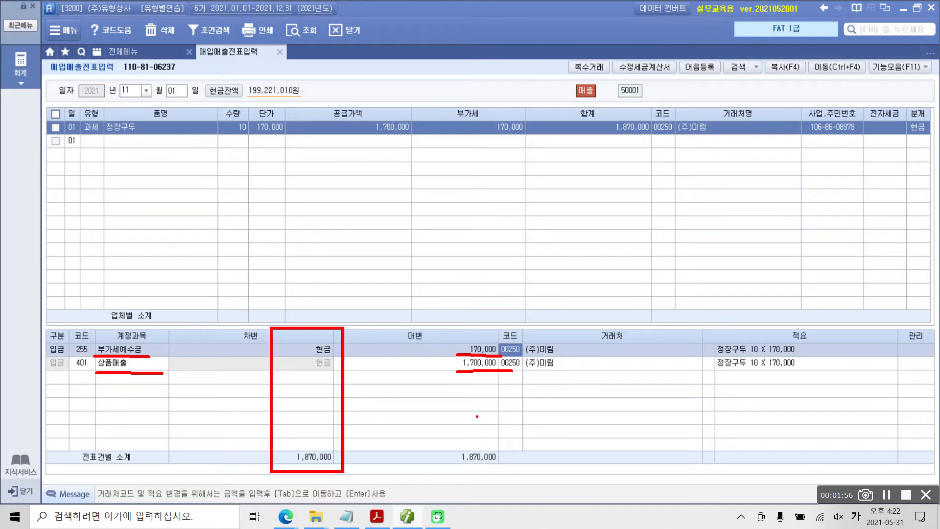
{"action": "key", "text": "Escape"}
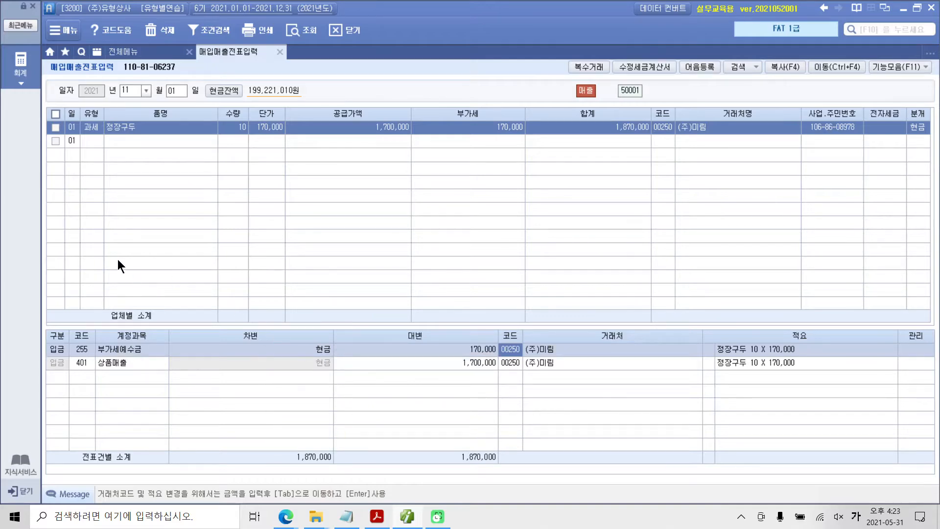
Step: Open 전자세금계산서 발행 및 내역관리 from the 부가가치세 II group
{"action": "left_click", "coordinate": [28, 71]}
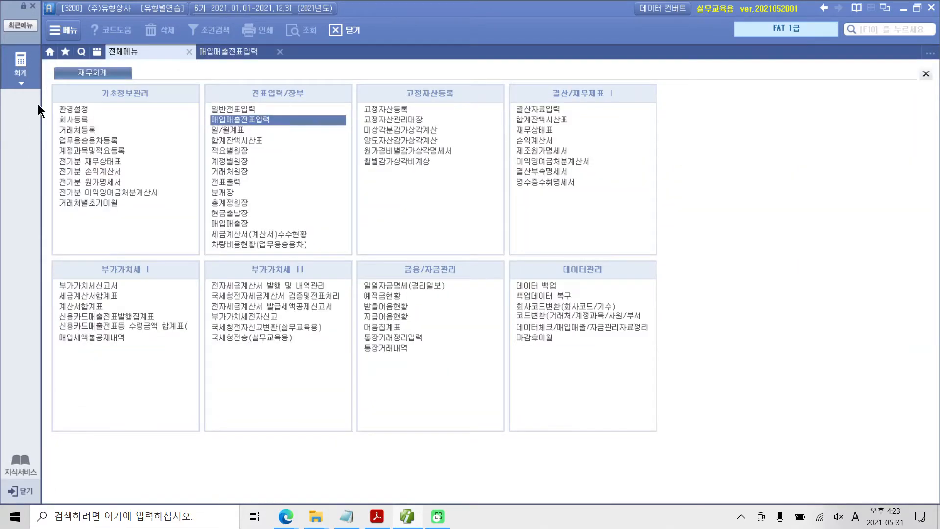
{"action": "mouse_move", "coordinate": [194, 274]}
{"action": "left_mouse_down"}
{"action": "mouse_move", "coordinate": [338, 294]}
{"action": "mouse_move", "coordinate": [331, 285]}
{"action": "mouse_move", "coordinate": [348, 272]}
{"action": "left_mouse_up"}
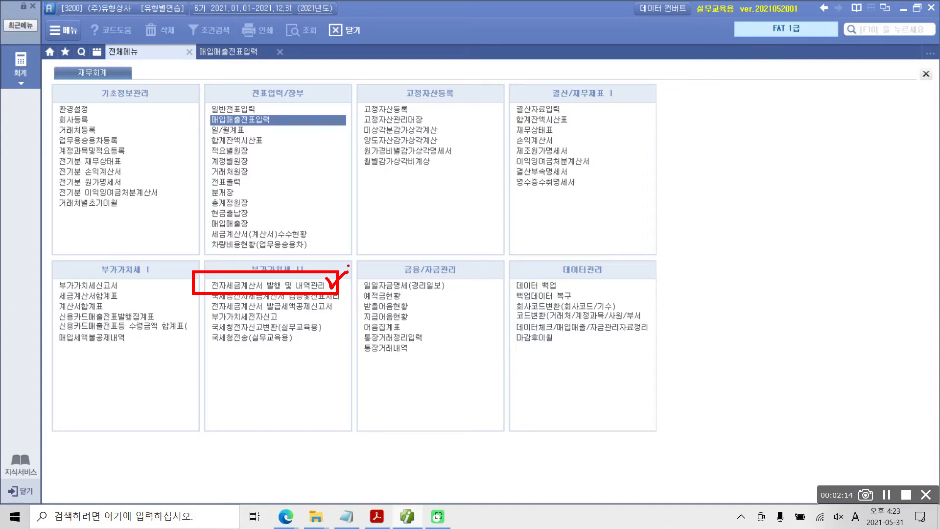
{"action": "key", "text": "Escape"}
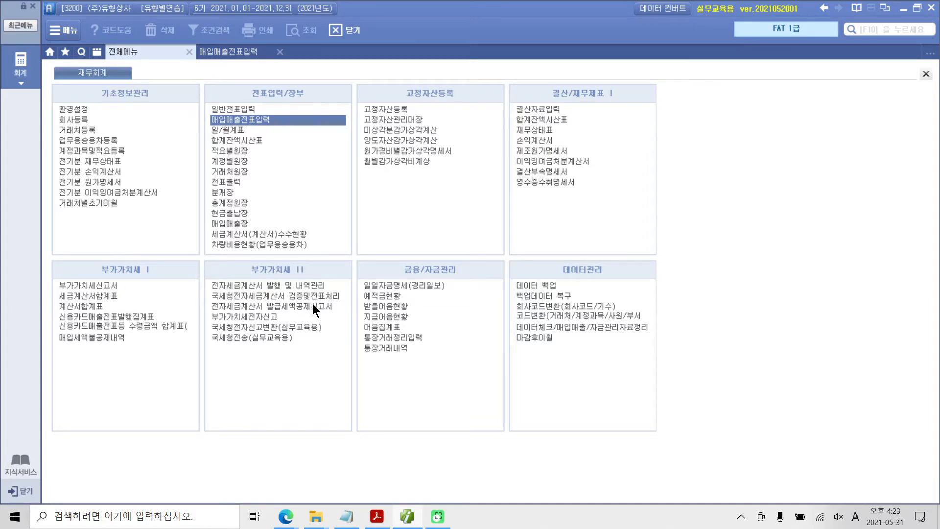
{"action": "left_click", "coordinate": [250, 285]}
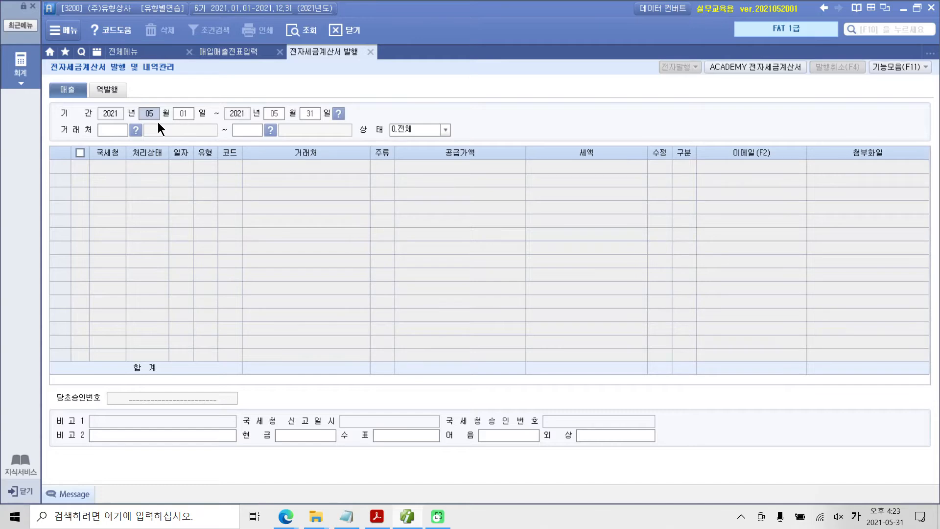
Step: Query the sales tax invoices from November 1 to November 1, 2021 for all customers
{"action": "type", "text": "11"}
{"action": "key", "text": "Return"}
{"action": "key", "text": "Return"}
{"action": "key", "text": "Return"}
{"action": "key", "text": "Return"}
{"action": "key", "text": "Return"}
{"action": "key", "text": "Return"}
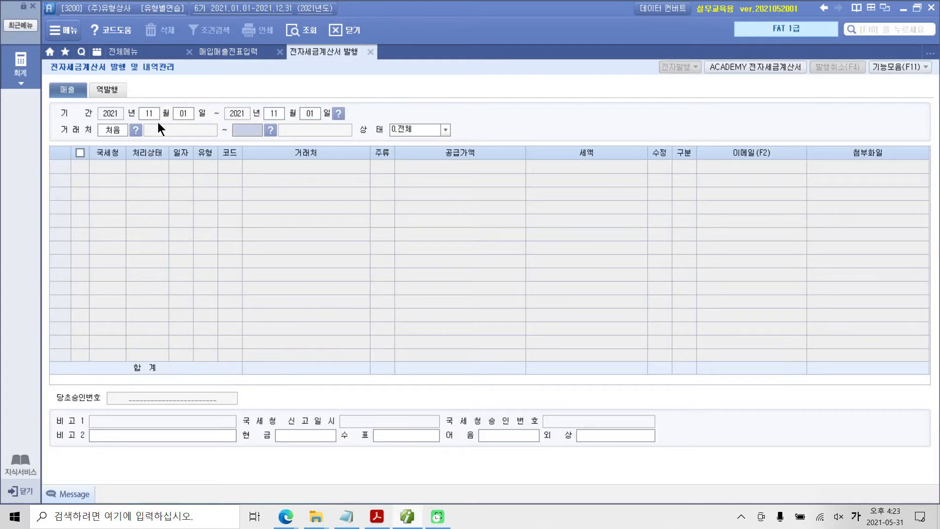
{"action": "key", "text": "Return"}
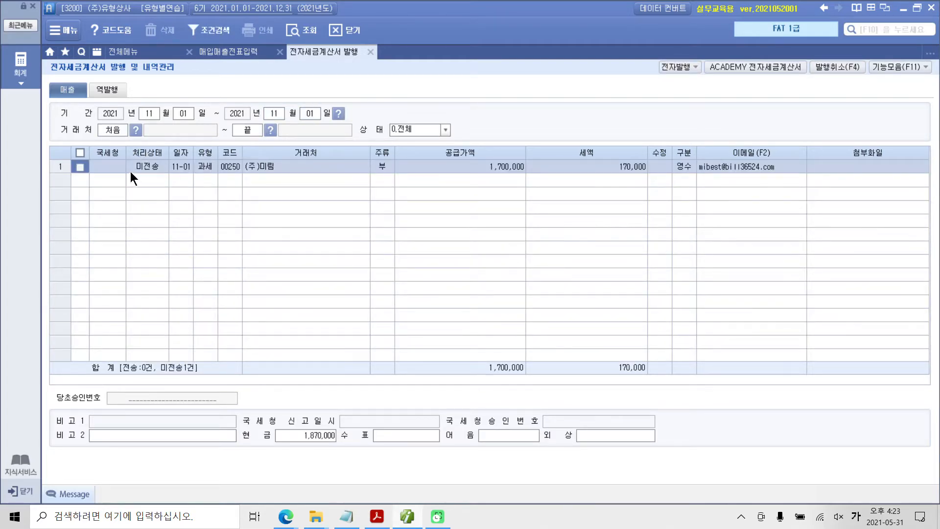
Step: Select the unsent (주)미림 invoice, start its electronic issue, and log in with the prefilled credentials
{"action": "left_click", "coordinate": [80, 167]}
{"action": "left_click", "coordinate": [673, 63]}
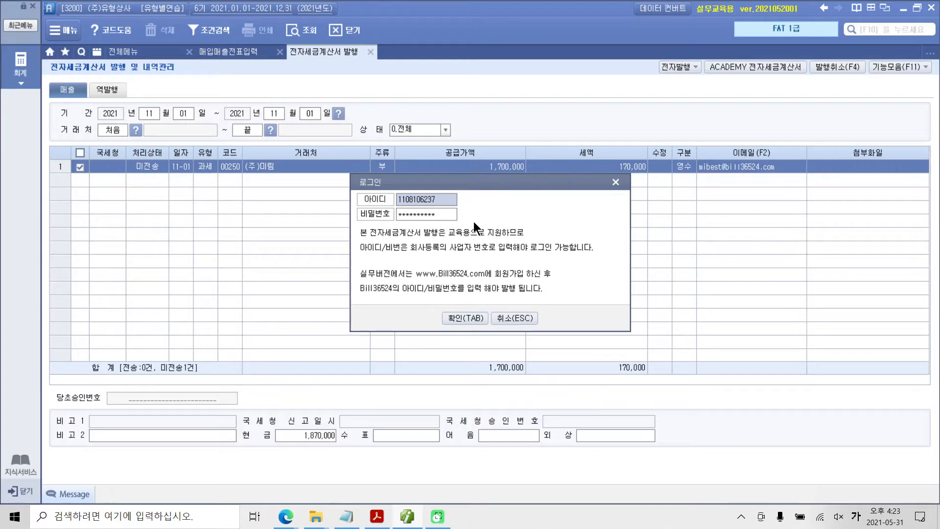
{"action": "left_click", "coordinate": [470, 318]}
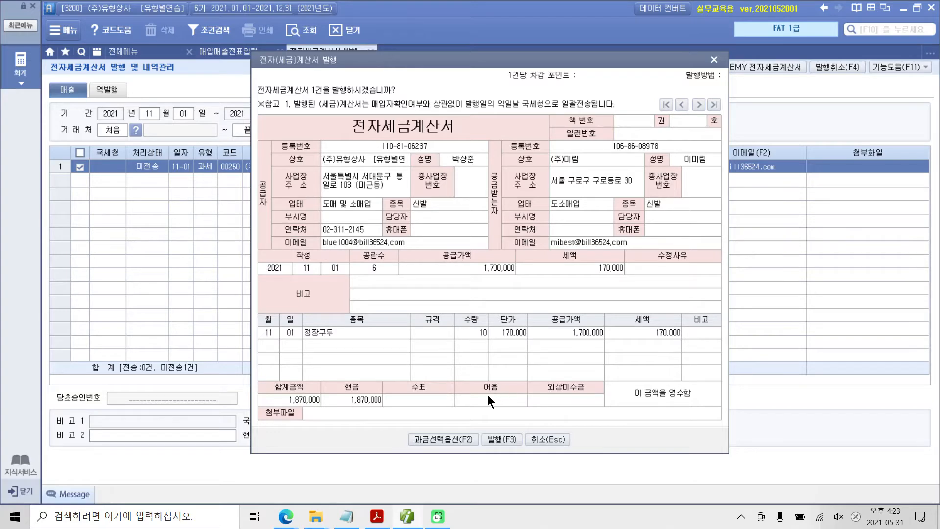
Step: Check the payment amounts and the item's quantity, price, supply value and tax in the electronic tax invoice preview
{"action": "left_click_drag", "start_coordinate": [344, 407], "coordinate": [385, 407]}
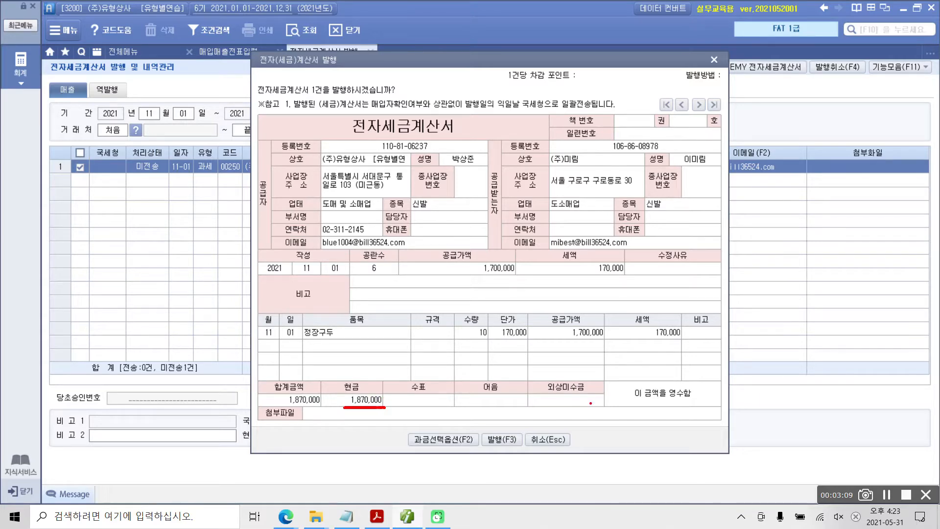
{"action": "mouse_move", "coordinate": [332, 367]}
{"action": "left_mouse_down"}
{"action": "mouse_move", "coordinate": [296, 417]}
{"action": "mouse_move", "coordinate": [616, 395]}
{"action": "mouse_move", "coordinate": [290, 370]}
{"action": "left_mouse_up"}
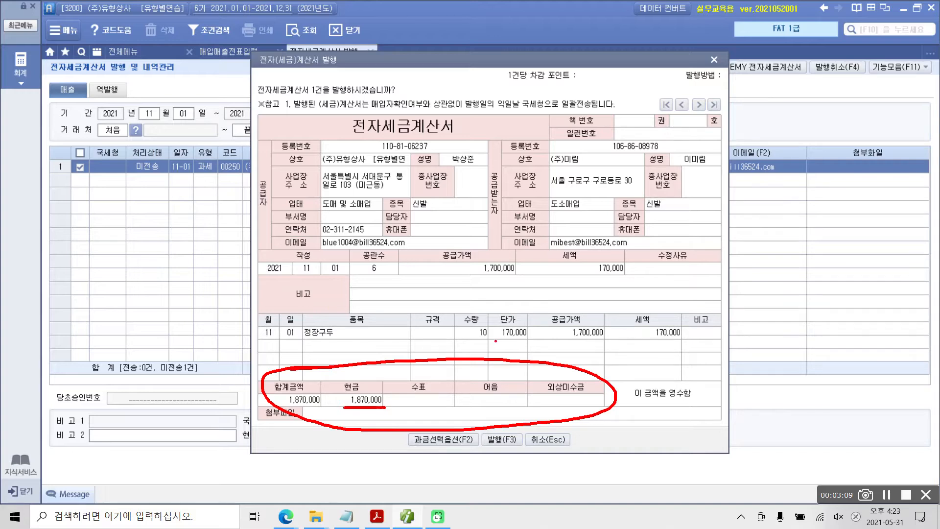
{"action": "mouse_move", "coordinate": [495, 341]}
{"action": "left_mouse_down"}
{"action": "mouse_move", "coordinate": [465, 342]}
{"action": "mouse_move", "coordinate": [683, 347]}
{"action": "left_mouse_up"}
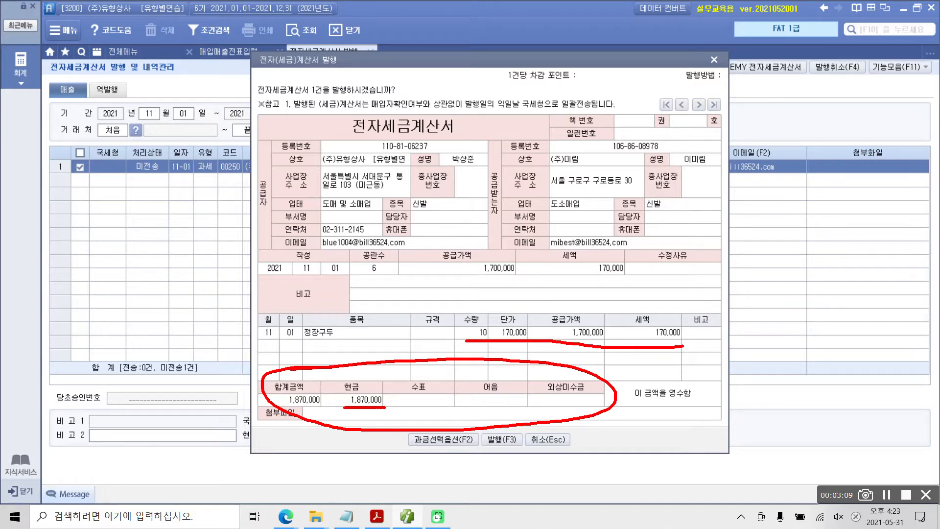
{"action": "key", "text": "Escape"}
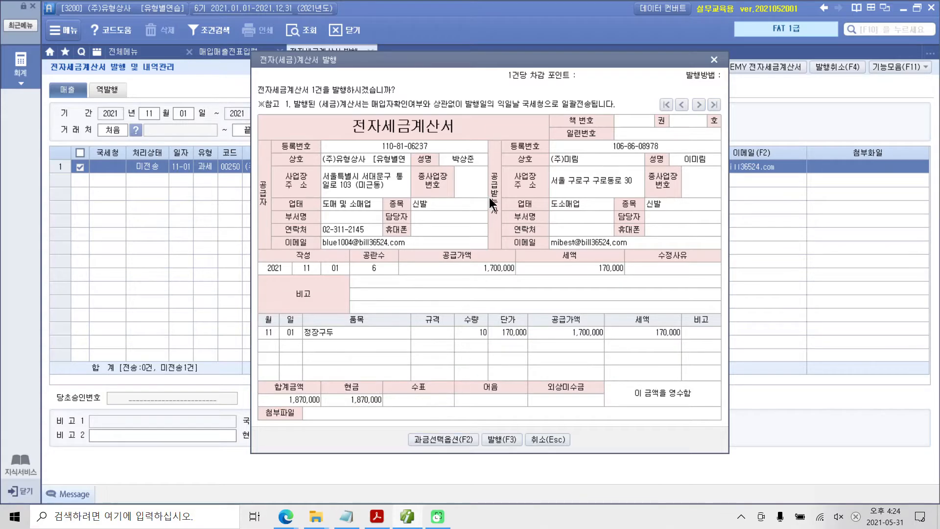
Step: Issue the (주)미림 electronic tax invoice from the preview and acknowledge the issue
{"action": "left_click_drag", "start_coordinate": [507, 60], "coordinate": [509, 43]}
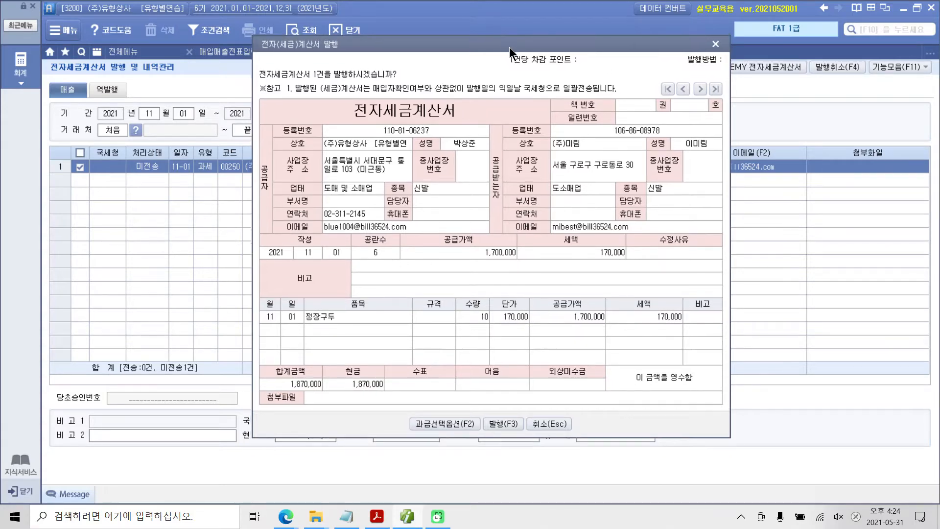
{"action": "left_click", "coordinate": [502, 423]}
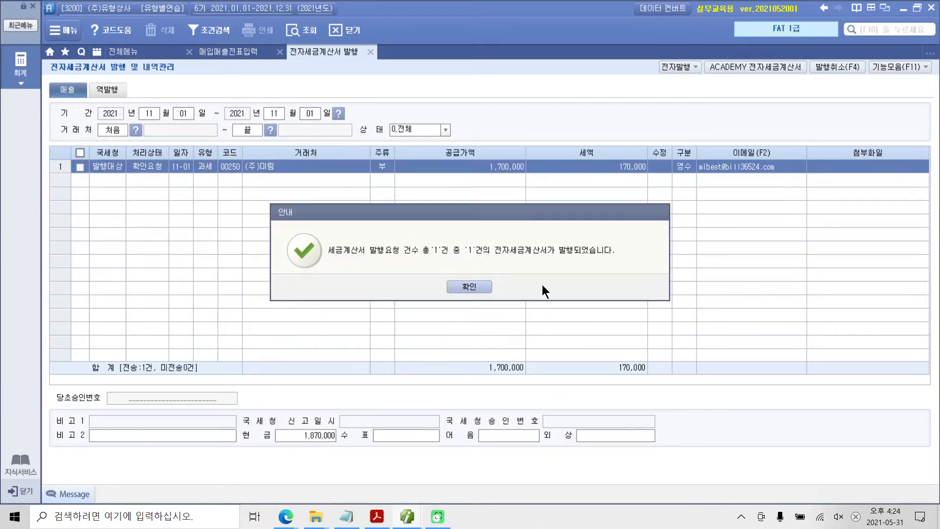
{"action": "left_click", "coordinate": [466, 286]}
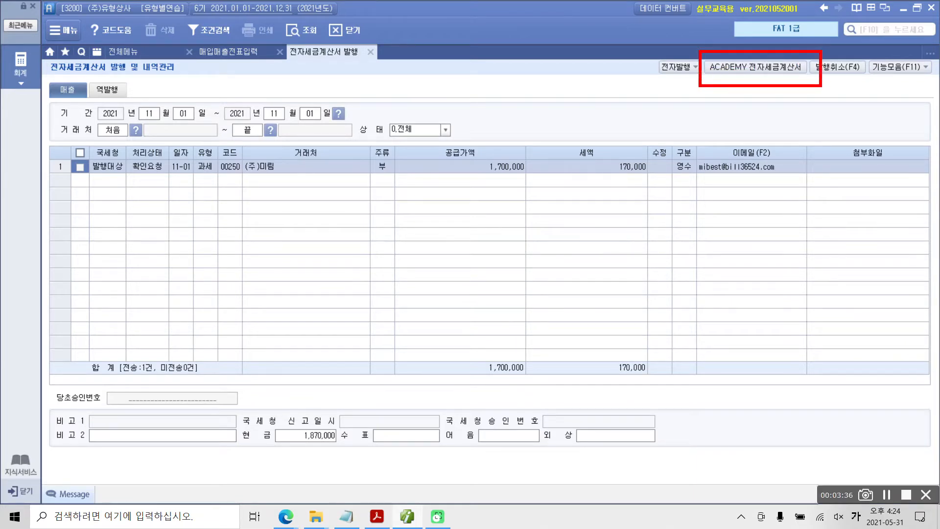
{"action": "mouse_move", "coordinate": [652, 78]}
{"action": "left_mouse_down"}
{"action": "mouse_move", "coordinate": [693, 78]}
{"action": "mouse_move", "coordinate": [678, 54]}
{"action": "mouse_move", "coordinate": [652, 72]}
{"action": "mouse_move", "coordinate": [764, 133]}
{"action": "mouse_move", "coordinate": [789, 83]}
{"action": "mouse_move", "coordinate": [803, 89]}
{"action": "mouse_move", "coordinate": [792, 79]}
{"action": "left_mouse_up"}
{"action": "left_click_drag", "start_coordinate": [727, 77], "coordinate": [808, 77]}
{"action": "key", "text": "Escape"}
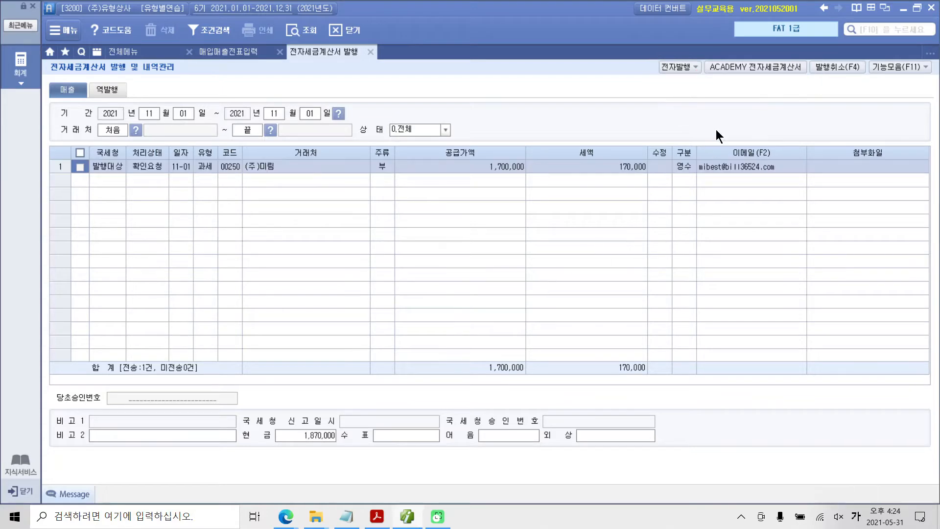
Step: Open ACADEMY 전자세금계산서, log in with the prefilled credentials, and query the unsent sales invoices for 2021-11-01
{"action": "left_click", "coordinate": [745, 65]}
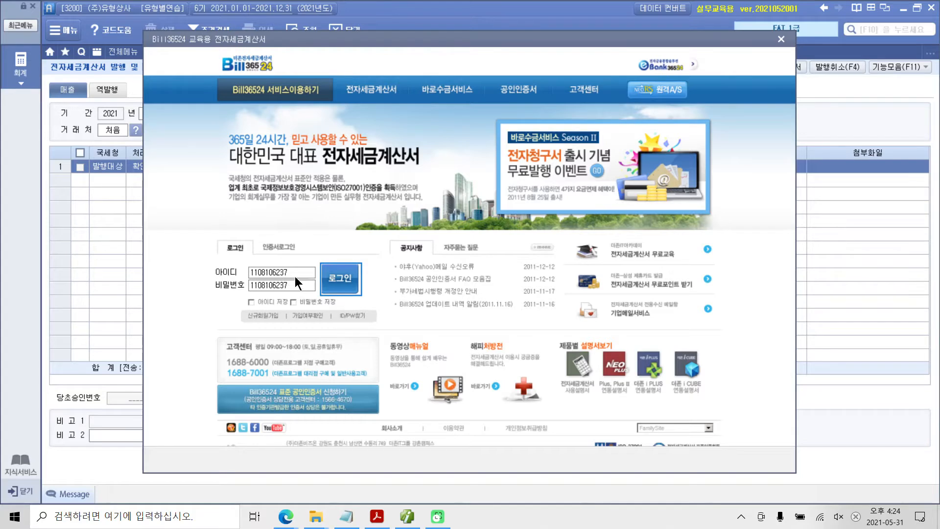
{"action": "left_click", "coordinate": [336, 281]}
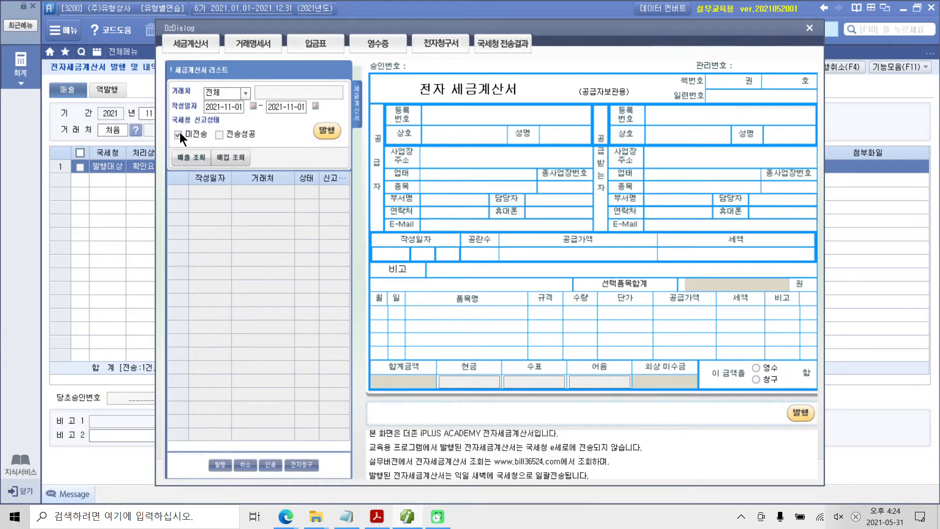
{"action": "left_click", "coordinate": [190, 159]}
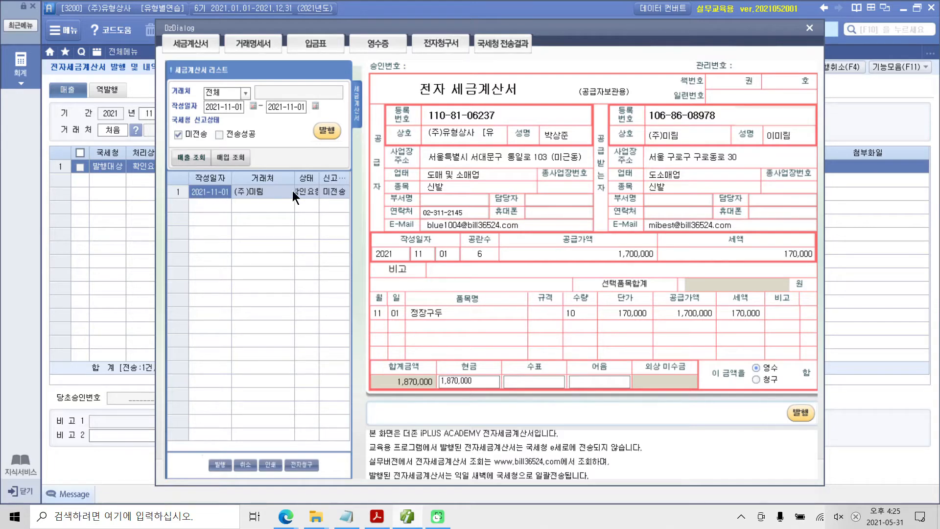
Step: Issue the listed (주)미림 tax invoice on the Bill36524 training site and close the site window
{"action": "left_click", "coordinate": [324, 133]}
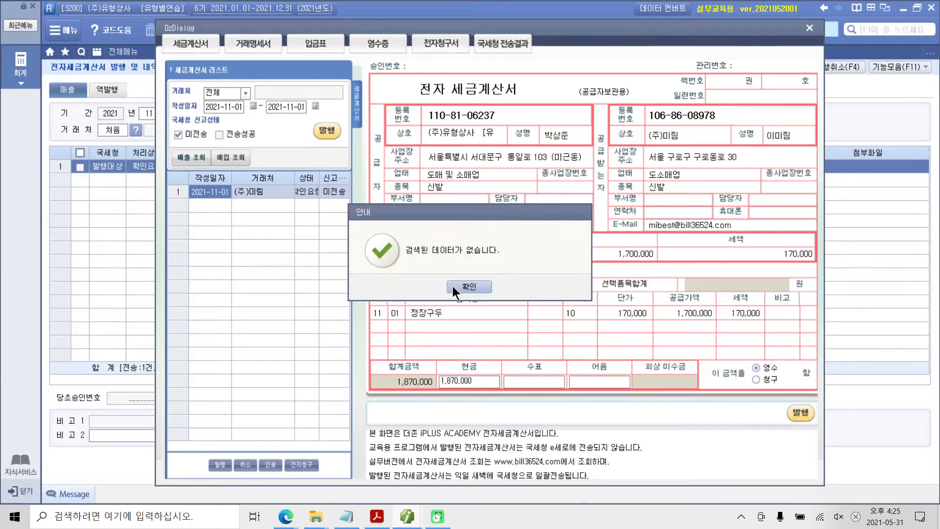
{"action": "left_click", "coordinate": [452, 286]}
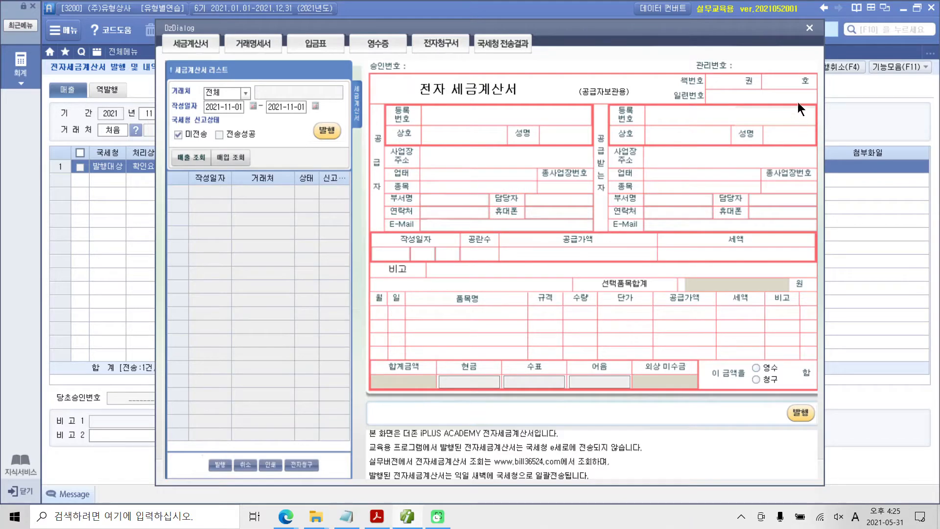
{"action": "left_click", "coordinate": [814, 32]}
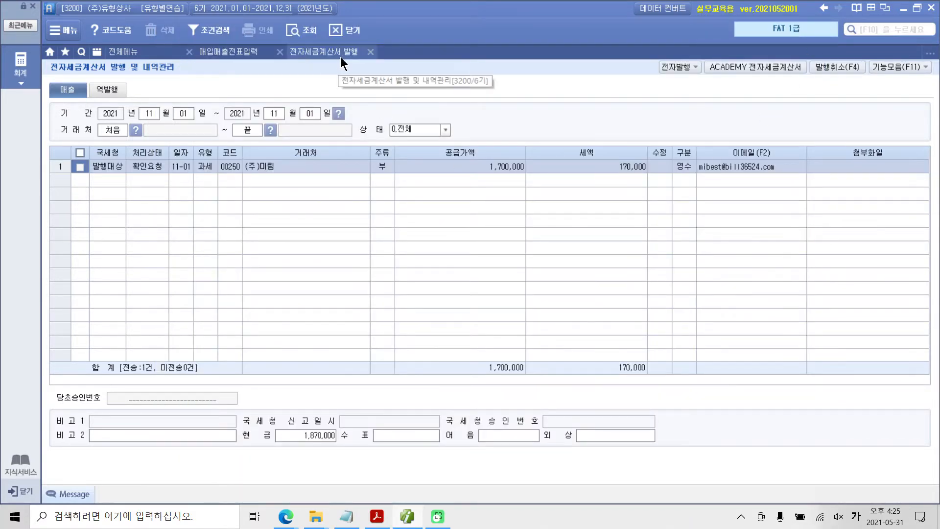
Step: Close 전자세금계산서 발행 and reload the November 1 entries in 매입매출전표입력
{"action": "left_click", "coordinate": [370, 53]}
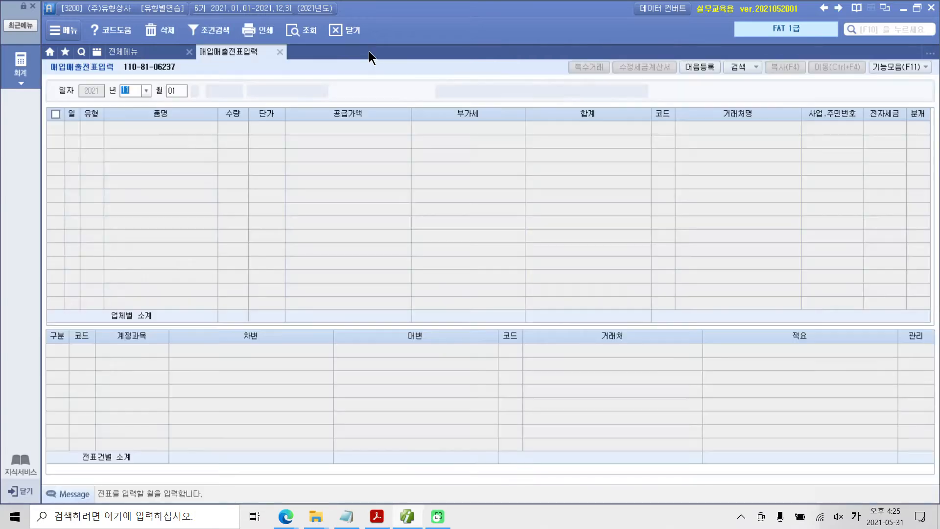
{"action": "left_click", "coordinate": [186, 93]}
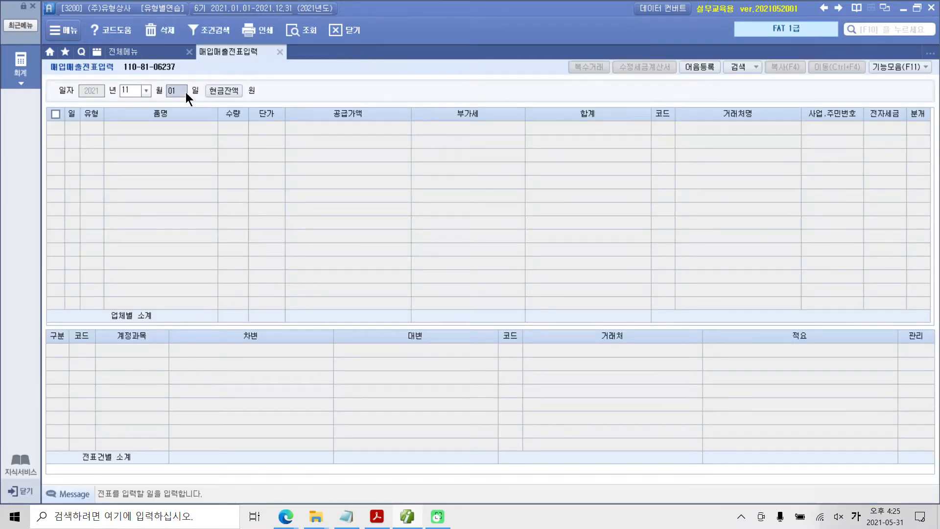
{"action": "key", "text": "Return"}
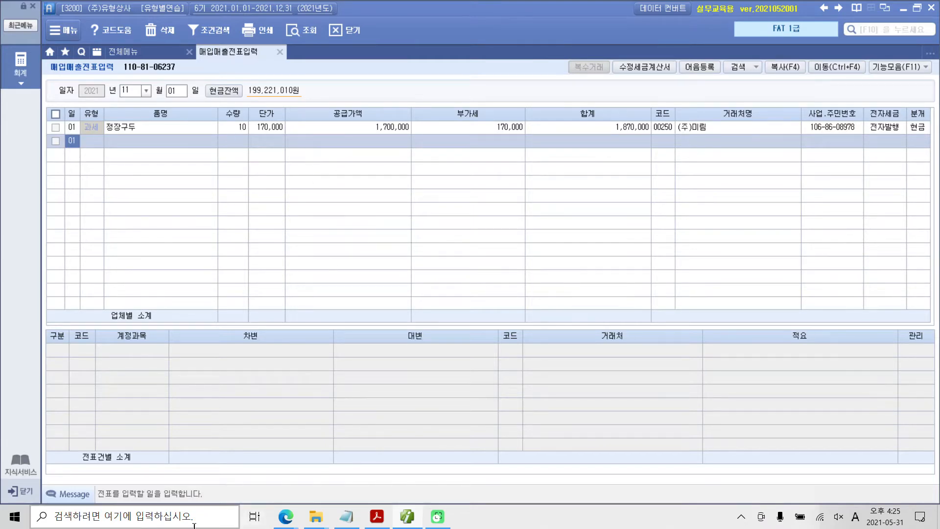
Step: Switch to the exercise PDF in Adobe Acrobat Reader and highlight the date 11월 02일 of transaction 2
{"action": "mouse_move", "coordinate": [377, 523]}
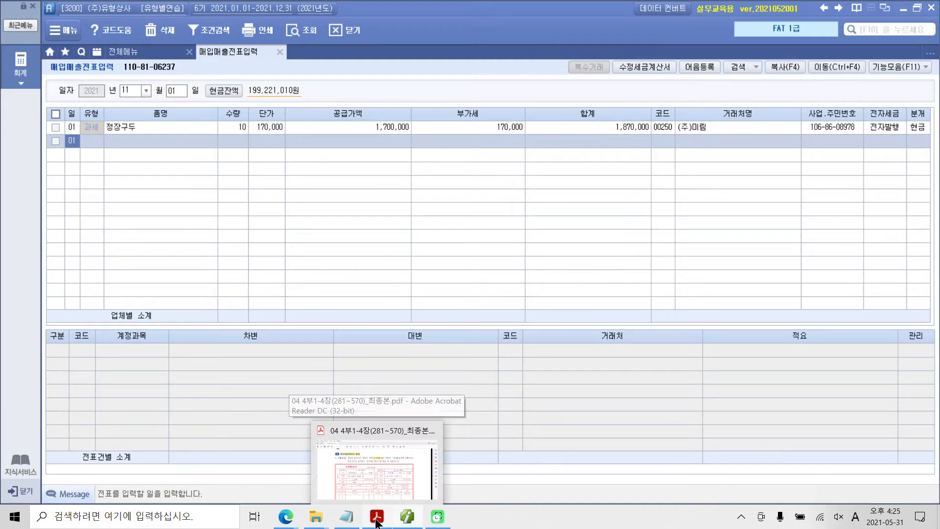
{"action": "left_click", "coordinate": [334, 462]}
{"action": "scroll", "coordinate": [334, 462], "scroll_direction": "down", "scroll_amount": 6}
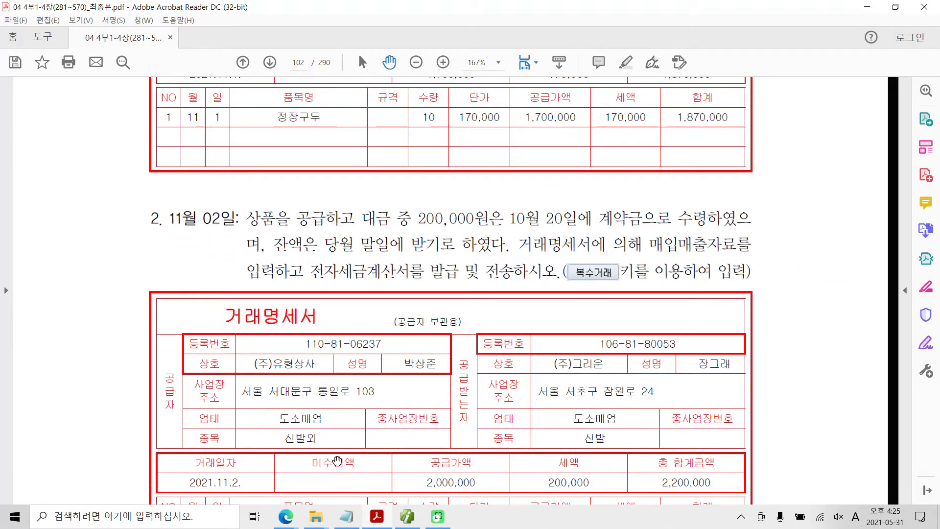
{"action": "scroll", "coordinate": [337, 460], "scroll_direction": "down", "scroll_amount": 3}
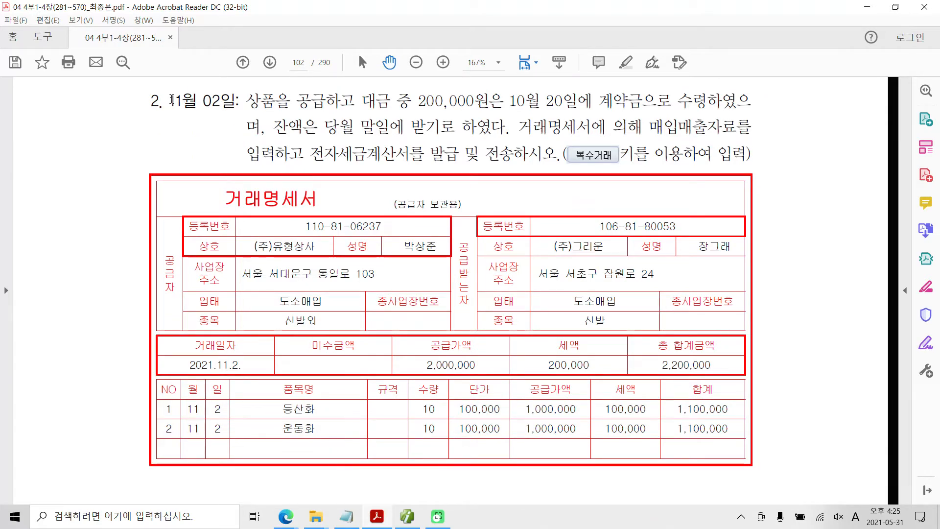
{"action": "left_click_drag", "start_coordinate": [170, 101], "coordinate": [236, 101]}
{"action": "right_click", "coordinate": [219, 102]}
{"action": "left_click", "coordinate": [290, 142]}
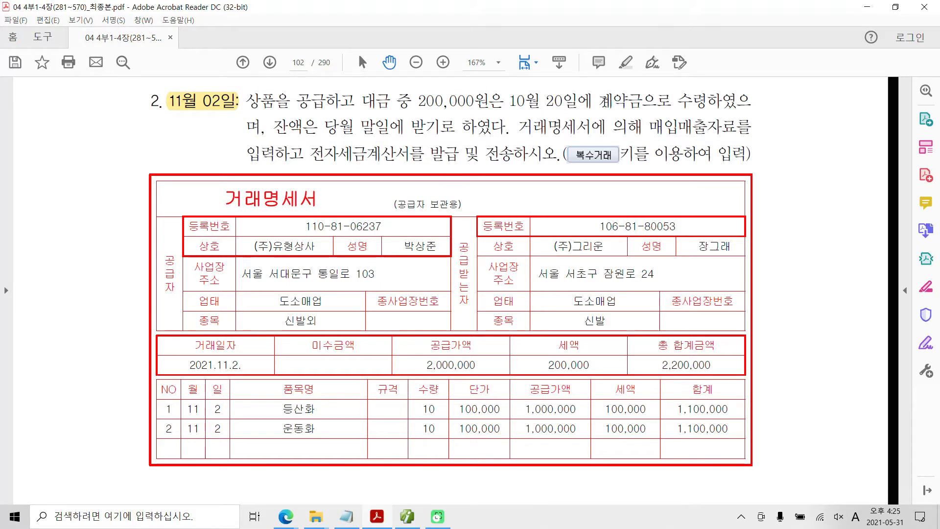
Step: Highlight the phrase 계약금으로 수령하였으 in the description of transaction 2
{"action": "left_click_drag", "start_coordinate": [598, 102], "coordinate": [690, 108]}
{"action": "right_click", "coordinate": [690, 108]}
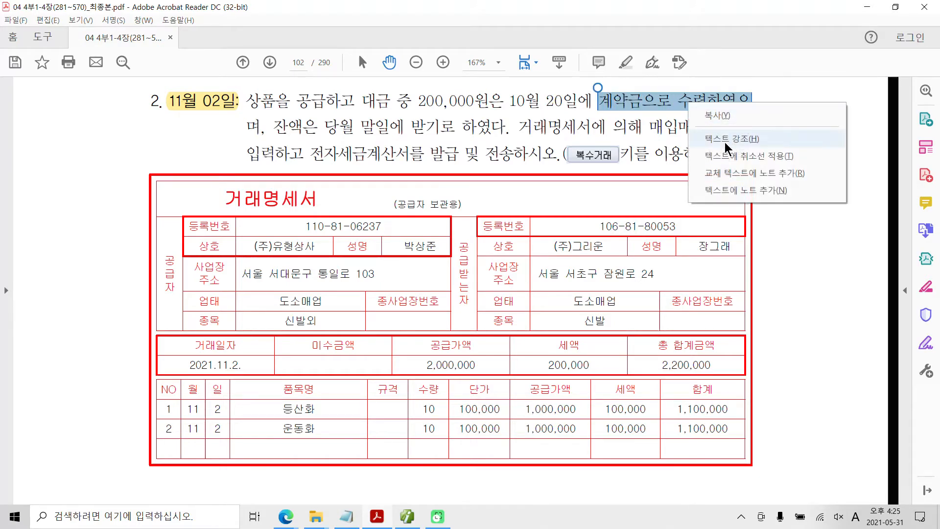
{"action": "left_click", "coordinate": [725, 145]}
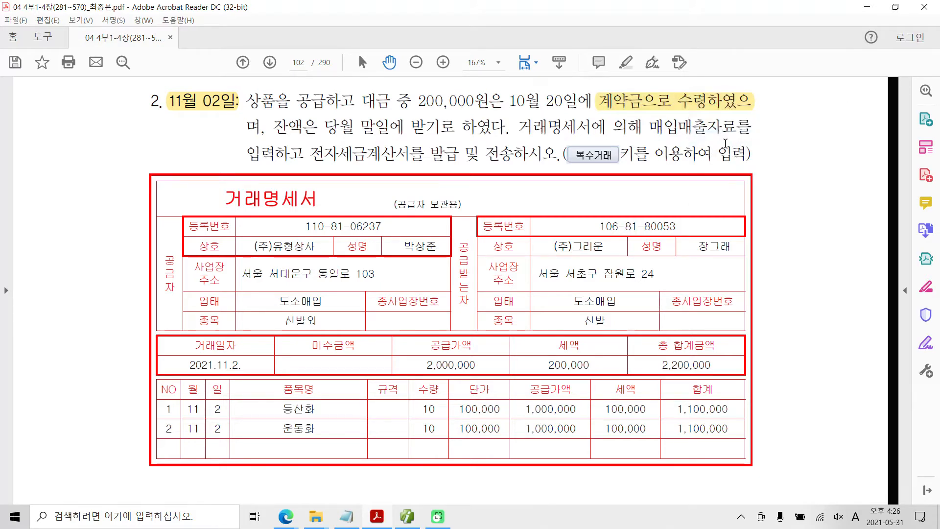
{"action": "key", "text": "ctrl+2"}
{"action": "mouse_move", "coordinate": [648, 51]}
{"action": "left_mouse_down"}
{"action": "mouse_move", "coordinate": [621, 86]}
{"action": "mouse_move", "coordinate": [652, 88]}
{"action": "mouse_move", "coordinate": [675, 57]}
{"action": "left_mouse_up"}
{"action": "mouse_move", "coordinate": [671, 46]}
{"action": "left_mouse_down"}
{"action": "mouse_move", "coordinate": [664, 104]}
{"action": "mouse_move", "coordinate": [677, 81]}
{"action": "mouse_move", "coordinate": [705, 69]}
{"action": "left_mouse_up"}
{"action": "mouse_move", "coordinate": [671, 82]}
{"action": "left_mouse_down"}
{"action": "mouse_move", "coordinate": [705, 80]}
{"action": "mouse_move", "coordinate": [687, 103]}
{"action": "left_mouse_up"}
{"action": "mouse_move", "coordinate": [715, 52]}
{"action": "left_mouse_down"}
{"action": "mouse_move", "coordinate": [728, 51]}
{"action": "mouse_move", "coordinate": [736, 71]}
{"action": "left_mouse_up"}
{"action": "left_click_drag", "start_coordinate": [716, 80], "coordinate": [716, 99]}
{"action": "left_click_drag", "start_coordinate": [718, 82], "coordinate": [764, 96]}
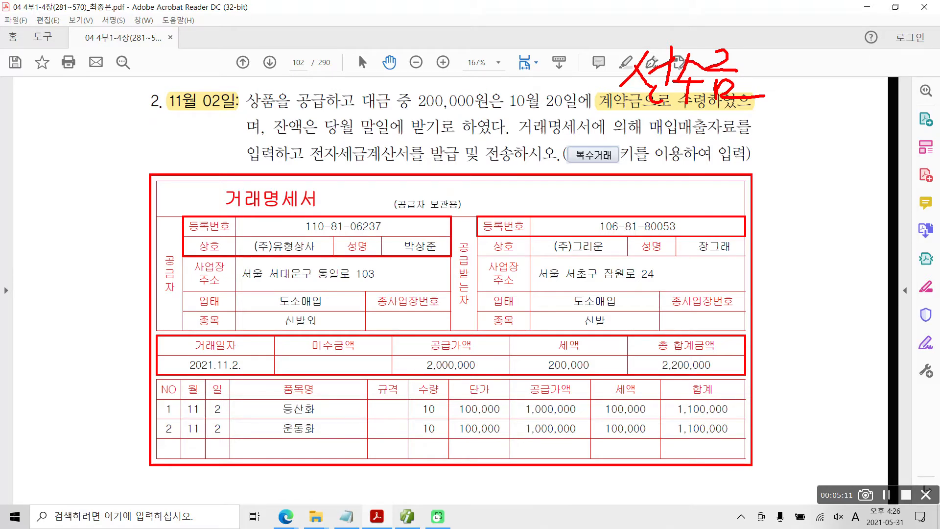
{"action": "mouse_move", "coordinate": [305, 109]}
{"action": "left_mouse_down"}
{"action": "mouse_move", "coordinate": [279, 120]}
{"action": "mouse_move", "coordinate": [455, 146]}
{"action": "mouse_move", "coordinate": [329, 109]}
{"action": "mouse_move", "coordinate": [292, 116]}
{"action": "left_mouse_up"}
{"action": "mouse_move", "coordinate": [317, 54]}
{"action": "left_mouse_down"}
{"action": "mouse_move", "coordinate": [309, 68]}
{"action": "mouse_move", "coordinate": [318, 55]}
{"action": "left_mouse_up"}
{"action": "mouse_move", "coordinate": [313, 78]}
{"action": "left_mouse_down"}
{"action": "mouse_move", "coordinate": [313, 93]}
{"action": "mouse_move", "coordinate": [336, 88]}
{"action": "left_mouse_up"}
{"action": "left_click_drag", "start_coordinate": [334, 51], "coordinate": [334, 107]}
{"action": "mouse_move", "coordinate": [347, 76]}
{"action": "left_mouse_down"}
{"action": "mouse_move", "coordinate": [355, 62]}
{"action": "mouse_move", "coordinate": [368, 79]}
{"action": "left_mouse_up"}
{"action": "left_click_drag", "start_coordinate": [373, 49], "coordinate": [374, 83]}
{"action": "mouse_move", "coordinate": [375, 68]}
{"action": "left_mouse_down"}
{"action": "mouse_move", "coordinate": [390, 67]}
{"action": "mouse_move", "coordinate": [373, 87]}
{"action": "mouse_move", "coordinate": [397, 93]}
{"action": "left_mouse_up"}
{"action": "mouse_move", "coordinate": [398, 64]}
{"action": "left_mouse_down"}
{"action": "mouse_move", "coordinate": [413, 71]}
{"action": "mouse_move", "coordinate": [399, 93]}
{"action": "left_mouse_up"}
{"action": "mouse_move", "coordinate": [422, 56]}
{"action": "left_mouse_down"}
{"action": "mouse_move", "coordinate": [421, 86]}
{"action": "mouse_move", "coordinate": [433, 70]}
{"action": "mouse_move", "coordinate": [431, 120]}
{"action": "left_mouse_up"}
{"action": "left_click_drag", "start_coordinate": [443, 41], "coordinate": [453, 58]}
{"action": "mouse_move", "coordinate": [439, 70]}
{"action": "left_mouse_down"}
{"action": "mouse_move", "coordinate": [458, 63]}
{"action": "mouse_move", "coordinate": [457, 90]}
{"action": "mouse_move", "coordinate": [465, 88]}
{"action": "left_mouse_up"}
{"action": "left_click_drag", "start_coordinate": [453, 91], "coordinate": [452, 100]}
{"action": "left_click_drag", "start_coordinate": [447, 102], "coordinate": [469, 114]}
{"action": "left_click_drag", "start_coordinate": [467, 58], "coordinate": [468, 79]}
{"action": "left_click_drag", "start_coordinate": [465, 80], "coordinate": [505, 76]}
{"action": "left_click_drag", "start_coordinate": [481, 95], "coordinate": [519, 100]}
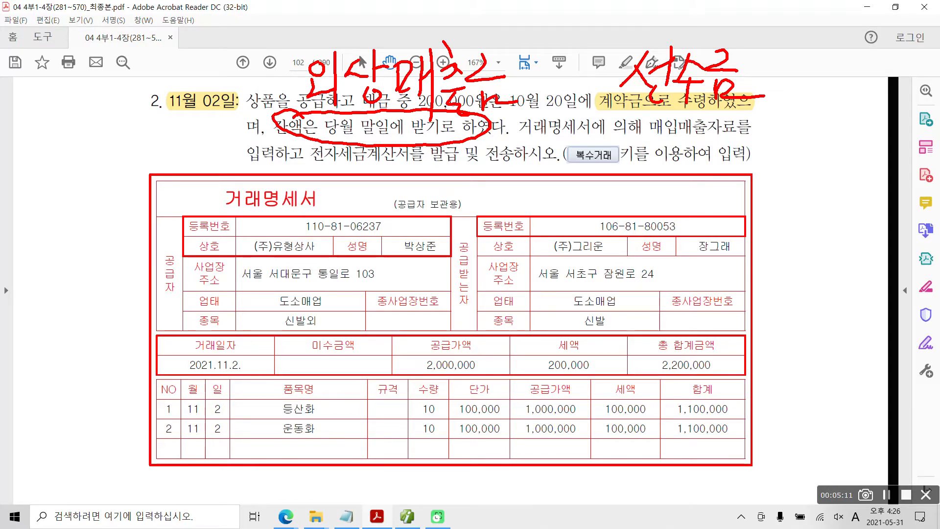
{"action": "mouse_move", "coordinate": [564, 135]}
{"action": "left_mouse_down"}
{"action": "mouse_move", "coordinate": [646, 171]}
{"action": "mouse_move", "coordinate": [600, 136]}
{"action": "mouse_move", "coordinate": [548, 145]}
{"action": "left_mouse_up"}
{"action": "left_click_drag", "start_coordinate": [699, 167], "coordinate": [756, 170]}
{"action": "mouse_move", "coordinate": [160, 399]}
{"action": "left_mouse_down"}
{"action": "mouse_move", "coordinate": [172, 451]}
{"action": "mouse_move", "coordinate": [325, 386]}
{"action": "mouse_move", "coordinate": [149, 409]}
{"action": "left_mouse_up"}
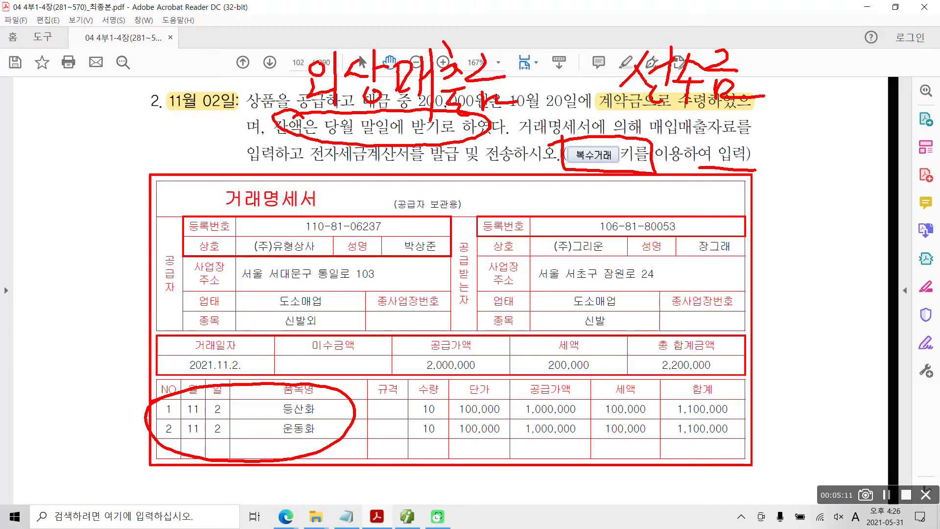
{"action": "mouse_move", "coordinate": [147, 316]}
{"action": "left_mouse_down"}
{"action": "mouse_move", "coordinate": [142, 355]}
{"action": "mouse_move", "coordinate": [267, 377]}
{"action": "mouse_move", "coordinate": [107, 330]}
{"action": "left_mouse_up"}
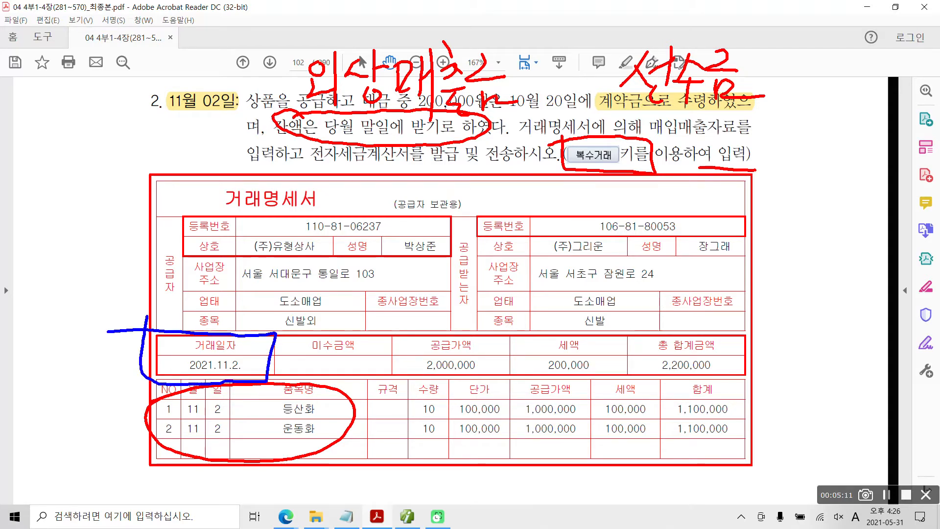
{"action": "key", "text": "Escape"}
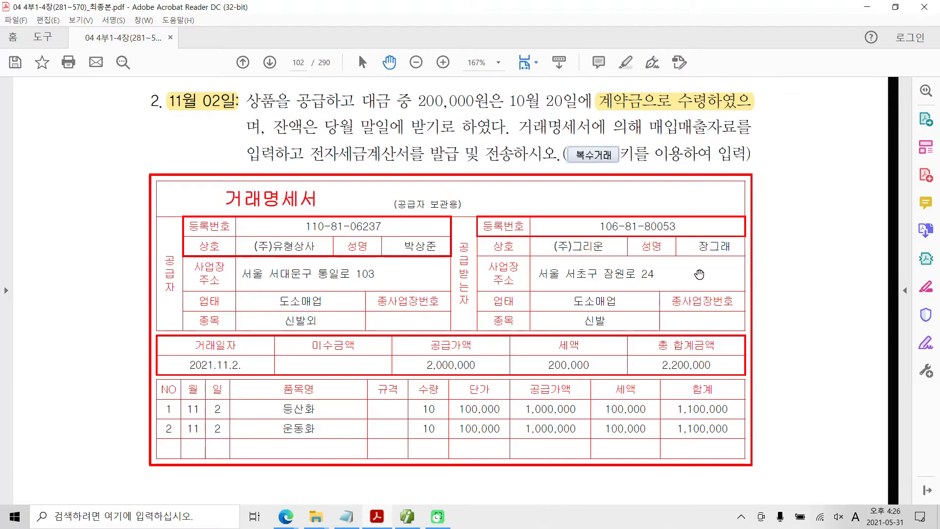
Step: Return to the accounting program and start a November 2 entry in 매입매출전표입력 with type 11. 과세
{"action": "left_click", "coordinate": [408, 516]}
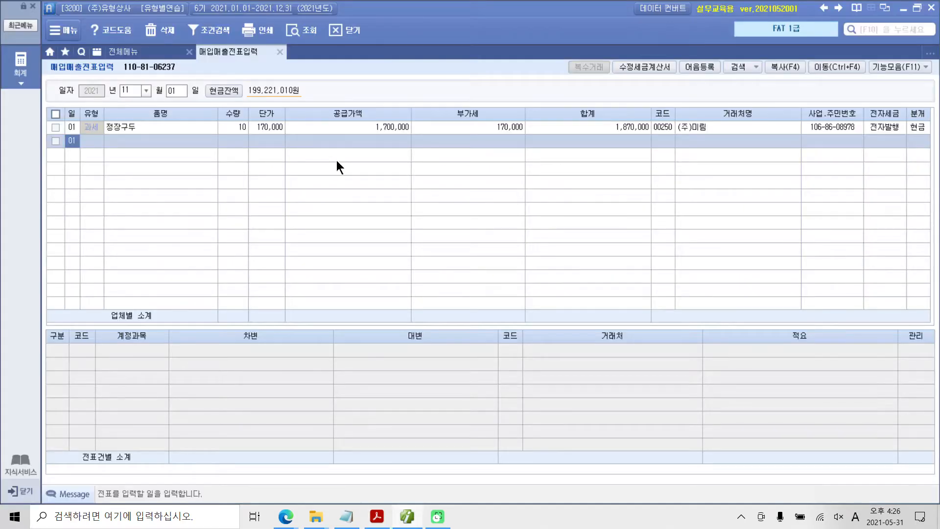
{"action": "left_click", "coordinate": [177, 94]}
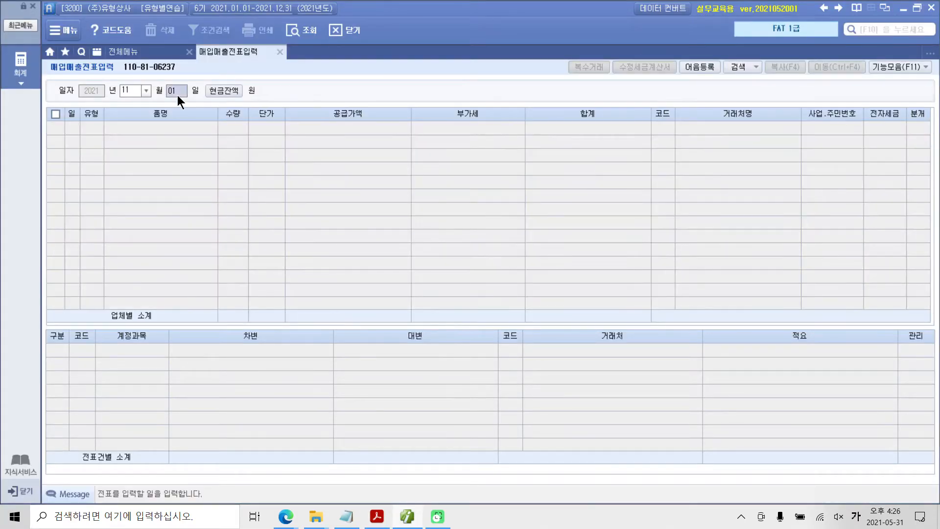
{"action": "type", "text": "2"}
{"action": "key", "text": "Return"}
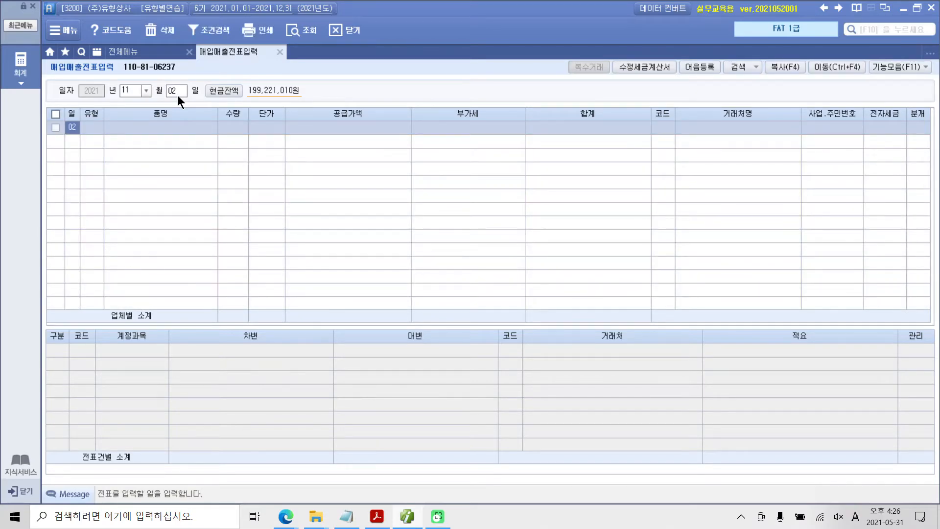
{"action": "key", "text": "Return"}
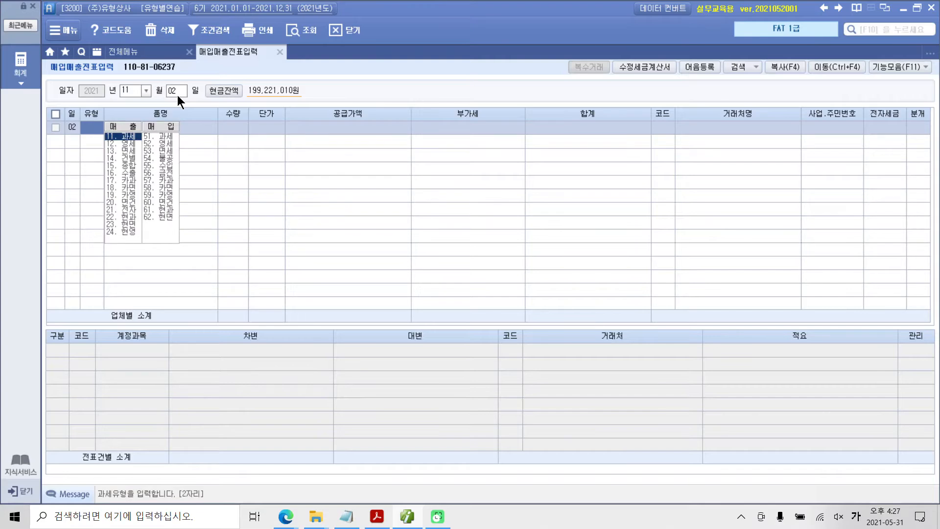
{"action": "type", "text": "11"}
{"action": "key", "text": "Return"}
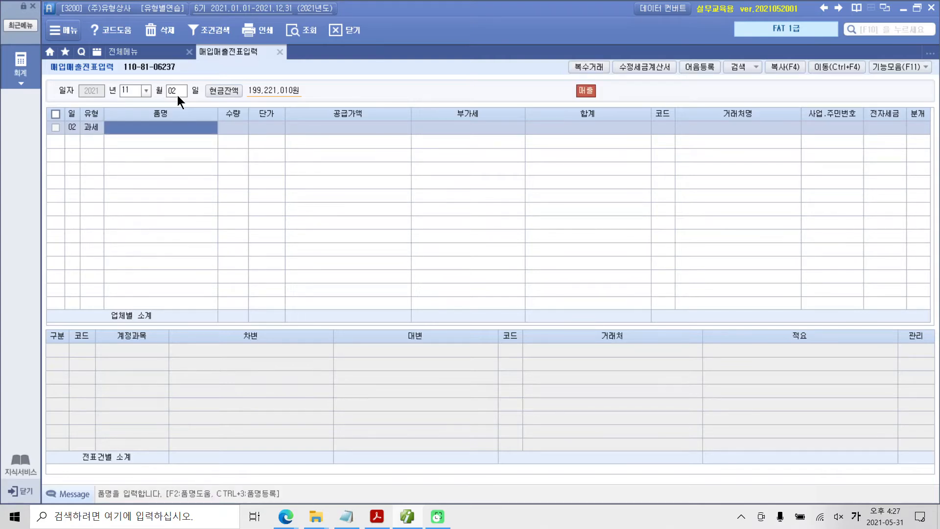
{"action": "mouse_move", "coordinate": [579, 37]}
{"action": "left_mouse_down"}
{"action": "mouse_move", "coordinate": [607, 33]}
{"action": "mouse_move", "coordinate": [570, 46]}
{"action": "left_mouse_up"}
{"action": "mouse_move", "coordinate": [574, 164]}
{"action": "left_mouse_down"}
{"action": "mouse_move", "coordinate": [583, 72]}
{"action": "mouse_move", "coordinate": [592, 90]}
{"action": "left_mouse_up"}
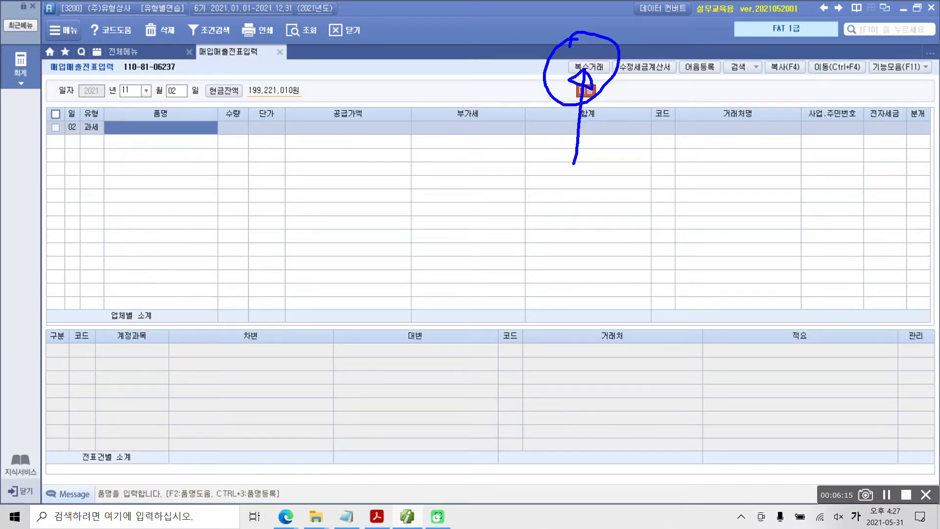
{"action": "key", "text": "Escape"}
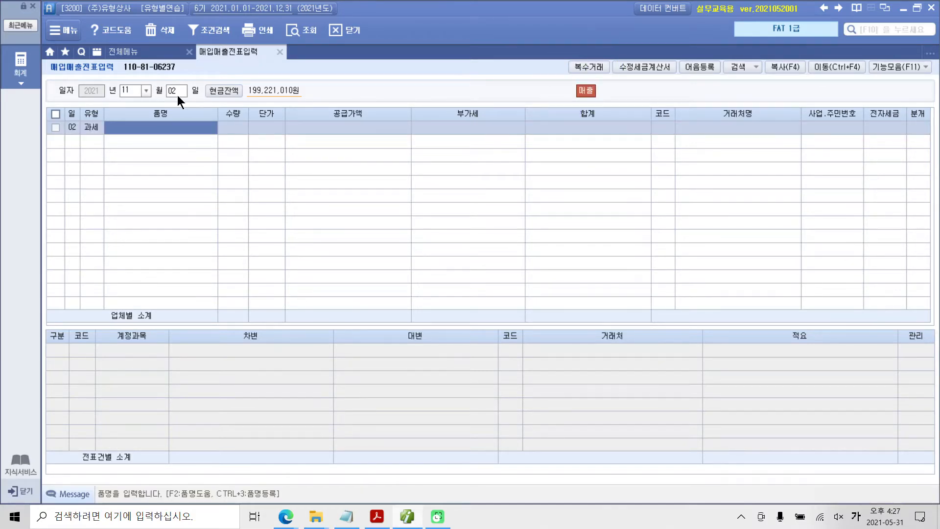
Step: Open 복수거래 for the November 2 entry and enter 등산화 as the first item name
{"action": "key", "text": "F7"}
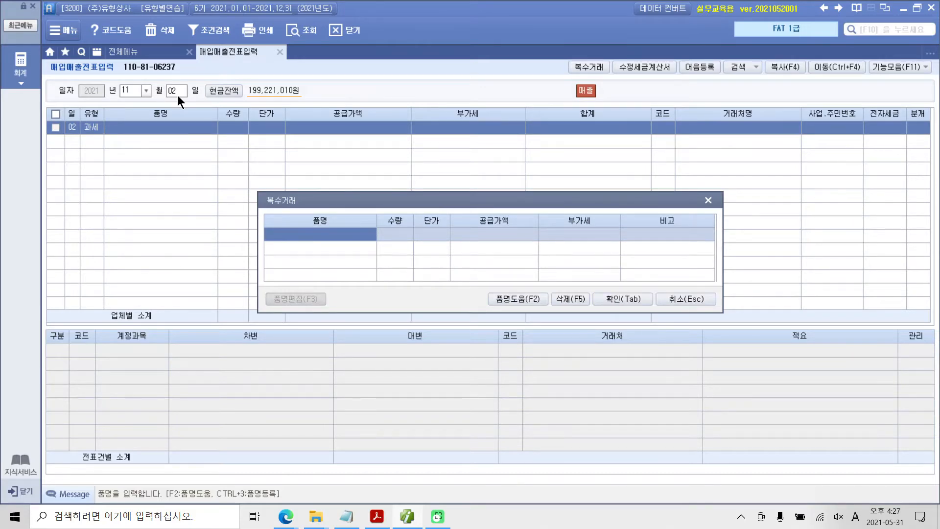
{"action": "type", "text": "emdtksgk"}
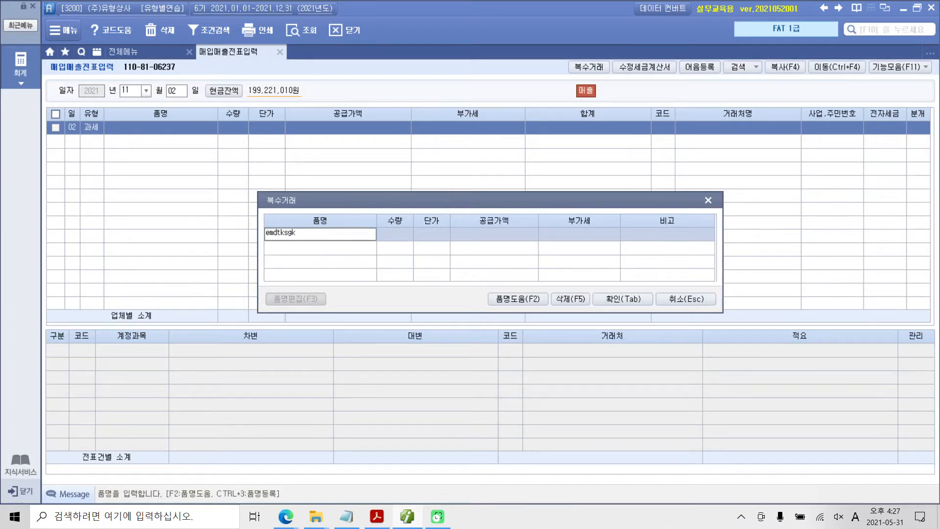
{"action": "key", "text": "BackSpace"}
{"action": "key", "text": "BackSpace"}
{"action": "key", "text": "BackSpace"}
{"action": "key", "text": "BackSpace"}
{"action": "key", "text": "BackSpace"}
{"action": "key", "text": "BackSpace"}
{"action": "key", "text": "BackSpace"}
{"action": "key", "text": "BackSpace"}
{"action": "key", "text": "Hangul"}
{"action": "type", "text": "등산화"}
{"action": "key", "text": "Return"}
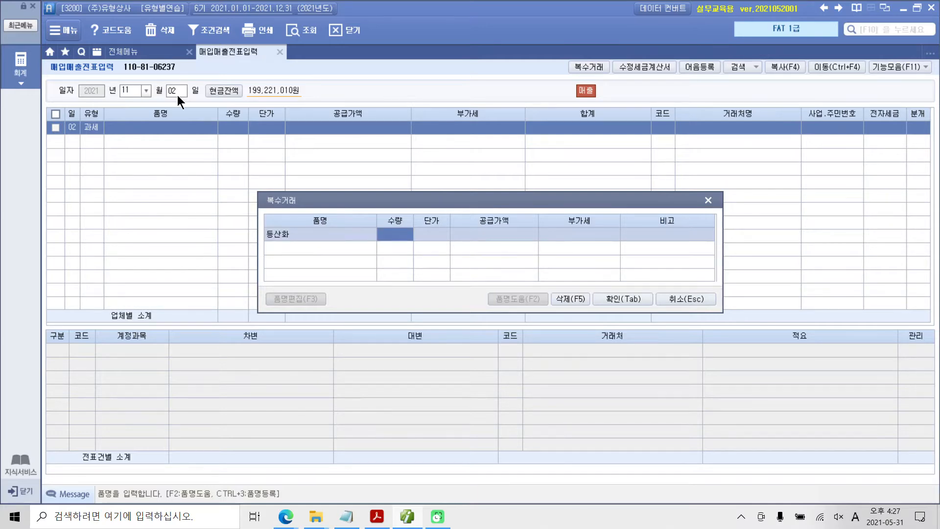
Step: Set the 등산화 quantity to 10 and unit price to 30,000, and complete the item row
{"action": "type", "text": "10"}
{"action": "key", "text": "Return"}
{"action": "type", "text": "30000"}
{"action": "key", "text": "Return"}
{"action": "key", "text": "Return"}
{"action": "key", "text": "Return"}
{"action": "key", "text": "Return"}
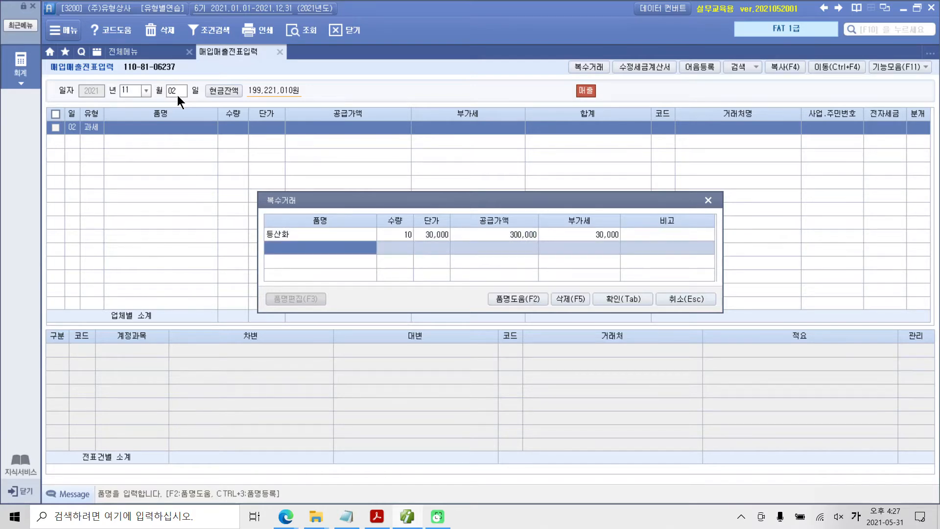
Step: Set the 등산화 unit price to 100,000 in 복수거래 and complete the item row
{"action": "left_click", "coordinate": [426, 236]}
{"action": "type", "text": "100000"}
{"action": "key", "text": "Return"}
{"action": "key", "text": "Return"}
{"action": "key", "text": "Return"}
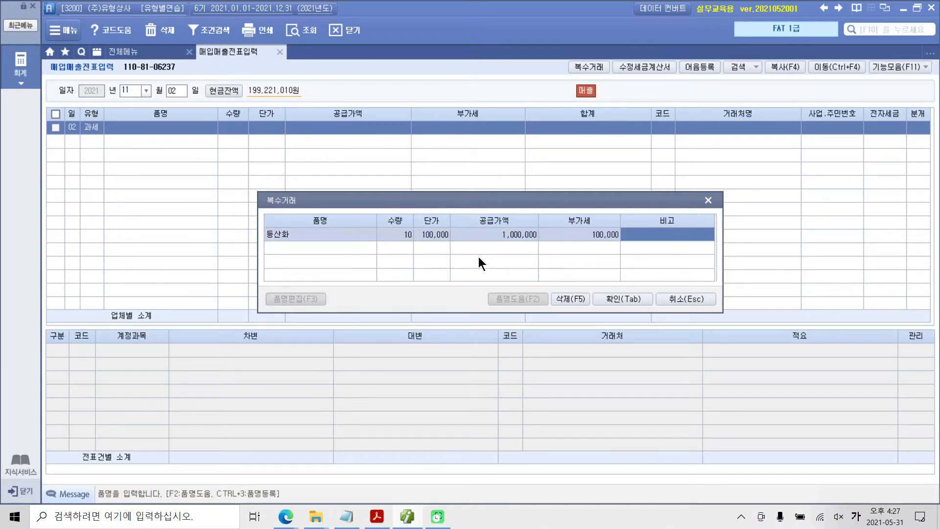
{"action": "key", "text": "Return"}
Step: Add 운동화 as the second item with quantity 10 and unit price 100,000, and confirm 복수거래
{"action": "type", "text": "운동화"}
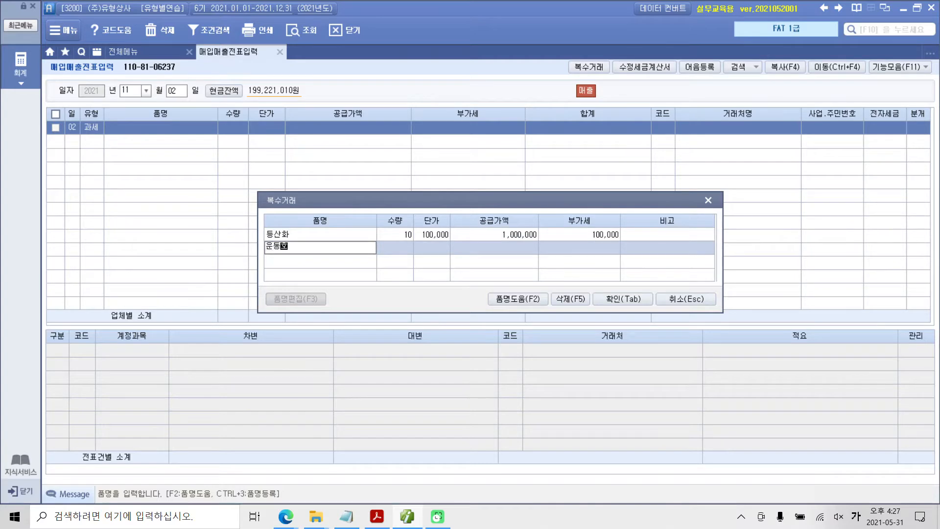
{"action": "key", "text": "Return"}
{"action": "type", "text": "10"}
{"action": "key", "text": "Return"}
{"action": "type", "text": "100000"}
{"action": "key", "text": "Return"}
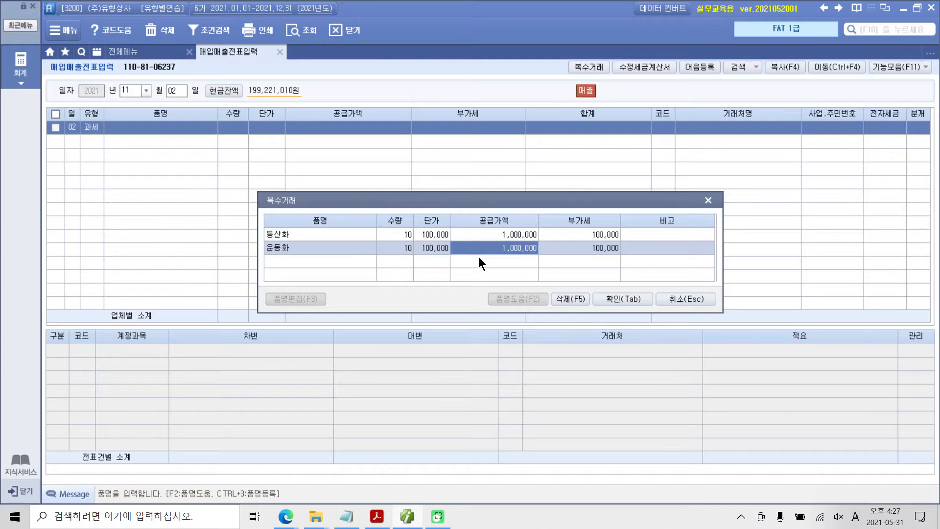
{"action": "left_click", "coordinate": [611, 298]}
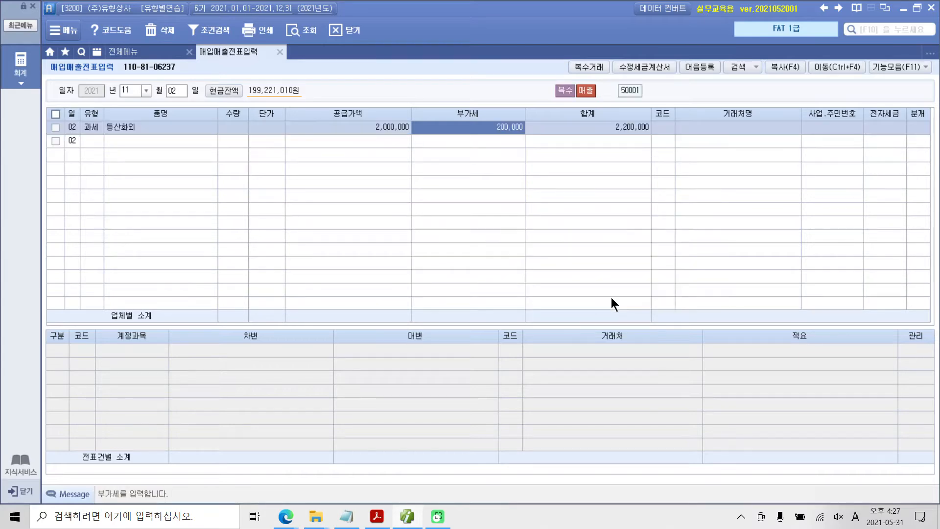
Step: Look up 그리 and assign (주)그리운 as the customer of the November 2 sale
{"action": "left_click", "coordinate": [143, 129]}
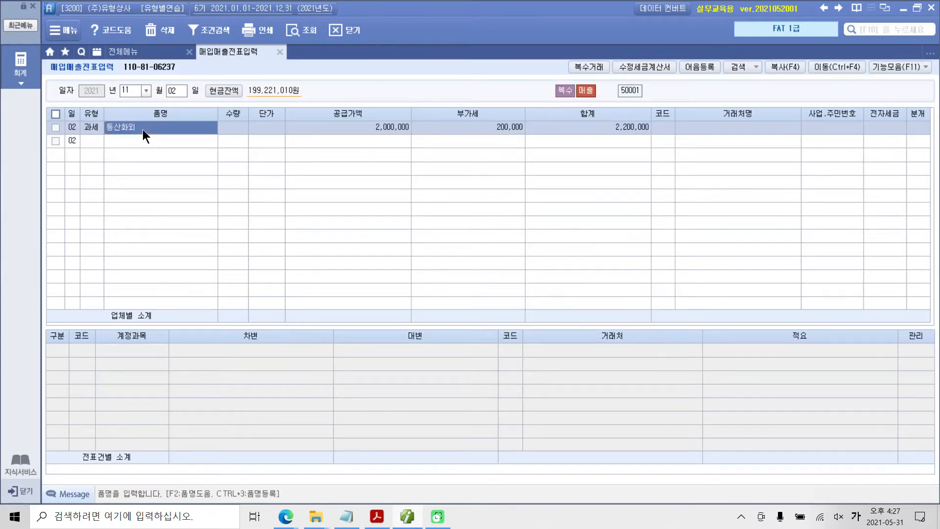
{"action": "left_click_drag", "start_coordinate": [552, 107], "coordinate": [653, 146]}
{"action": "left_click", "coordinate": [656, 128]}
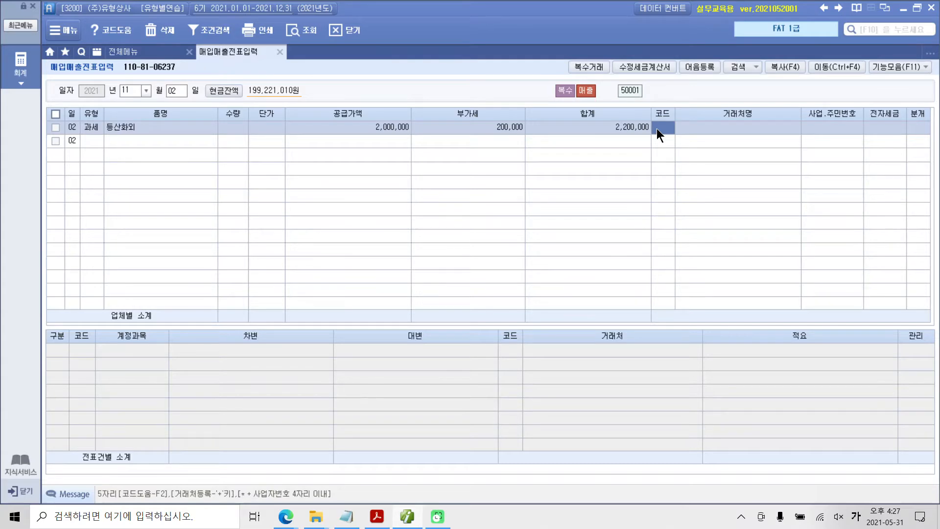
{"action": "type", "text": "그리"}
{"action": "key", "text": "Return"}
{"action": "key", "text": "Return"}
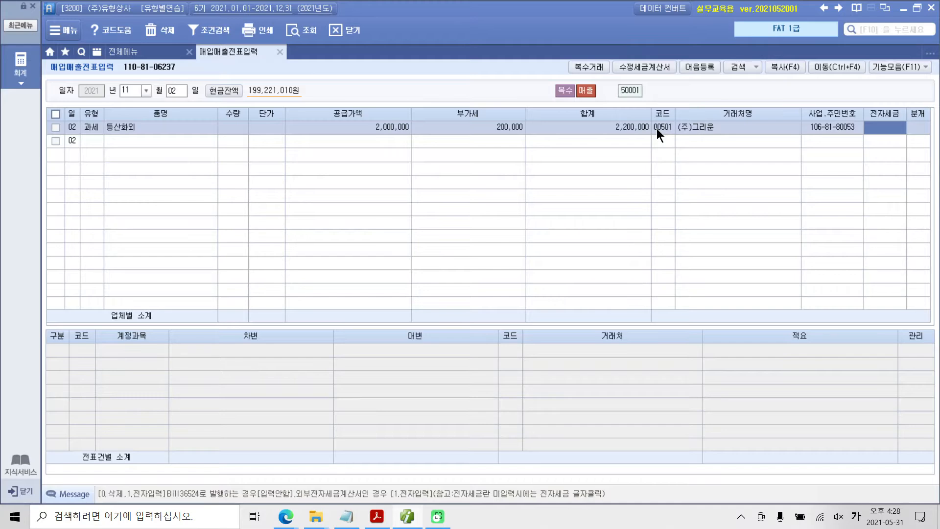
Step: Leave 전자세금 blank and set the entry's 분개 type to 3. 혼합
{"action": "key", "text": "Return"}
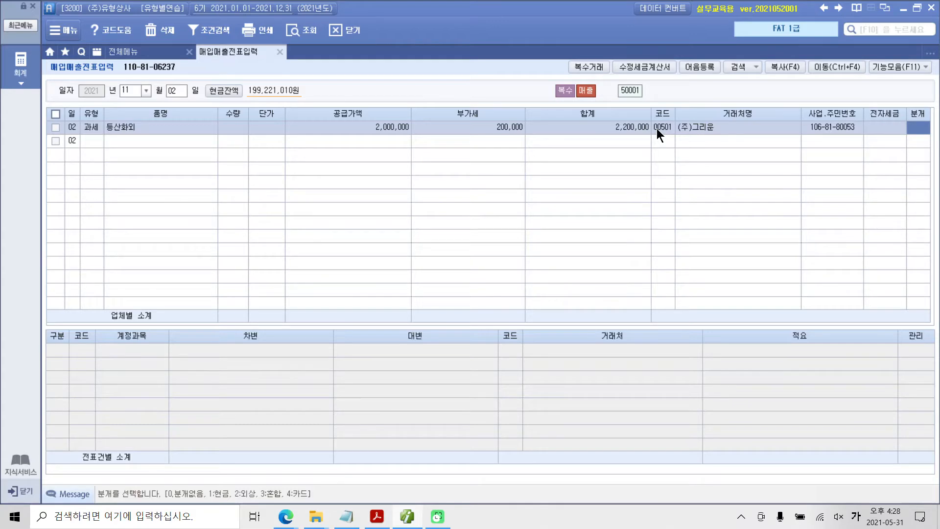
{"action": "type", "text": "3"}
{"action": "key", "text": "Return"}
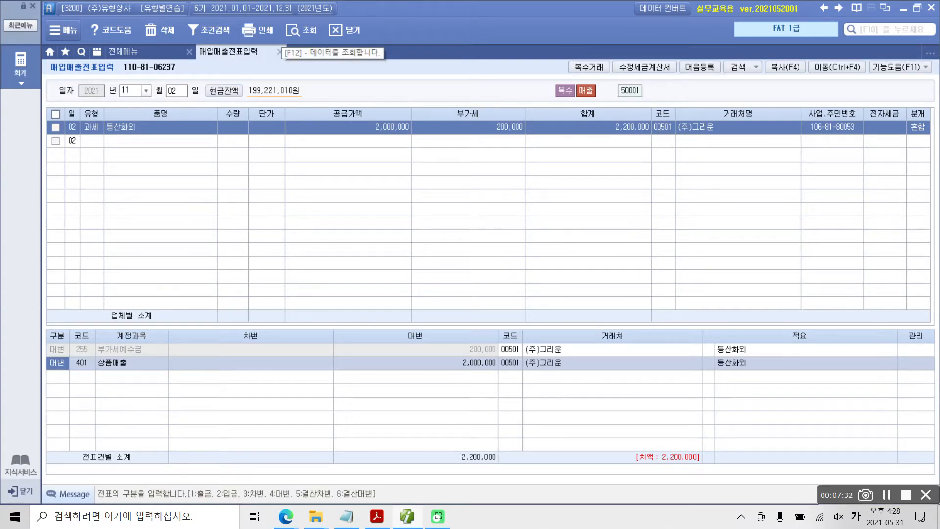
{"action": "left_click_drag", "start_coordinate": [441, 351], "coordinate": [493, 352]}
{"action": "left_click_drag", "start_coordinate": [435, 373], "coordinate": [495, 371]}
{"action": "key", "text": "Escape"}
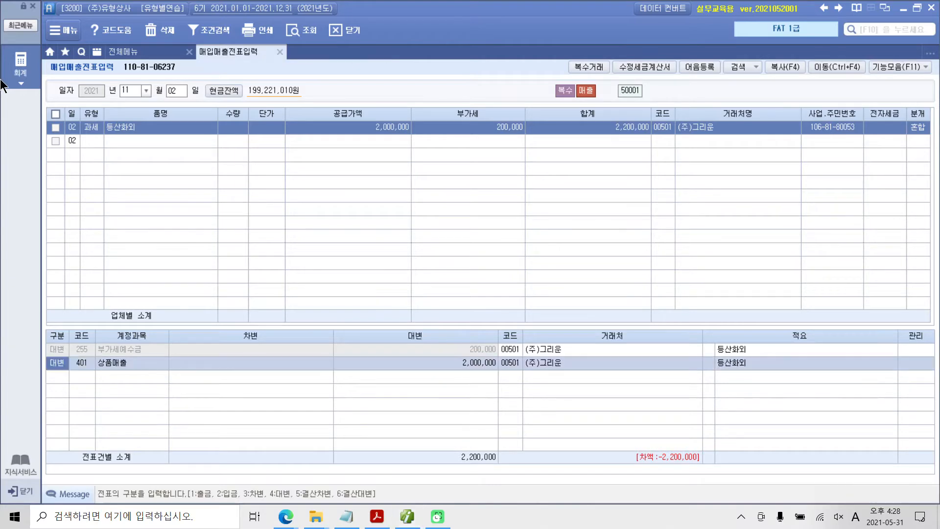
Step: Add a 차변 line for 선수금 with an amount of 200,000 to the journal entry
{"action": "left_click", "coordinate": [61, 377]}
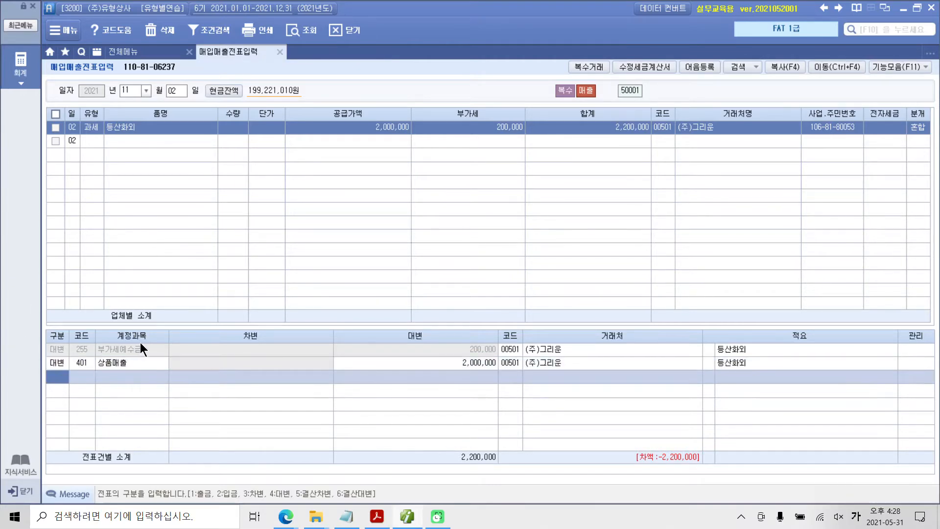
{"action": "type", "text": "3"}
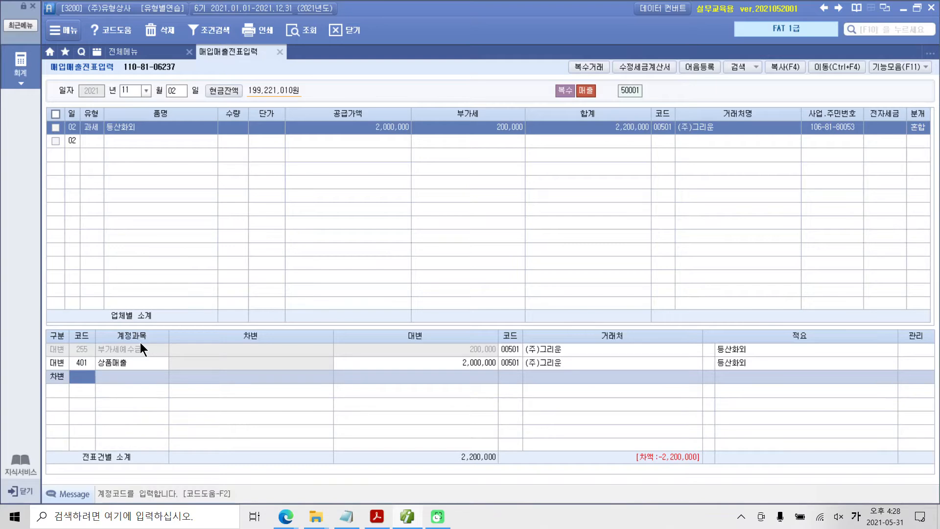
{"action": "type", "text": "선수"}
{"action": "key", "text": "Return"}
{"action": "key", "text": "Return"}
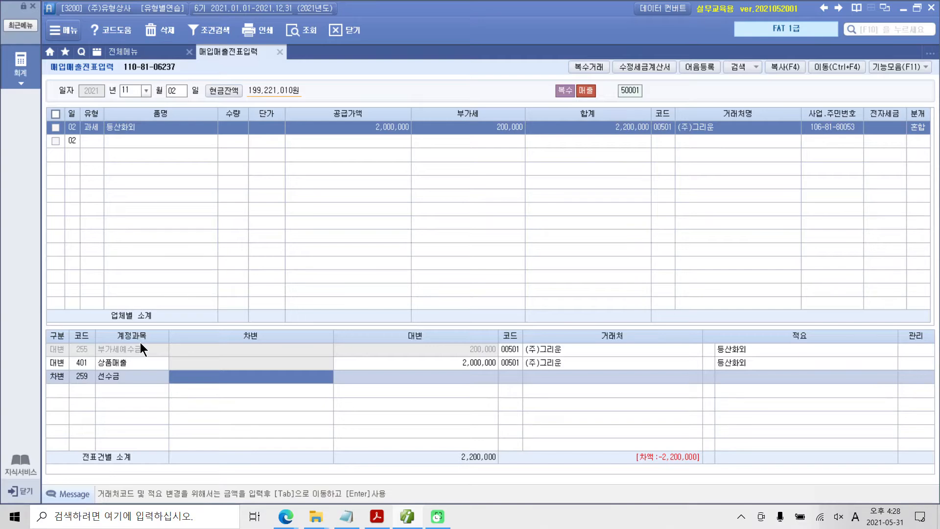
{"action": "type", "text": "2000000"}
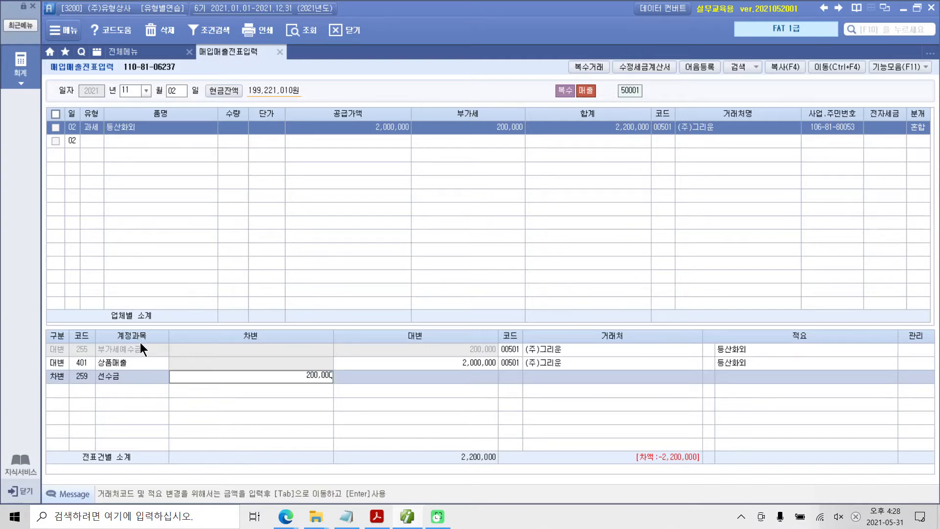
{"action": "key", "text": "Return"}
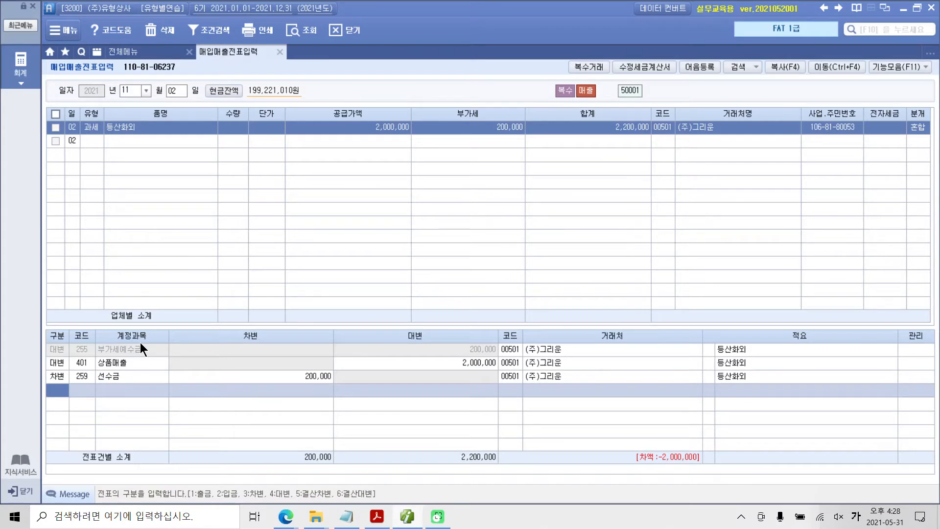
Step: Add a 차변 line for account 108 외상매출금 with an amount of 2,000,000
{"action": "type", "text": "3108"}
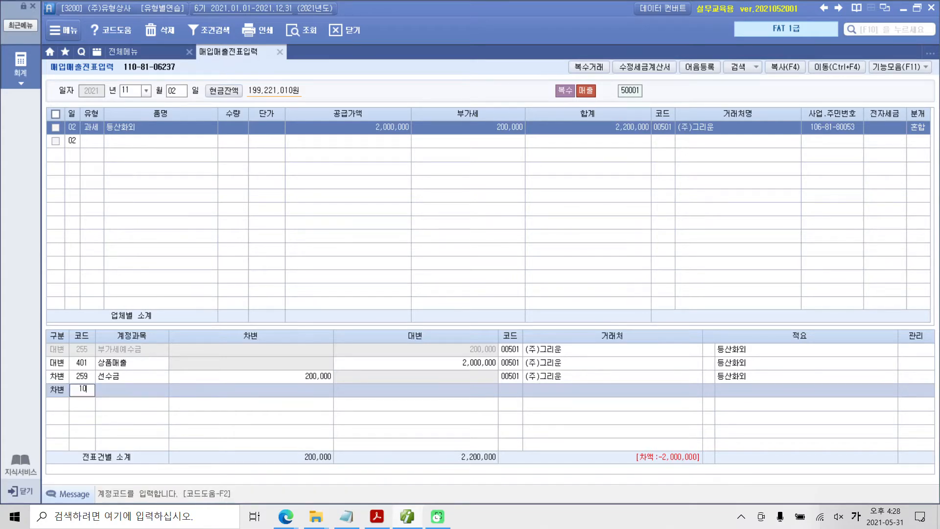
{"action": "key", "text": "Return"}
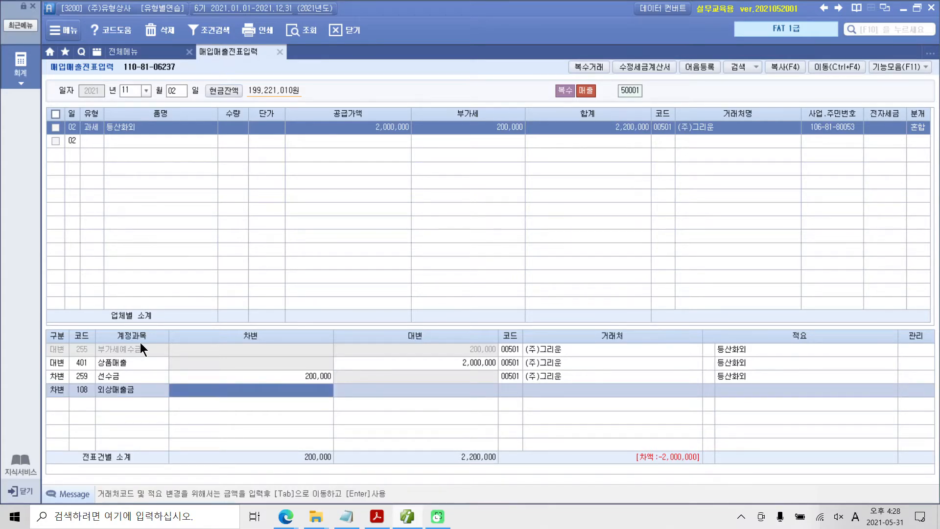
{"action": "type", "text": "2000000"}
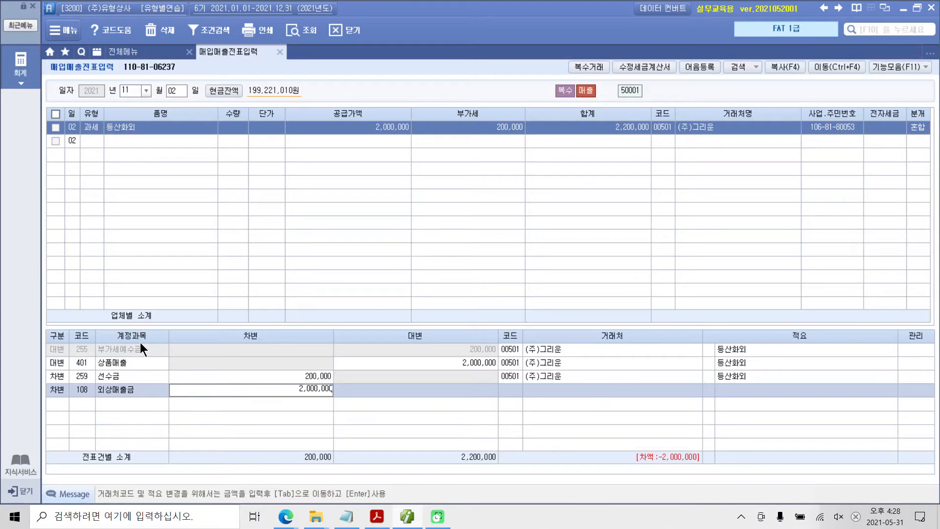
{"action": "key", "text": "Return"}
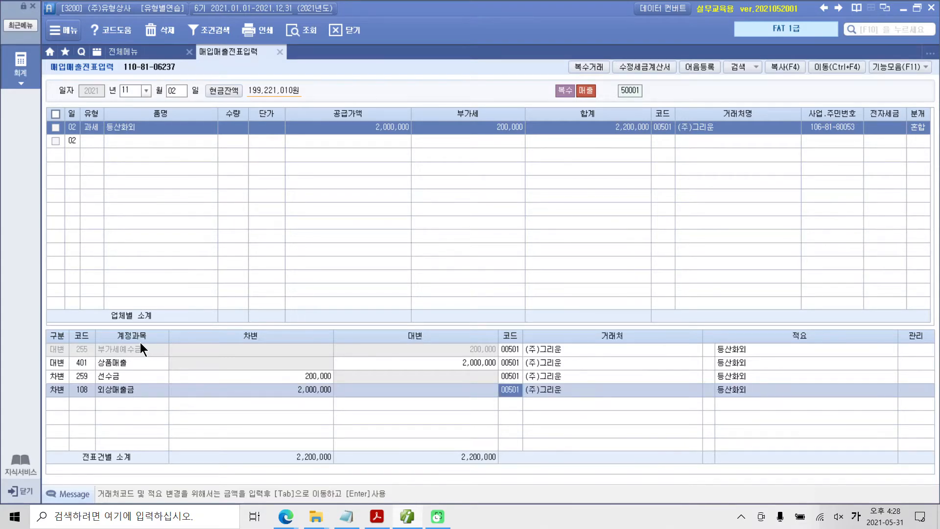
{"action": "mouse_move", "coordinate": [483, 419]}
{"action": "left_mouse_down"}
{"action": "mouse_move", "coordinate": [529, 409]}
{"action": "mouse_move", "coordinate": [522, 408]}
{"action": "left_mouse_up"}
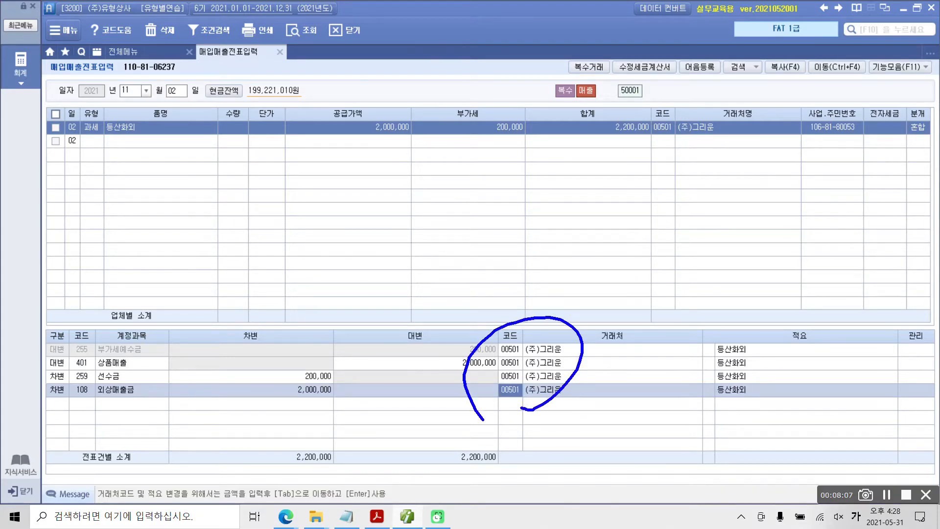
{"action": "mouse_move", "coordinate": [268, 438]}
{"action": "left_mouse_down"}
{"action": "mouse_move", "coordinate": [360, 489]}
{"action": "mouse_move", "coordinate": [269, 440]}
{"action": "left_mouse_up"}
{"action": "mouse_move", "coordinate": [446, 439]}
{"action": "left_mouse_down"}
{"action": "mouse_move", "coordinate": [506, 484]}
{"action": "mouse_move", "coordinate": [474, 432]}
{"action": "mouse_move", "coordinate": [459, 431]}
{"action": "left_mouse_up"}
{"action": "mouse_move", "coordinate": [379, 449]}
{"action": "left_mouse_down"}
{"action": "mouse_move", "coordinate": [408, 453]}
{"action": "mouse_move", "coordinate": [407, 472]}
{"action": "left_mouse_up"}
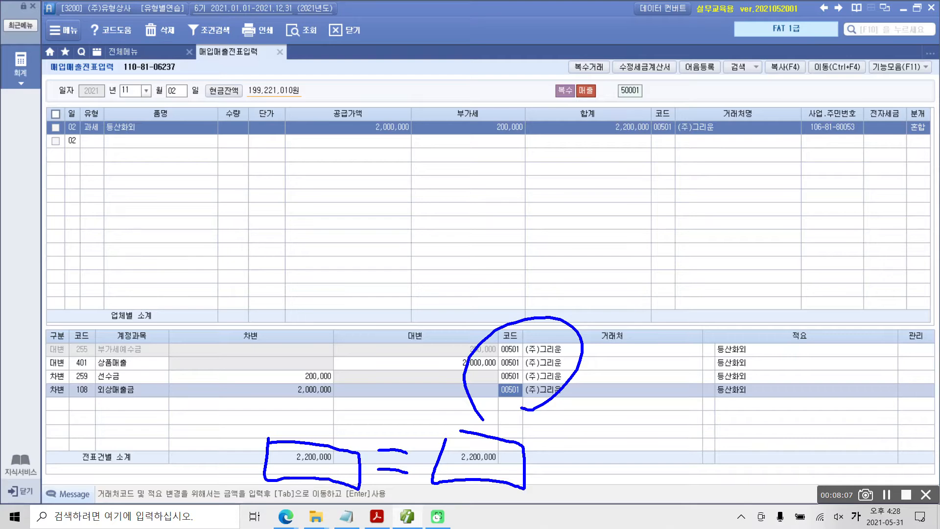
{"action": "key", "text": "Escape"}
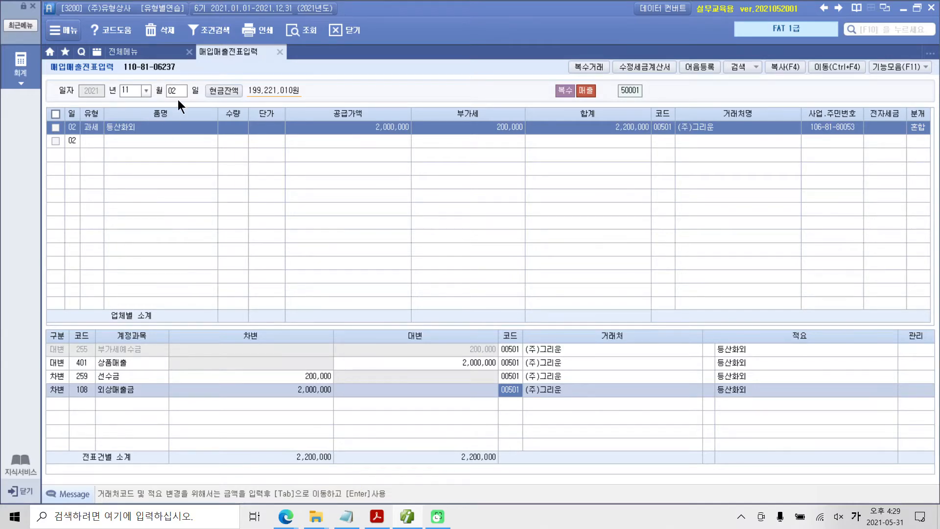
Step: Open 전자세금계산서 발행 및 내역관리 and retrieve all customers' sales for November 2 through November 2
{"action": "left_click", "coordinate": [96, 54]}
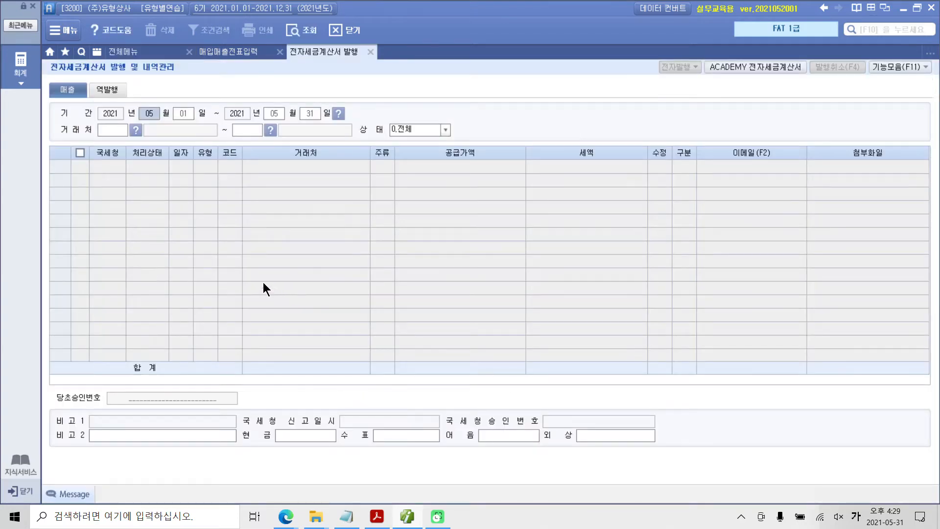
{"action": "type", "text": "11021102"}
{"action": "key", "text": "Return"}
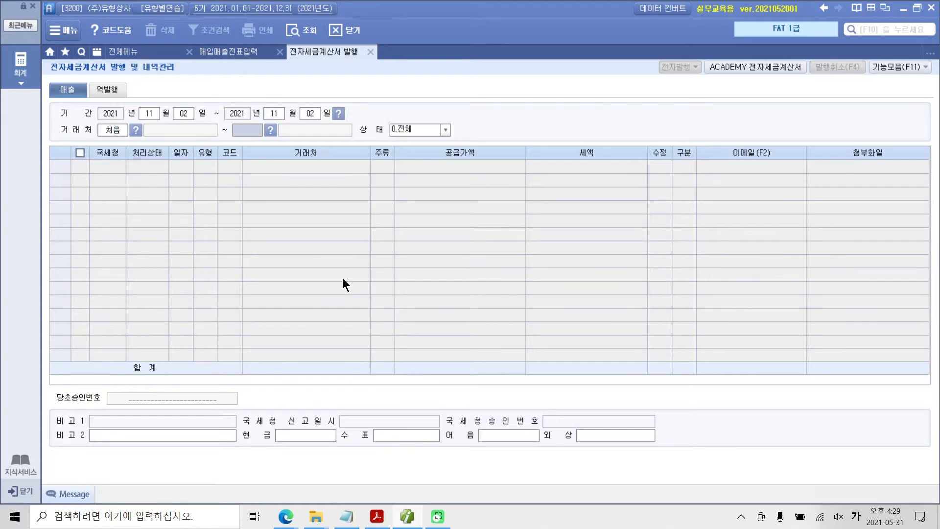
{"action": "key", "text": "Return"}
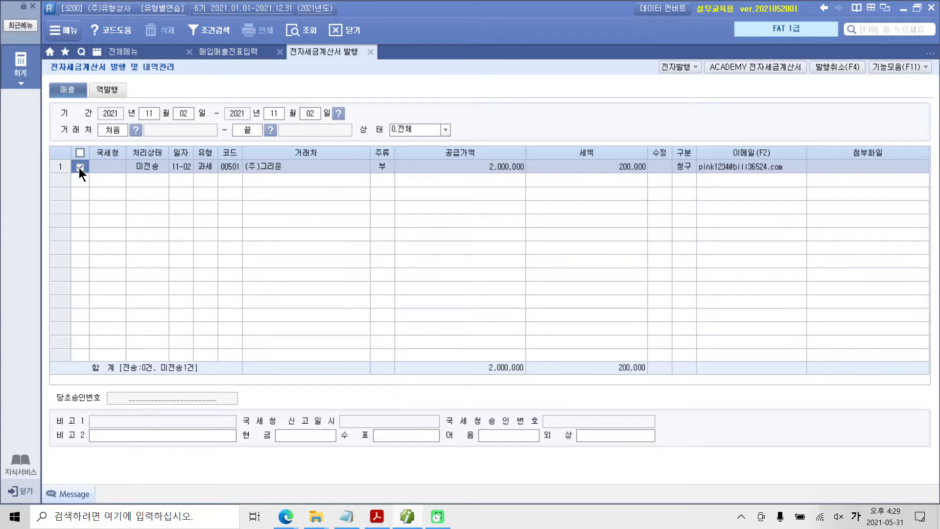
Step: Issue the electronic tax invoice for the selected (주)그리운 sale and acknowledge the completion notice
{"action": "left_click", "coordinate": [678, 66]}
{"action": "left_click", "coordinate": [478, 321]}
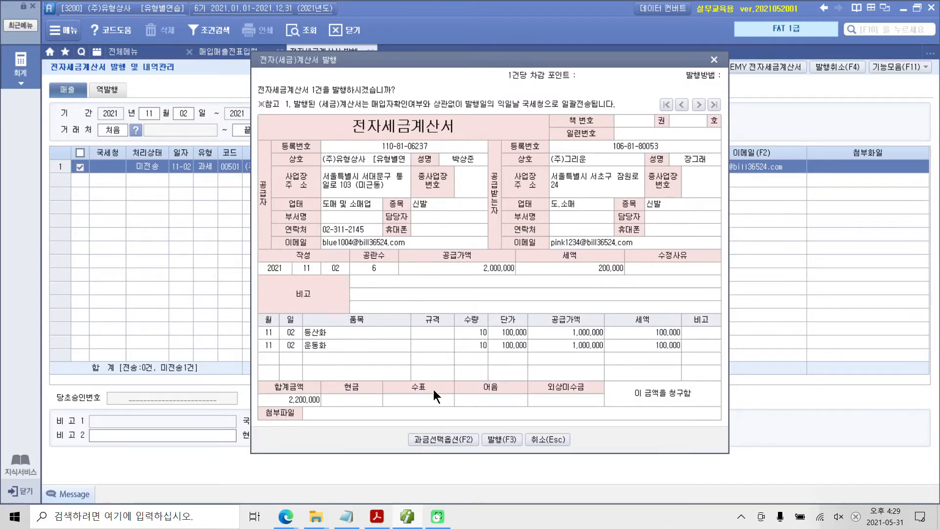
{"action": "left_click", "coordinate": [491, 439]}
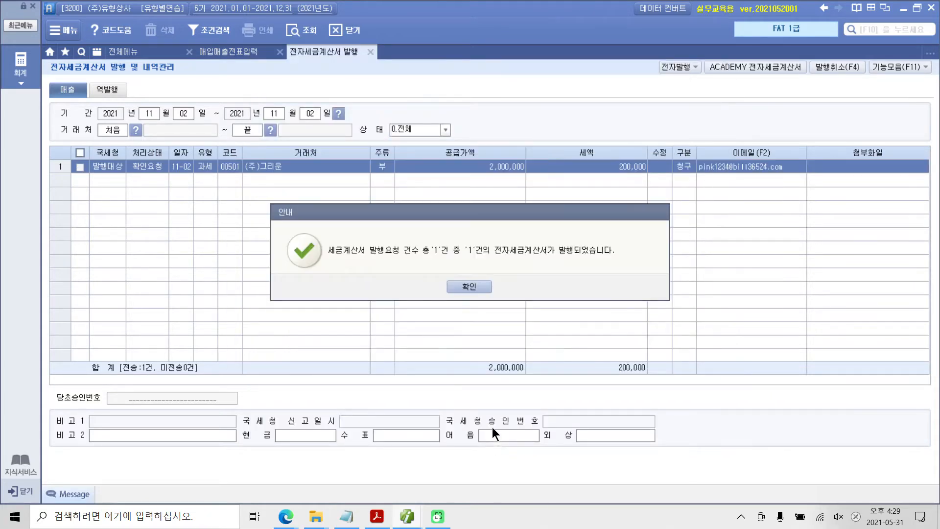
{"action": "left_click", "coordinate": [468, 286]}
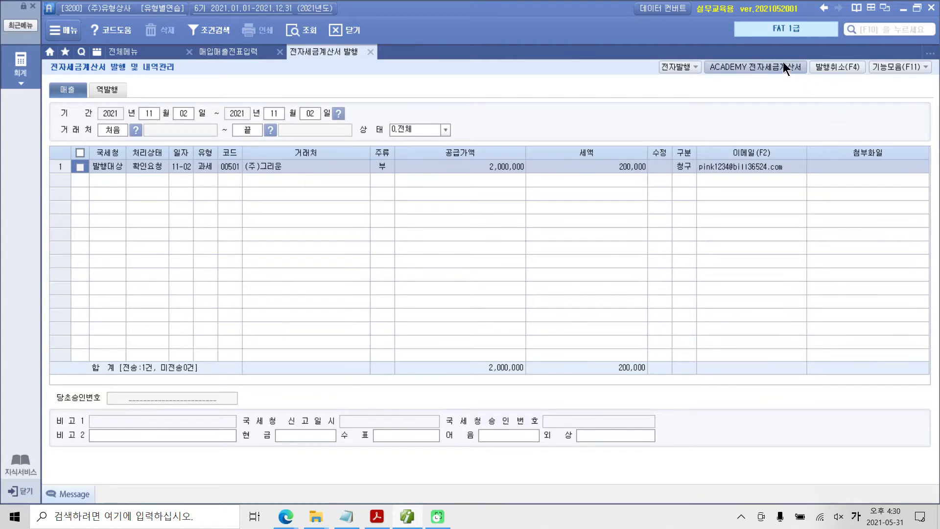
Step: Log in to ACADEMY 전자세금계산서 with the prefilled credentials and retrieve the 미전송 sales invoices for November 2
{"action": "left_click", "coordinate": [757, 66]}
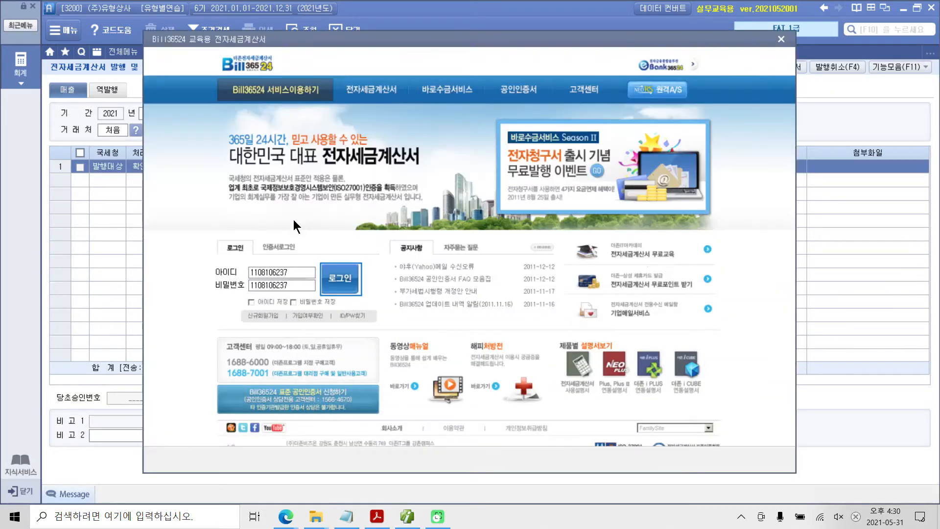
{"action": "left_click", "coordinate": [341, 262]}
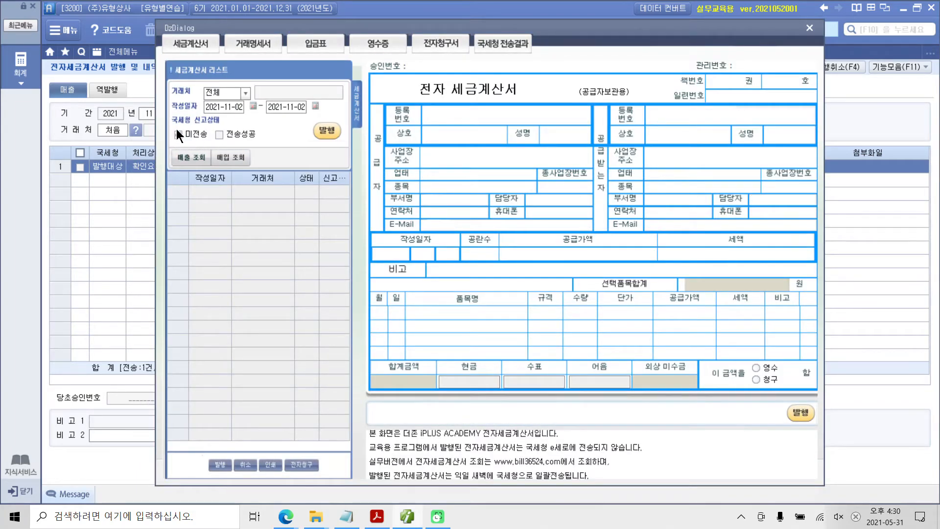
{"action": "left_click", "coordinate": [185, 161]}
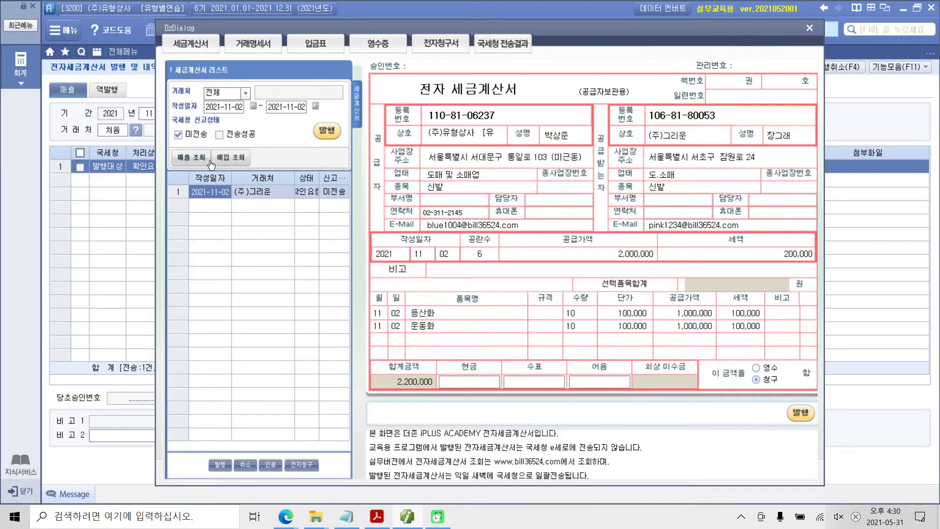
Step: Issue the retrieved (주)그리운 invoice in Bill36524, close the invoice screens, and return to 매입매출전표입력
{"action": "left_click", "coordinate": [327, 134]}
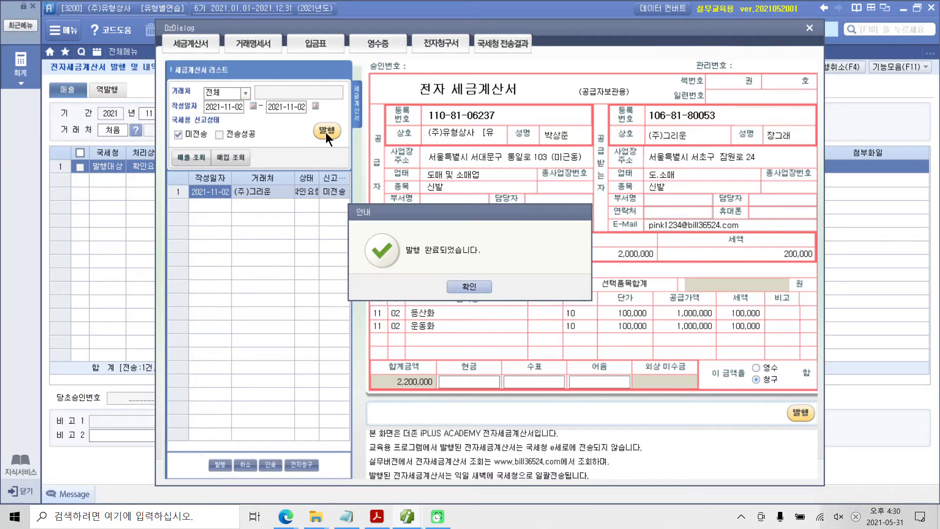
{"action": "left_click", "coordinate": [467, 285]}
{"action": "left_click", "coordinate": [467, 285]}
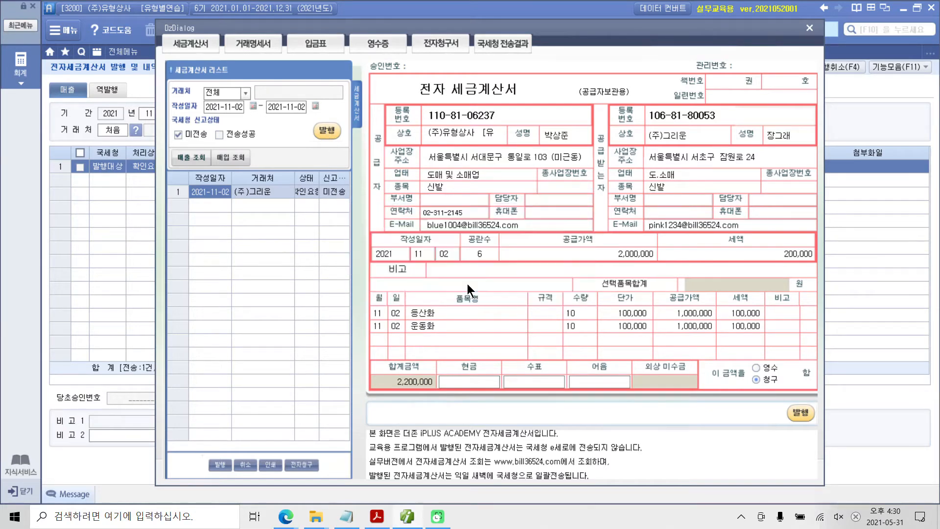
{"action": "left_click", "coordinate": [811, 29]}
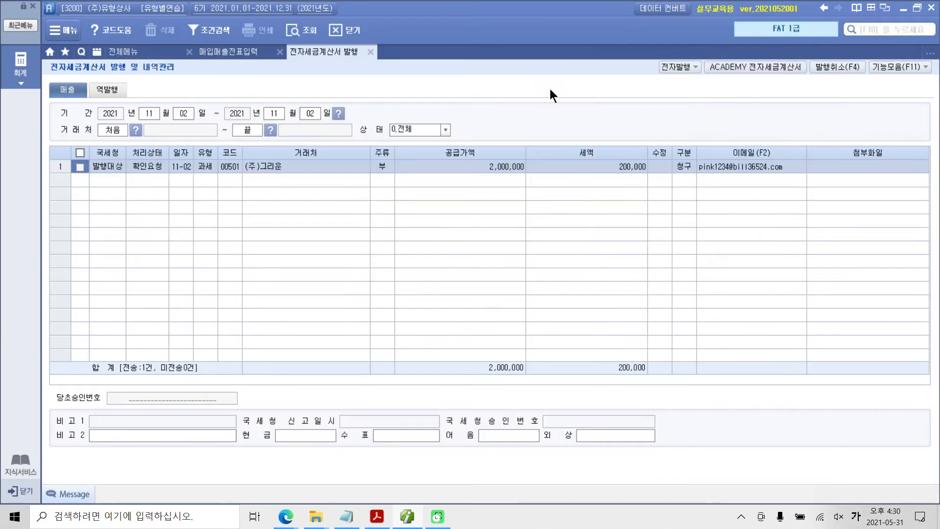
{"action": "left_click", "coordinate": [368, 50]}
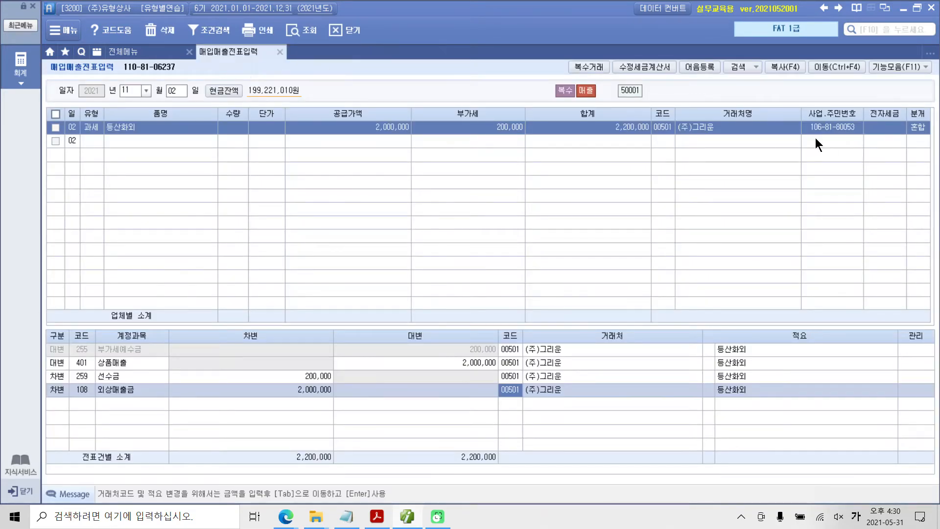
Step: Check the 전자세금 field of the November 2 (주)그리운 sale
{"action": "left_click", "coordinate": [841, 126]}
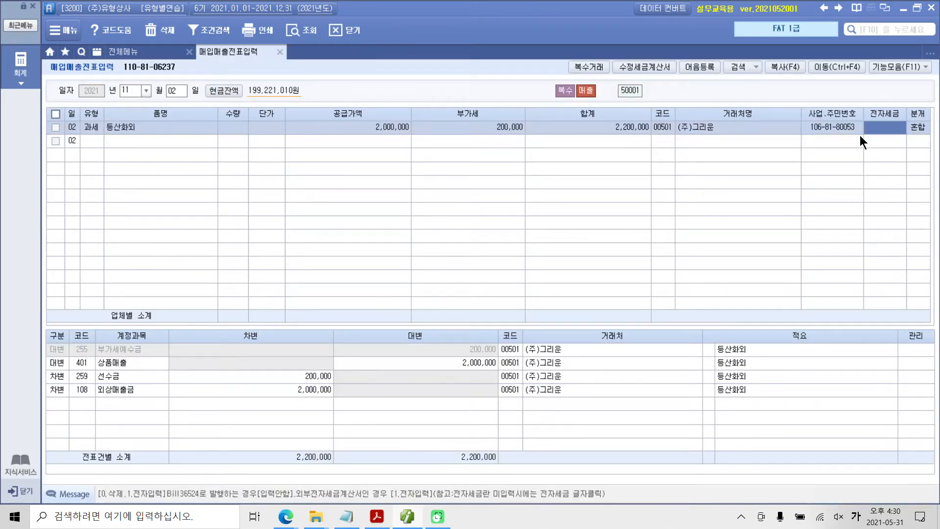
{"action": "key", "text": "Return"}
{"action": "key", "text": "Return"}
{"action": "left_click", "coordinate": [892, 130]}
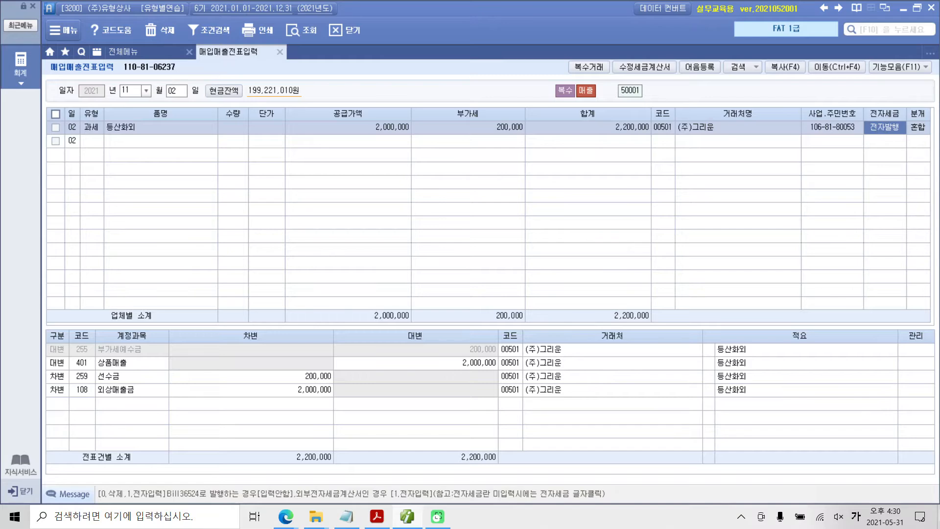
Step: Switch to Adobe Acrobat Reader and read the November 3 (주)우리상사 transaction in section 2 of the exercise PDF
{"action": "left_click", "coordinate": [376, 516]}
{"action": "scroll", "coordinate": [500, 379], "scroll_direction": "down", "scroll_amount": 5}
{"action": "scroll", "coordinate": [500, 379], "scroll_direction": "down", "scroll_amount": 5}
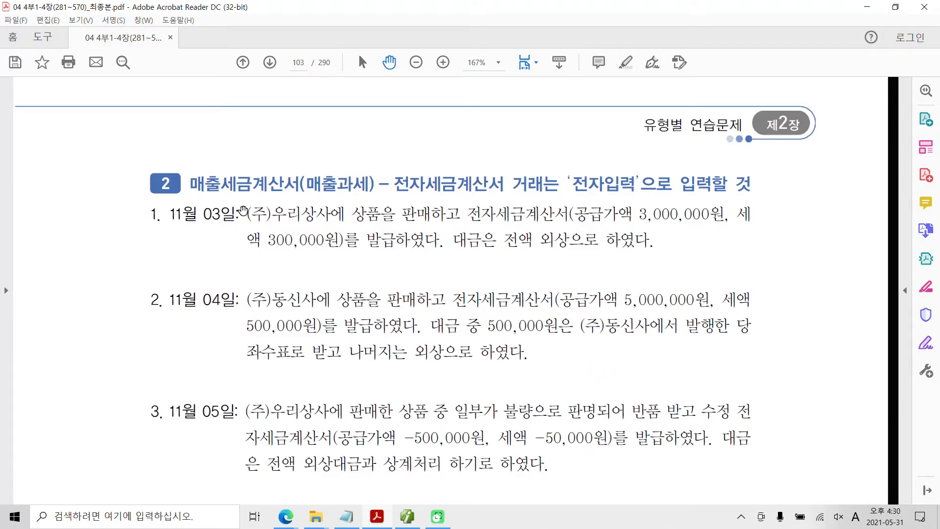
{"action": "left_click_drag", "start_coordinate": [246, 214], "coordinate": [637, 239]}
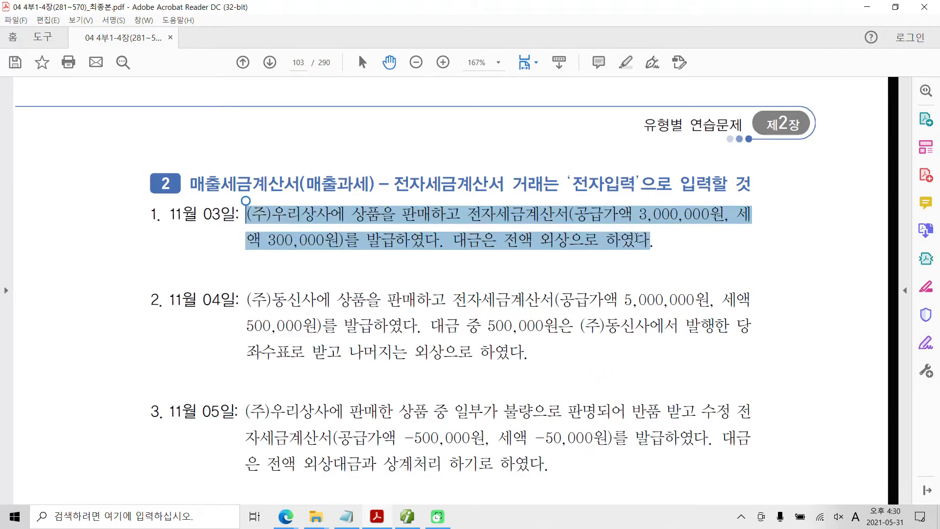
{"action": "left_click", "coordinate": [615, 238]}
{"action": "scroll", "coordinate": [250, 249], "scroll_direction": "down", "scroll_amount": 1}
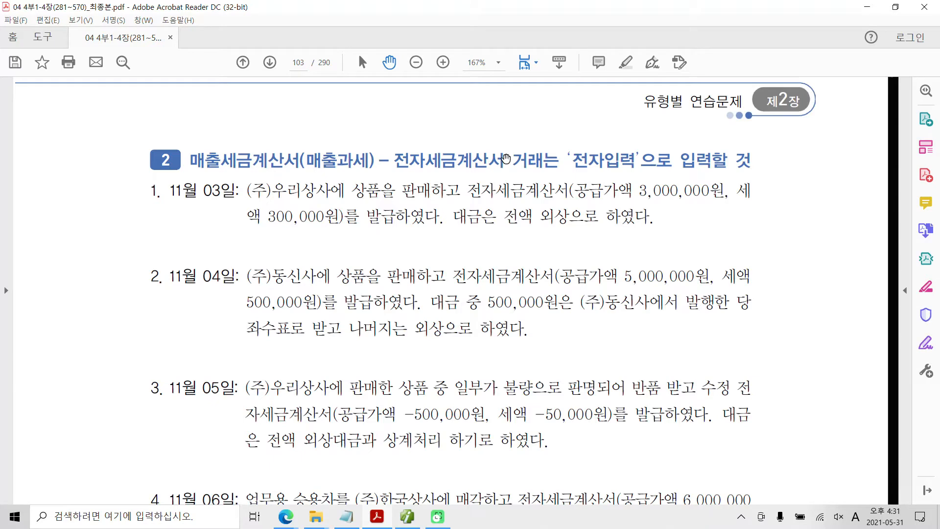
Step: Highlight the text '전자입력' in the section 2 heading
{"action": "left_click_drag", "start_coordinate": [570, 158], "coordinate": [635, 161]}
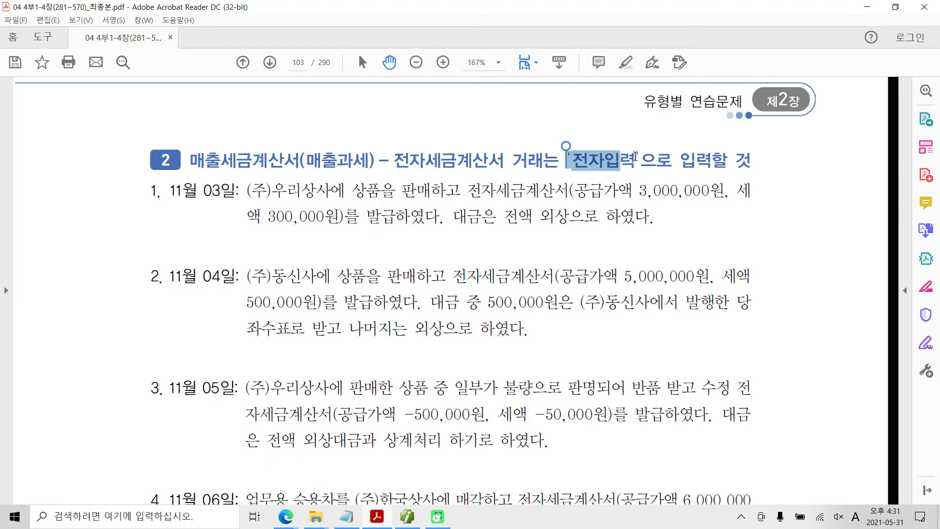
{"action": "right_click", "coordinate": [630, 159]}
{"action": "left_click", "coordinate": [641, 191]}
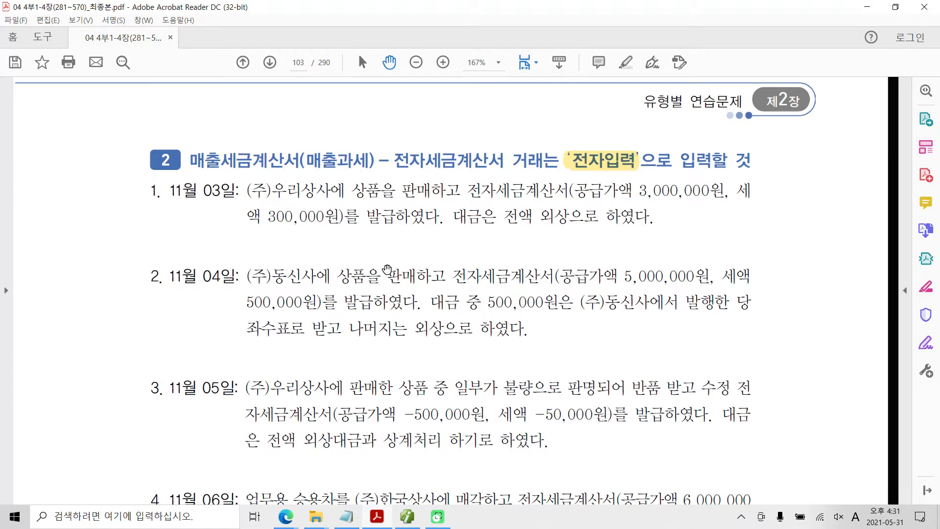
Step: Highlight the words 판매, 전자 and 외상 in the November 3 transaction
{"action": "scroll", "coordinate": [344, 247], "scroll_direction": "down", "scroll_amount": 1}
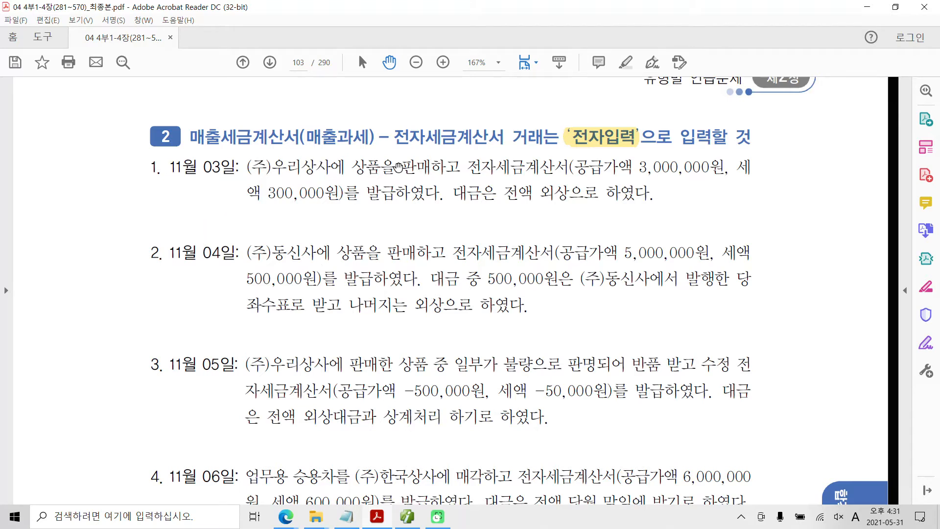
{"action": "left_click_drag", "start_coordinate": [401, 168], "coordinate": [432, 169]}
{"action": "right_click", "coordinate": [433, 169]}
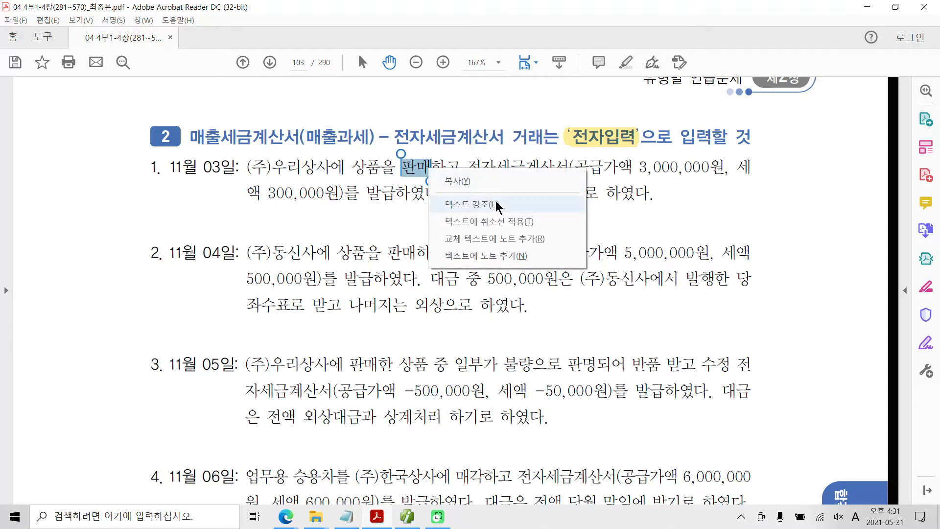
{"action": "left_click", "coordinate": [495, 200]}
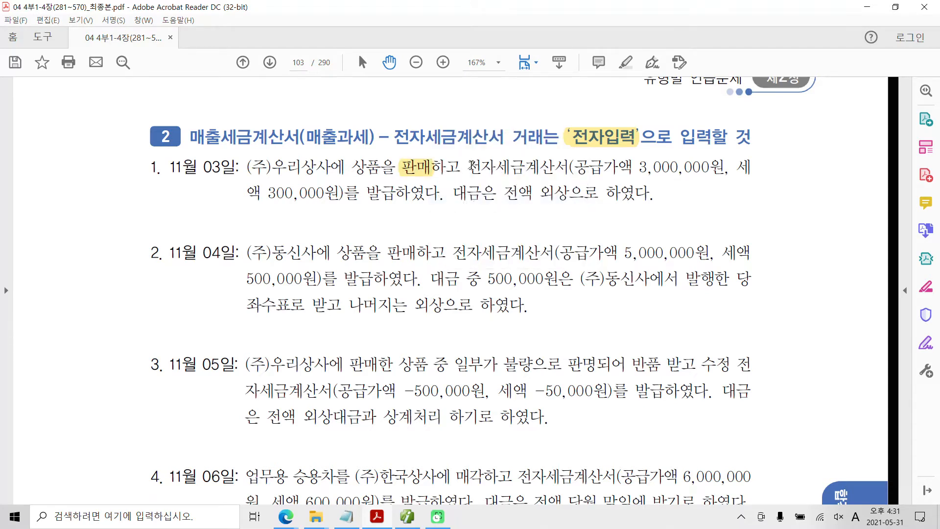
{"action": "left_click_drag", "start_coordinate": [468, 167], "coordinate": [496, 168]}
{"action": "right_click", "coordinate": [489, 169]}
{"action": "left_click", "coordinate": [540, 210]}
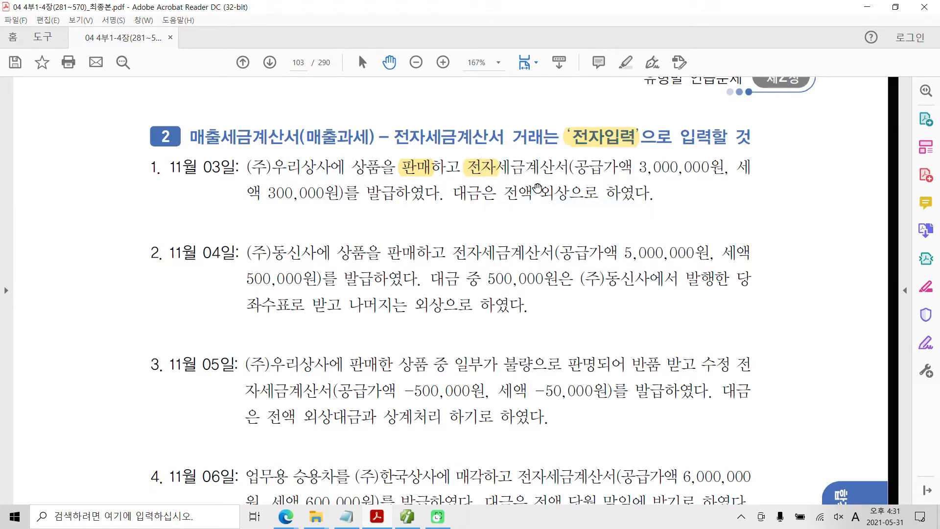
{"action": "left_click_drag", "start_coordinate": [538, 188], "coordinate": [562, 195]}
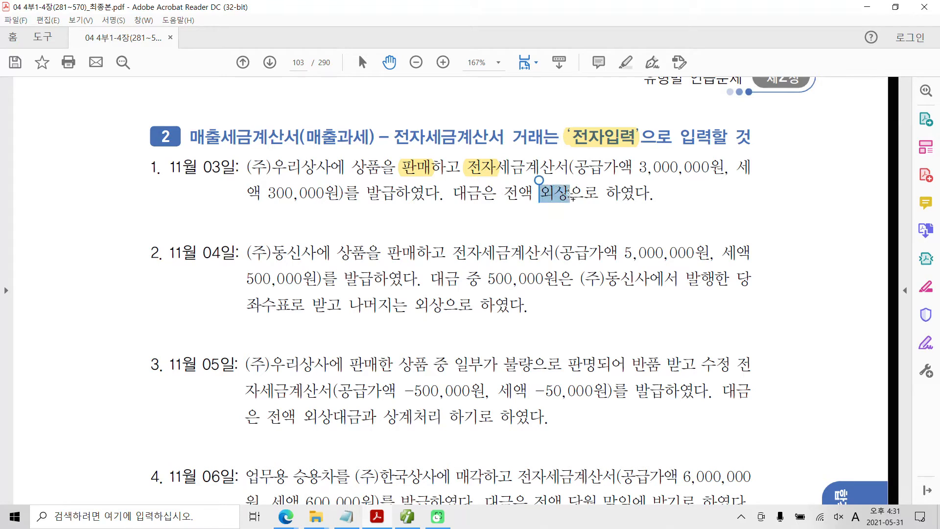
{"action": "right_click", "coordinate": [562, 195]}
{"action": "left_click", "coordinate": [593, 232]}
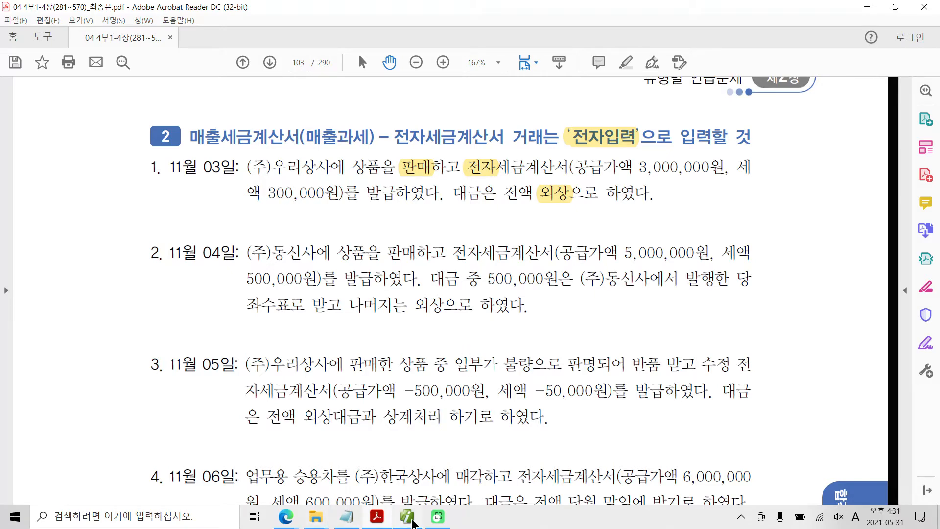
Step: Switch to the accounting program and start a 과세 sales entry for November 3 in 매입매출전표입력
{"action": "left_click", "coordinate": [408, 517]}
{"action": "left_click", "coordinate": [171, 93]}
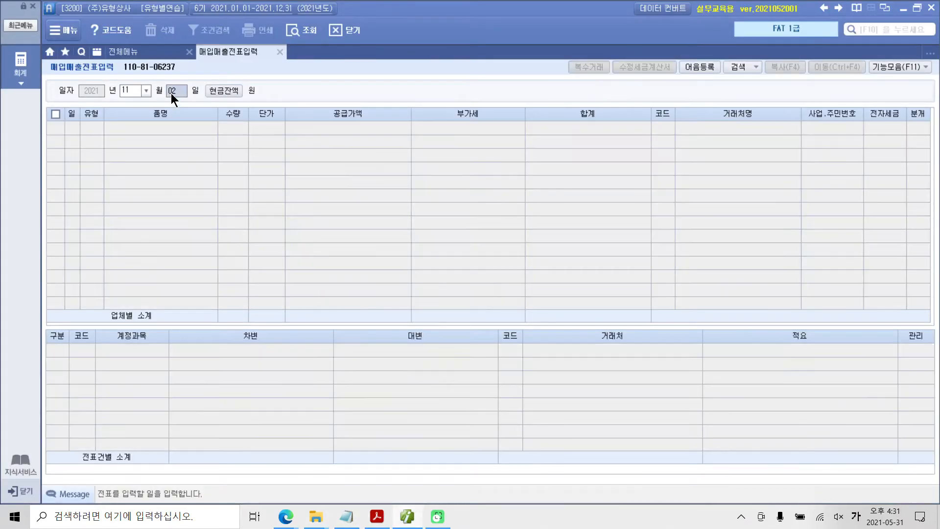
{"action": "key", "text": "Return"}
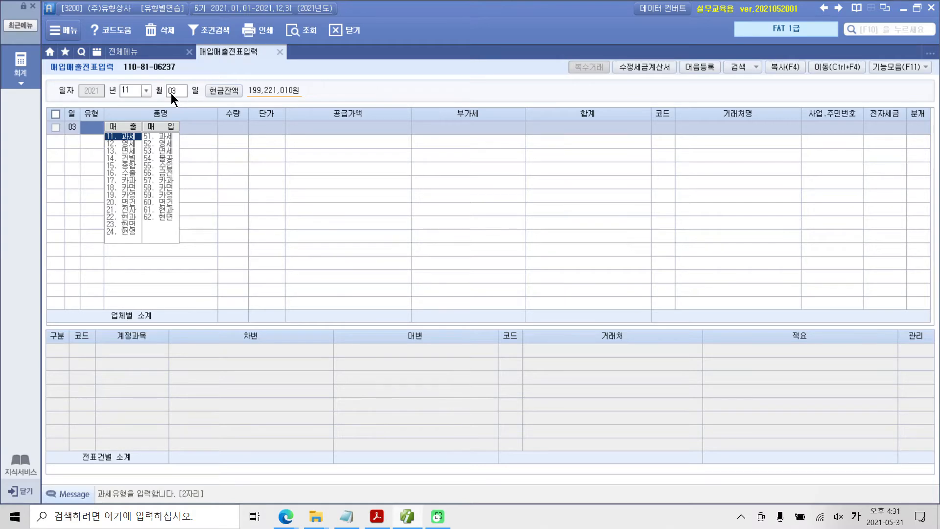
{"action": "key", "text": "Return"}
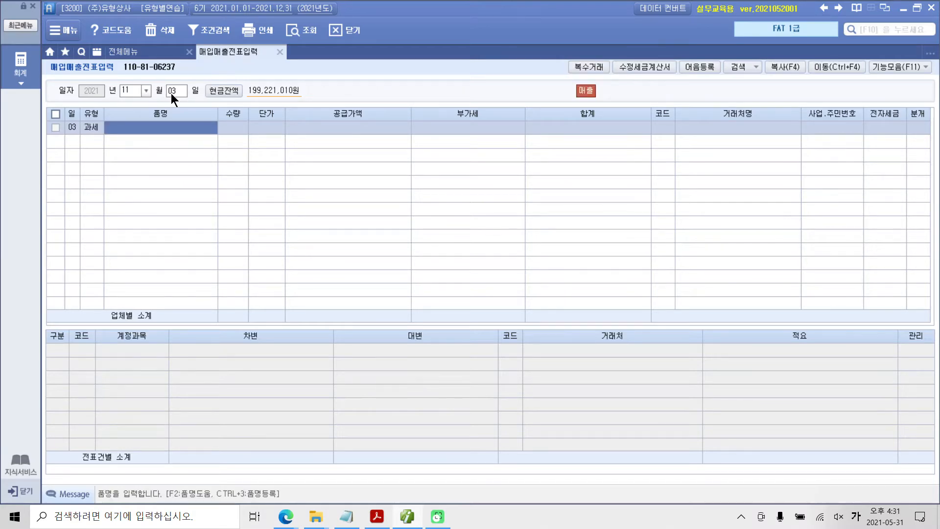
Step: Enter 상품 as the 품명 and 3,000,000 as the 공급가액, accepting the calculated 부가세
{"action": "type", "text": "스마트"}
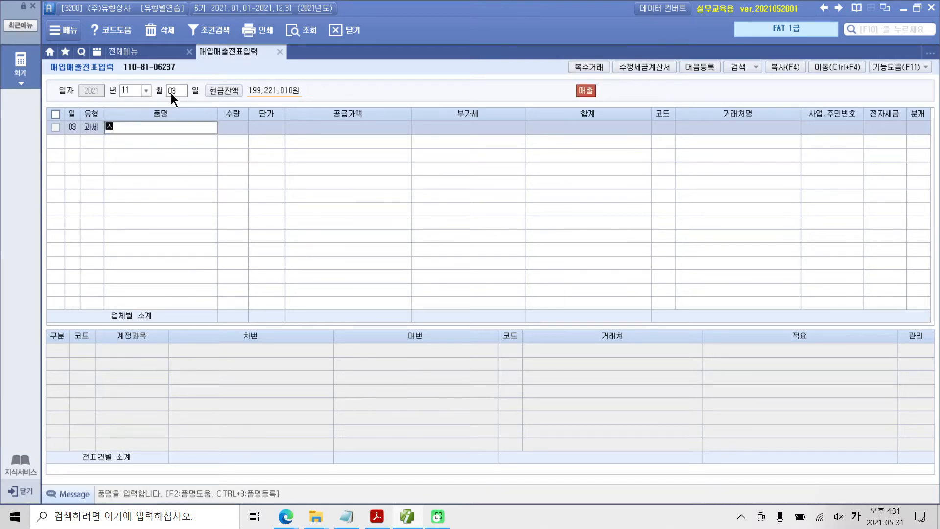
{"action": "key", "text": "BackSpace"}
{"action": "key", "text": "BackSpace"}
{"action": "key", "text": "BackSpace"}
{"action": "type", "text": "싱ㅍㅜㅁ"}
{"action": "key", "text": "Return"}
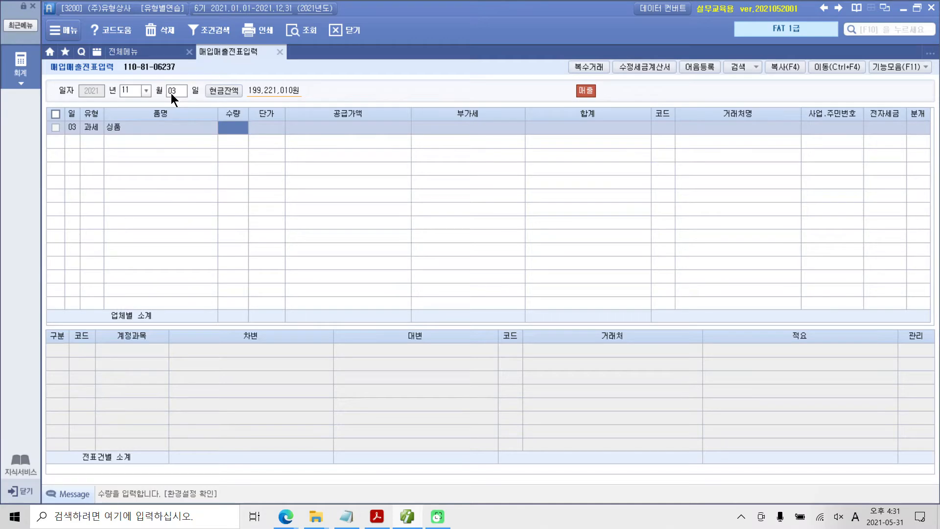
{"action": "key", "text": "Return"}
{"action": "key", "text": "Return"}
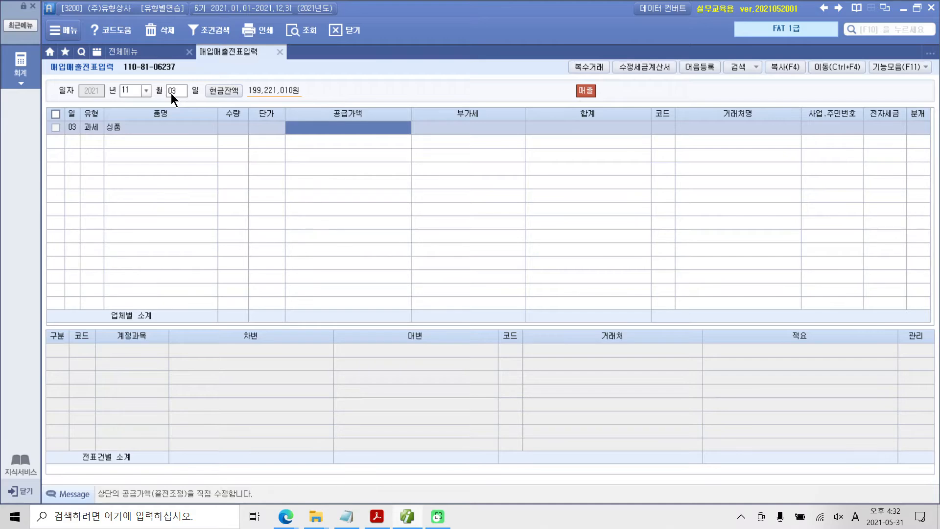
{"action": "type", "text": "3000000"}
{"action": "key", "text": "Return"}
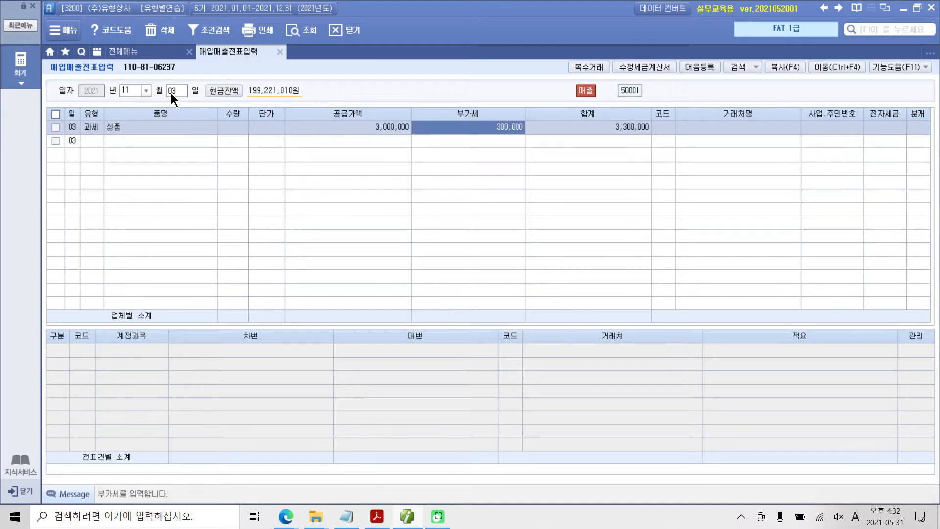
{"action": "key", "text": "Return"}
{"action": "key", "text": "Return"}
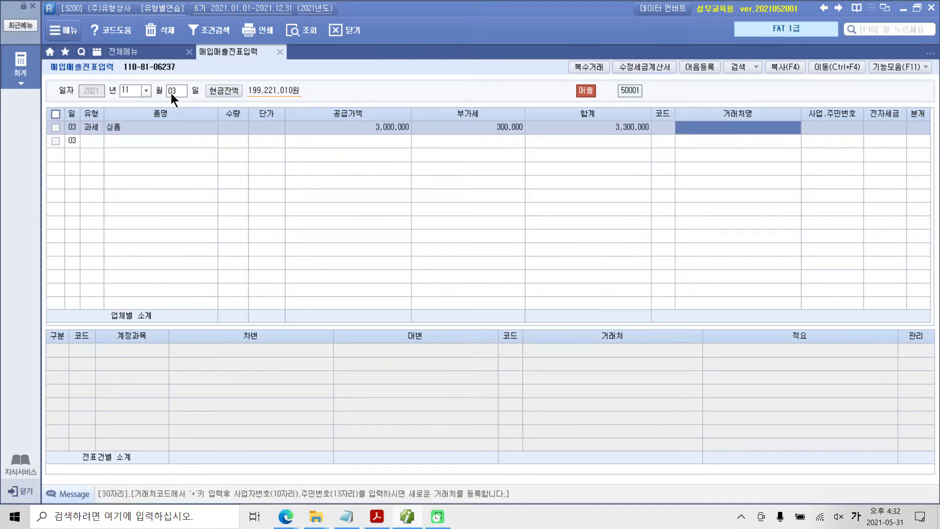
Step: Find the customer by 우리 and set (주)우리상사 as the 거래처 of the November 3 sale
{"action": "key", "text": "Left"}
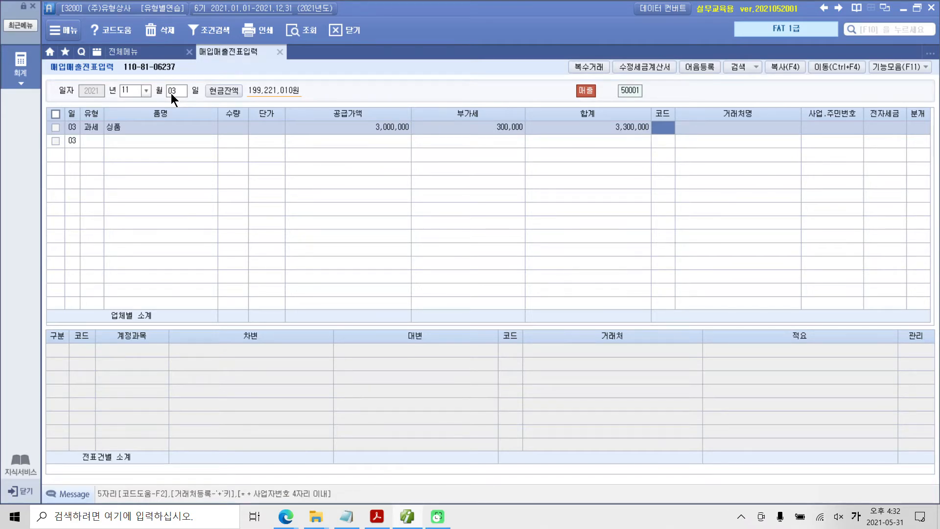
{"action": "type", "text": "우리"}
{"action": "key", "text": "Return"}
{"action": "key", "text": "Return"}
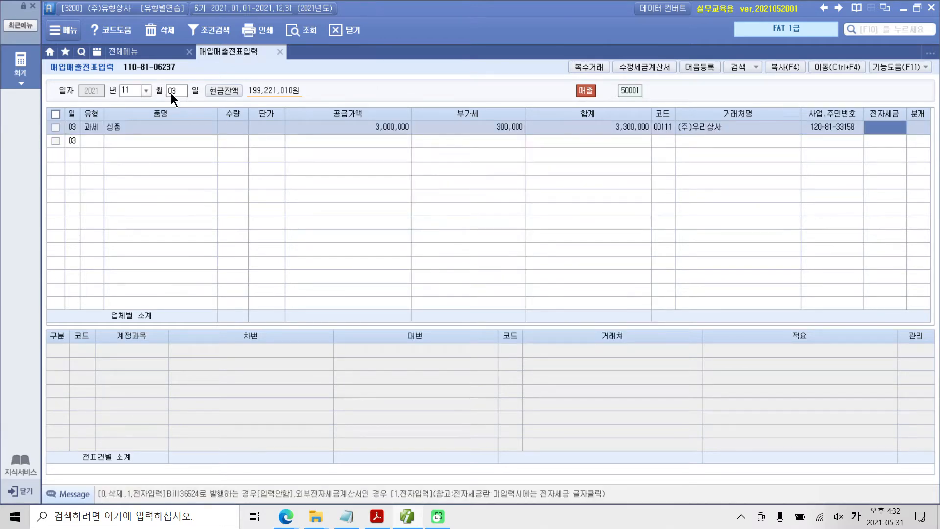
Step: Set the November 3 sale's 전자세금 to 전자입력 and its 분개 to 외상
{"action": "type", "text": "1"}
{"action": "key", "text": "Return"}
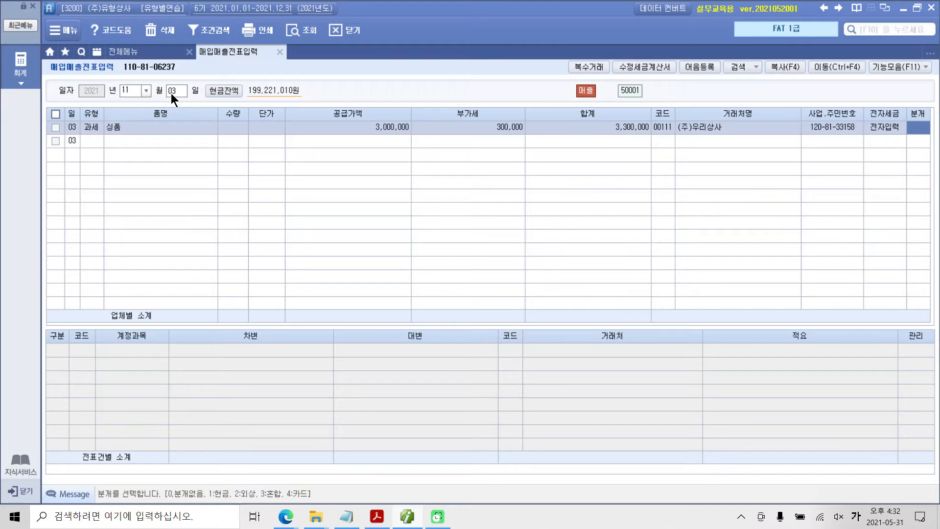
{"action": "type", "text": "2"}
{"action": "key", "text": "Return"}
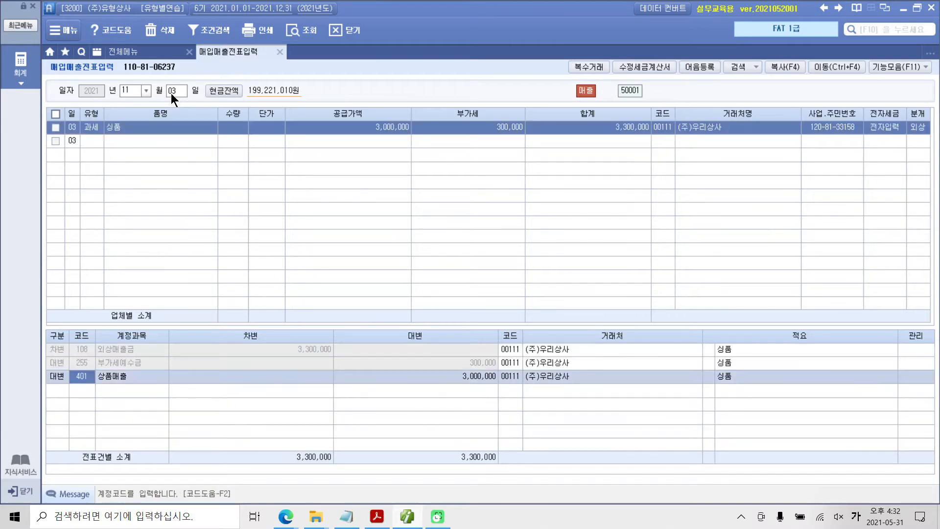
Step: Review the 외상매출금, 부가세예수금 and 상품매출 journal lines of the November 3 sale
{"action": "left_click", "coordinate": [79, 348]}
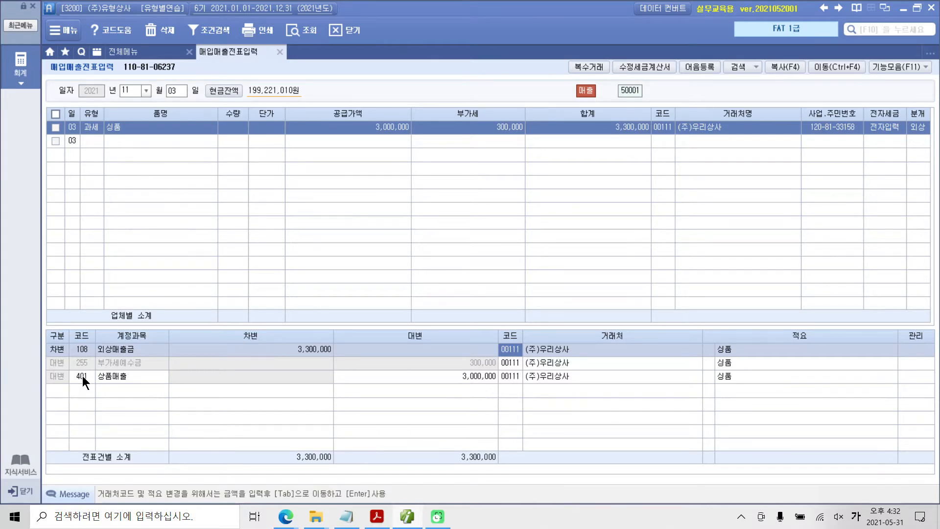
{"action": "left_click", "coordinate": [92, 367]}
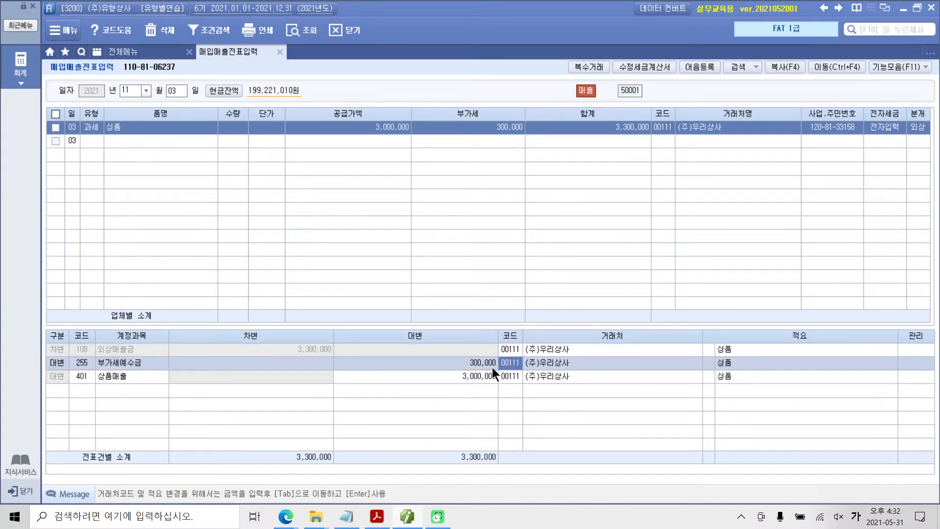
{"action": "left_click", "coordinate": [72, 375]}
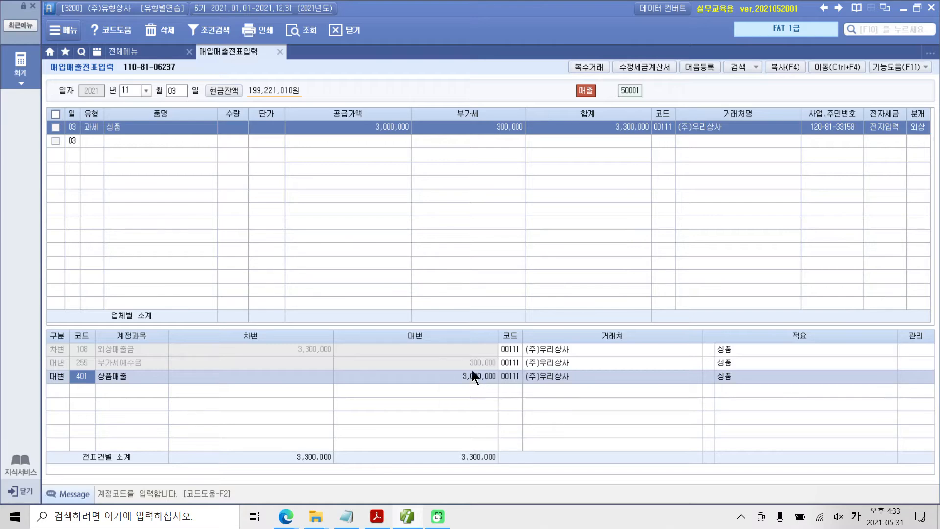
Step: Switch to Adobe Acrobat Reader and highlight 전자 and 판매 in the November 4 exercise of section 2
{"action": "left_click", "coordinate": [379, 520]}
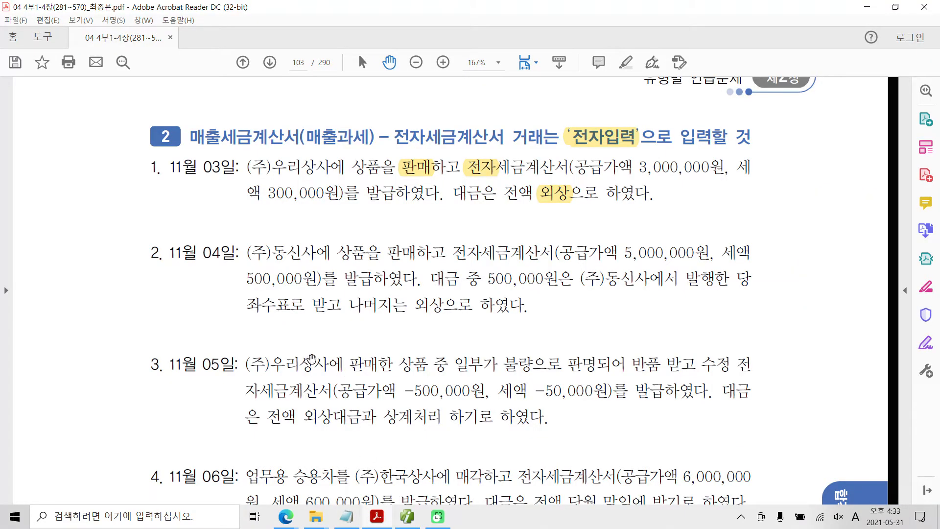
{"action": "scroll", "coordinate": [239, 259], "scroll_direction": "down", "scroll_amount": 2}
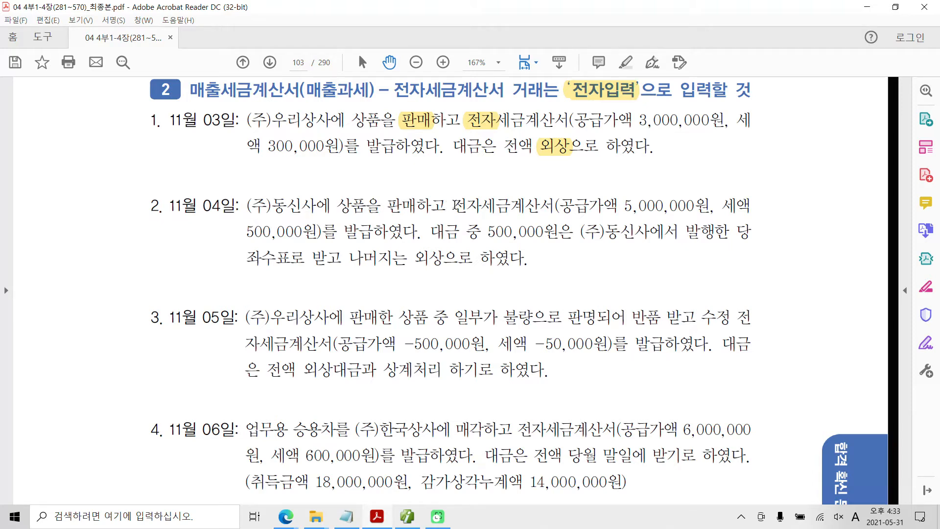
{"action": "left_click_drag", "start_coordinate": [454, 206], "coordinate": [486, 206]}
{"action": "right_click", "coordinate": [469, 204]}
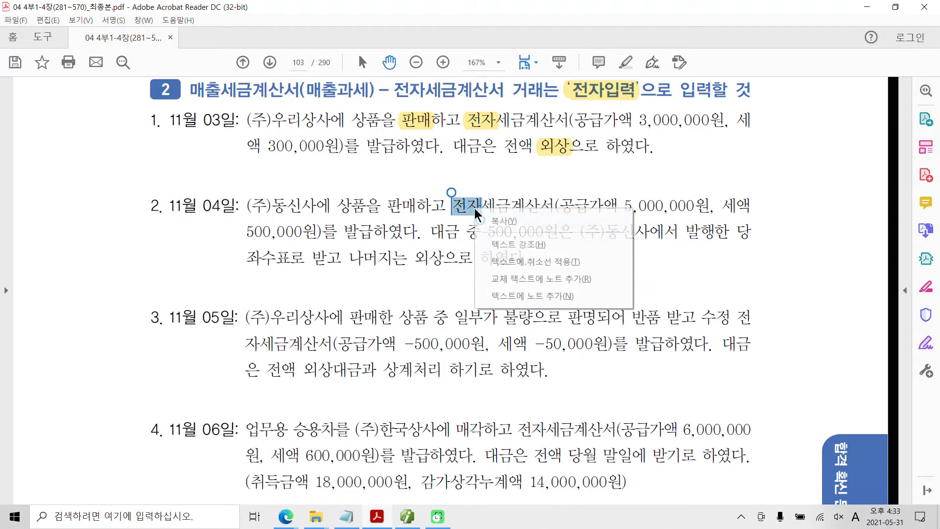
{"action": "left_click", "coordinate": [509, 239]}
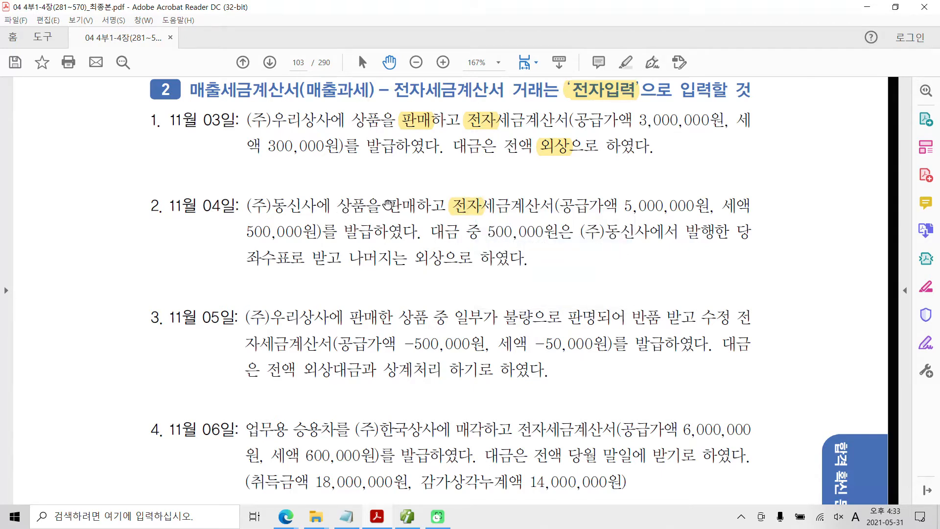
{"action": "left_click_drag", "start_coordinate": [387, 206], "coordinate": [417, 206]}
{"action": "right_click", "coordinate": [411, 205]}
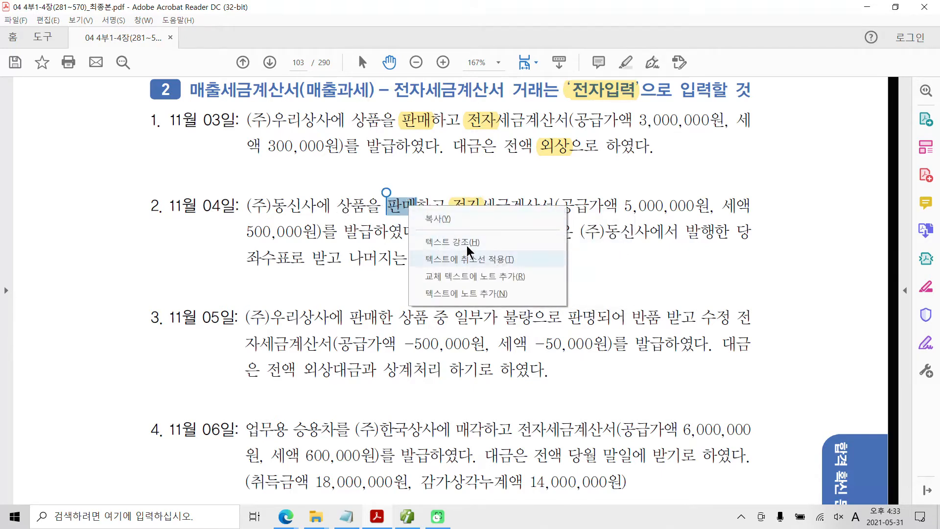
{"action": "left_click", "coordinate": [547, 239]}
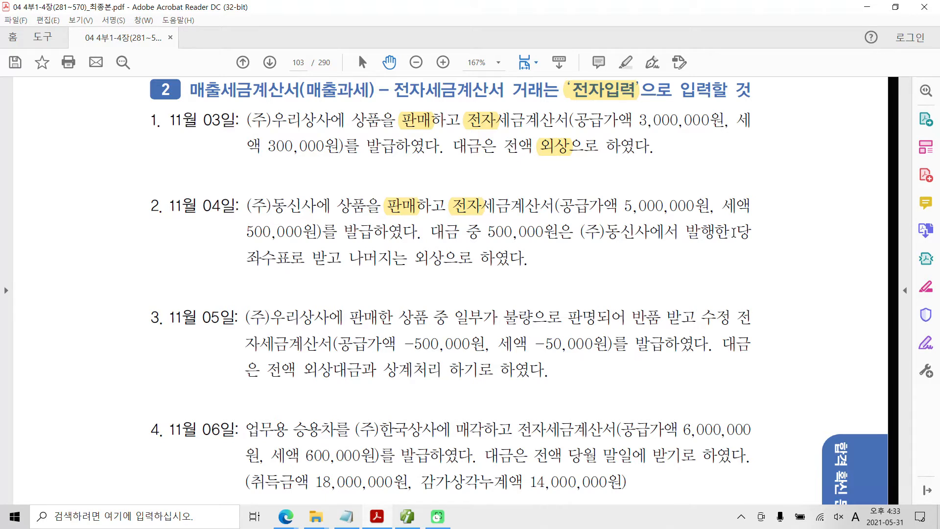
Step: Highlight 발행한 당좌수표 and 외상 in the payment terms of the November 4 exercise
{"action": "left_click_drag", "start_coordinate": [688, 232], "coordinate": [290, 257]}
{"action": "right_click", "coordinate": [276, 254]}
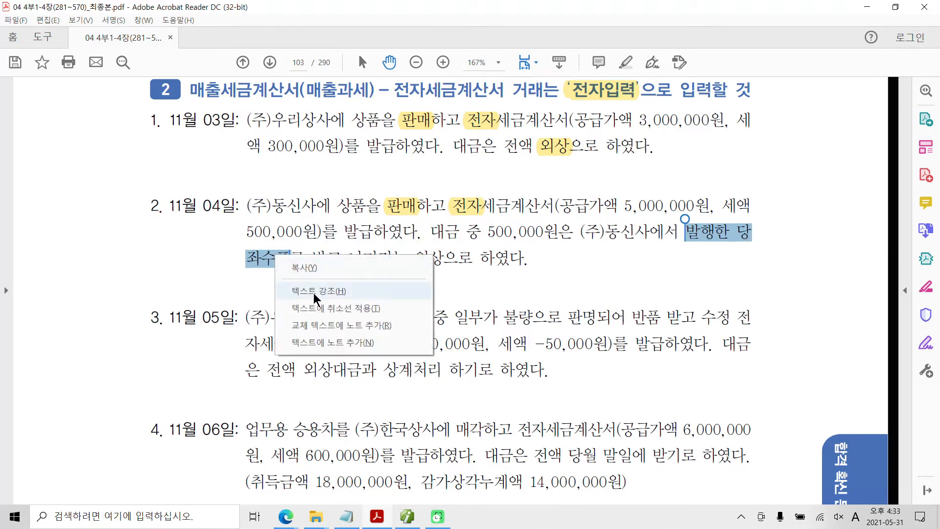
{"action": "left_click", "coordinate": [310, 291]}
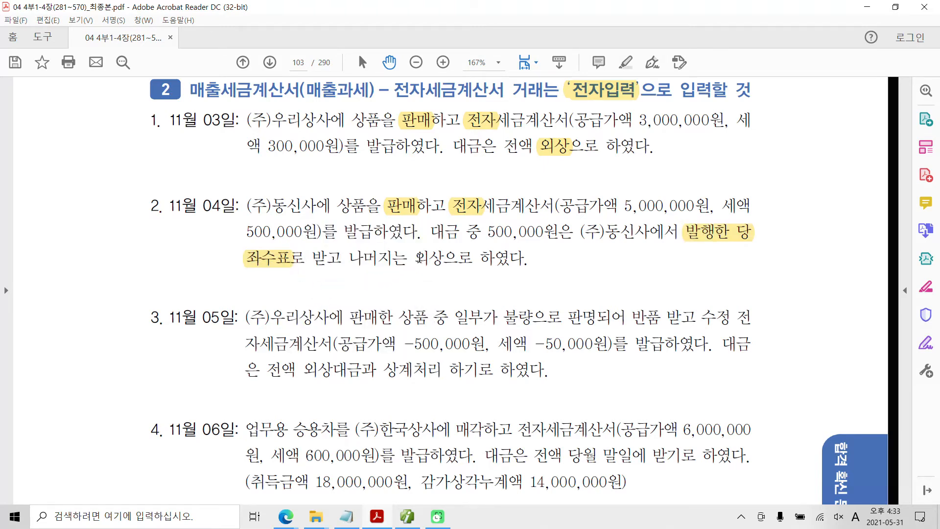
{"action": "left_click_drag", "start_coordinate": [415, 257], "coordinate": [443, 259]}
{"action": "right_click", "coordinate": [442, 259]}
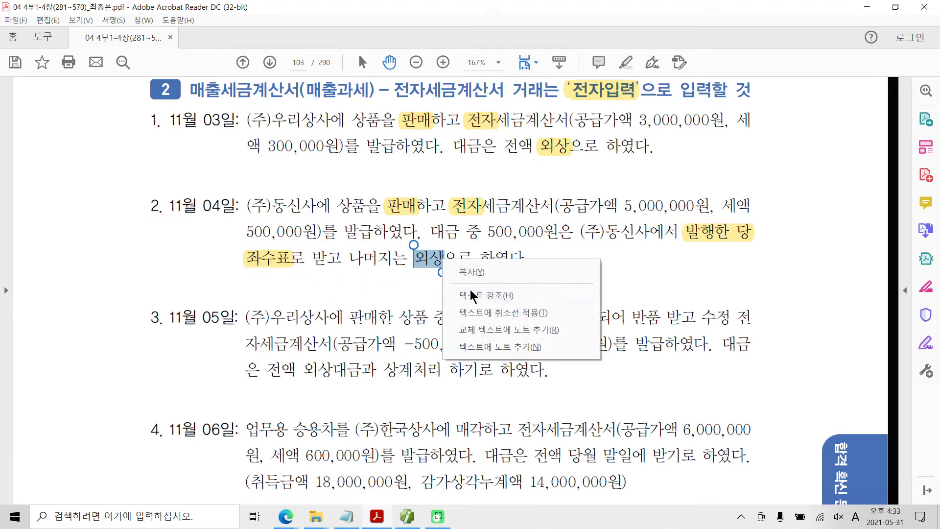
{"action": "left_click", "coordinate": [470, 294]}
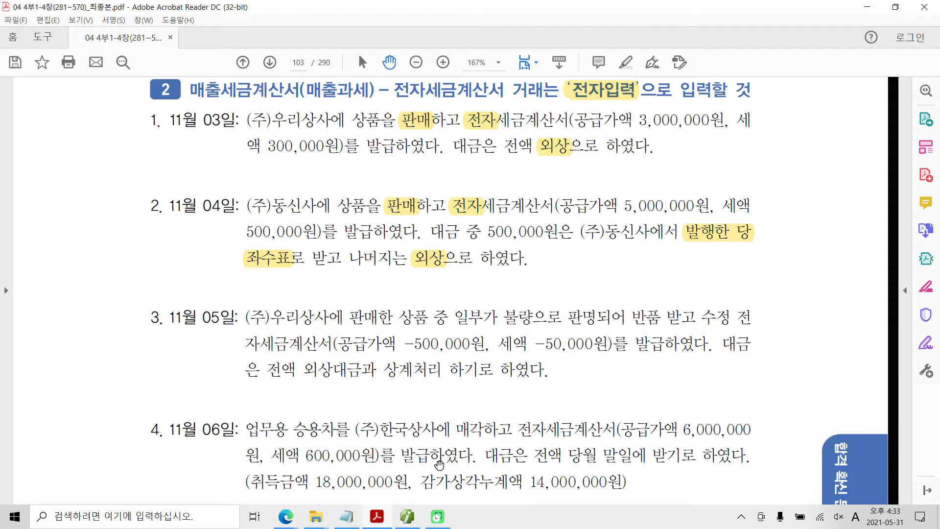
Step: Switch back to the accounting program and start a November 4 entry in 매입매출전표입력 with 유형 11 과세
{"action": "left_click", "coordinate": [421, 515]}
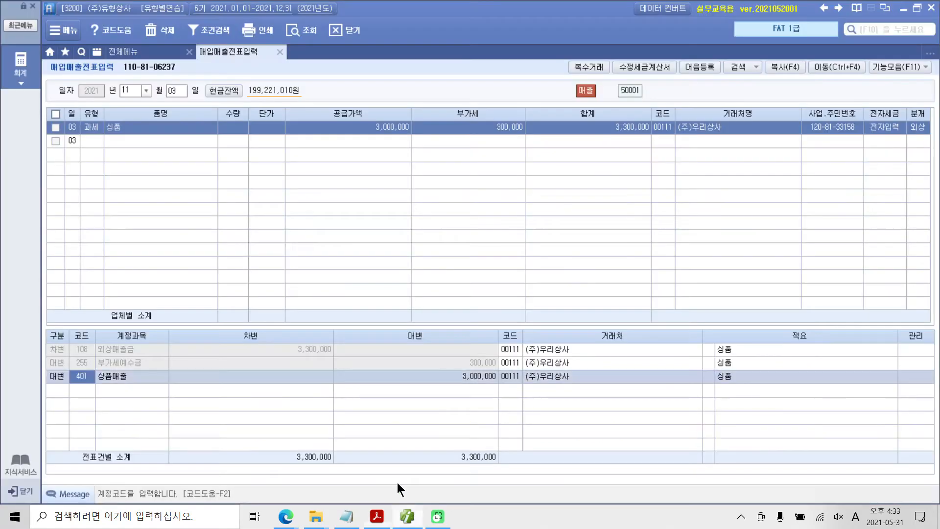
{"action": "left_click", "coordinate": [170, 88]}
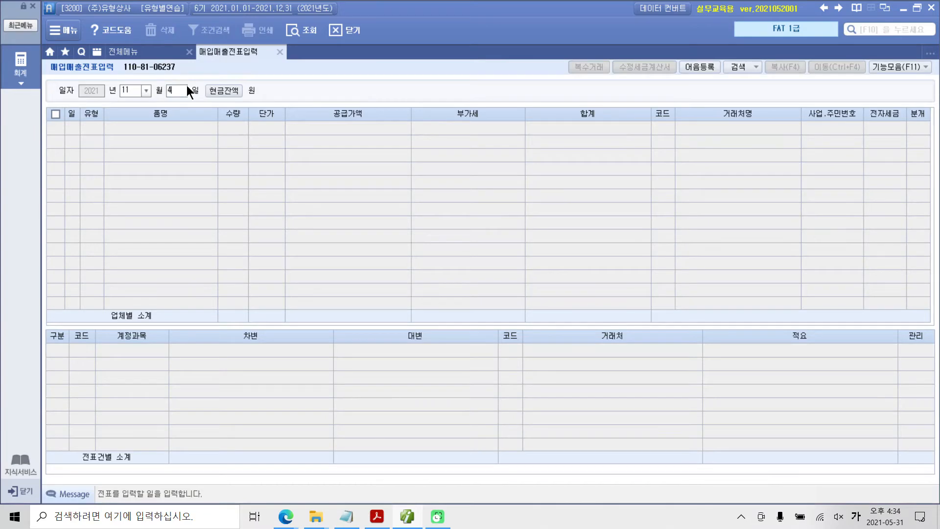
{"action": "key", "text": "Return"}
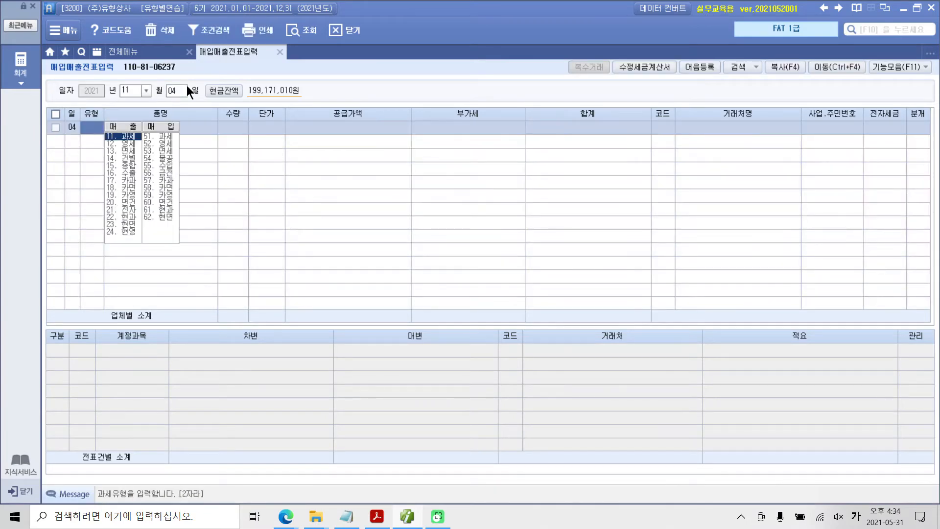
{"action": "type", "text": "11"}
{"action": "key", "text": "Return"}
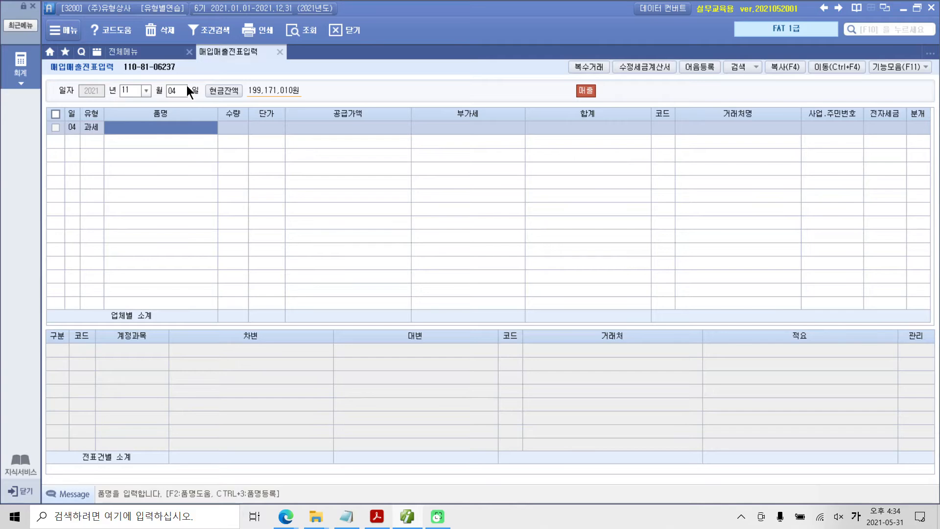
Step: Enter 상품 as the November 4 sale's 품명 and 5,000,000 as its 공급가액, accepting the calculated 부가세
{"action": "type", "text": "상품"}
{"action": "key", "text": "Return"}
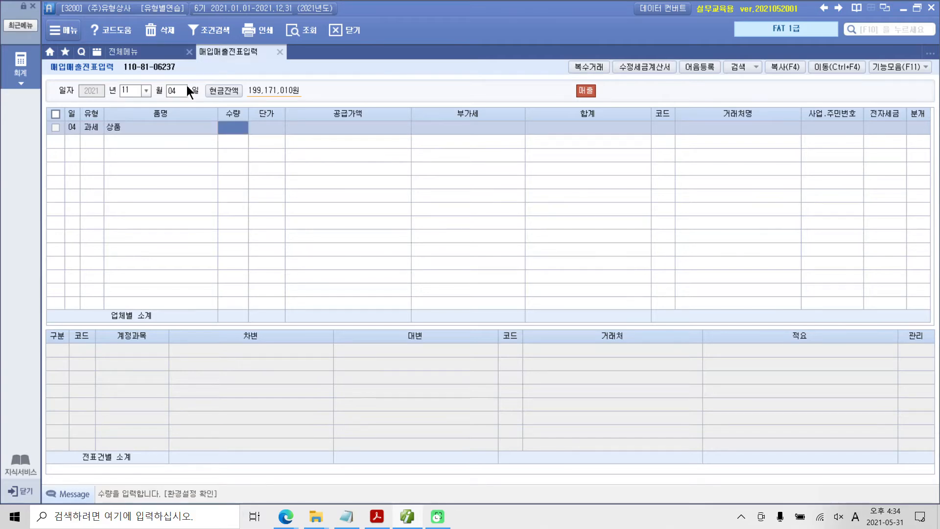
{"action": "key", "text": "Return"}
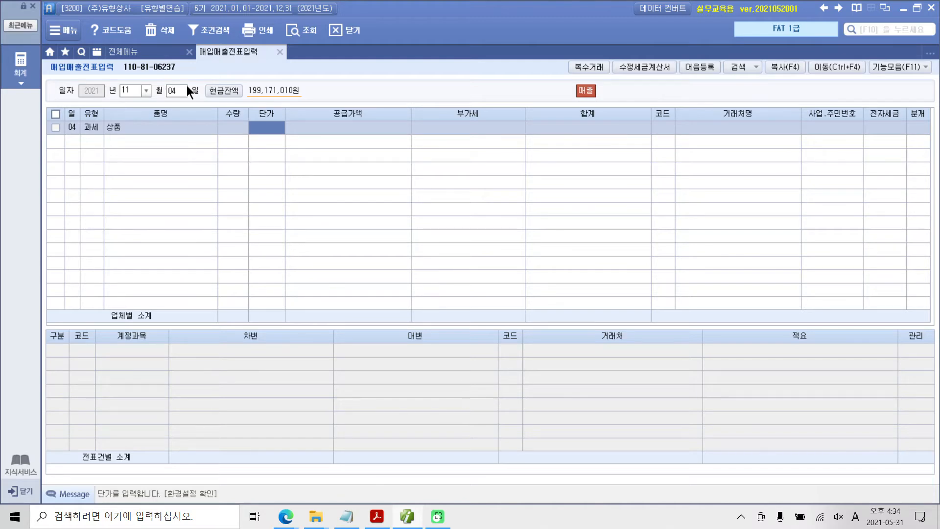
{"action": "key", "text": "Return"}
{"action": "type", "text": "5000000"}
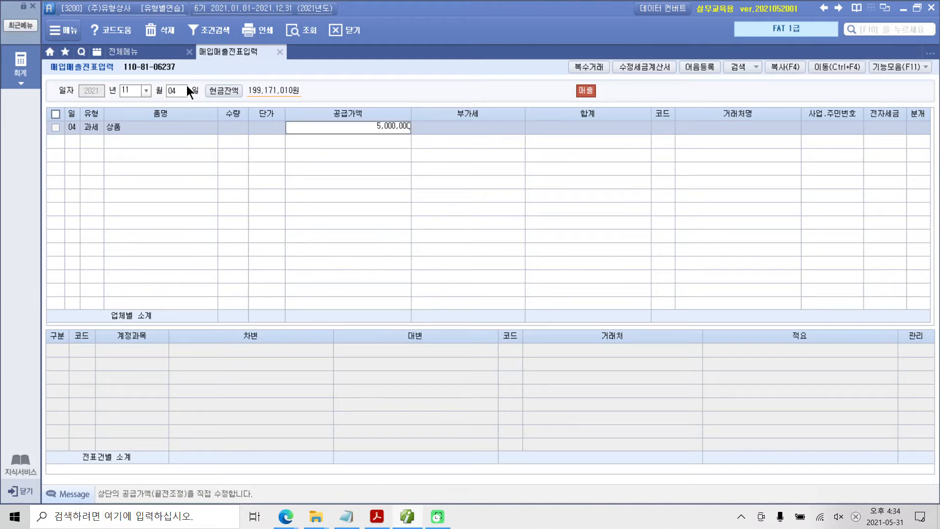
{"action": "key", "text": "Return"}
{"action": "key", "text": "Return"}
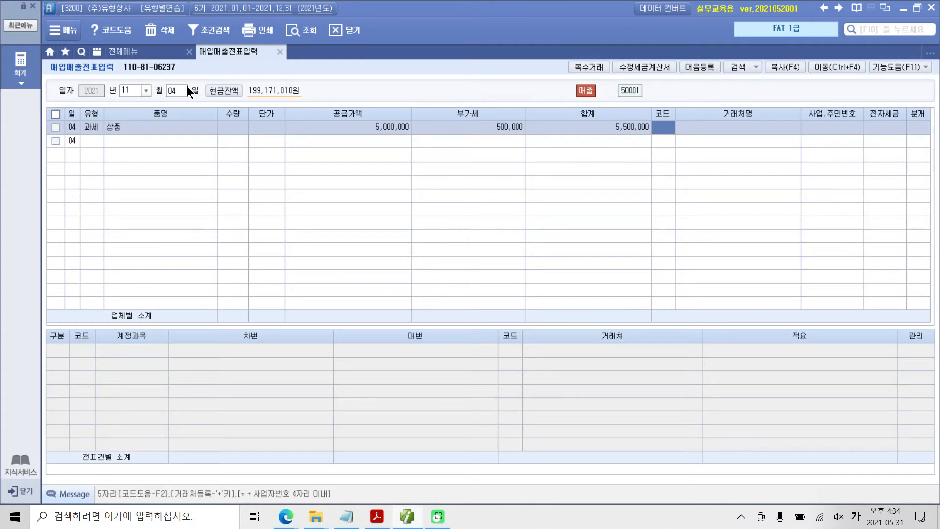
Step: Set the November 4 sale's 거래처 to (주)동신사 by finding 동신, its 전자세금 to 전자입력 and its 분개 to 혼합
{"action": "type", "text": "동신"}
{"action": "key", "text": "Return"}
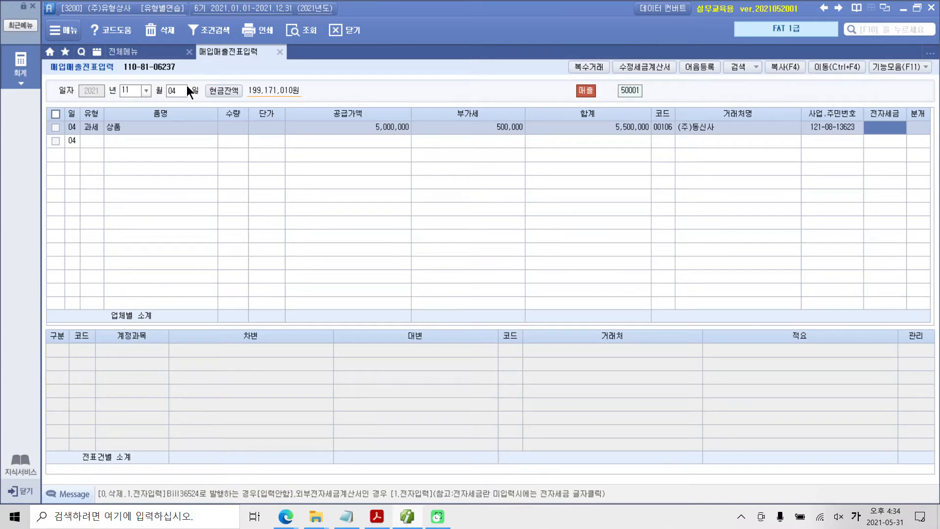
{"action": "type", "text": "1"}
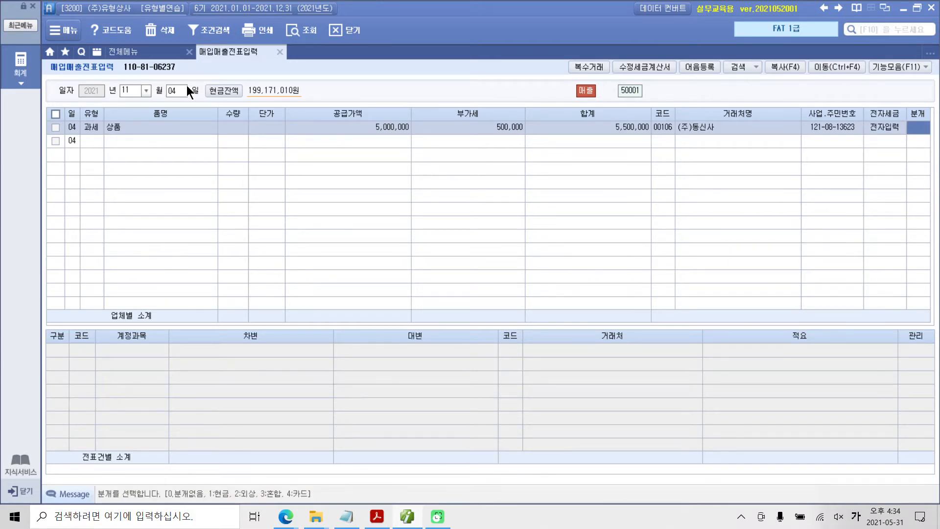
{"action": "type", "text": "3"}
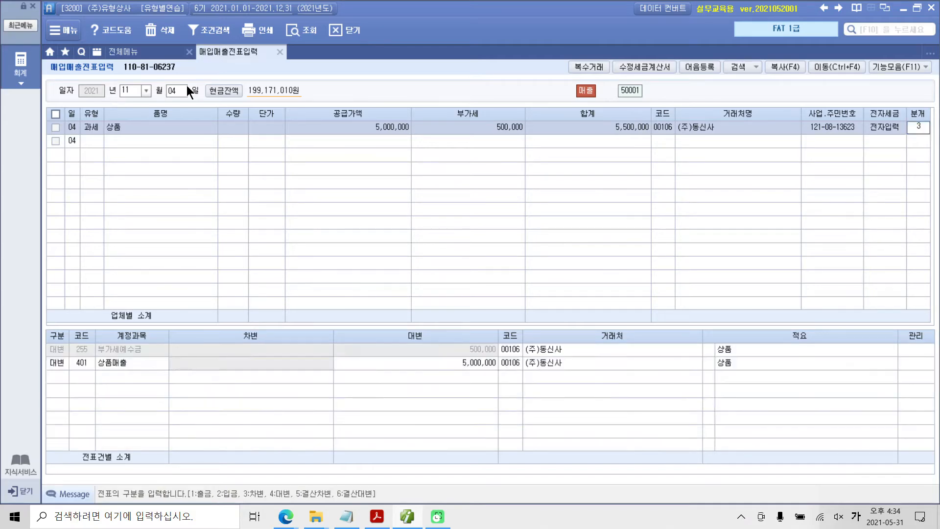
{"action": "key", "text": "Return"}
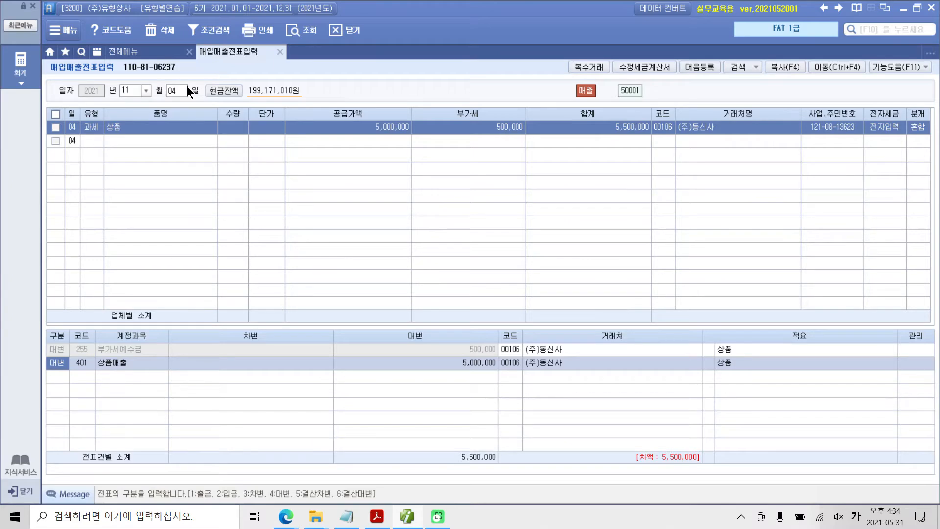
Step: Add a 차변 journal line for account 101 현금 with an amount of 500,000
{"action": "key", "text": "Down"}
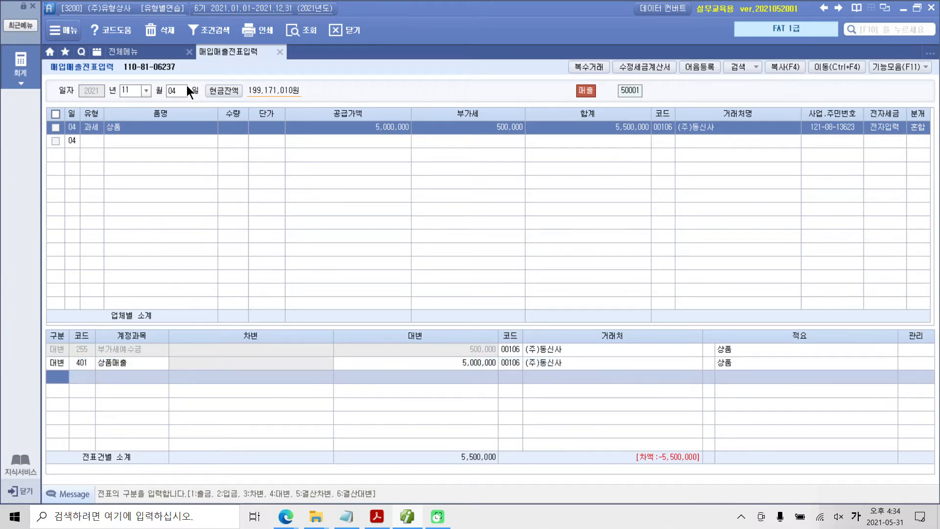
{"action": "type", "text": "3"}
{"action": "key", "text": "Return"}
{"action": "type", "text": "101"}
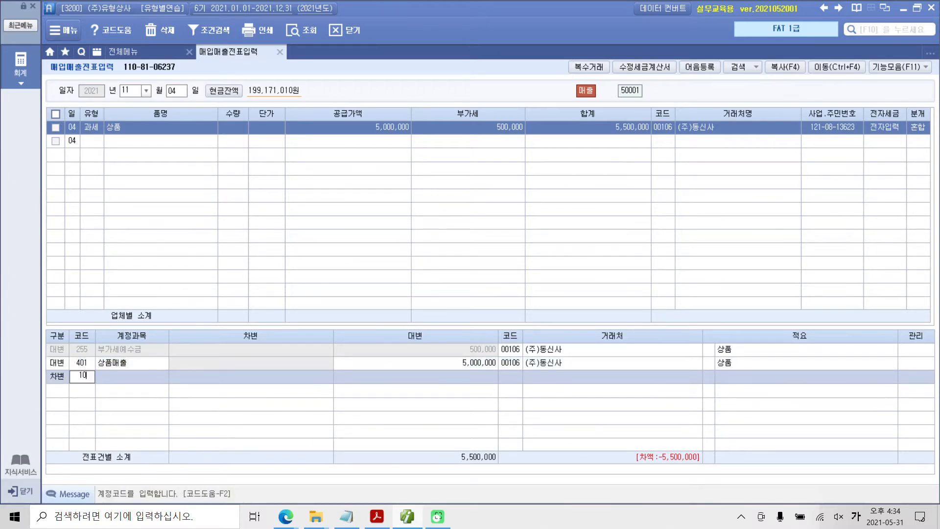
{"action": "key", "text": "Return"}
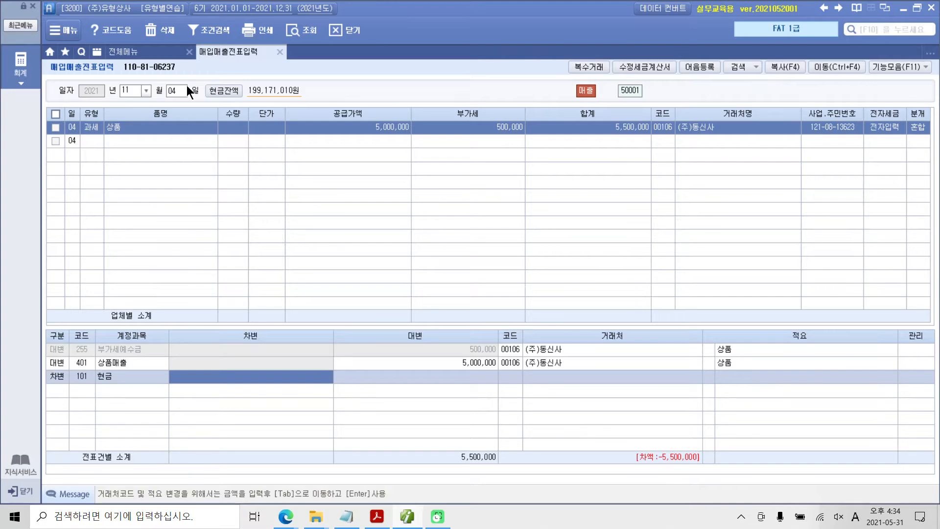
{"action": "type", "text": "5000000"}
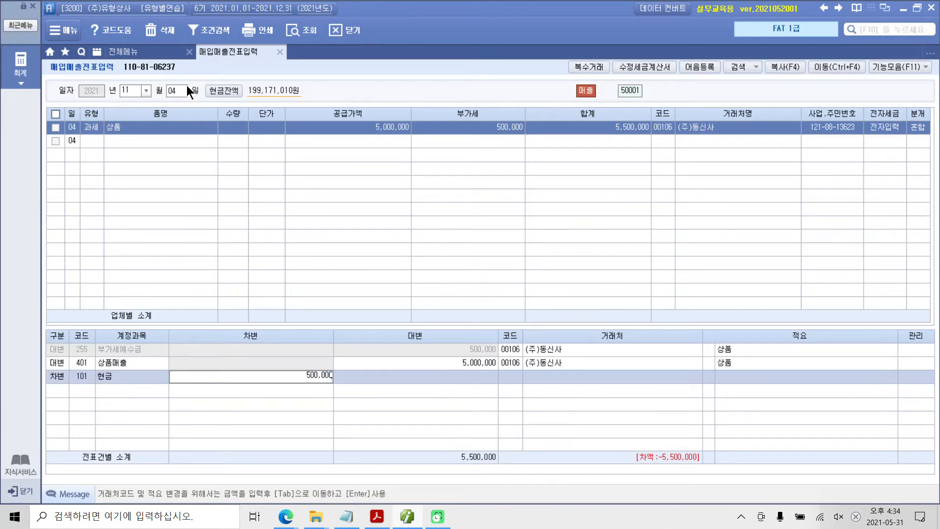
{"action": "key", "text": "Return"}
Step: Add a 차변 journal line for account 108 외상매출금 with an amount of 5,000,000
{"action": "type", "text": "3"}
{"action": "key", "text": "Return"}
{"action": "type", "text": "108"}
{"action": "key", "text": "Return"}
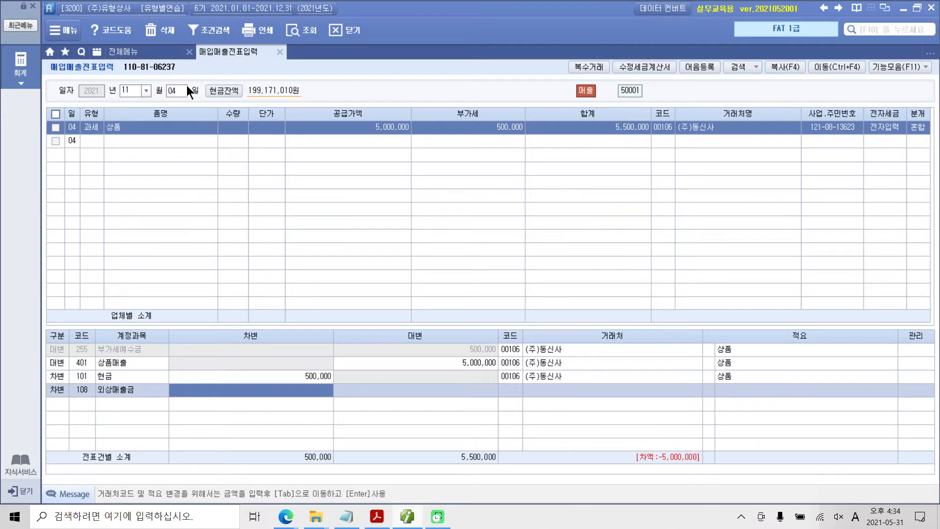
{"action": "type", "text": "5000000"}
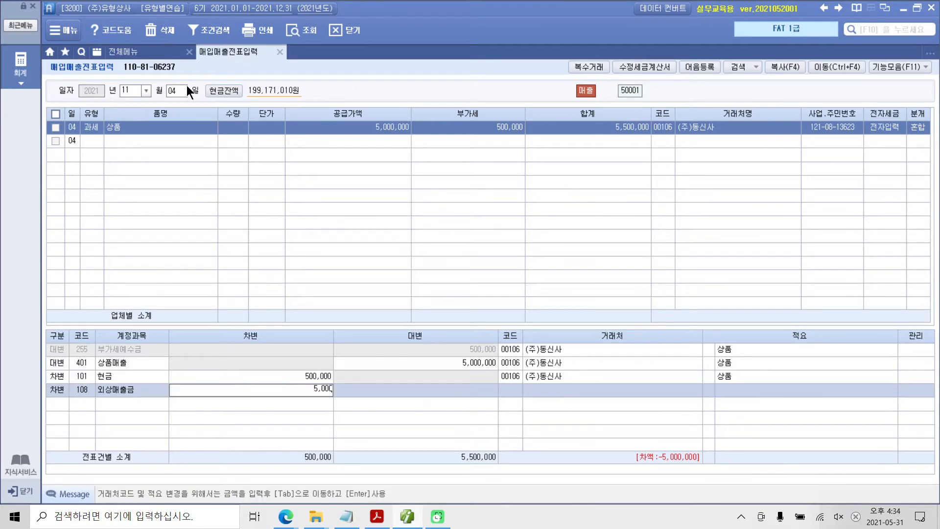
{"action": "key", "text": "Return"}
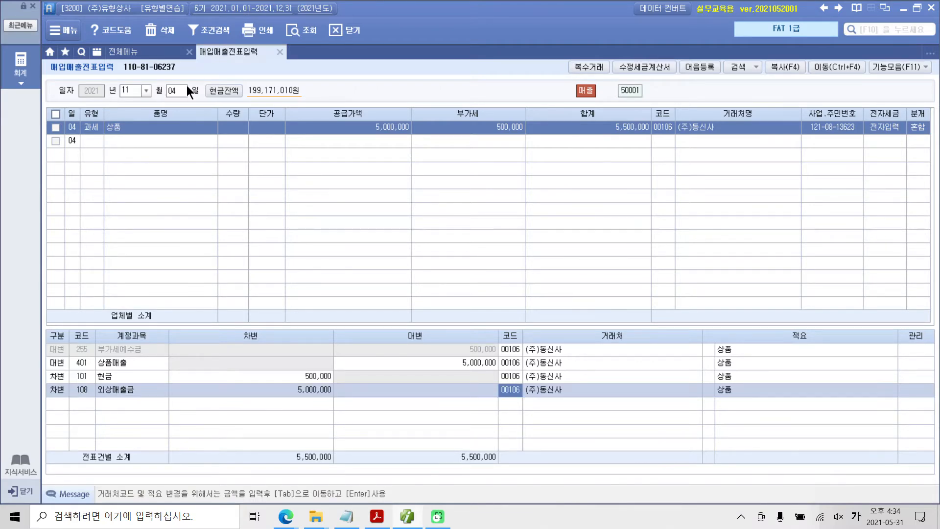
Step: Check the 거래처 of the November 4 sale's journal lines and compare the 차변 and 대변 totals
{"action": "left_click_drag", "start_coordinate": [495, 329], "coordinate": [593, 409]}
{"action": "mouse_move", "coordinate": [259, 438]}
{"action": "left_mouse_down"}
{"action": "mouse_move", "coordinate": [304, 464]}
{"action": "mouse_move", "coordinate": [351, 474]}
{"action": "left_mouse_up"}
{"action": "mouse_move", "coordinate": [436, 436]}
{"action": "left_mouse_down"}
{"action": "mouse_move", "coordinate": [484, 477]}
{"action": "mouse_move", "coordinate": [503, 478]}
{"action": "left_mouse_up"}
{"action": "mouse_move", "coordinate": [382, 455]}
{"action": "left_mouse_down"}
{"action": "mouse_move", "coordinate": [407, 455]}
{"action": "mouse_move", "coordinate": [406, 464]}
{"action": "left_mouse_up"}
Step: Switch to Adobe Acrobat Reader and highlight 수정 전자세금계산서 and -500,000 in the November 5 exercise
{"action": "left_click", "coordinate": [377, 516]}
{"action": "scroll", "coordinate": [232, 331], "scroll_direction": "down", "scroll_amount": 3}
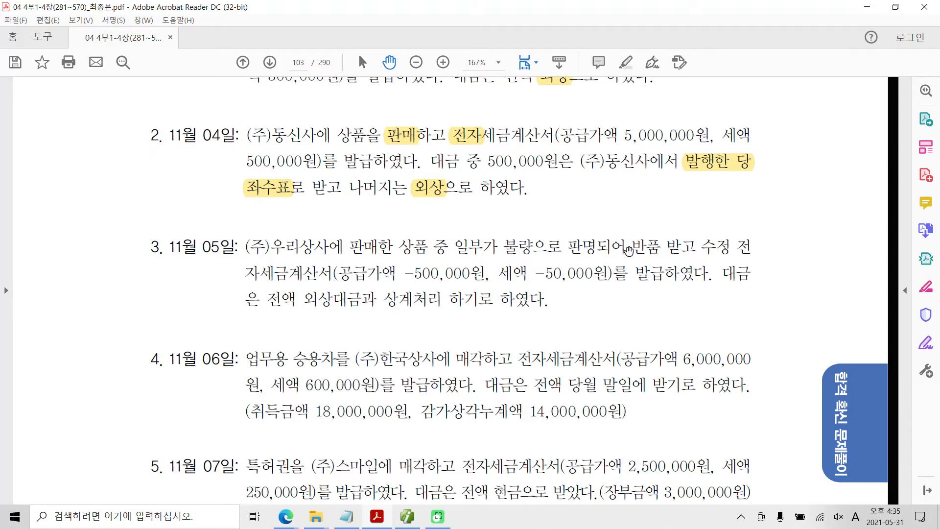
{"action": "left_click_drag", "start_coordinate": [629, 246], "coordinate": [333, 275]}
{"action": "right_click", "coordinate": [323, 296]}
{"action": "left_click", "coordinate": [366, 310]}
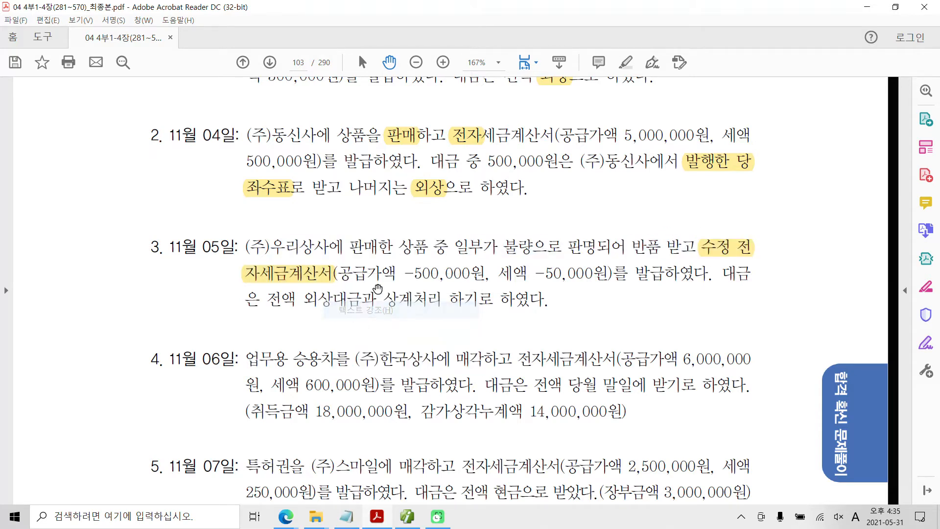
{"action": "left_click_drag", "start_coordinate": [403, 274], "coordinate": [469, 275]}
{"action": "right_click", "coordinate": [457, 275]}
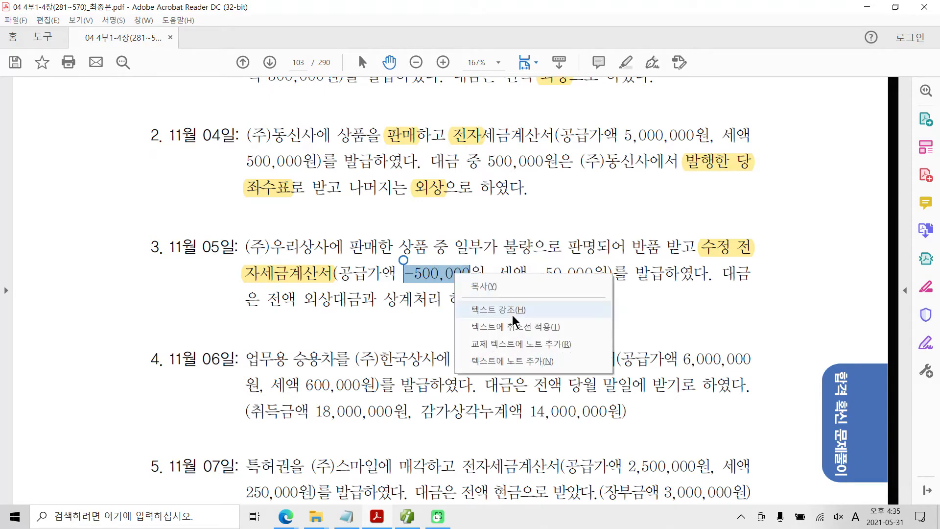
{"action": "left_click", "coordinate": [515, 310]}
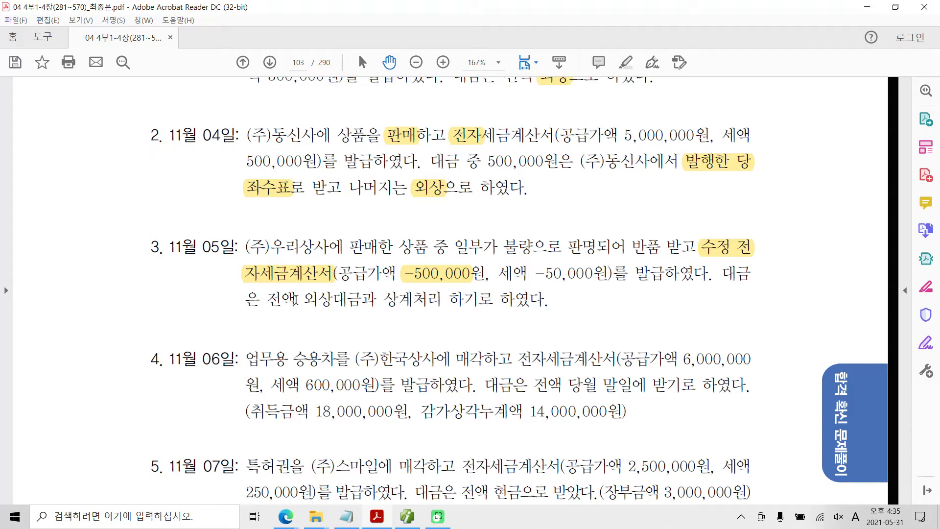
Step: Highlight 외상대금과 상계처리 in the payment terms of the November 5 exercise
{"action": "left_click_drag", "start_coordinate": [302, 297], "coordinate": [443, 299]}
{"action": "right_click", "coordinate": [392, 303]}
{"action": "left_click", "coordinate": [424, 337]}
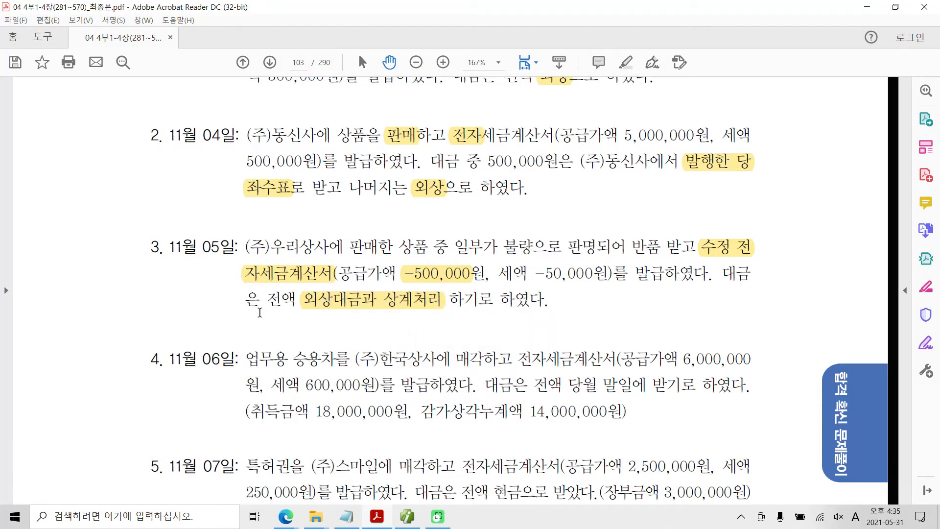
{"action": "scroll", "coordinate": [260, 313], "scroll_direction": "up", "scroll_amount": 4}
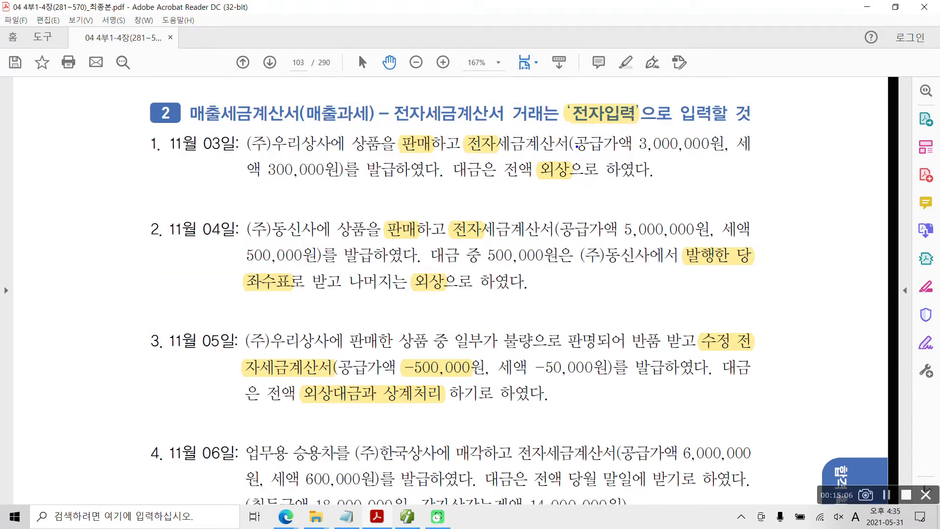
Step: Examine the 공급가액 of the November 3 sale and the defective-goods return terms in the November 5 exercise
{"action": "left_click_drag", "start_coordinate": [594, 151], "coordinate": [702, 154]}
{"action": "left_click_drag", "start_coordinate": [400, 374], "coordinate": [480, 374]}
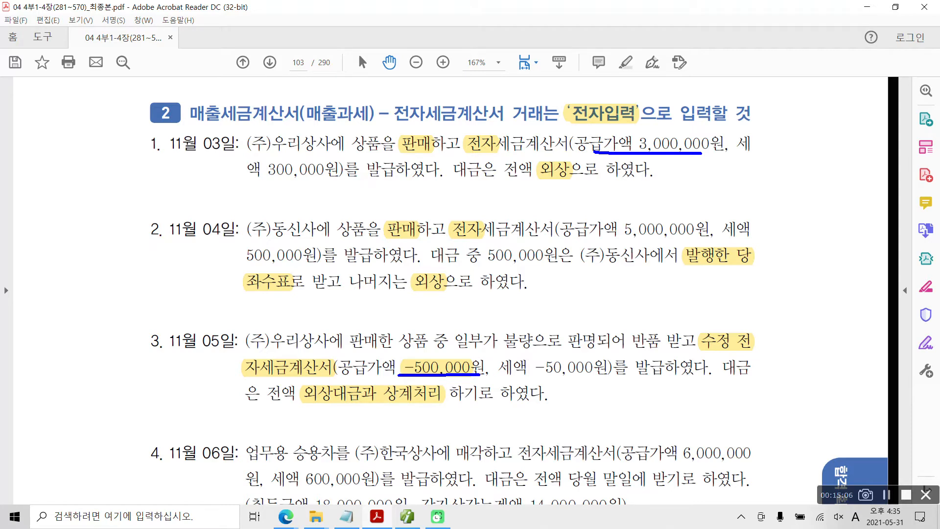
{"action": "mouse_move", "coordinate": [504, 349]}
{"action": "left_mouse_down"}
{"action": "mouse_move", "coordinate": [689, 351]}
{"action": "mouse_move", "coordinate": [646, 317]}
{"action": "mouse_move", "coordinate": [627, 342]}
{"action": "left_mouse_up"}
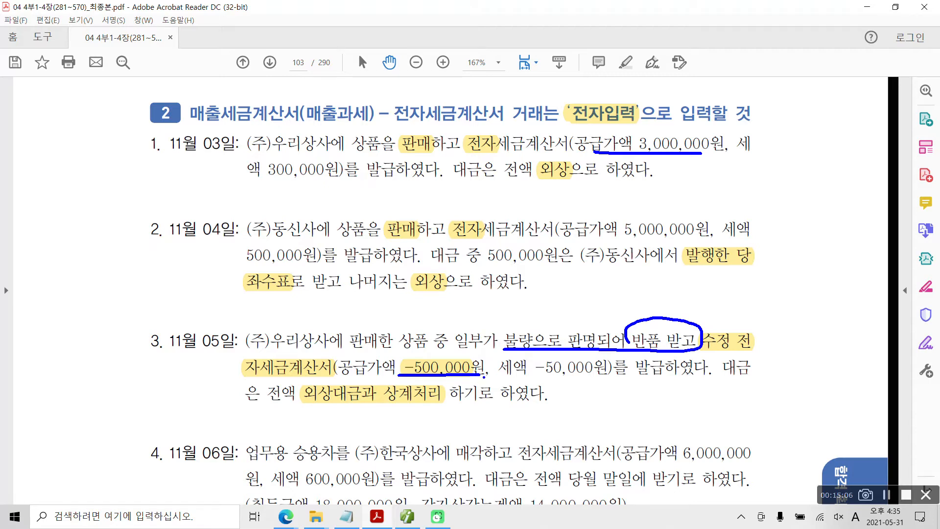
{"action": "left_click_drag", "start_coordinate": [451, 405], "coordinate": [536, 410]}
{"action": "mouse_move", "coordinate": [706, 374]}
{"action": "left_mouse_down"}
{"action": "mouse_move", "coordinate": [614, 380]}
{"action": "mouse_move", "coordinate": [607, 366]}
{"action": "mouse_move", "coordinate": [689, 356]}
{"action": "mouse_move", "coordinate": [709, 378]}
{"action": "left_mouse_up"}
{"action": "key", "text": "Escape"}
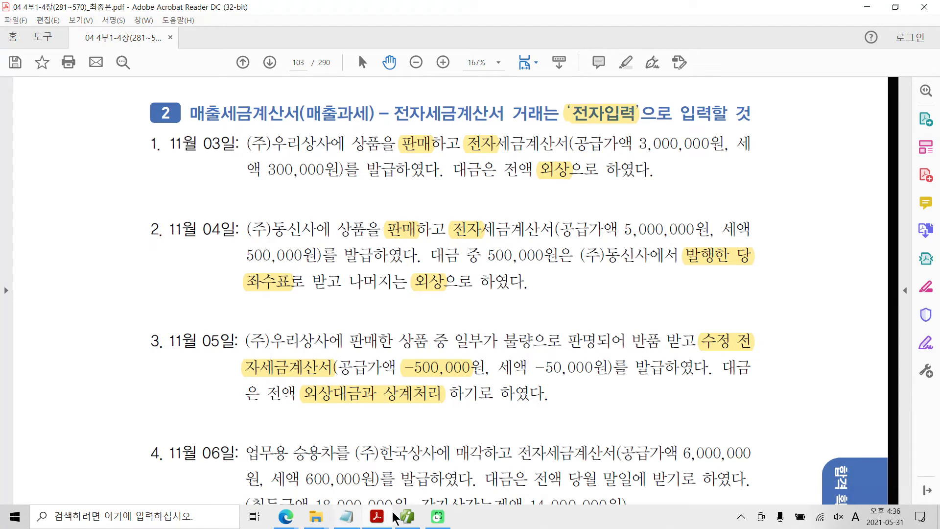
Step: Switch to 매입매출전표입력 and start a voucher dated November 5 with the sales type 과세
{"action": "left_click", "coordinate": [407, 517]}
{"action": "left_click", "coordinate": [173, 91]}
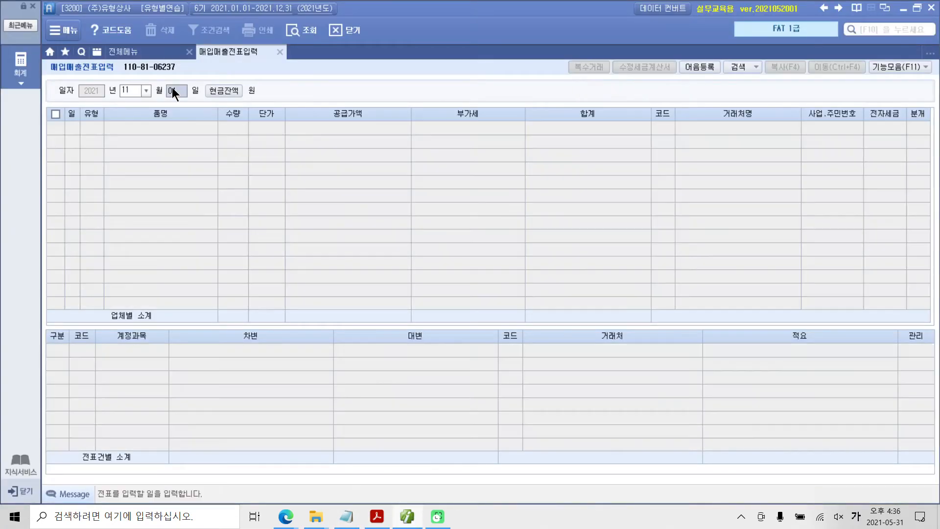
{"action": "type", "text": "05"}
{"action": "key", "text": "Return"}
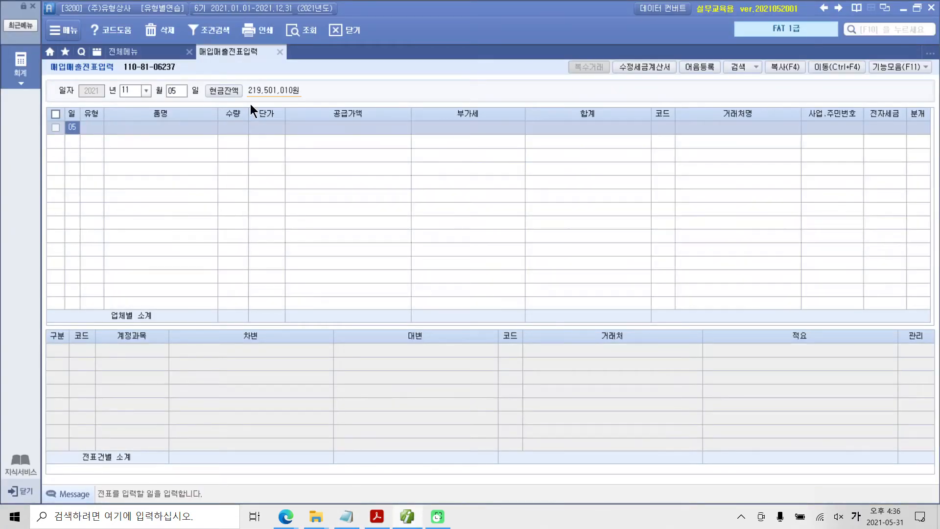
{"action": "key", "text": "Return"}
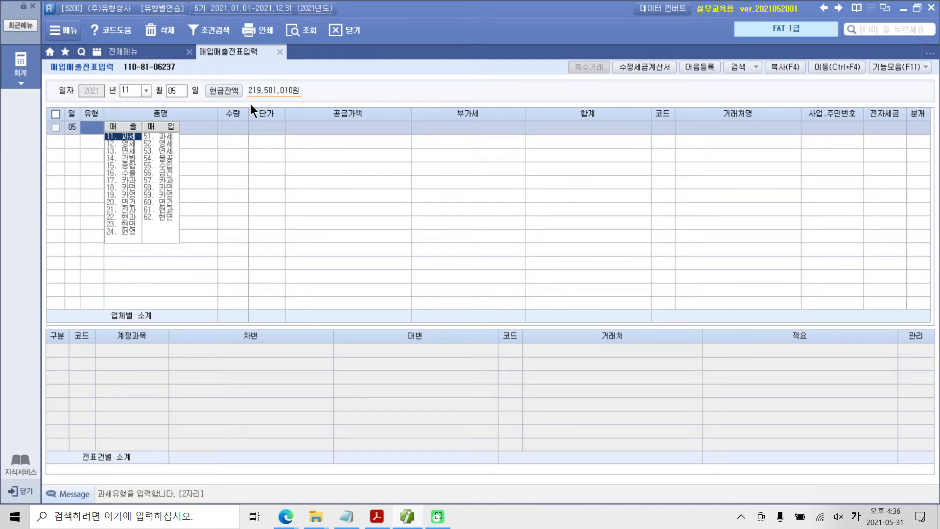
{"action": "type", "text": "1"}
{"action": "key", "text": "Return"}
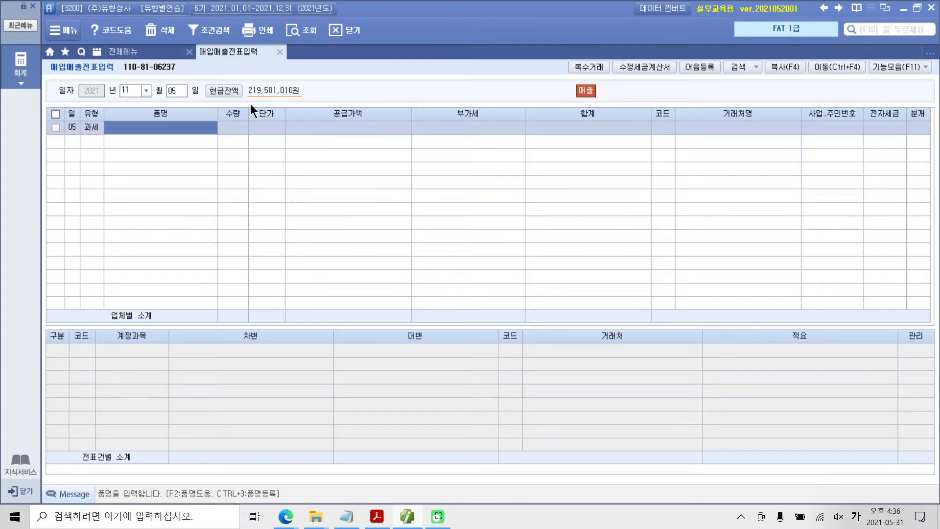
Step: Enter 상품 as the 품명 and -500,000 as the 공급가액 of the November 5 voucher, accepting the calculated 부가세
{"action": "type", "text": "상품"}
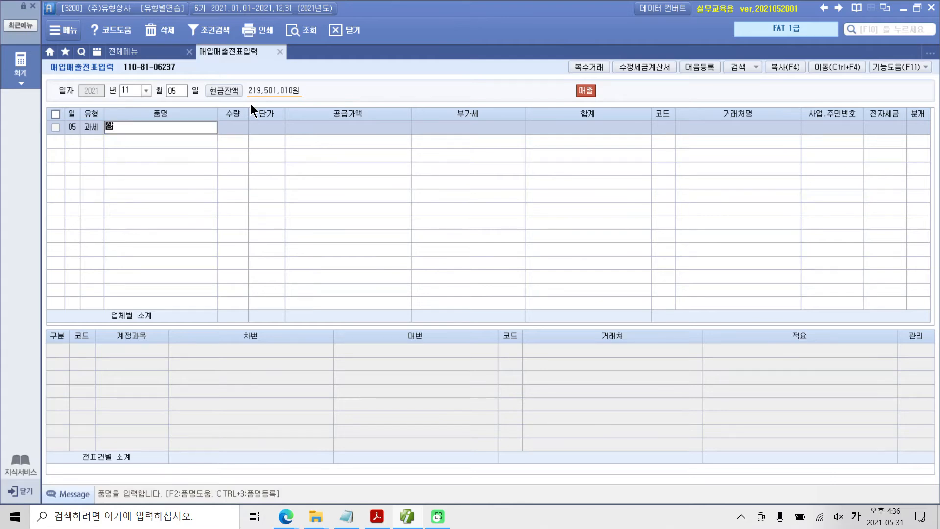
{"action": "key", "text": "Return"}
{"action": "key", "text": "Return"}
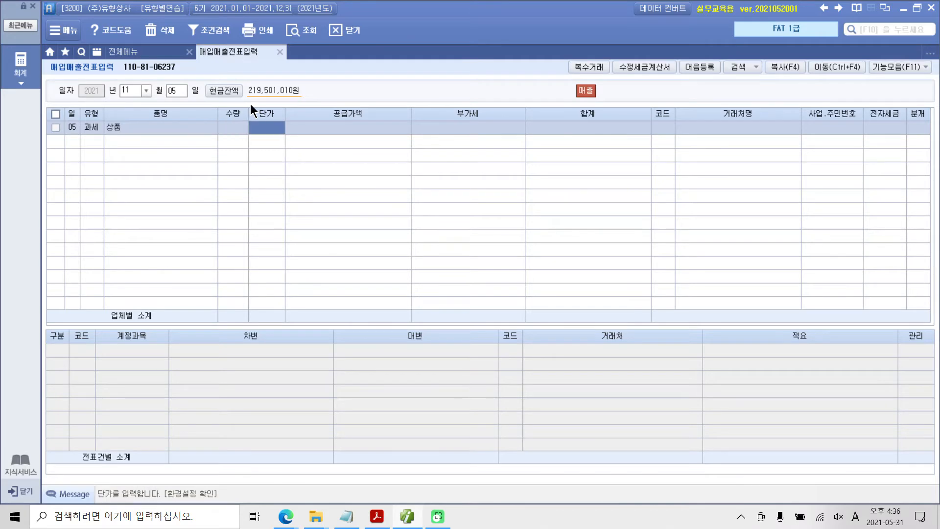
{"action": "key", "text": "Return"}
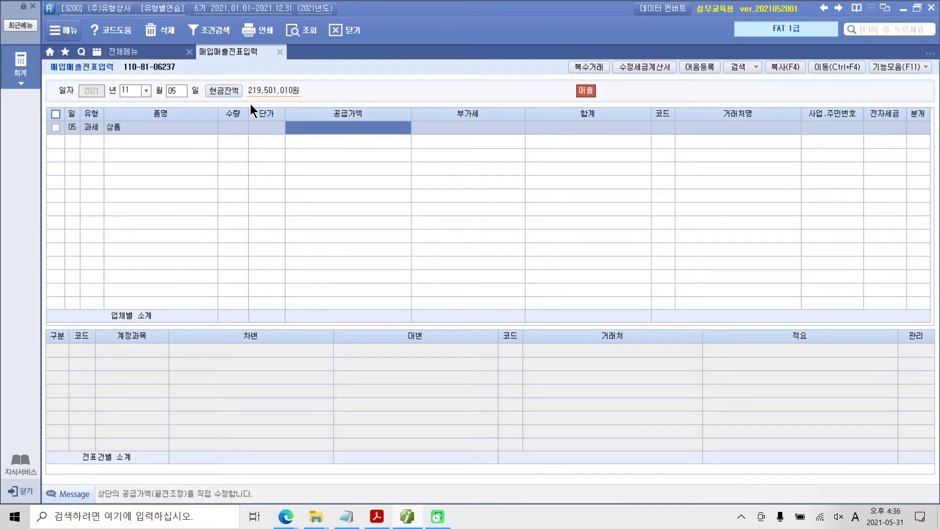
{"action": "type", "text": "-5000000"}
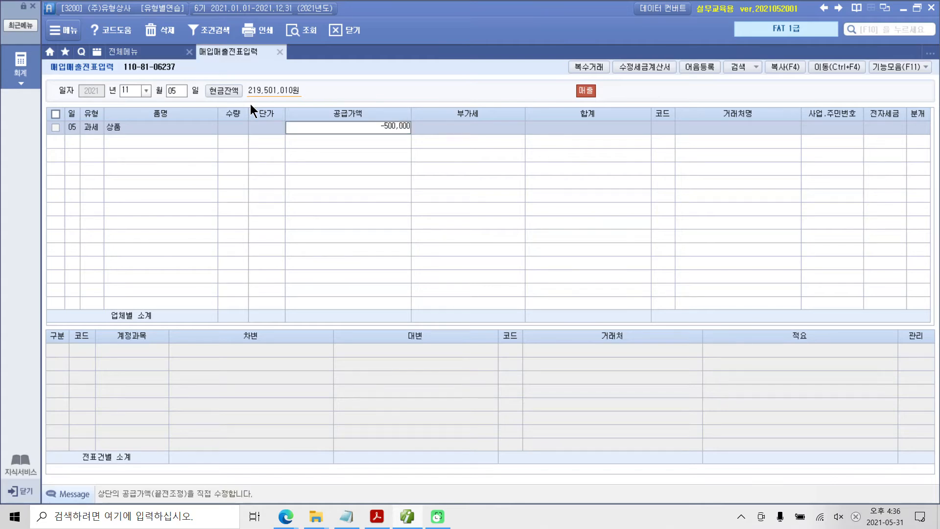
{"action": "key", "text": "Return"}
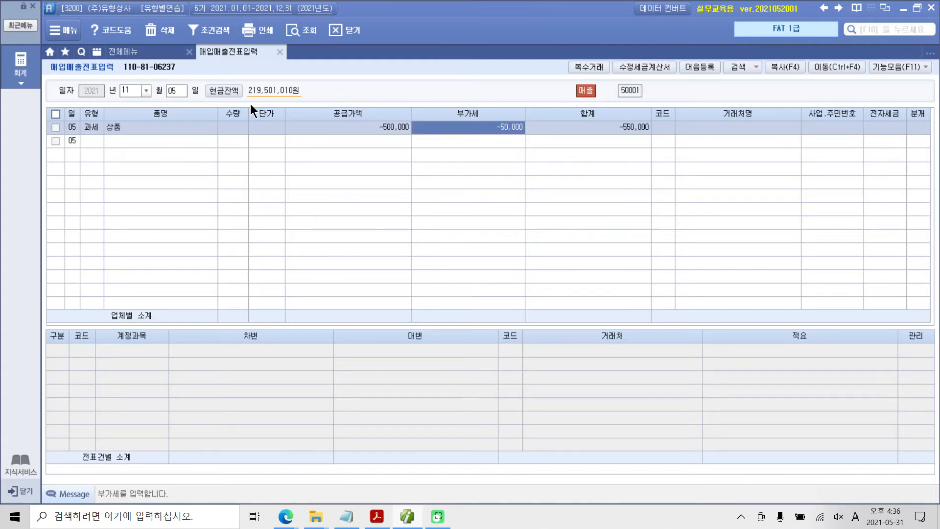
{"action": "key", "text": "Return"}
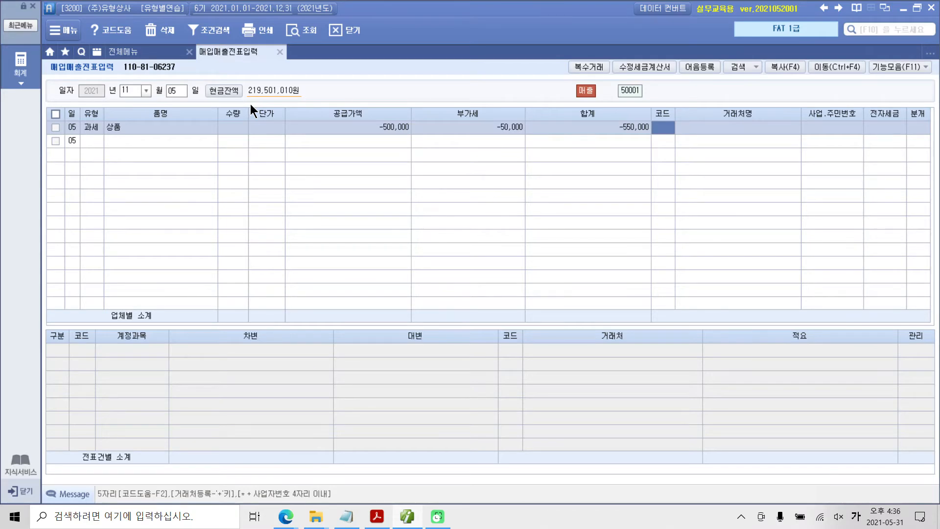
Step: Set the November 5 voucher's 거래처 to (주)우리상사, 전자세금 to 전자입력 and 분개 to 외상
{"action": "type", "text": "우리"}
{"action": "key", "text": "Return"}
{"action": "key", "text": "Return"}
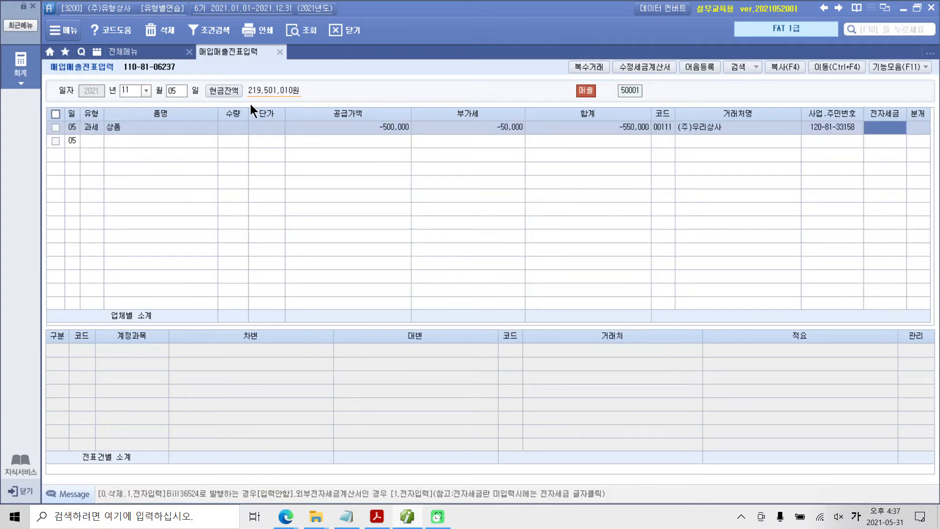
{"action": "type", "text": "1"}
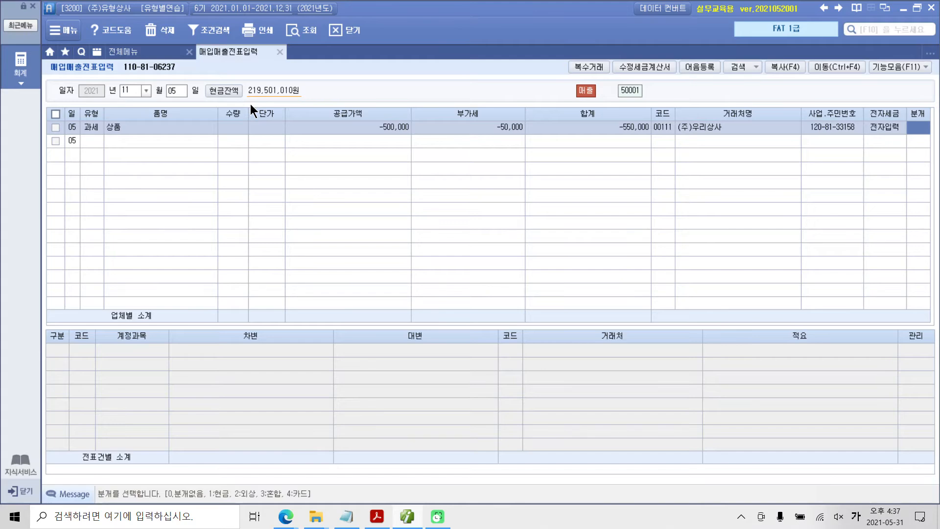
{"action": "type", "text": "2"}
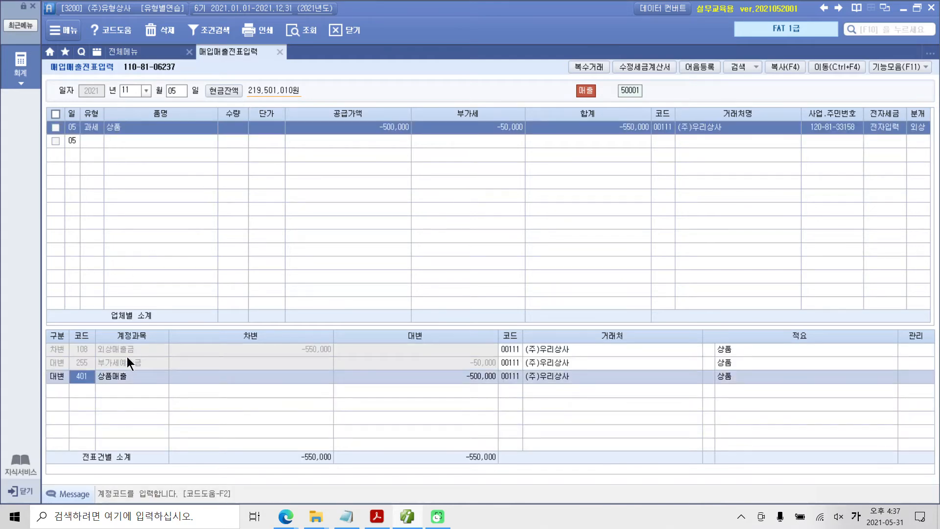
Step: Examine the accounts, negative amounts and 거래처 of the 외상매출금, 부가세예수금 and 상품매출 journal lines
{"action": "left_click", "coordinate": [99, 349]}
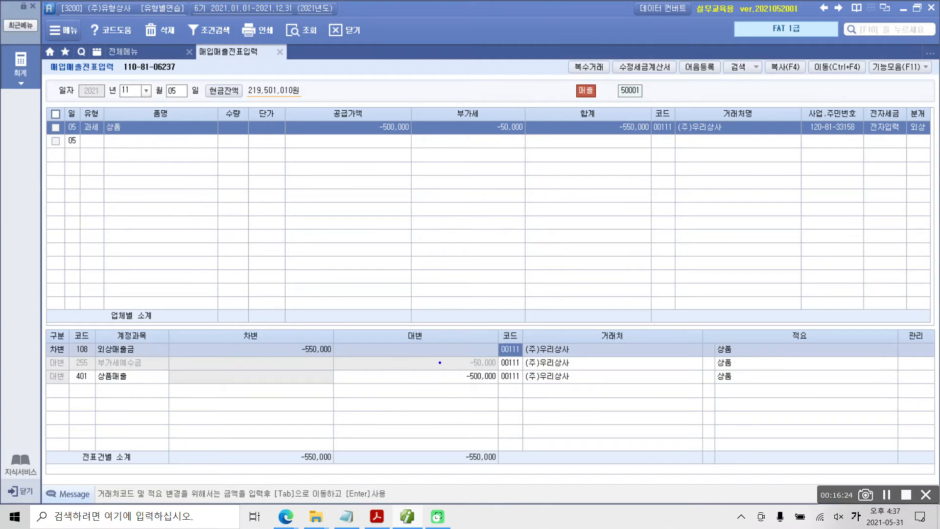
{"action": "left_click_drag", "start_coordinate": [530, 355], "coordinate": [591, 353]}
{"action": "left_click_drag", "start_coordinate": [249, 337], "coordinate": [341, 359]}
{"action": "left_click_drag", "start_coordinate": [86, 356], "coordinate": [134, 356]}
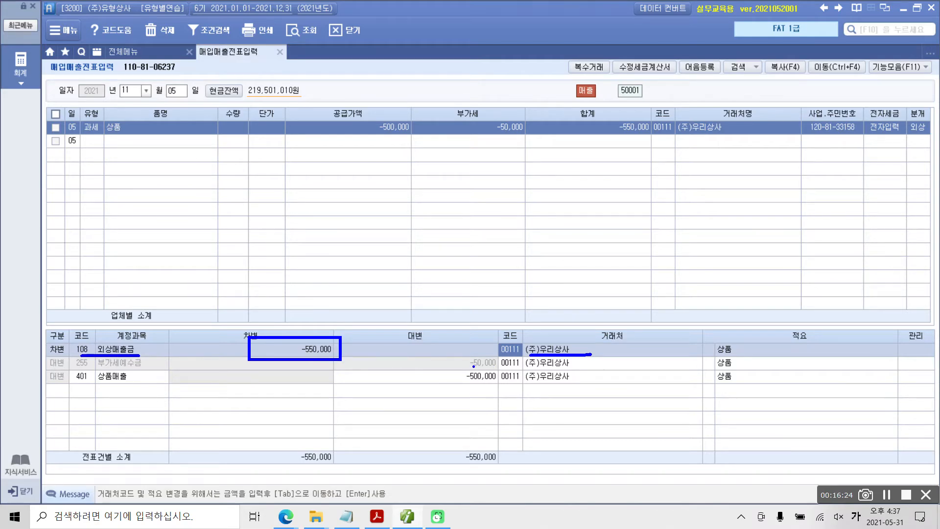
{"action": "left_click_drag", "start_coordinate": [458, 368], "coordinate": [502, 366]}
{"action": "left_click_drag", "start_coordinate": [87, 366], "coordinate": [149, 367]}
{"action": "left_click_drag", "start_coordinate": [75, 384], "coordinate": [136, 383]}
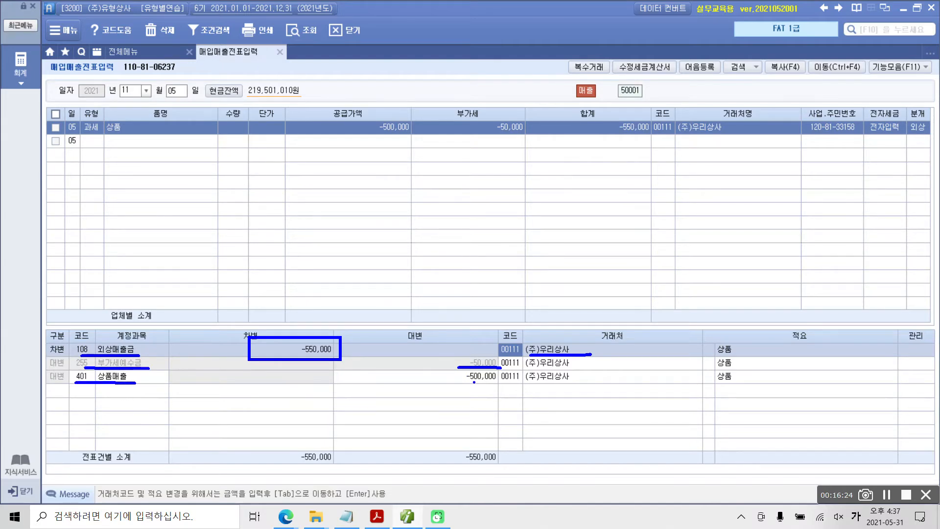
{"action": "left_click_drag", "start_coordinate": [451, 382], "coordinate": [500, 384]}
{"action": "left_click_drag", "start_coordinate": [152, 293], "coordinate": [42, 341]}
{"action": "mouse_move", "coordinate": [186, 443]}
{"action": "left_mouse_down"}
{"action": "mouse_move", "coordinate": [532, 345]}
{"action": "mouse_move", "coordinate": [171, 293]}
{"action": "left_mouse_up"}
{"action": "key", "text": "Escape"}
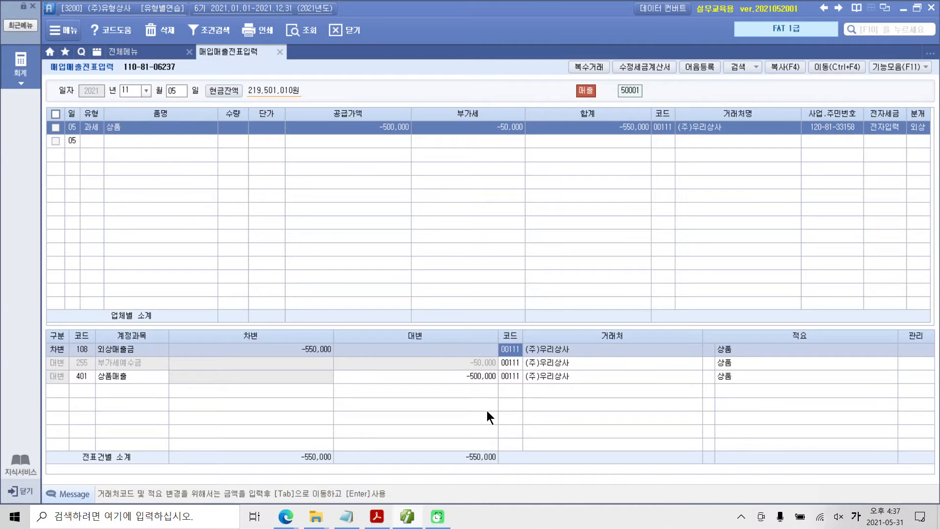
Step: Compare the November 5 exercise in Adobe Acrobat Reader with the 차변 and 대변 amounts of its journal lines in 매입매출전표입력
{"action": "left_click", "coordinate": [377, 517]}
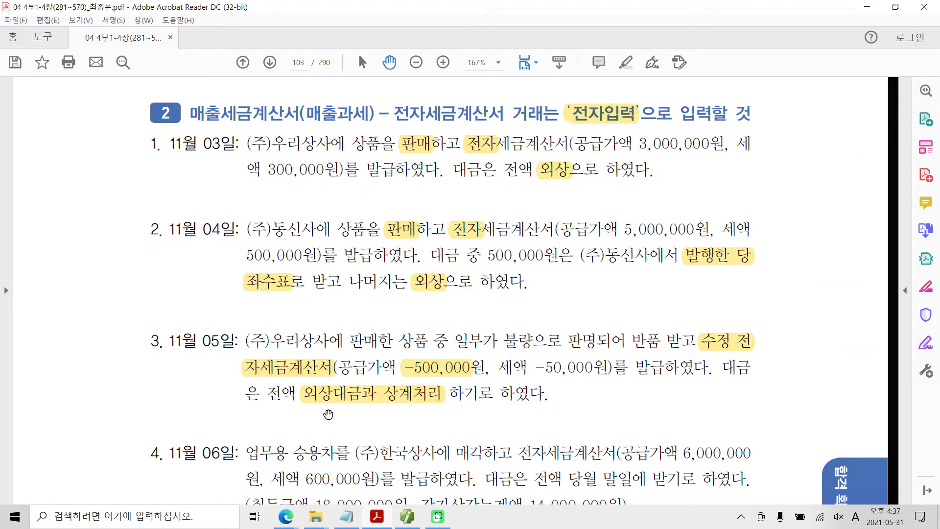
{"action": "scroll", "coordinate": [328, 415], "scroll_direction": "down", "scroll_amount": 3}
{"action": "scroll", "coordinate": [316, 425], "scroll_direction": "up", "scroll_amount": 1}
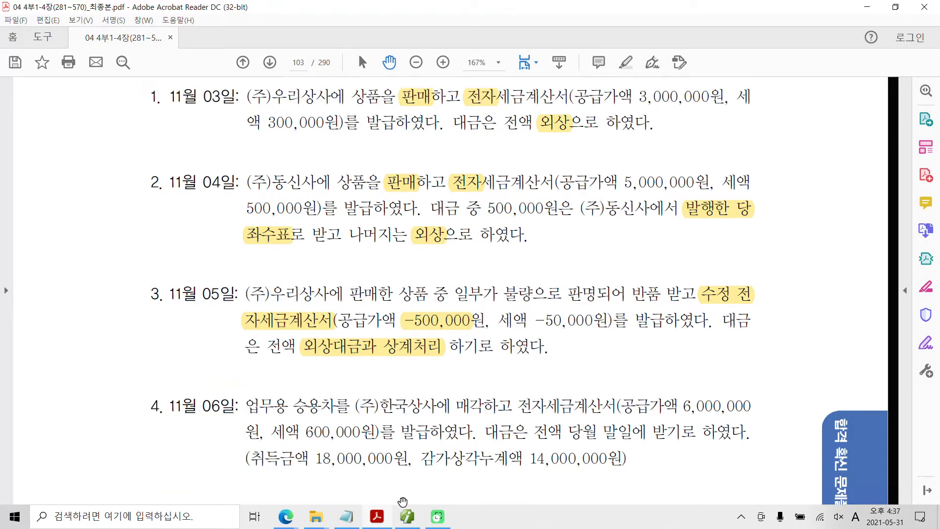
{"action": "left_click", "coordinate": [407, 517]}
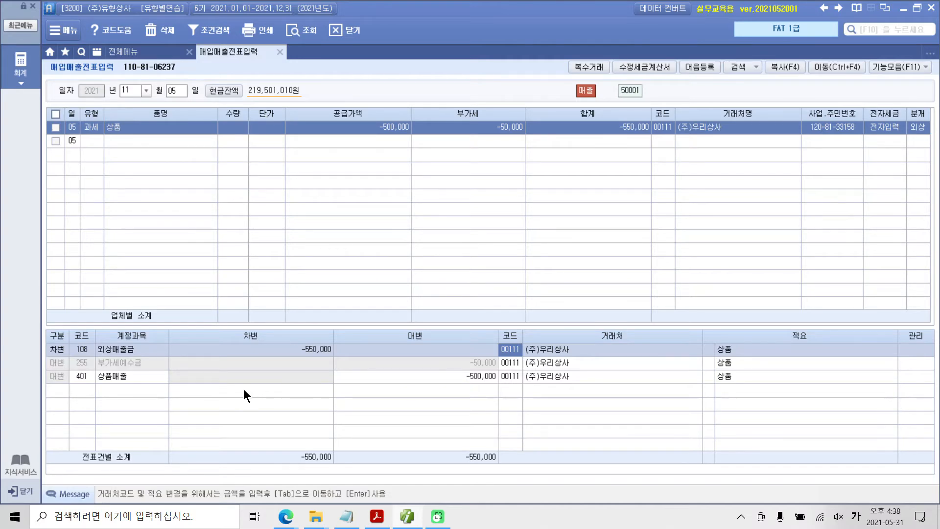
{"action": "left_click", "coordinate": [101, 377]}
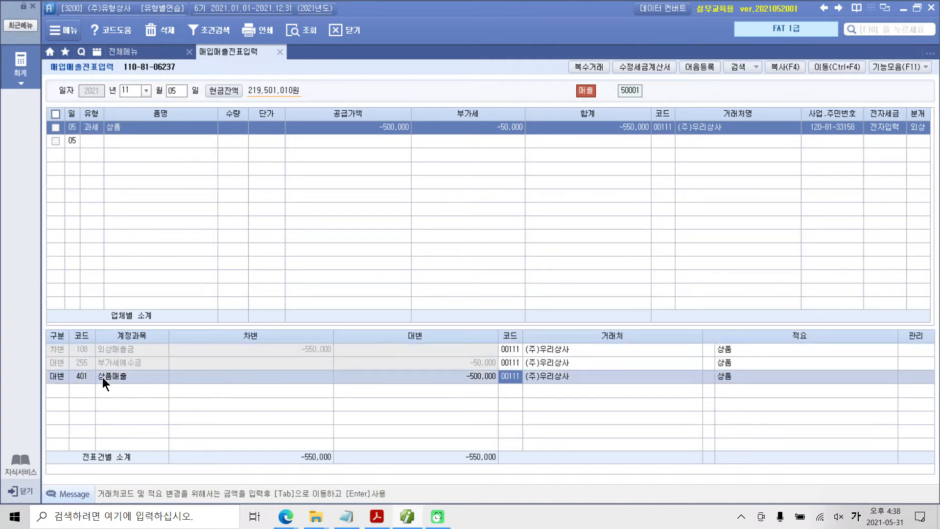
{"action": "left_click", "coordinate": [454, 376]}
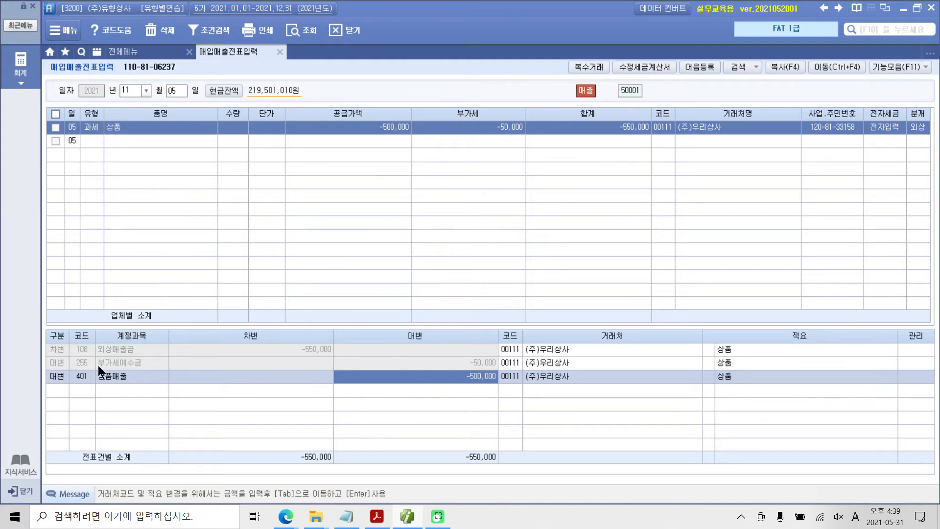
{"action": "left_click", "coordinate": [458, 364]}
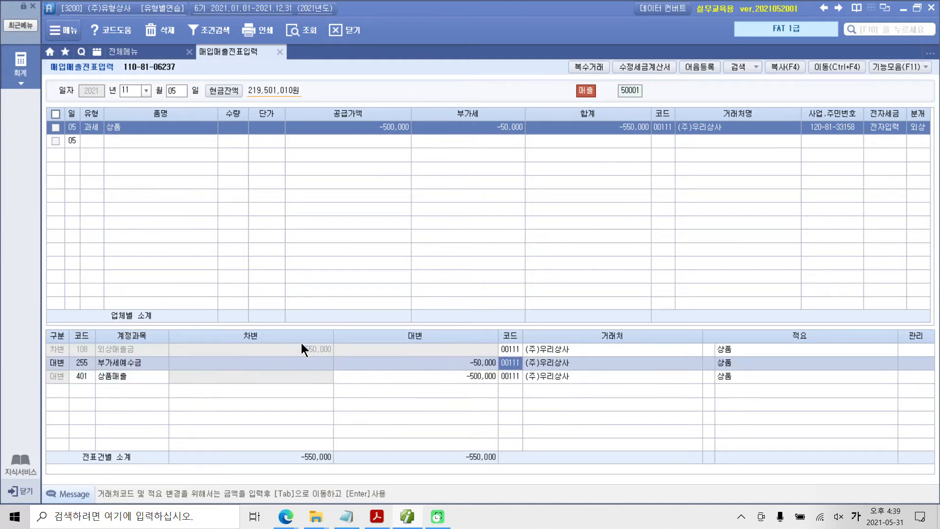
{"action": "left_click", "coordinate": [424, 377]}
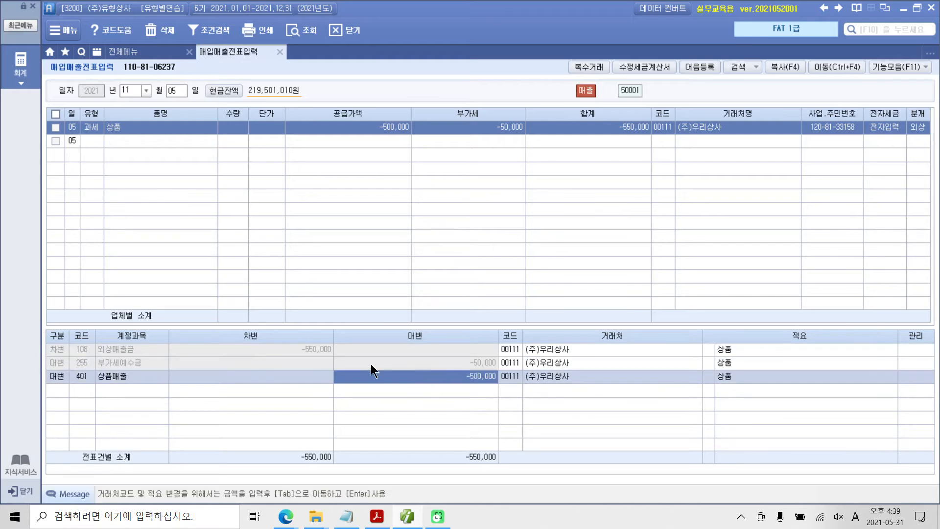
{"action": "left_click", "coordinate": [310, 350]}
{"action": "left_click", "coordinate": [424, 366]}
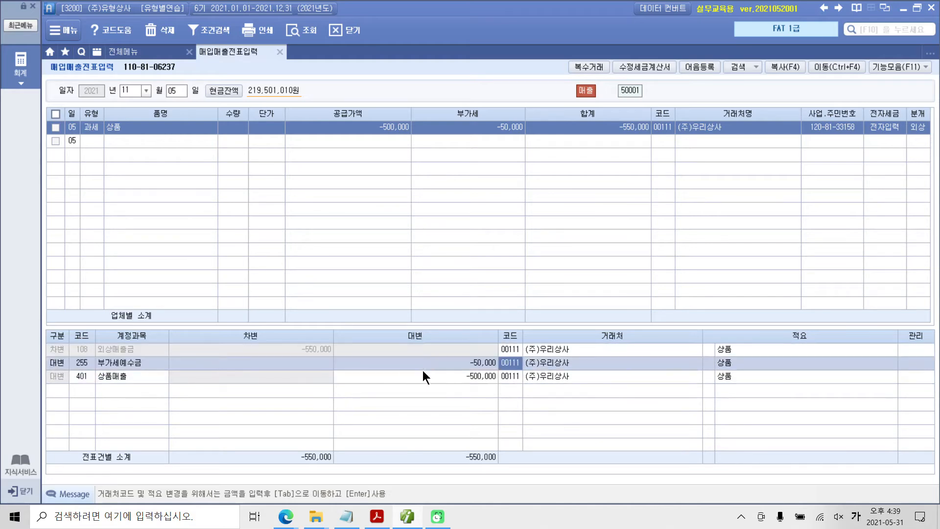
{"action": "left_click", "coordinate": [422, 373]}
{"action": "left_click", "coordinate": [310, 351]}
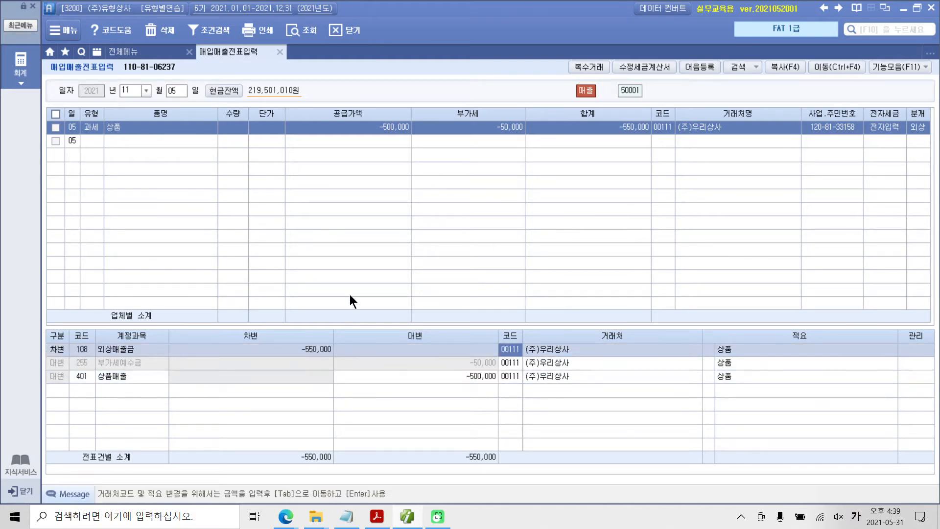
Step: Switch to Adobe Acrobat Reader and highlight 업무용 승용차를 (주)한국상사에 매각하고 and 전자 in the November 6 exercise
{"action": "left_click", "coordinate": [415, 521]}
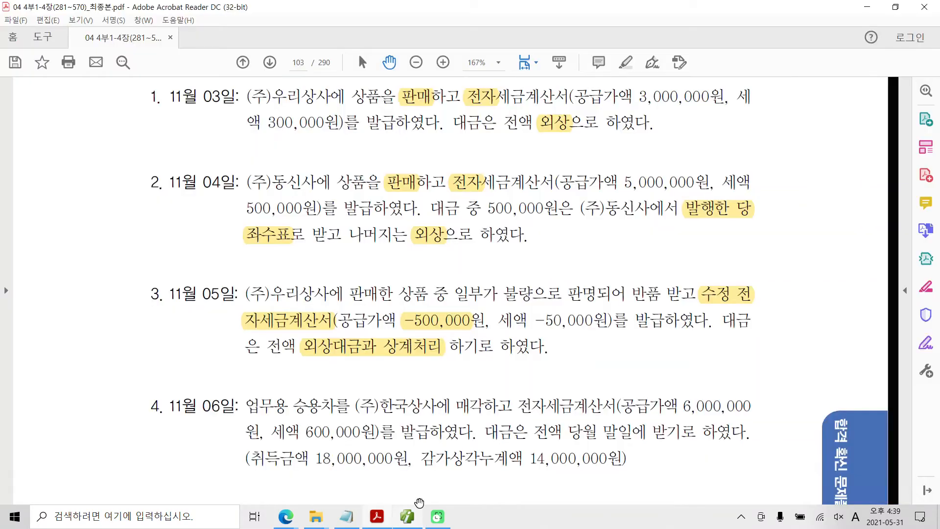
{"action": "scroll", "coordinate": [376, 433], "scroll_direction": "down", "scroll_amount": 2}
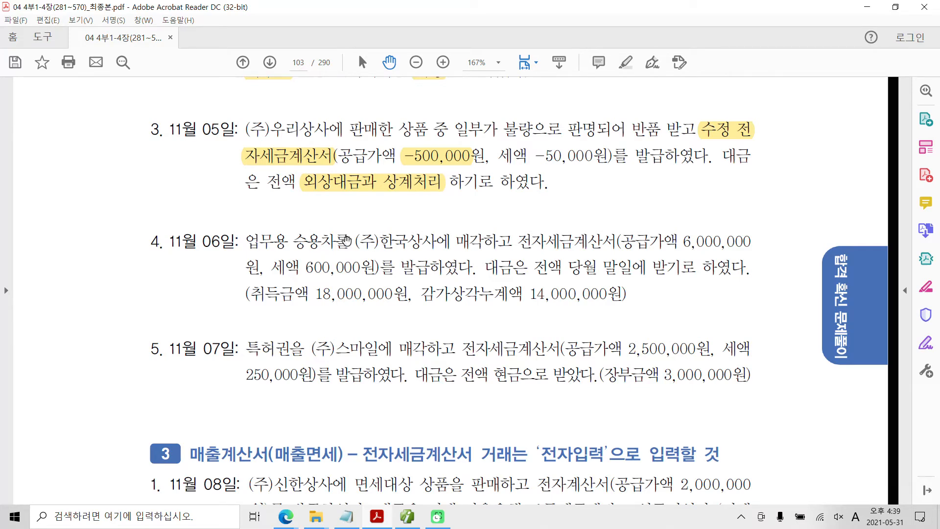
{"action": "left_click_drag", "start_coordinate": [245, 240], "coordinate": [458, 244]}
{"action": "right_click", "coordinate": [510, 242]}
{"action": "left_click", "coordinate": [500, 271]}
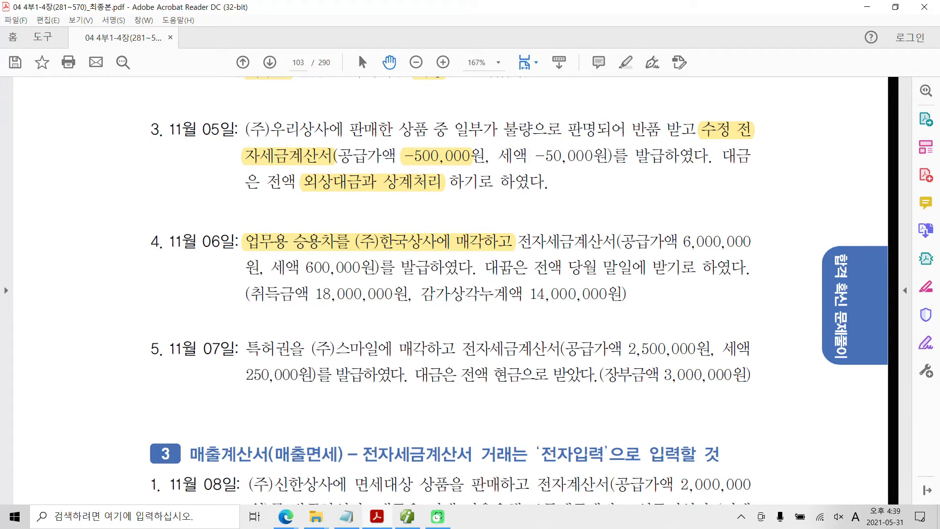
{"action": "left_click_drag", "start_coordinate": [518, 241], "coordinate": [547, 242]}
{"action": "right_click", "coordinate": [548, 239]}
{"action": "left_click", "coordinate": [566, 269]}
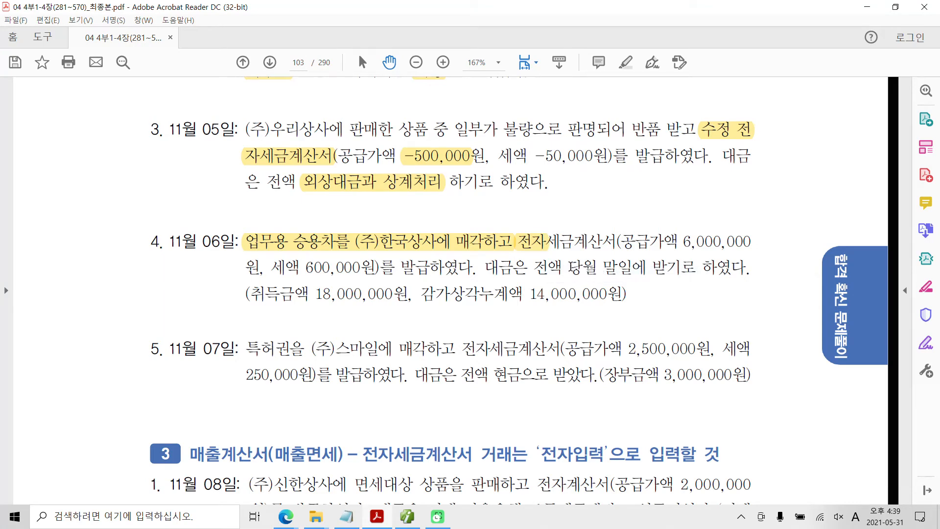
Step: Highlight 당월 말일에 받기로 in the payment terms of the November 6 exercise
{"action": "left_click_drag", "start_coordinate": [568, 268], "coordinate": [696, 269]}
{"action": "right_click", "coordinate": [695, 272]}
{"action": "left_click", "coordinate": [699, 308]}
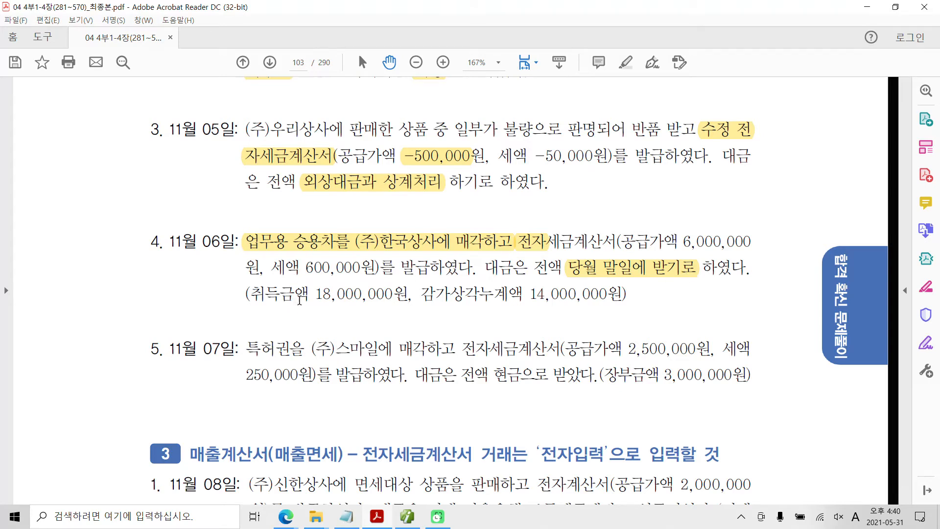
Step: Highlight the 취득금액 18,000,000원 and the 감가상각누계액 14,000,000원 in the November 6 exercise
{"action": "left_click_drag", "start_coordinate": [316, 294], "coordinate": [402, 300]}
{"action": "right_click", "coordinate": [403, 300]}
{"action": "left_click", "coordinate": [443, 329]}
{"action": "left_click_drag", "start_coordinate": [530, 293], "coordinate": [620, 296]}
{"action": "right_click", "coordinate": [596, 295]}
{"action": "left_click", "coordinate": [621, 330]}
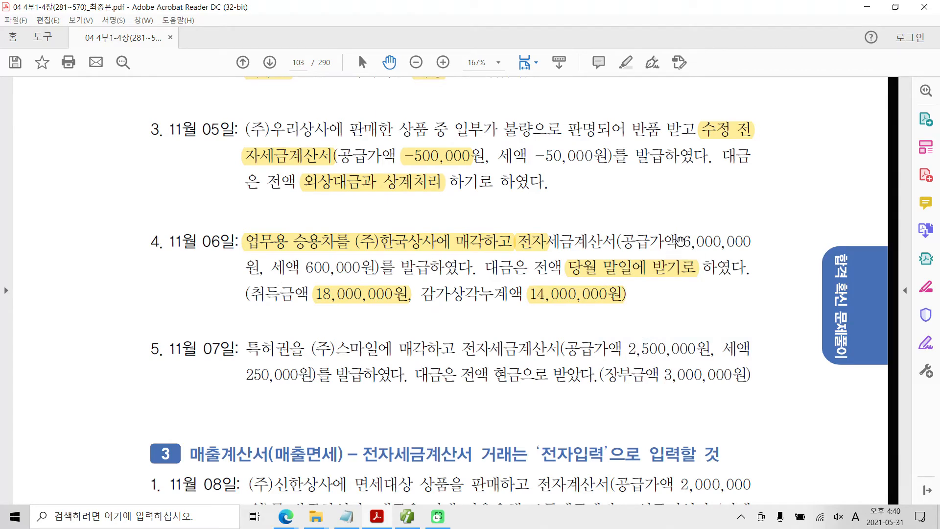
Step: Highlight the 공급가액 of 6,000,000 in the November 6 exercise
{"action": "left_click_drag", "start_coordinate": [680, 240], "coordinate": [752, 244]}
{"action": "right_click", "coordinate": [744, 244]}
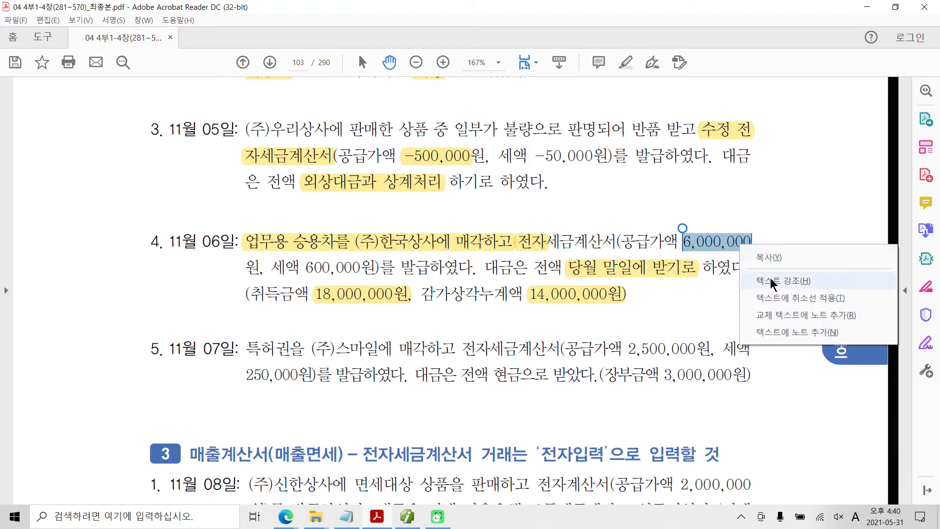
{"action": "left_click", "coordinate": [771, 279]}
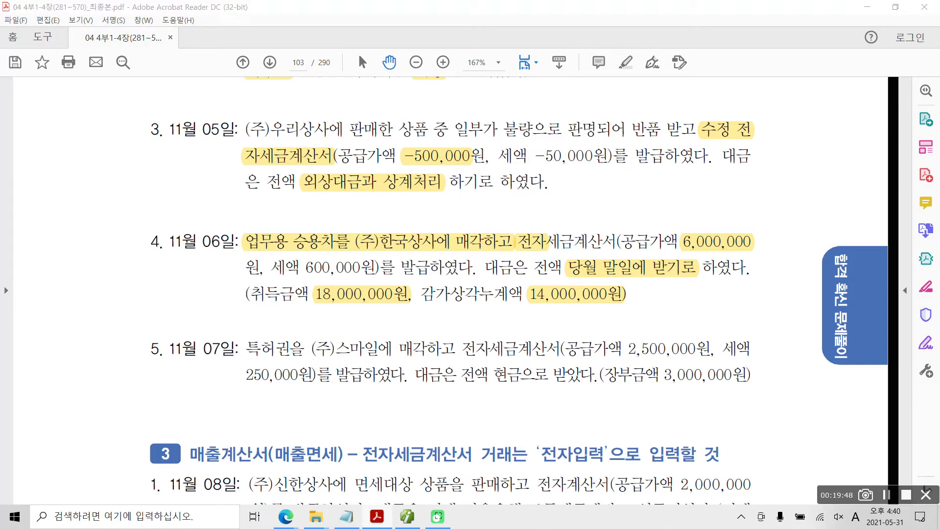
{"action": "mouse_move", "coordinate": [317, 275]}
{"action": "left_mouse_down"}
{"action": "mouse_move", "coordinate": [299, 290]}
{"action": "mouse_move", "coordinate": [313, 312]}
{"action": "mouse_move", "coordinate": [330, 301]}
{"action": "mouse_move", "coordinate": [400, 301]}
{"action": "left_mouse_up"}
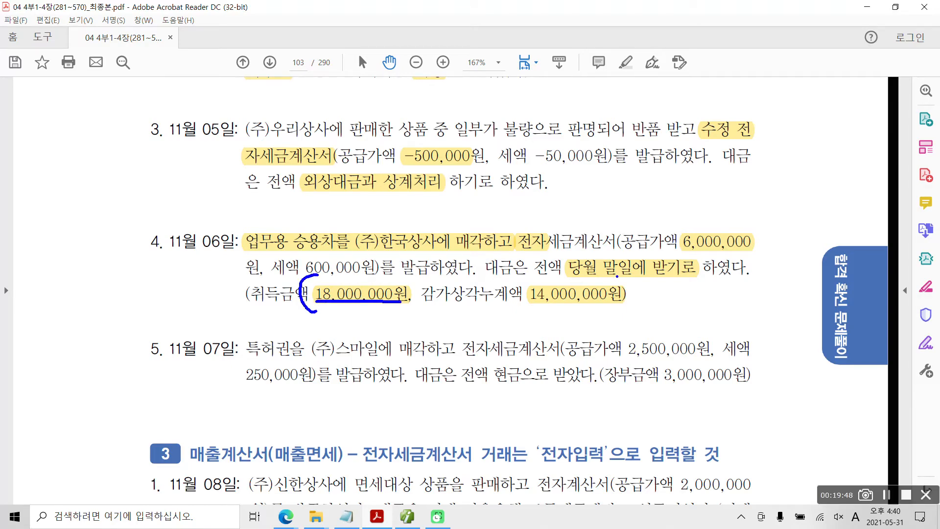
{"action": "left_click_drag", "start_coordinate": [620, 276], "coordinate": [624, 315]}
{"action": "left_click_drag", "start_coordinate": [528, 304], "coordinate": [617, 303]}
{"action": "left_click_drag", "start_coordinate": [439, 314], "coordinate": [471, 314]}
{"action": "mouse_move", "coordinate": [671, 293]}
{"action": "left_mouse_down"}
{"action": "mouse_move", "coordinate": [693, 294]}
{"action": "mouse_move", "coordinate": [700, 305]}
{"action": "left_mouse_up"}
{"action": "mouse_move", "coordinate": [743, 278]}
{"action": "left_mouse_down"}
{"action": "mouse_move", "coordinate": [763, 304]}
{"action": "mouse_move", "coordinate": [754, 298]}
{"action": "mouse_move", "coordinate": [738, 319]}
{"action": "left_mouse_up"}
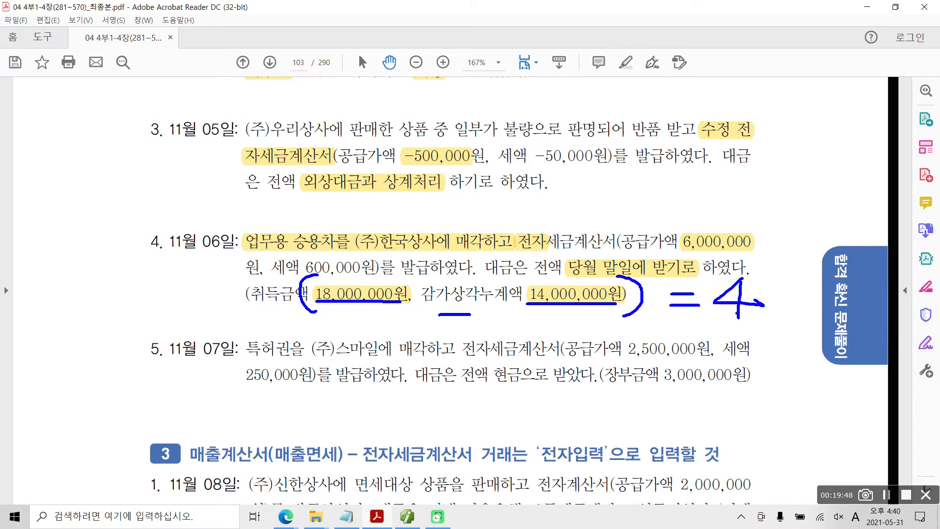
{"action": "left_click_drag", "start_coordinate": [674, 254], "coordinate": [754, 254]}
{"action": "key", "text": "Escape"}
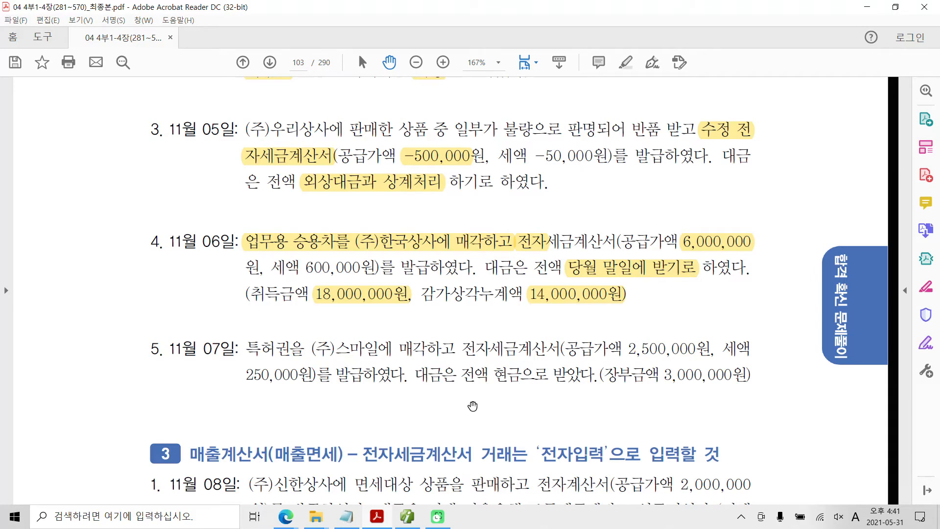
Step: Switch to 매입매출전표입력, set the date to November 6 and start a sales entry of type 11 과세
{"action": "left_click", "coordinate": [409, 520]}
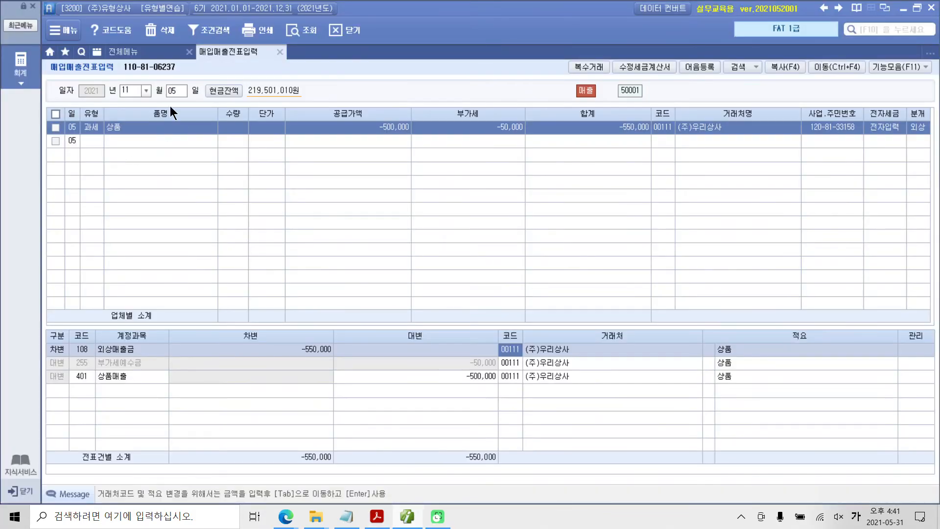
{"action": "left_click", "coordinate": [178, 89]}
{"action": "type", "text": "6"}
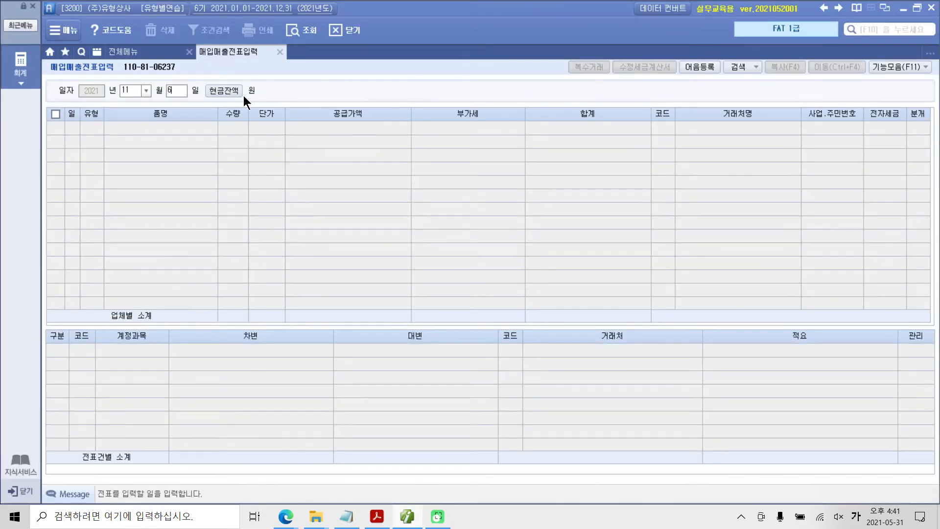
{"action": "key", "text": "Return"}
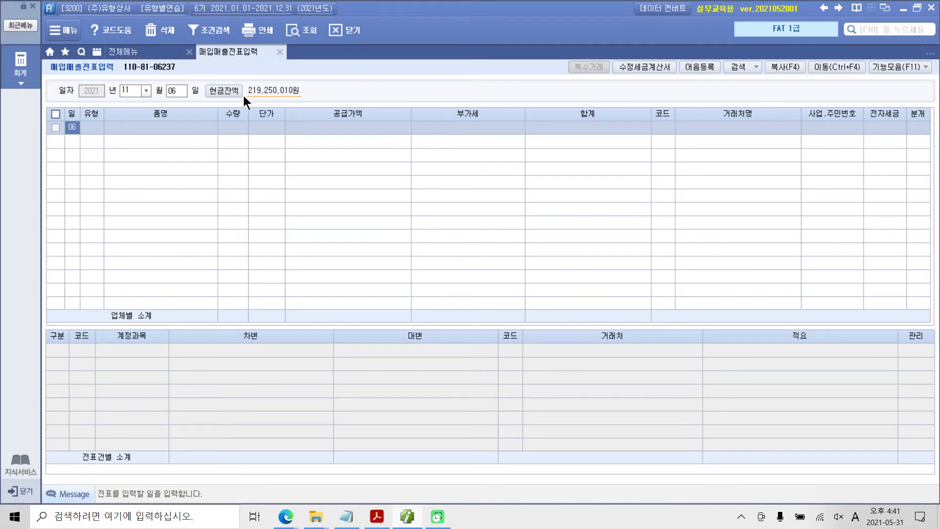
{"action": "key", "text": "Return"}
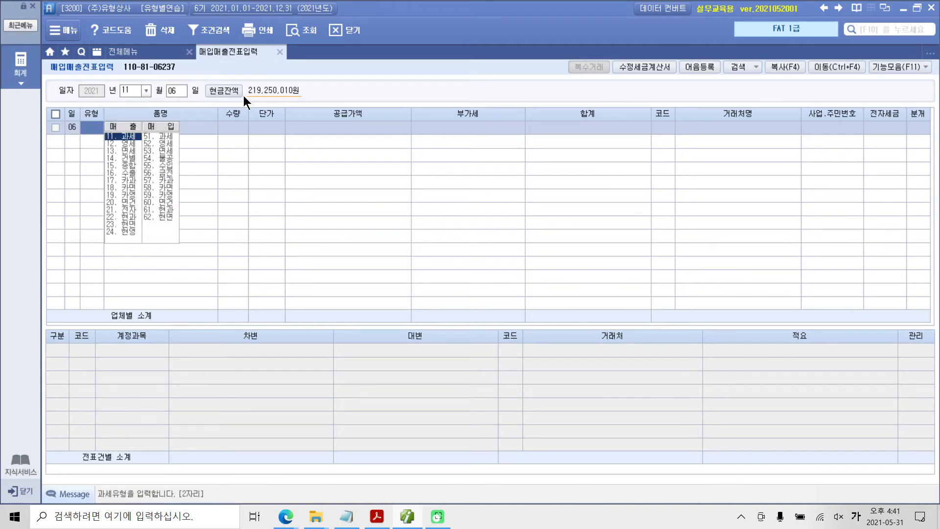
{"action": "type", "text": "11"}
{"action": "key", "text": "Return"}
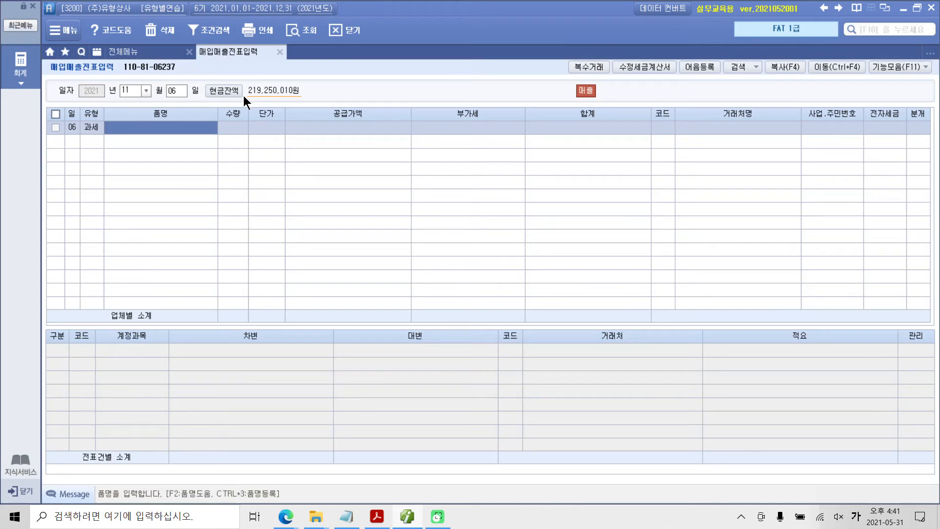
Step: Enter 승용차 as the 품명 of the November 6 entry with a 공급가액 of 6,000,000
{"action": "type", "text": "승용ㅊ"}
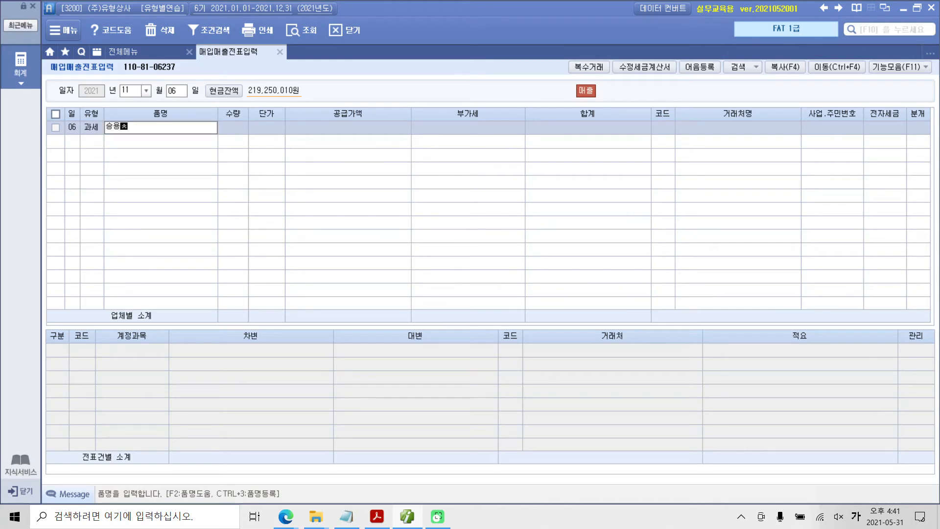
{"action": "type", "text": "ㅏ"}
{"action": "key", "text": "Return"}
{"action": "key", "text": "Return"}
{"action": "key", "text": "Return"}
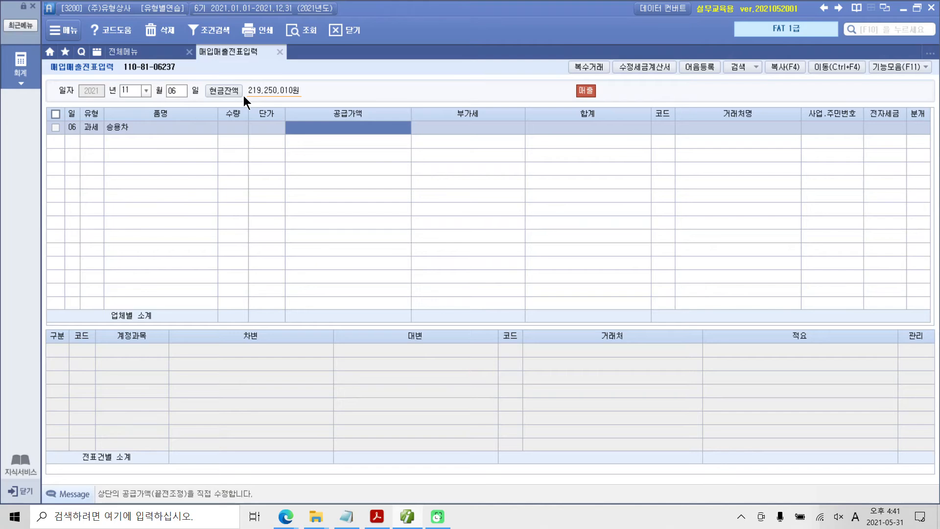
{"action": "type", "text": "6000000"}
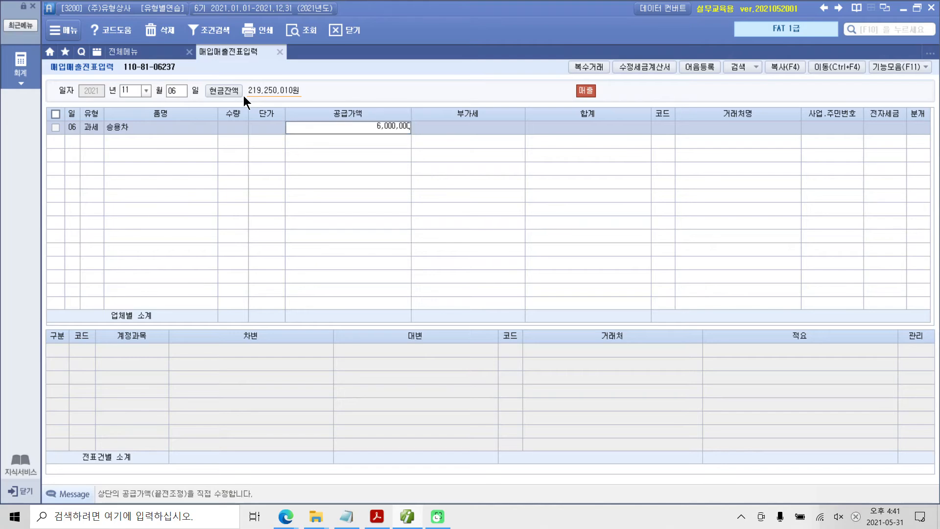
{"action": "key", "text": "Return"}
{"action": "key", "text": "Return"}
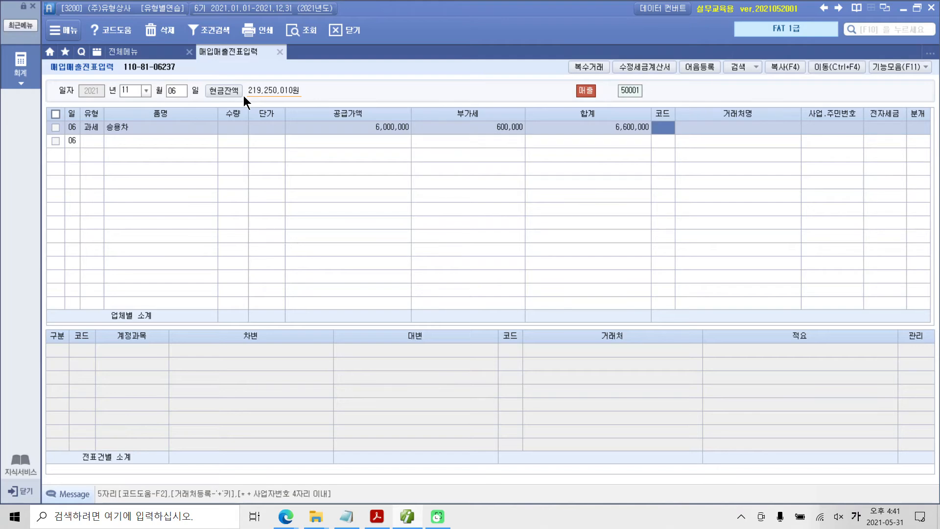
Step: Look up 한국 in the 거래처 codes and assign (주)한국상사 to the November 6 entry
{"action": "type", "text": "ㅎㄴ구"}
{"action": "key", "text": "BackSpace"}
{"action": "key", "text": "BackSpace"}
{"action": "key", "text": "BackSpace"}
{"action": "key", "text": "BackSpace"}
{"action": "type", "text": "한국"}
{"action": "key", "text": "Return"}
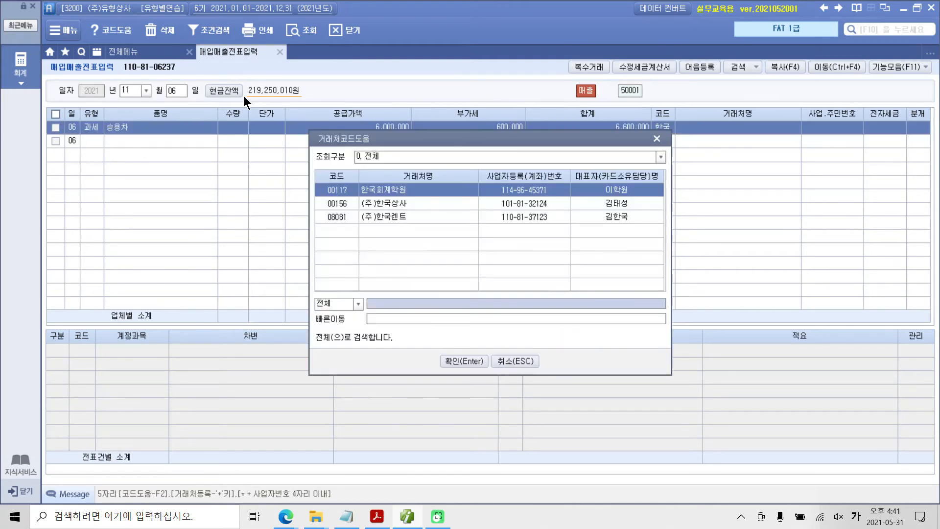
{"action": "key", "text": "Down"}
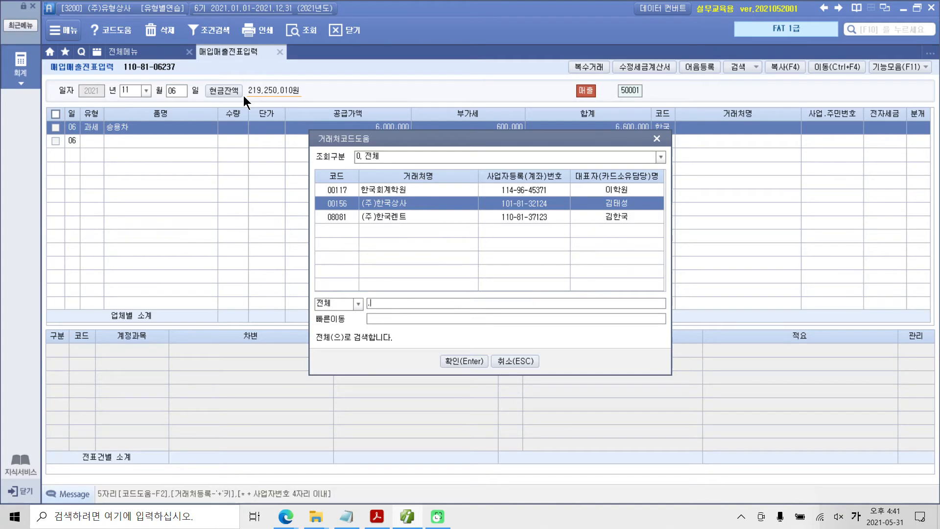
{"action": "key", "text": "Up"}
{"action": "key", "text": "Down"}
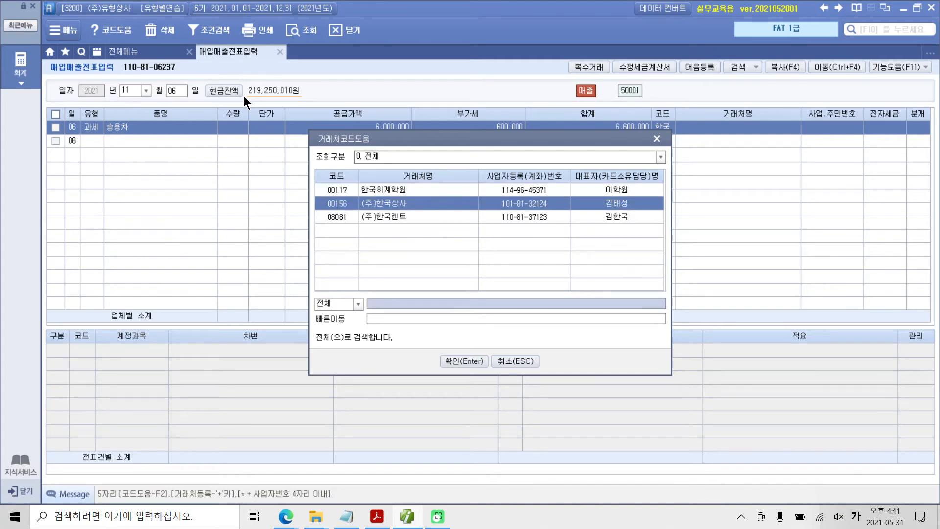
{"action": "key", "text": "Return"}
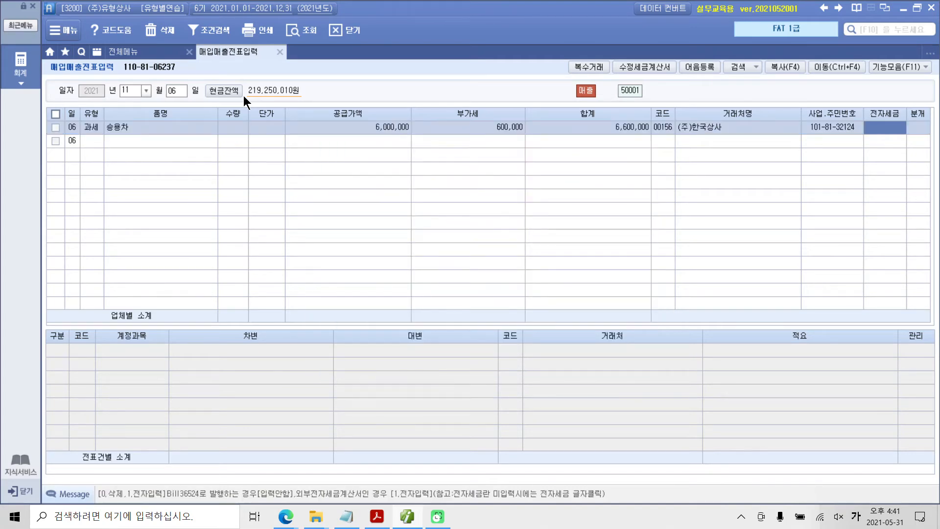
Step: Mark the November 6 entry as 전자입력 and set its 분개 type to 혼합
{"action": "type", "text": "1"}
{"action": "key", "text": "Return"}
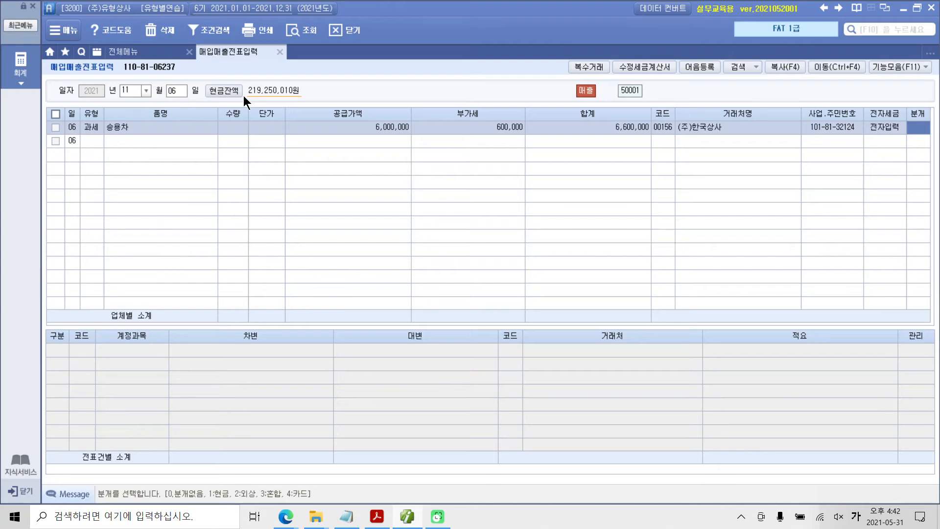
{"action": "type", "text": "3"}
{"action": "key", "text": "Return"}
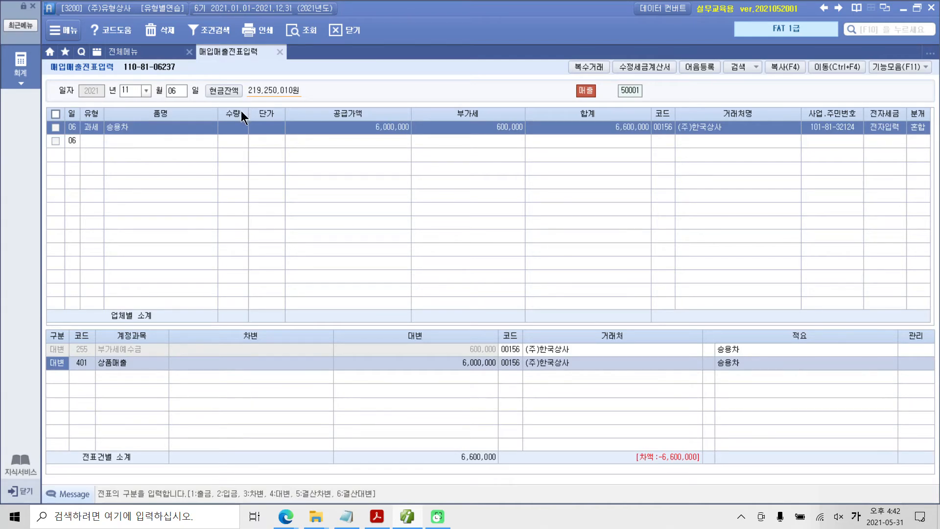
{"action": "mouse_move", "coordinate": [491, 112]}
{"action": "left_mouse_down"}
{"action": "mouse_move", "coordinate": [561, 154]}
{"action": "mouse_move", "coordinate": [515, 186]}
{"action": "mouse_move", "coordinate": [481, 338]}
{"action": "left_mouse_up"}
{"action": "mouse_move", "coordinate": [141, 115]}
{"action": "left_mouse_down"}
{"action": "mouse_move", "coordinate": [97, 116]}
{"action": "mouse_move", "coordinate": [144, 125]}
{"action": "mouse_move", "coordinate": [142, 114]}
{"action": "left_mouse_up"}
{"action": "mouse_move", "coordinate": [113, 351]}
{"action": "left_mouse_down"}
{"action": "mouse_move", "coordinate": [88, 360]}
{"action": "mouse_move", "coordinate": [123, 372]}
{"action": "mouse_move", "coordinate": [100, 356]}
{"action": "mouse_move", "coordinate": [70, 365]}
{"action": "mouse_move", "coordinate": [88, 371]}
{"action": "left_mouse_up"}
{"action": "key", "text": "Escape"}
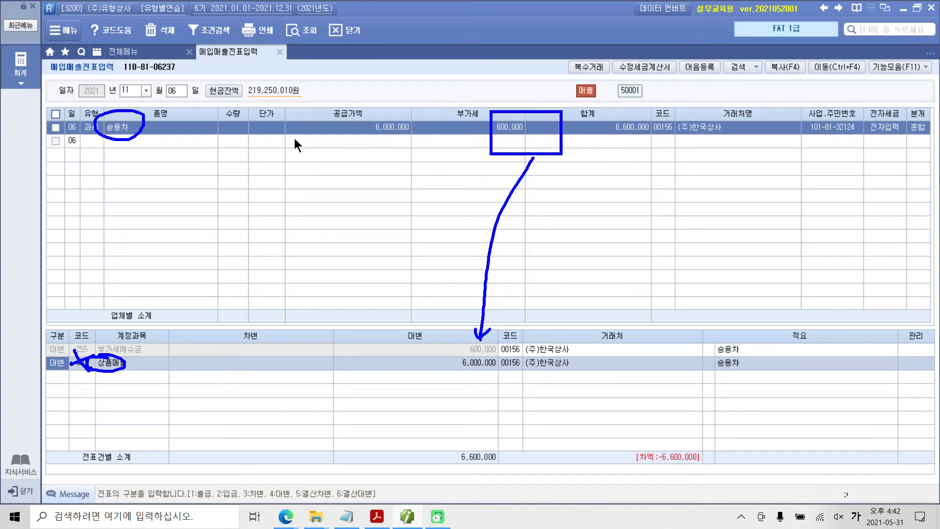
Step: Change the account of the 상품매출 journal line to 208 차량운반구
{"action": "left_click", "coordinate": [83, 366]}
{"action": "type", "text": "차량"}
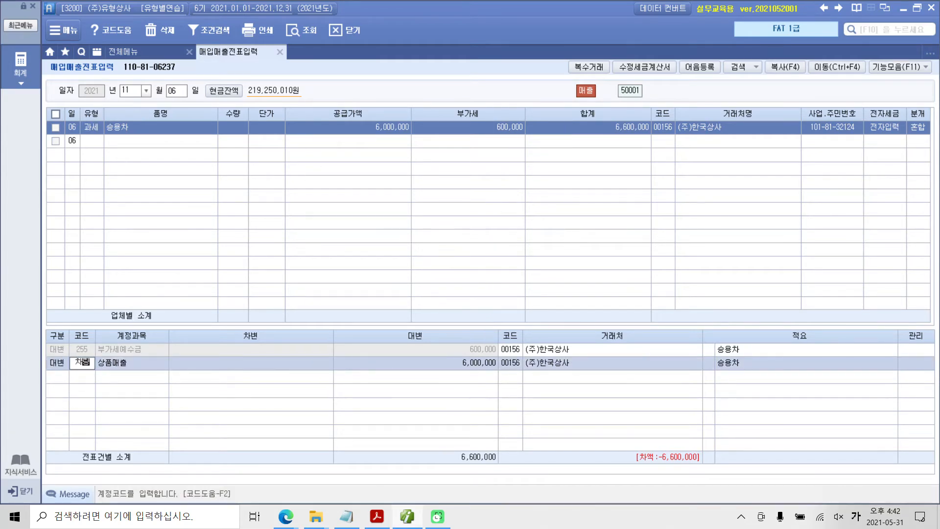
{"action": "key", "text": "Return"}
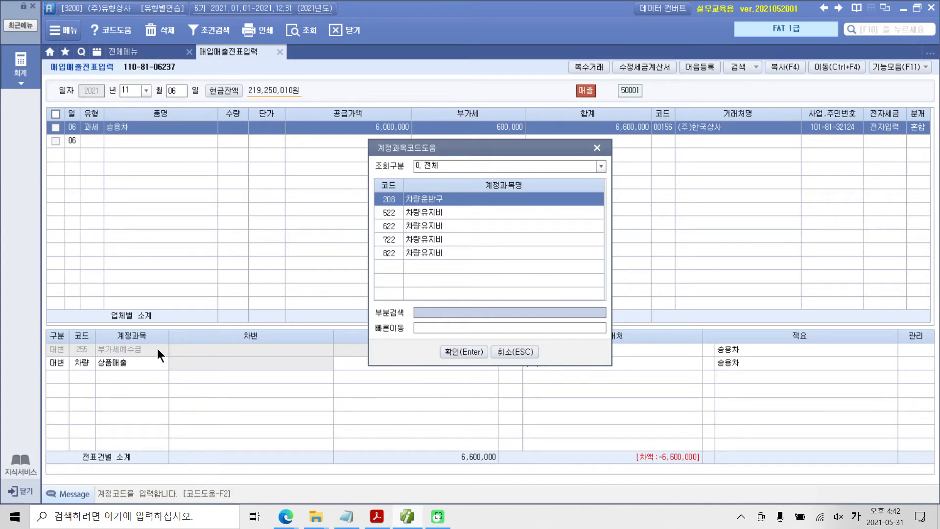
{"action": "key", "text": "Return"}
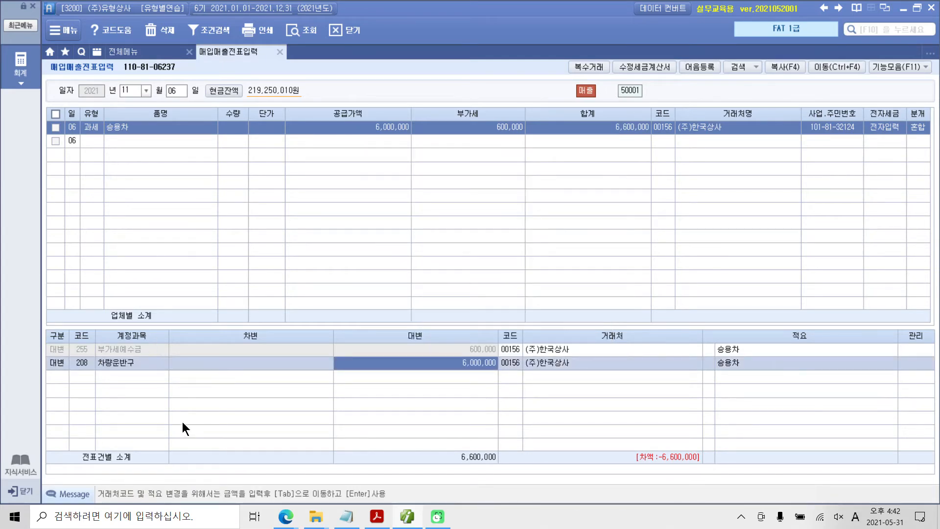
{"action": "key", "text": "ctrl+2"}
{"action": "mouse_move", "coordinate": [330, 351]}
{"action": "left_mouse_down"}
{"action": "mouse_move", "coordinate": [400, 351]}
{"action": "mouse_move", "coordinate": [490, 378]}
{"action": "mouse_move", "coordinate": [329, 377]}
{"action": "left_mouse_up"}
{"action": "left_click_drag", "start_coordinate": [427, 324], "coordinate": [437, 364]}
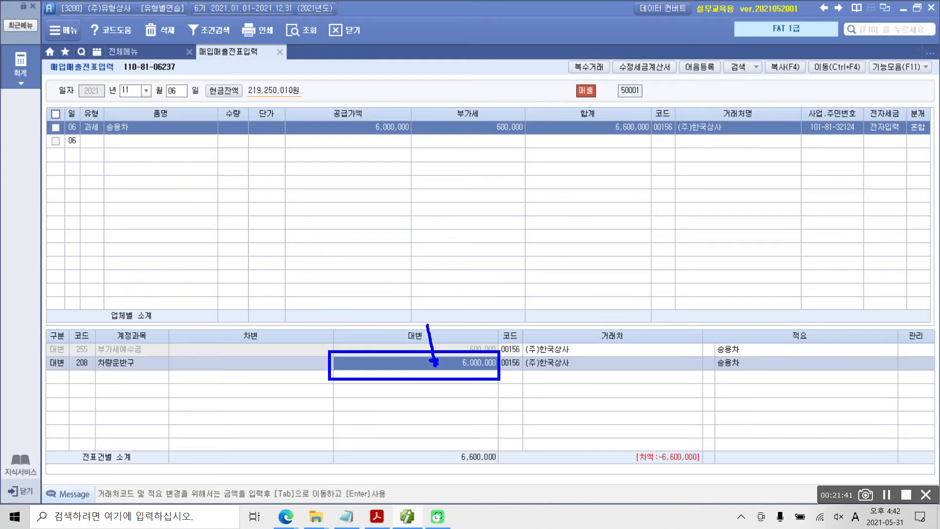
{"action": "mouse_move", "coordinate": [377, 254]}
{"action": "left_mouse_down"}
{"action": "mouse_move", "coordinate": [396, 262]}
{"action": "mouse_move", "coordinate": [378, 284]}
{"action": "left_mouse_up"}
{"action": "mouse_move", "coordinate": [398, 277]}
{"action": "left_mouse_down"}
{"action": "mouse_move", "coordinate": [383, 294]}
{"action": "mouse_move", "coordinate": [413, 284]}
{"action": "left_mouse_up"}
{"action": "left_click_drag", "start_coordinate": [392, 299], "coordinate": [403, 313]}
{"action": "left_click_drag", "start_coordinate": [416, 240], "coordinate": [429, 314]}
{"action": "mouse_move", "coordinate": [449, 242]}
{"action": "left_mouse_down"}
{"action": "mouse_move", "coordinate": [439, 264]}
{"action": "mouse_move", "coordinate": [462, 263]}
{"action": "left_mouse_up"}
{"action": "left_click_drag", "start_coordinate": [433, 290], "coordinate": [453, 280]}
{"action": "mouse_move", "coordinate": [451, 274]}
{"action": "left_mouse_down"}
{"action": "mouse_move", "coordinate": [467, 280]}
{"action": "mouse_move", "coordinate": [466, 299]}
{"action": "left_mouse_up"}
{"action": "mouse_move", "coordinate": [474, 264]}
{"action": "left_mouse_down"}
{"action": "mouse_move", "coordinate": [490, 256]}
{"action": "mouse_move", "coordinate": [485, 283]}
{"action": "left_mouse_up"}
{"action": "mouse_move", "coordinate": [499, 236]}
{"action": "left_mouse_down"}
{"action": "mouse_move", "coordinate": [509, 283]}
{"action": "mouse_move", "coordinate": [514, 254]}
{"action": "left_mouse_up"}
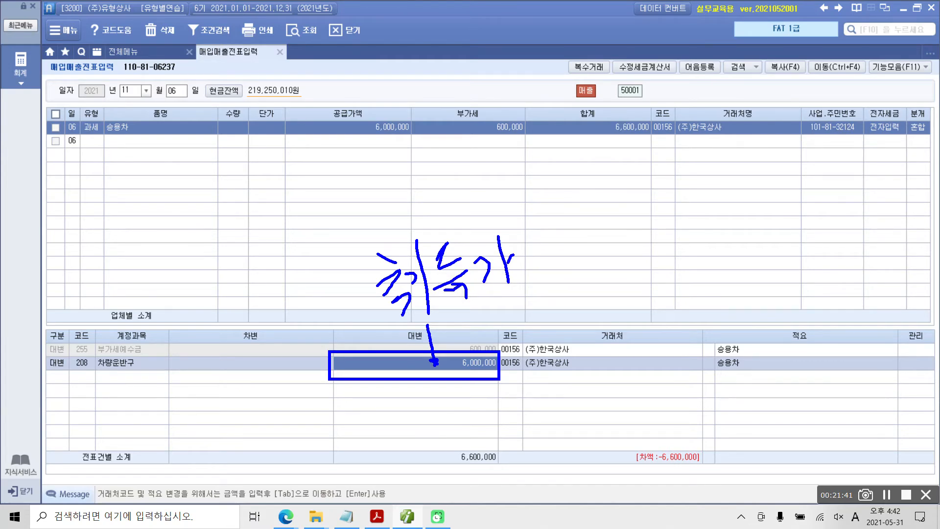
{"action": "key", "text": "Escape"}
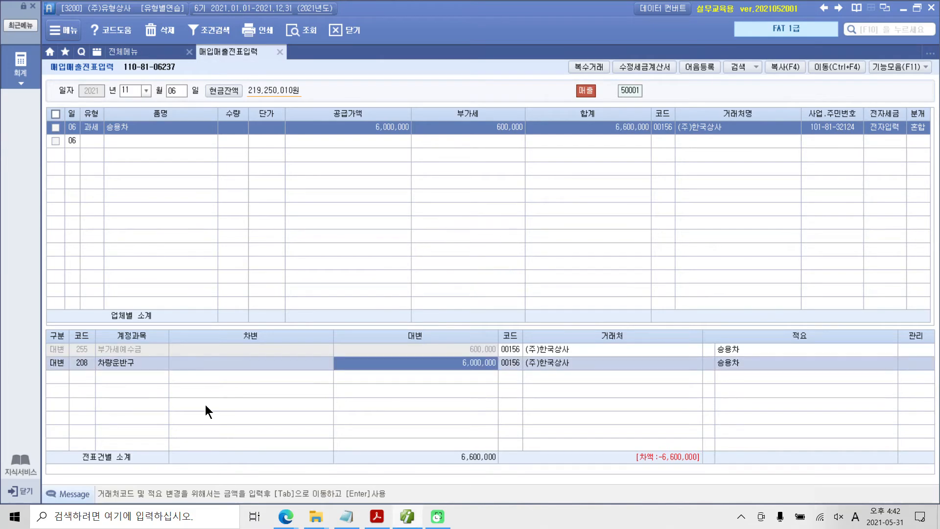
Step: Set the 대변 amount of the 차량운반구 line to 18,000,000
{"action": "type", "text": "15000000"}
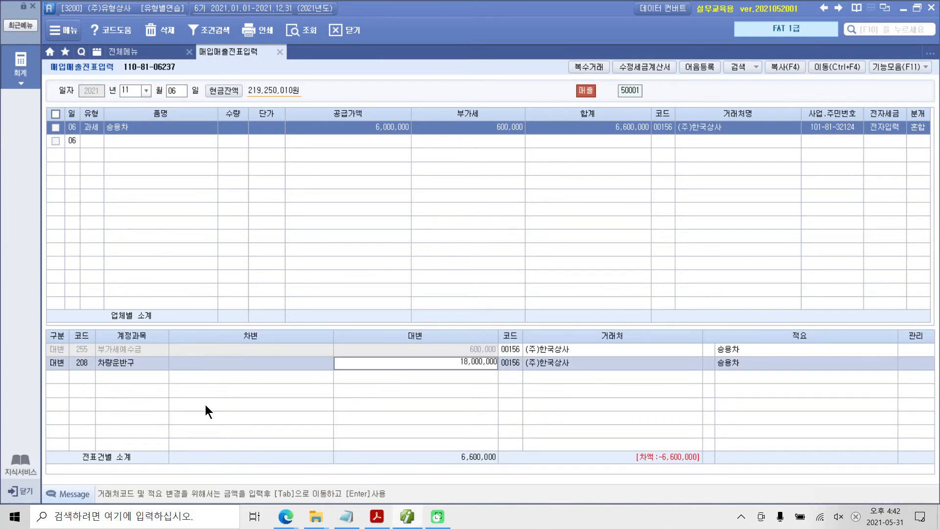
{"action": "key", "text": "Return"}
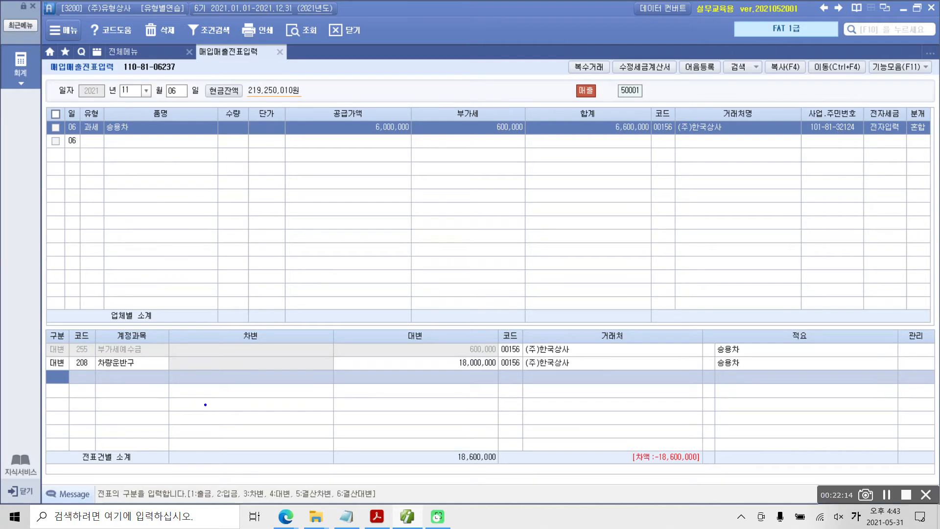
{"action": "mouse_move", "coordinate": [72, 367]}
{"action": "left_mouse_down"}
{"action": "mouse_move", "coordinate": [58, 375]}
{"action": "mouse_move", "coordinate": [71, 365]}
{"action": "mouse_move", "coordinate": [58, 421]}
{"action": "left_mouse_up"}
{"action": "mouse_move", "coordinate": [87, 370]}
{"action": "left_mouse_down"}
{"action": "mouse_move", "coordinate": [89, 348]}
{"action": "mouse_move", "coordinate": [88, 372]}
{"action": "mouse_move", "coordinate": [113, 388]}
{"action": "mouse_move", "coordinate": [99, 408]}
{"action": "mouse_move", "coordinate": [130, 405]}
{"action": "left_mouse_up"}
{"action": "key", "text": "Escape"}
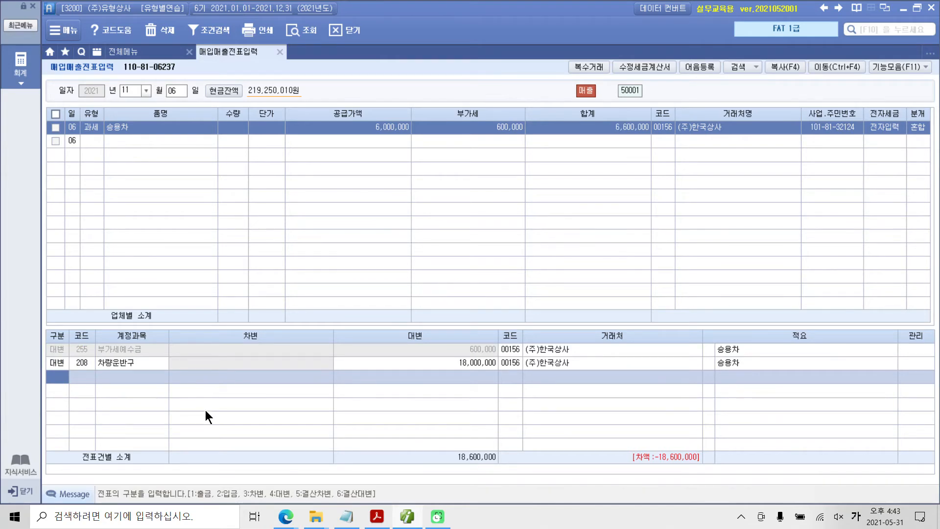
Step: Add a 차변 journal line for account 209 감가상각누계액 with an amount of 14,000,000
{"action": "key", "text": "3"}
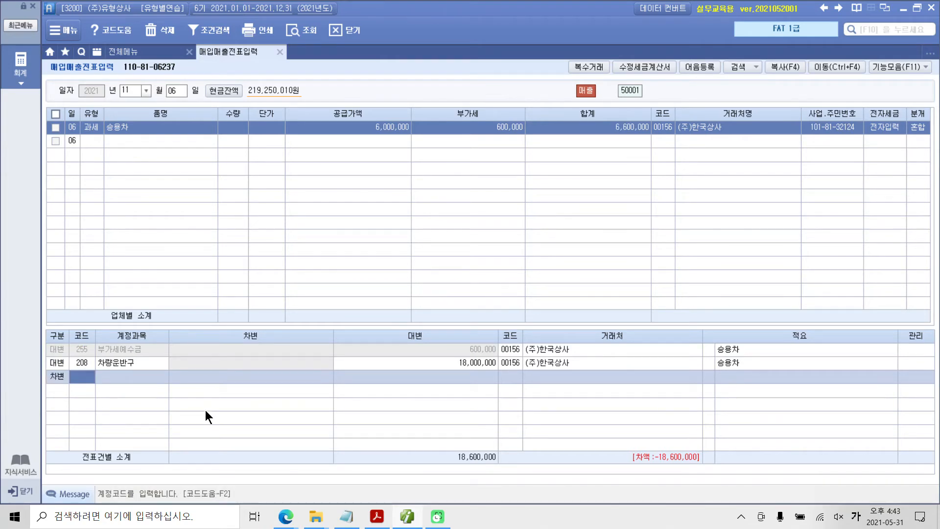
{"action": "type", "text": "209"}
{"action": "key", "text": "Return"}
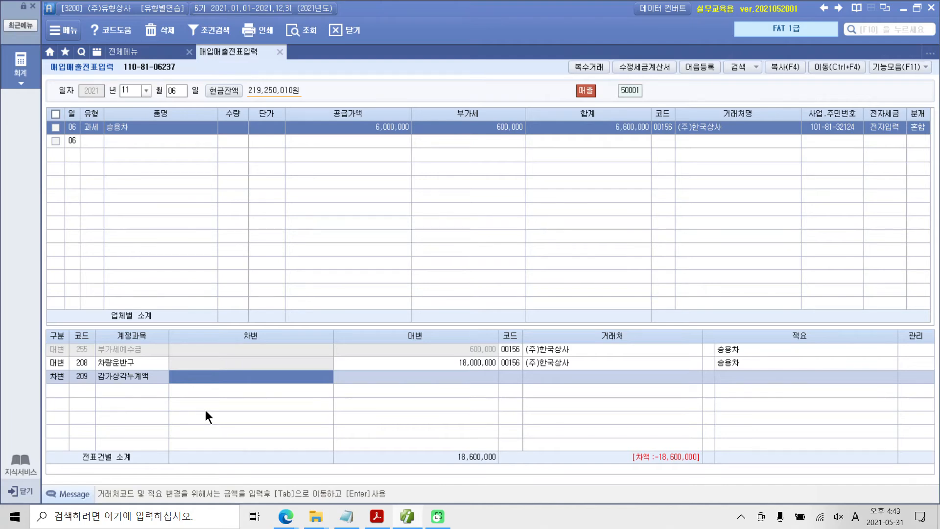
{"action": "type", "text": "14,000,000"}
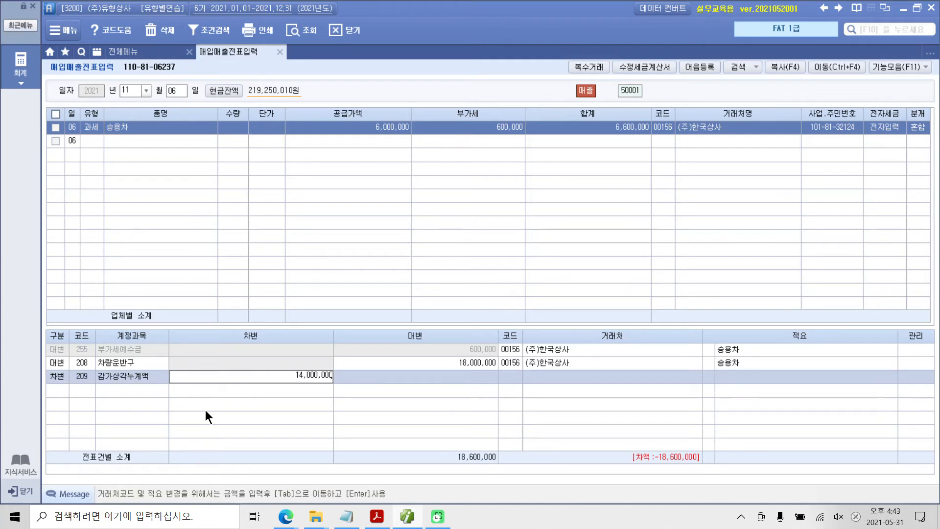
{"action": "key", "text": "Return"}
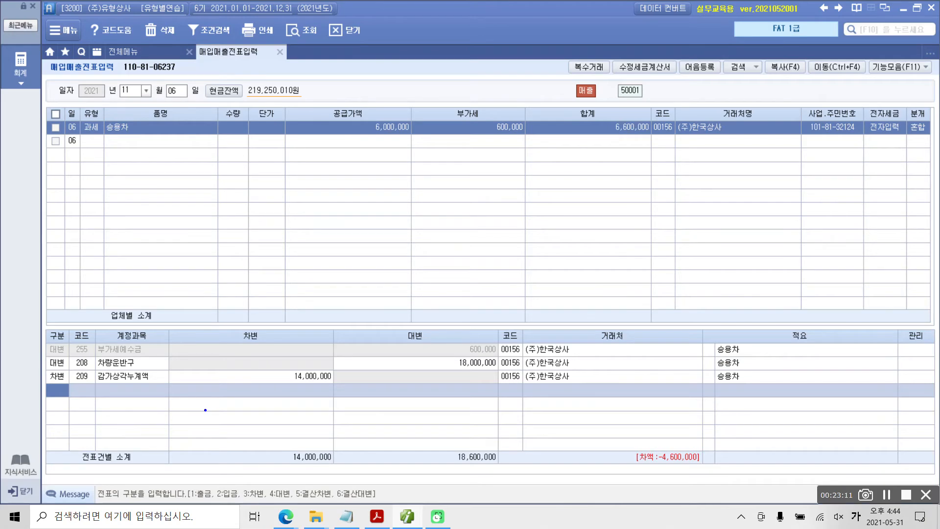
{"action": "mouse_move", "coordinate": [671, 164]}
{"action": "left_mouse_down"}
{"action": "mouse_move", "coordinate": [658, 83]}
{"action": "mouse_move", "coordinate": [673, 179]}
{"action": "left_mouse_up"}
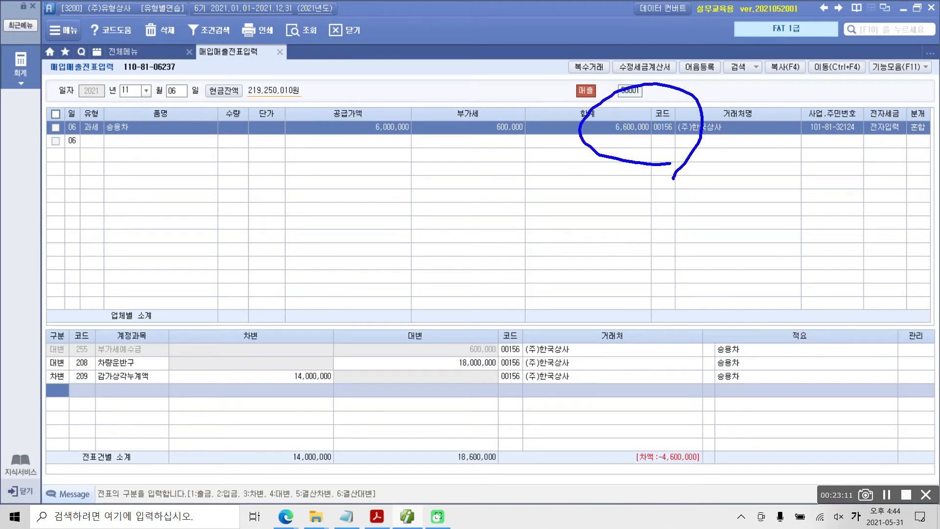
{"action": "left_click_drag", "start_coordinate": [624, 154], "coordinate": [618, 240]}
{"action": "mouse_move", "coordinate": [622, 156]}
{"action": "left_mouse_down"}
{"action": "mouse_move", "coordinate": [631, 172]}
{"action": "mouse_move", "coordinate": [626, 157]}
{"action": "left_mouse_up"}
{"action": "key", "text": "Escape"}
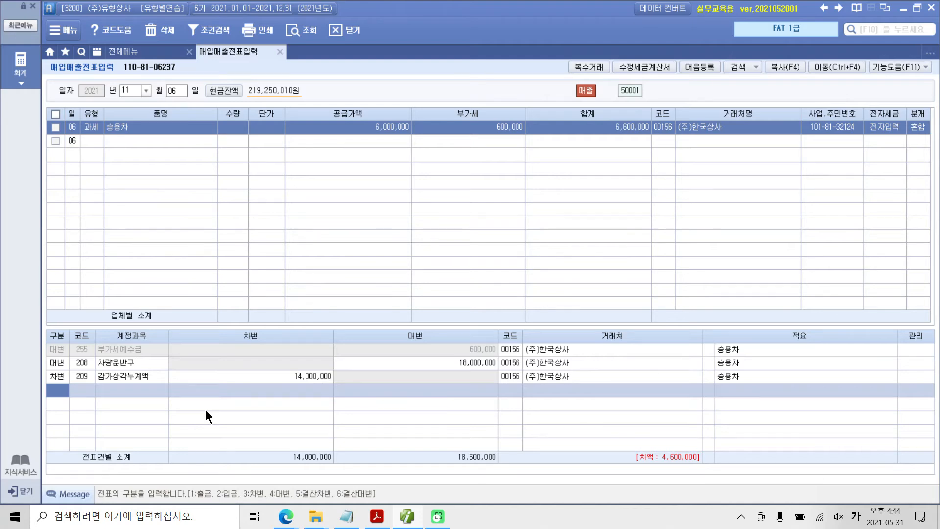
Step: Add a 차변 journal line for account 120 미수금 with an amount of 6,600,000
{"action": "type", "text": "3미수"}
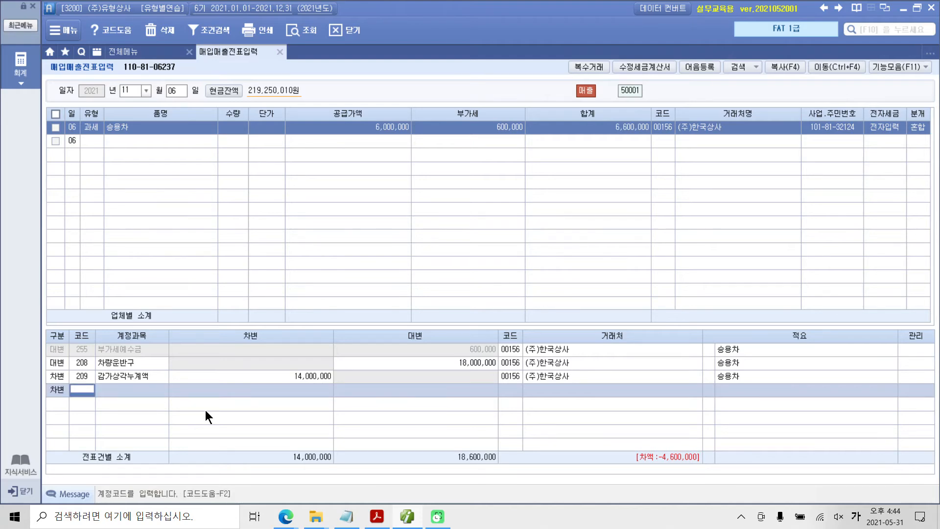
{"action": "key", "text": "Return"}
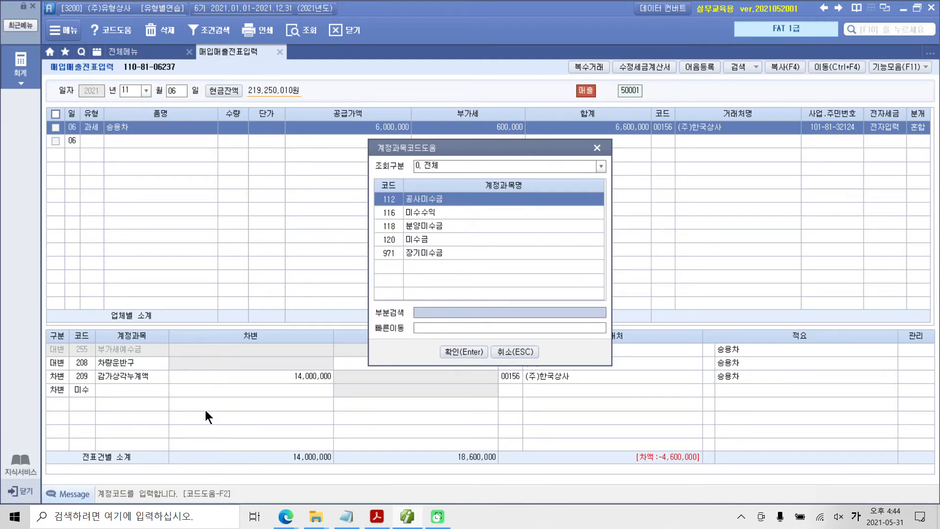
{"action": "key", "text": "Down"}
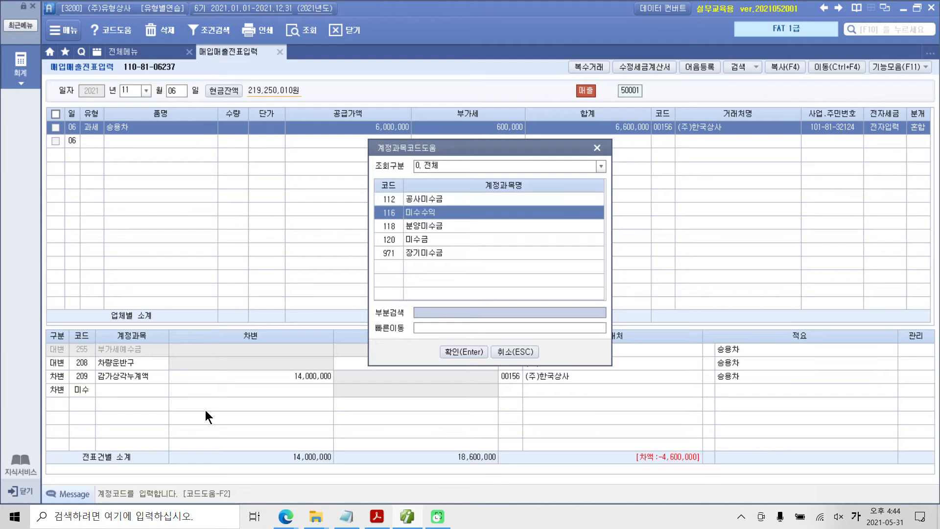
{"action": "key", "text": "Down"}
{"action": "key", "text": "Down"}
{"action": "key", "text": "Down"}
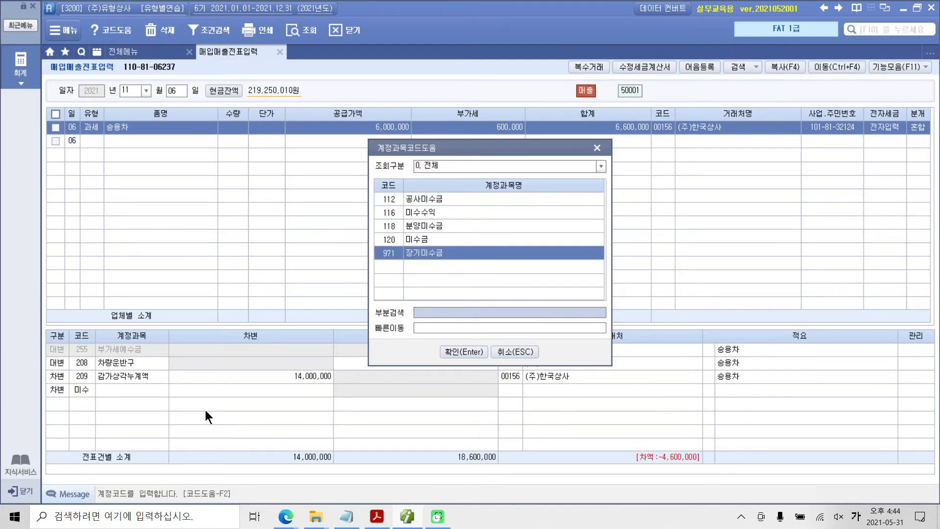
{"action": "key", "text": "Up"}
{"action": "key", "text": "Return"}
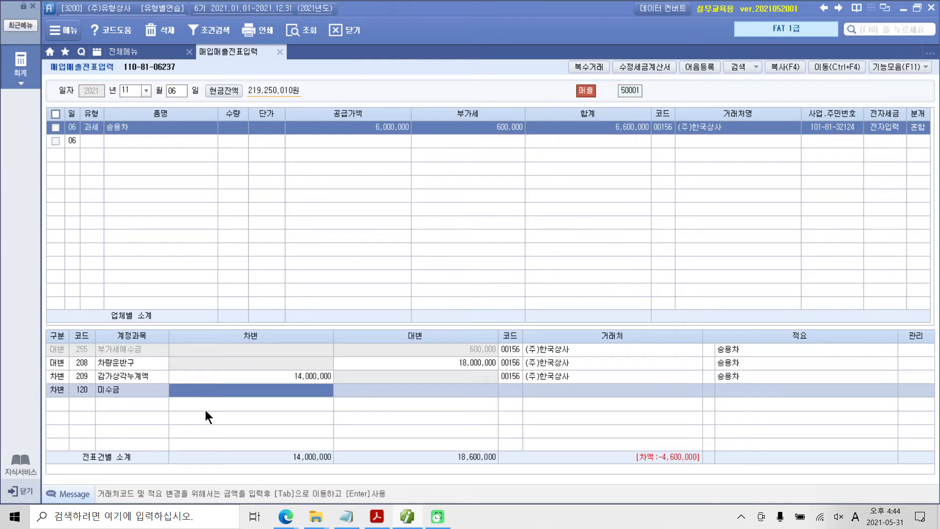
{"action": "type", "text": "6"}
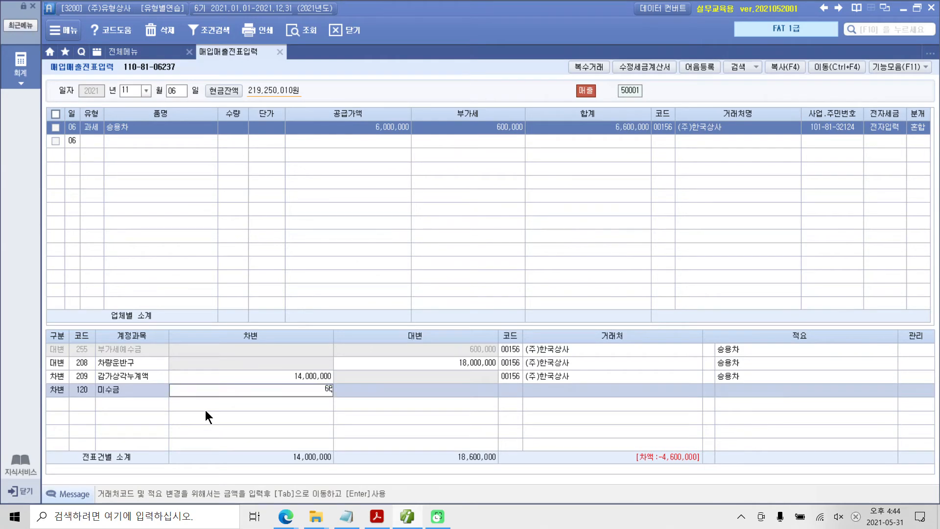
{"action": "type", "text": ",600,000"}
{"action": "key", "text": "Return"}
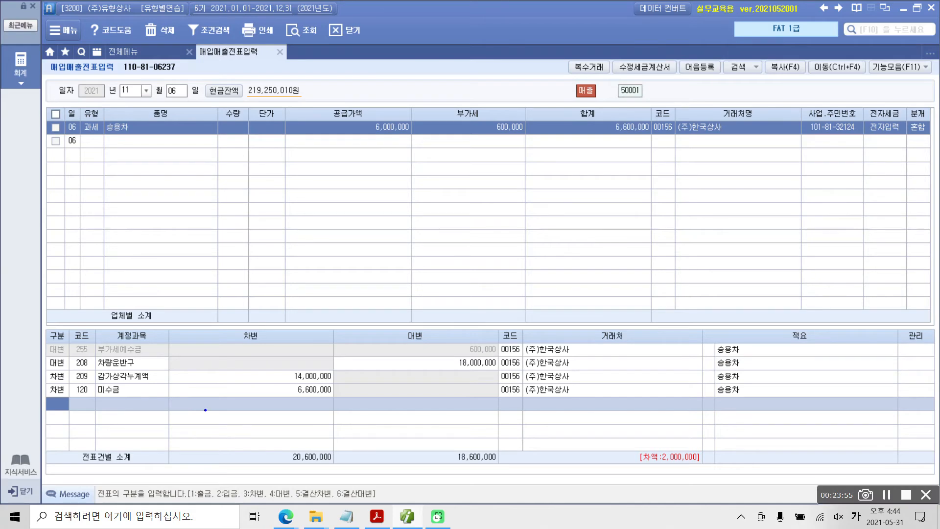
{"action": "mouse_move", "coordinate": [612, 428]}
{"action": "left_mouse_down"}
{"action": "mouse_move", "coordinate": [606, 475]}
{"action": "mouse_move", "coordinate": [702, 480]}
{"action": "mouse_move", "coordinate": [725, 437]}
{"action": "mouse_move", "coordinate": [597, 434]}
{"action": "left_mouse_up"}
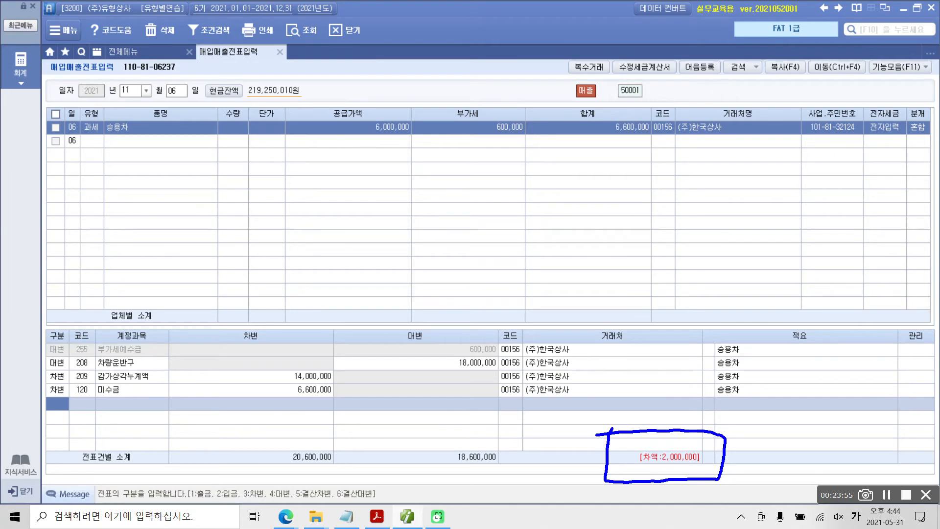
{"action": "left_click_drag", "start_coordinate": [681, 405], "coordinate": [704, 439]}
{"action": "left_click_drag", "start_coordinate": [741, 400], "coordinate": [778, 432]}
{"action": "left_click_drag", "start_coordinate": [611, 497], "coordinate": [684, 497]}
{"action": "mouse_move", "coordinate": [686, 495]}
{"action": "left_mouse_down"}
{"action": "mouse_move", "coordinate": [688, 506]}
{"action": "mouse_move", "coordinate": [731, 503]}
{"action": "left_mouse_up"}
{"action": "key", "text": "Escape"}
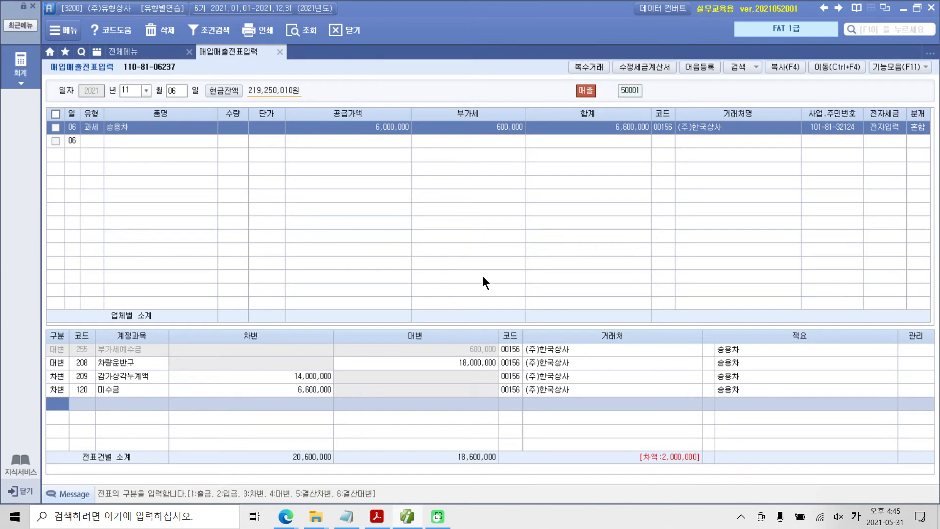
Step: Add a 대변 journal line for account 914 유형자산처분이익 with an amount of 2,000,000
{"action": "type", "text": "4"}
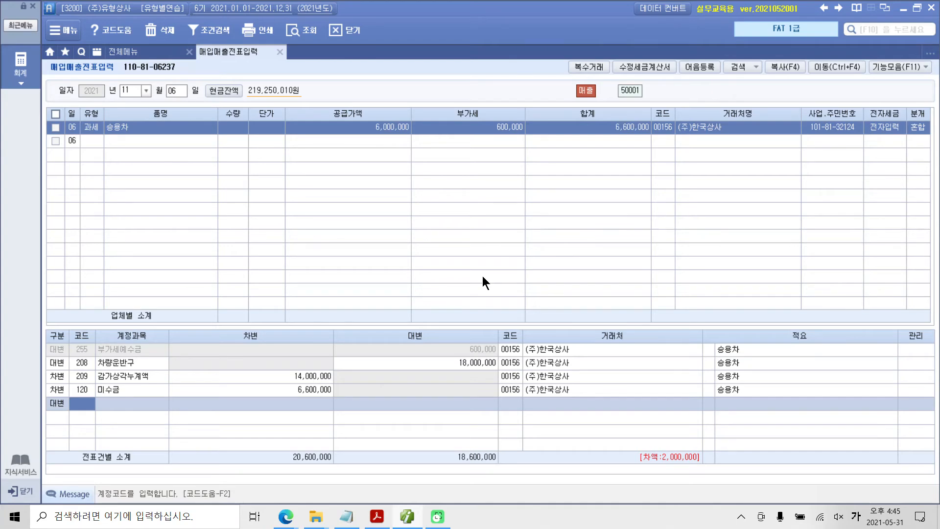
{"action": "type", "text": "유형"}
{"action": "key", "text": "Return"}
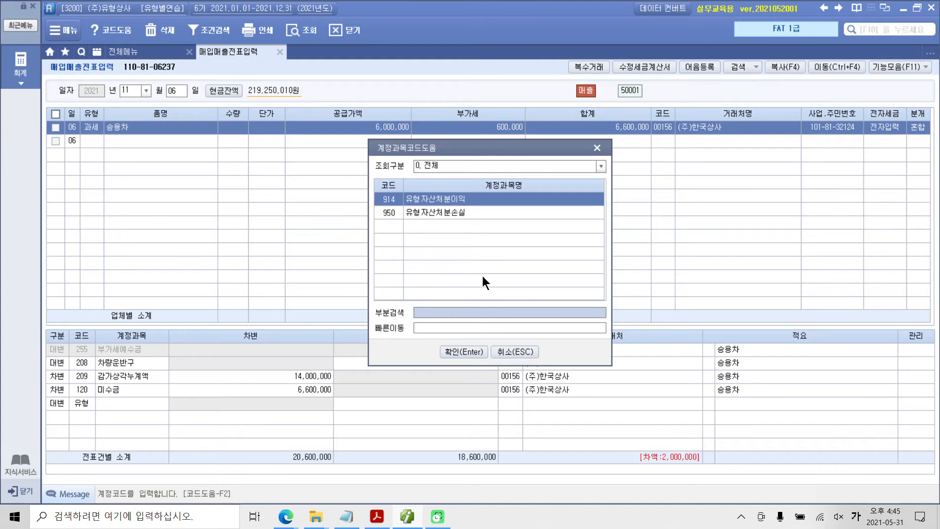
{"action": "key", "text": "Return"}
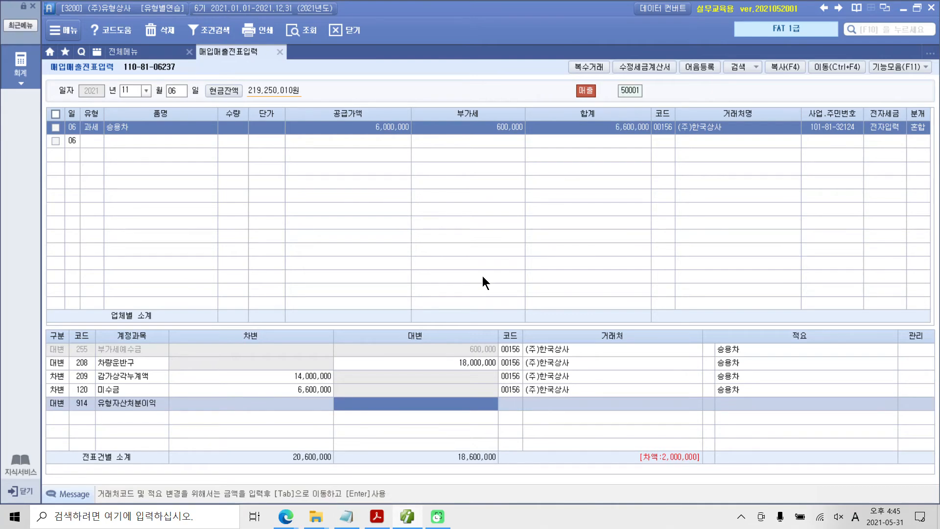
{"action": "type", "text": "2000000"}
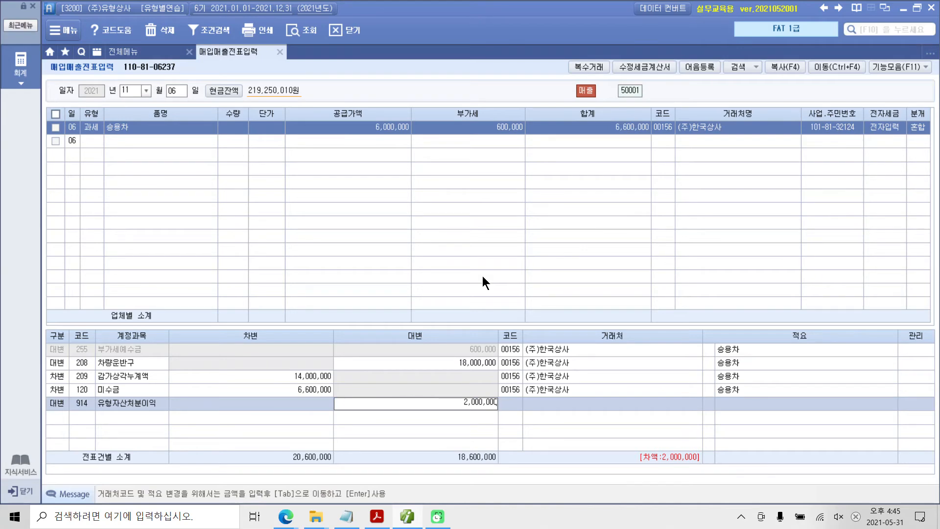
{"action": "key", "text": "Return"}
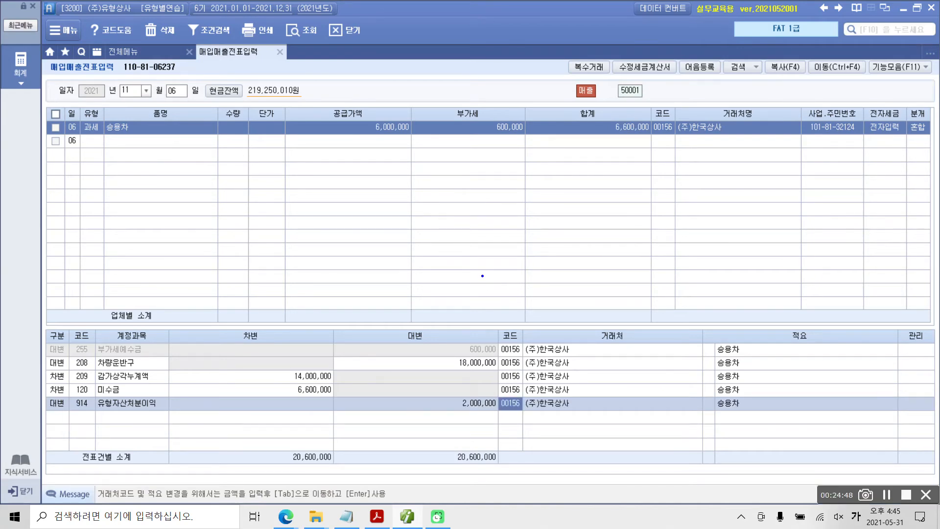
{"action": "mouse_move", "coordinate": [541, 424]}
{"action": "left_mouse_down"}
{"action": "mouse_move", "coordinate": [493, 411]}
{"action": "mouse_move", "coordinate": [607, 367]}
{"action": "mouse_move", "coordinate": [574, 424]}
{"action": "left_mouse_up"}
{"action": "mouse_move", "coordinate": [375, 450]}
{"action": "left_mouse_down"}
{"action": "mouse_move", "coordinate": [401, 447]}
{"action": "mouse_move", "coordinate": [401, 464]}
{"action": "left_mouse_up"}
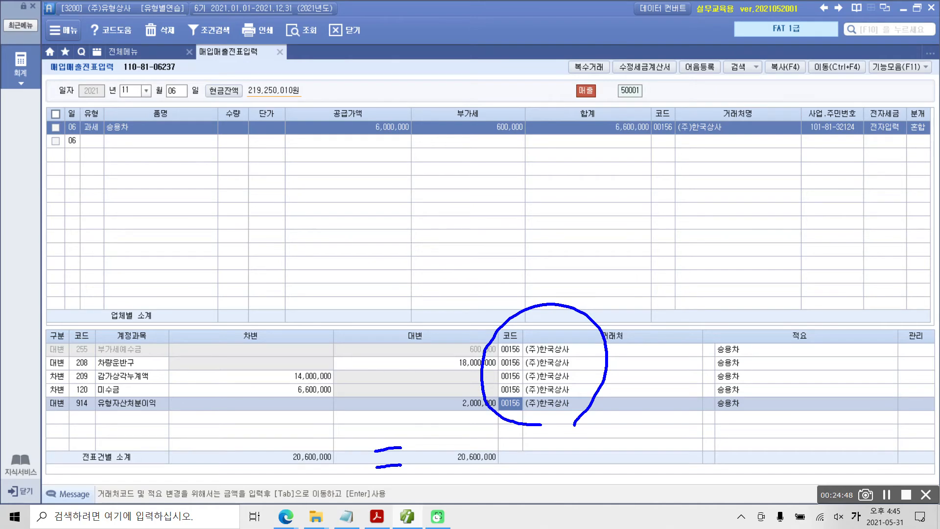
{"action": "mouse_move", "coordinate": [36, 322]}
{"action": "left_mouse_down"}
{"action": "mouse_move", "coordinate": [42, 424]}
{"action": "mouse_move", "coordinate": [174, 325]}
{"action": "mouse_move", "coordinate": [180, 426]}
{"action": "left_mouse_up"}
{"action": "left_click_drag", "start_coordinate": [62, 431], "coordinate": [185, 436]}
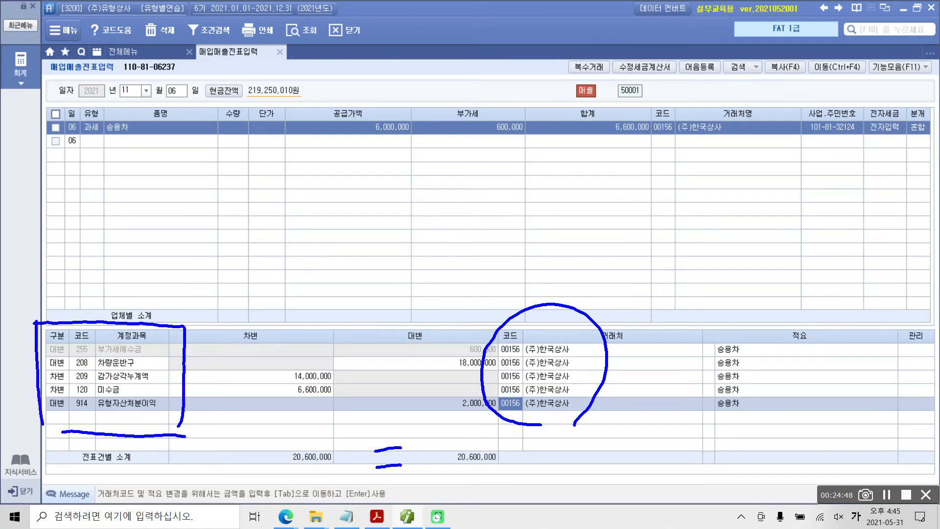
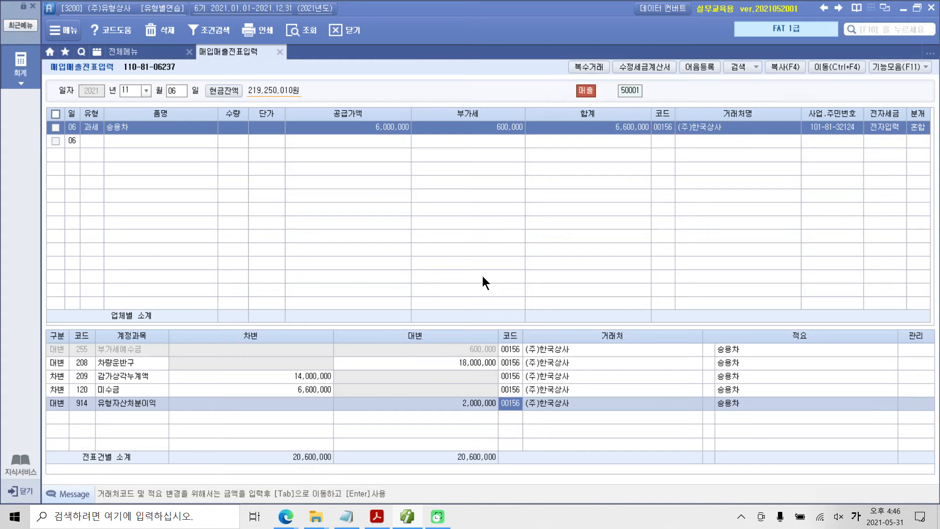
Step: Switch to the exercise PDF in Acrobat Reader and highlight "특허권을 (주)스마일에 매각하고" and "전자" in the November 7 item
{"action": "key", "text": "Escape"}
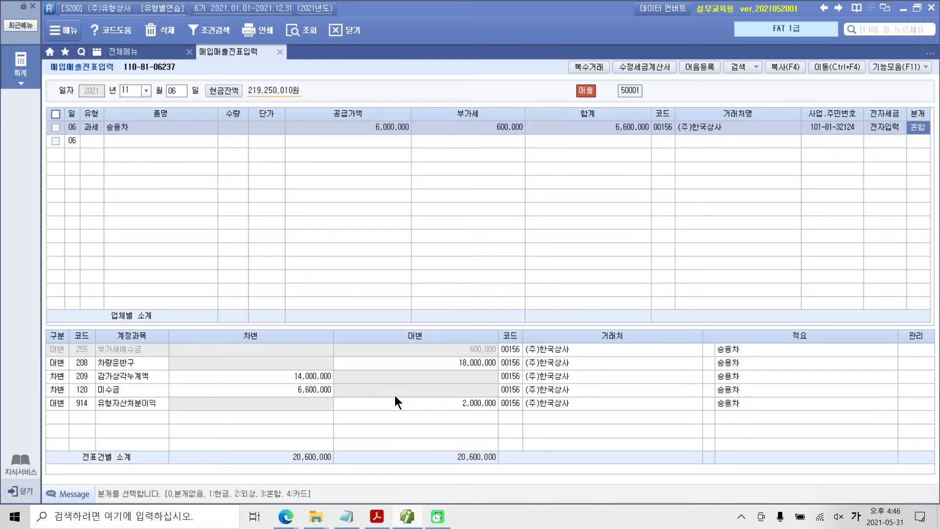
{"action": "left_click", "coordinate": [376, 518]}
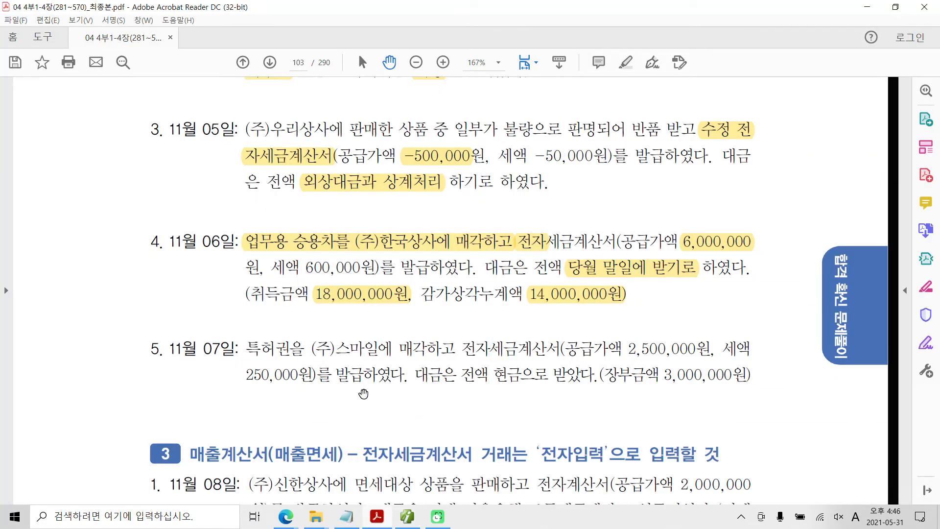
{"action": "scroll", "coordinate": [216, 368], "scroll_direction": "down", "scroll_amount": 3}
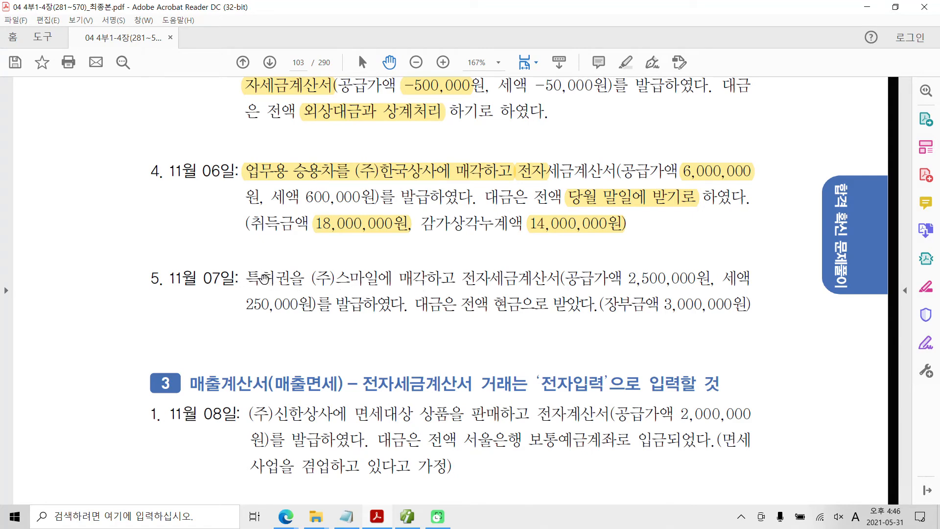
{"action": "left_click_drag", "start_coordinate": [246, 278], "coordinate": [428, 274]}
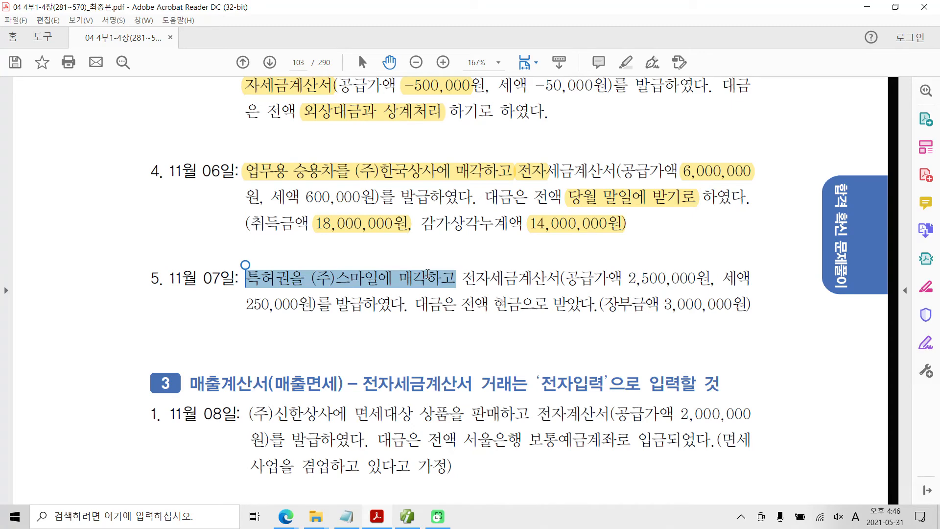
{"action": "right_click", "coordinate": [352, 282]}
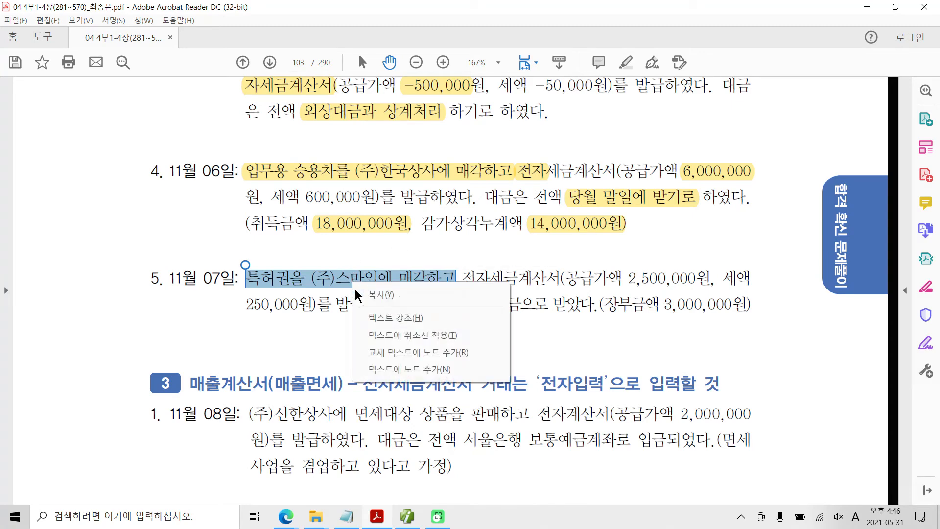
{"action": "left_click", "coordinate": [387, 319]}
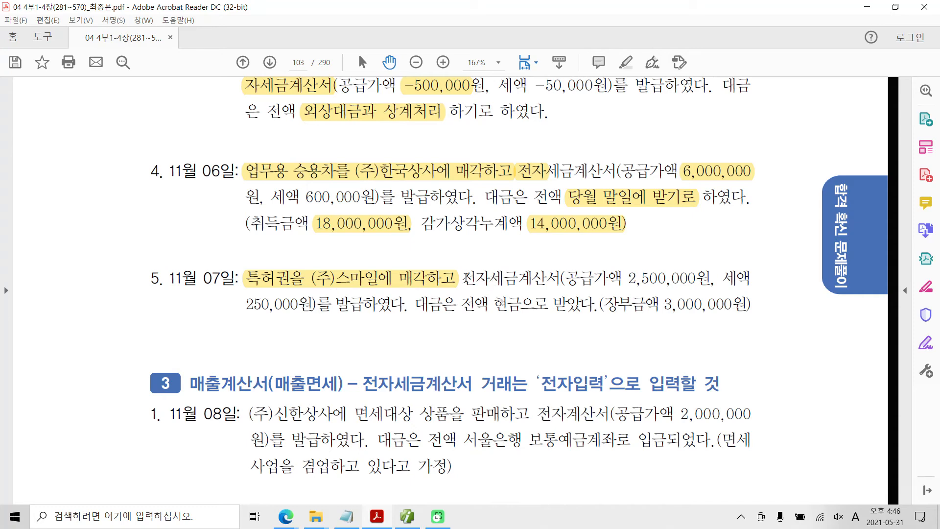
{"action": "left_click_drag", "start_coordinate": [462, 278], "coordinate": [487, 280]}
{"action": "right_click", "coordinate": [488, 280]}
{"action": "left_click", "coordinate": [506, 316]}
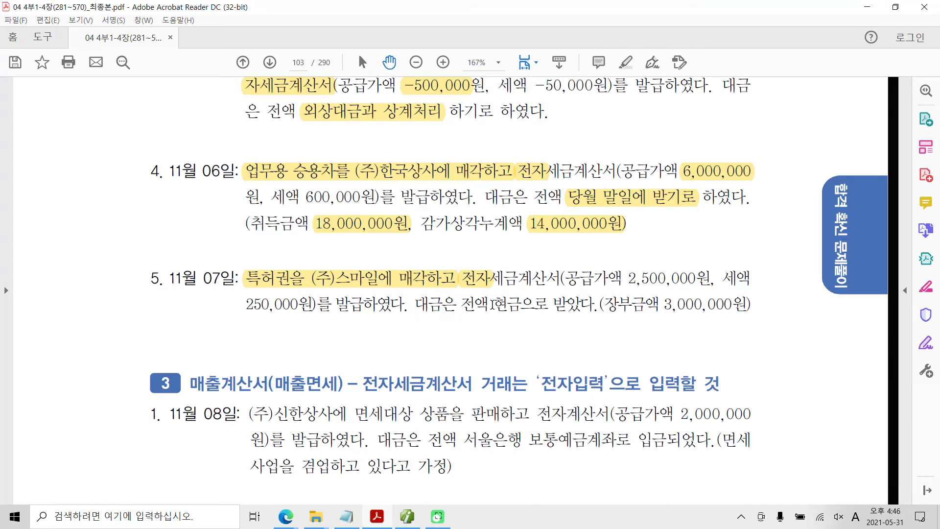
{"action": "left_click_drag", "start_coordinate": [492, 303], "coordinate": [530, 303]}
{"action": "right_click", "coordinate": [516, 307]}
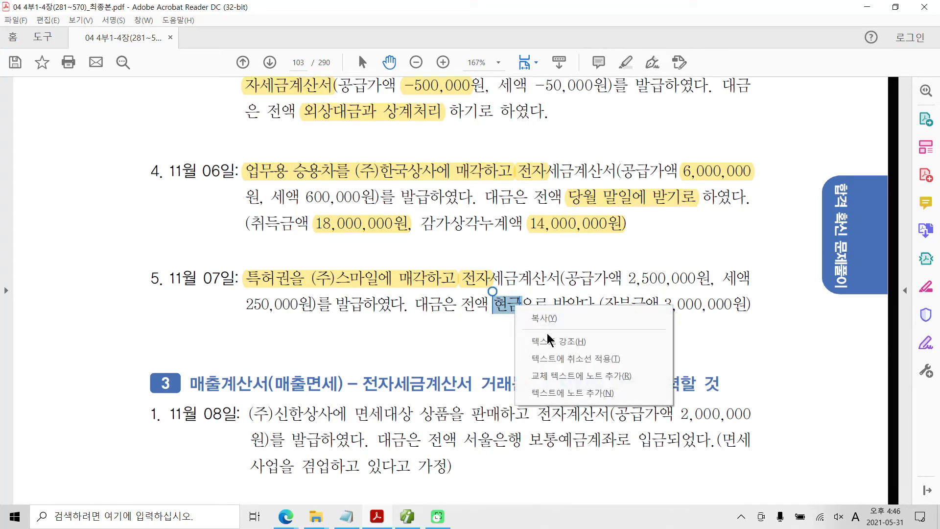
{"action": "left_click", "coordinate": [548, 342]}
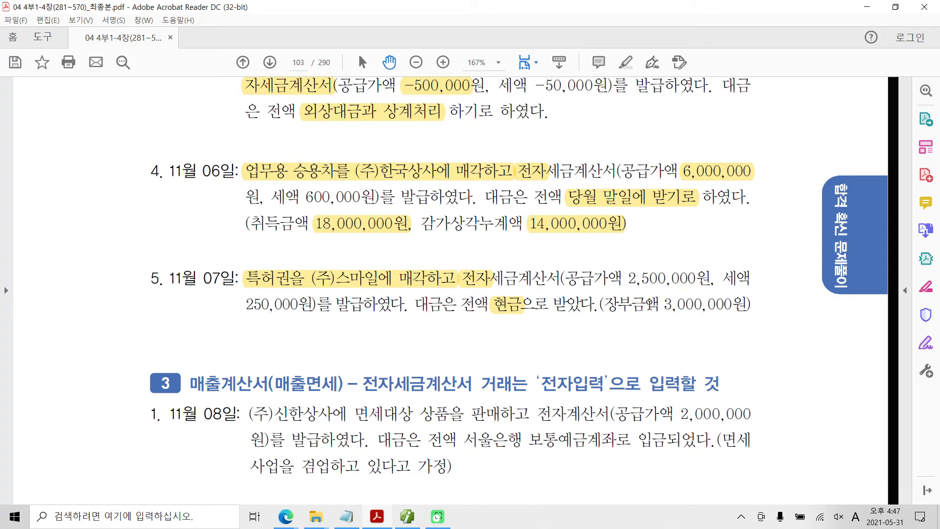
{"action": "right_click", "coordinate": [501, 308]}
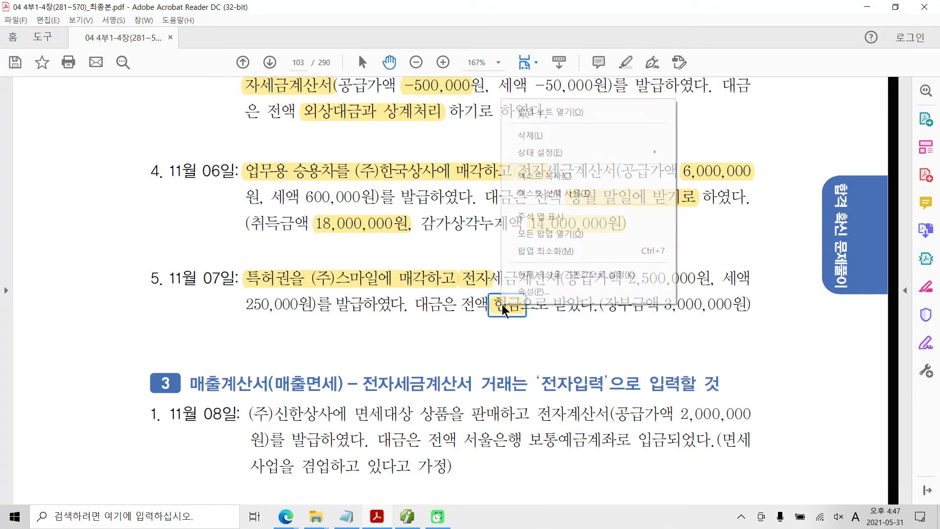
{"action": "left_click", "coordinate": [527, 136]}
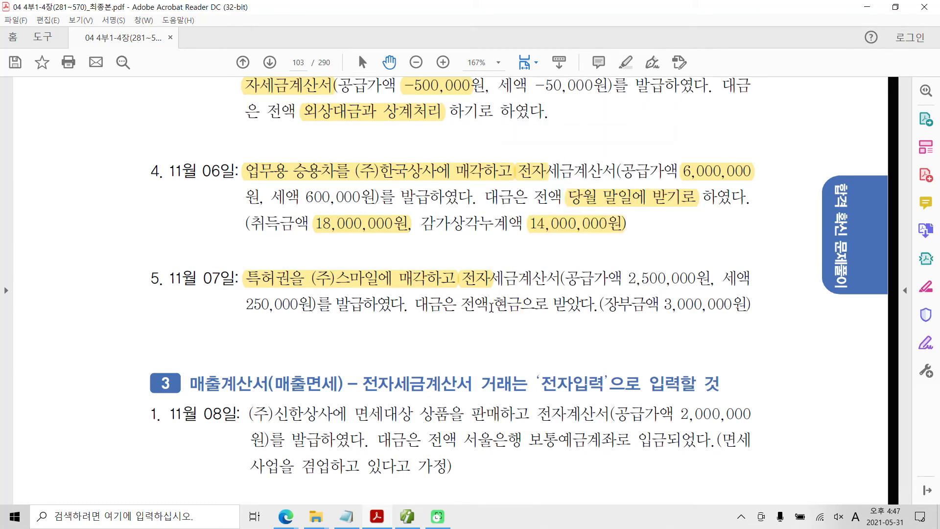
Step: Switch back to 매입매출전표입력, set the date to November 07 and start an entry with type 11 과세
{"action": "left_click", "coordinate": [407, 516]}
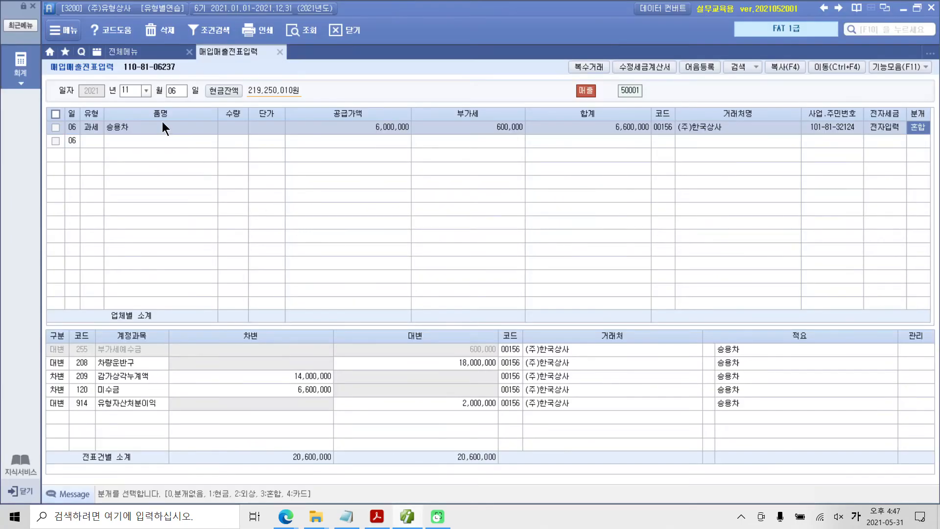
{"action": "left_click", "coordinate": [177, 93]}
{"action": "type", "text": "07"}
{"action": "key", "text": "Return"}
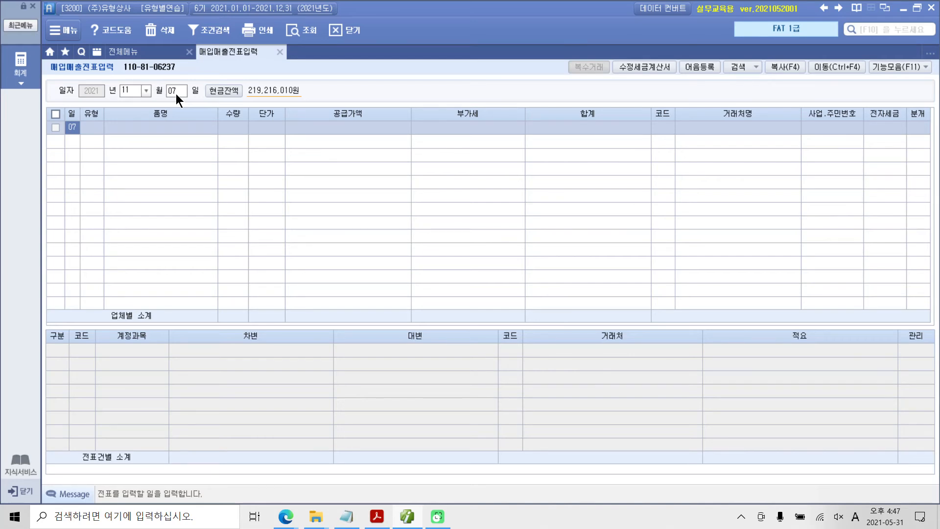
{"action": "key", "text": "Return"}
{"action": "type", "text": "11"}
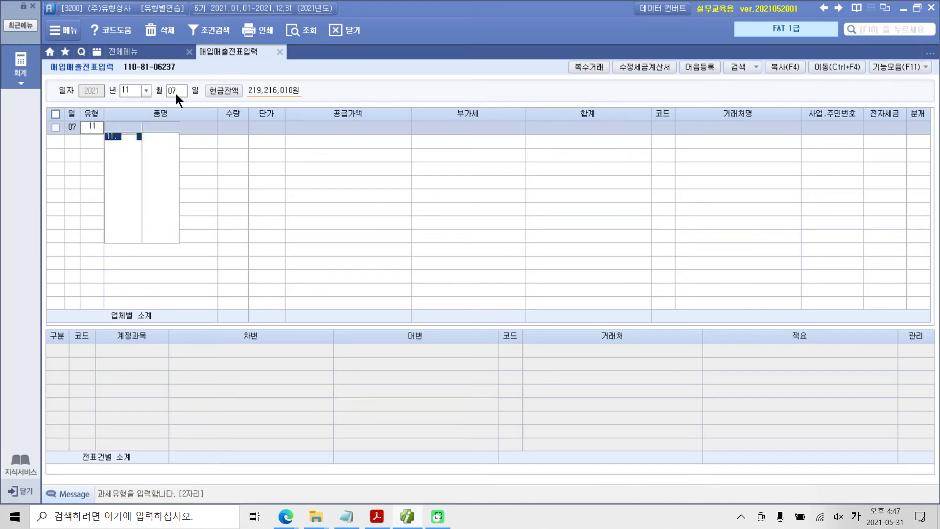
{"action": "key", "text": "Return"}
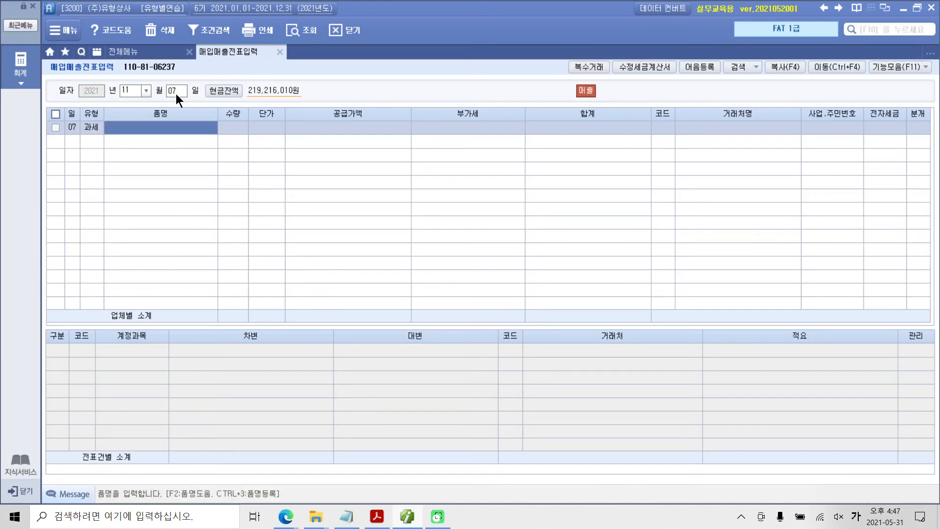
Step: Enter 특허권 as the 품명 of the November 07 entry, leaving quantity and unit price blank
{"action": "type", "text": "특허"}
{"action": "key", "text": "Return"}
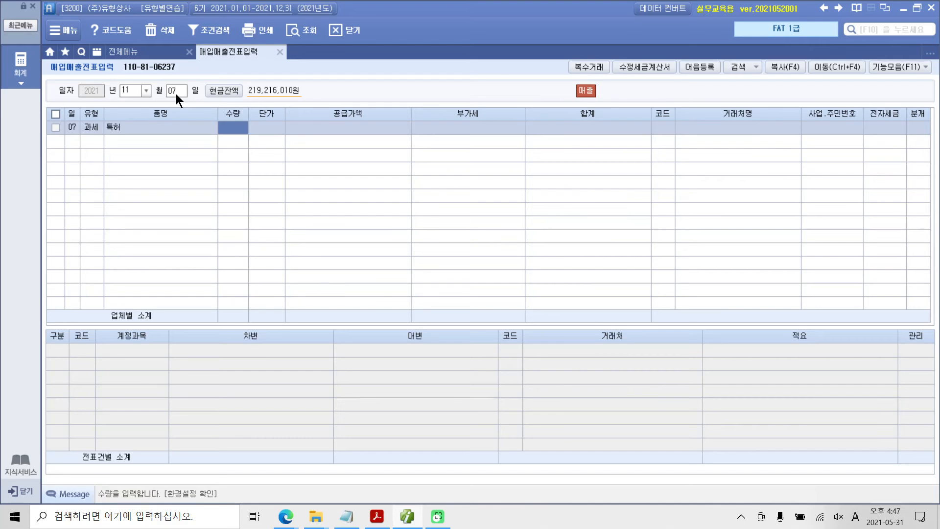
{"action": "key", "text": "shift+Tab"}
{"action": "type", "text": "ㅌ"}
{"action": "type", "text": "특허권"}
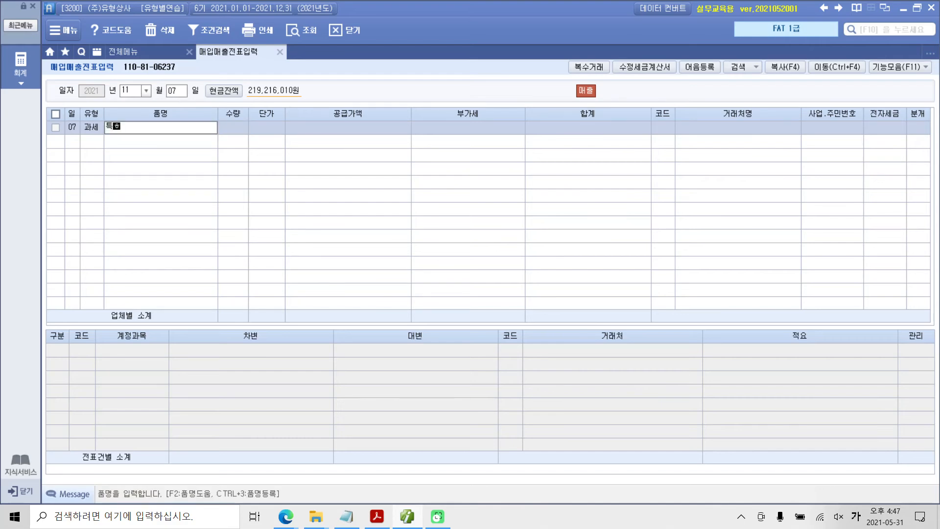
{"action": "key", "text": "Return"}
{"action": "key", "text": "Return"}
{"action": "key", "text": "Return"}
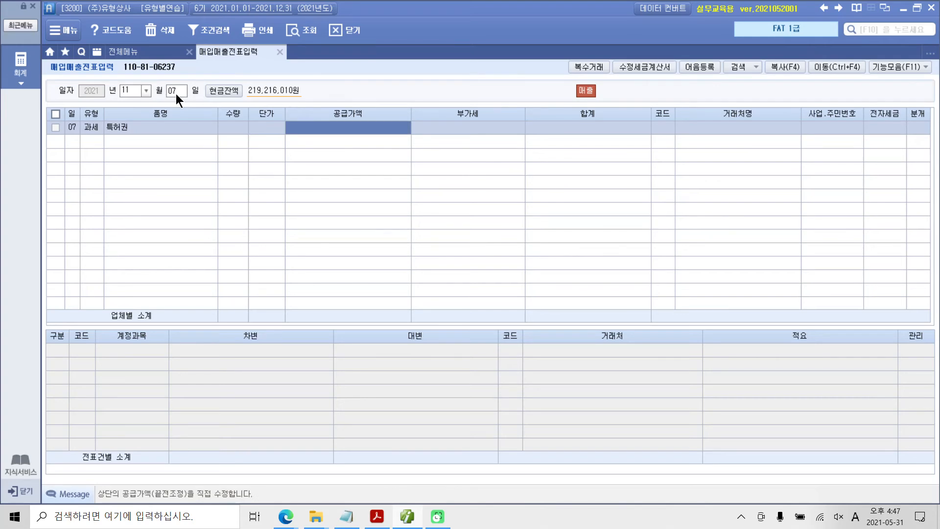
Step: Set the 공급가액 to 2,500,000 and assign (주)스마일 as the 거래처
{"action": "type", "text": "2500000"}
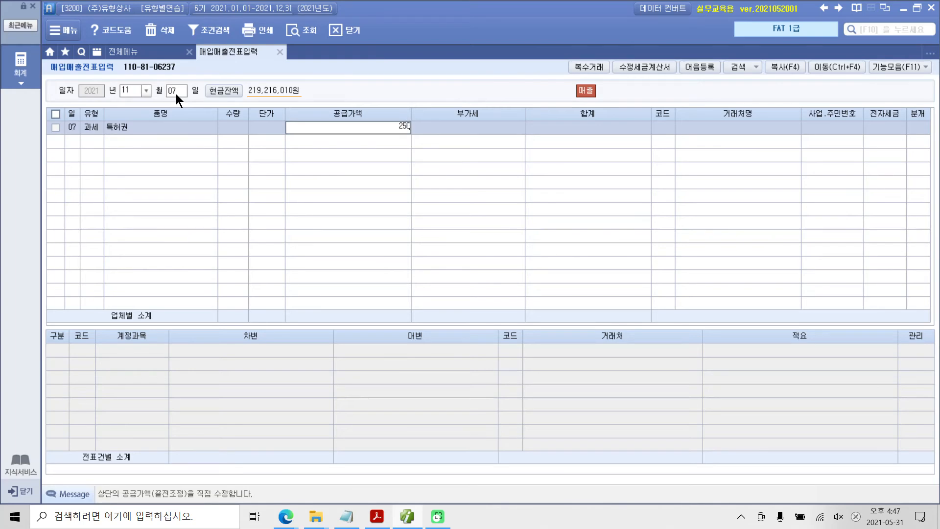
{"action": "key", "text": "Return"}
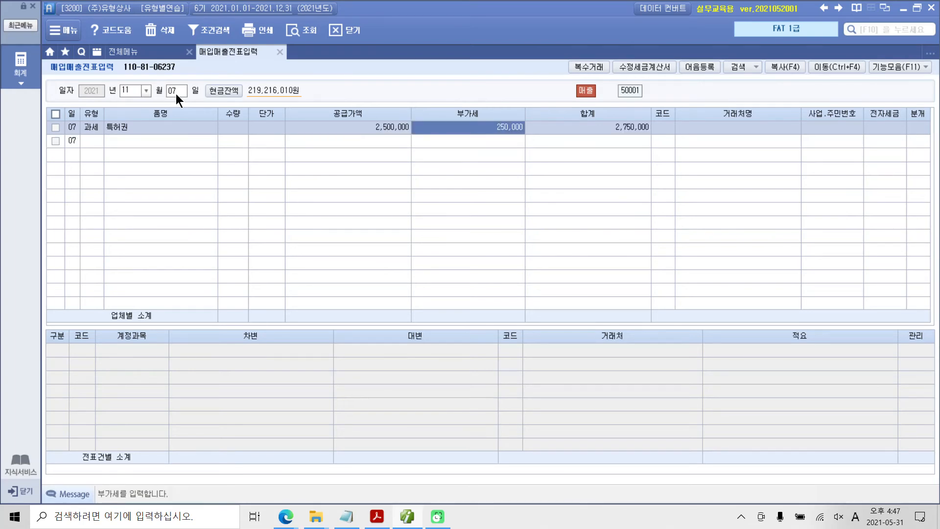
{"action": "key", "text": "Return"}
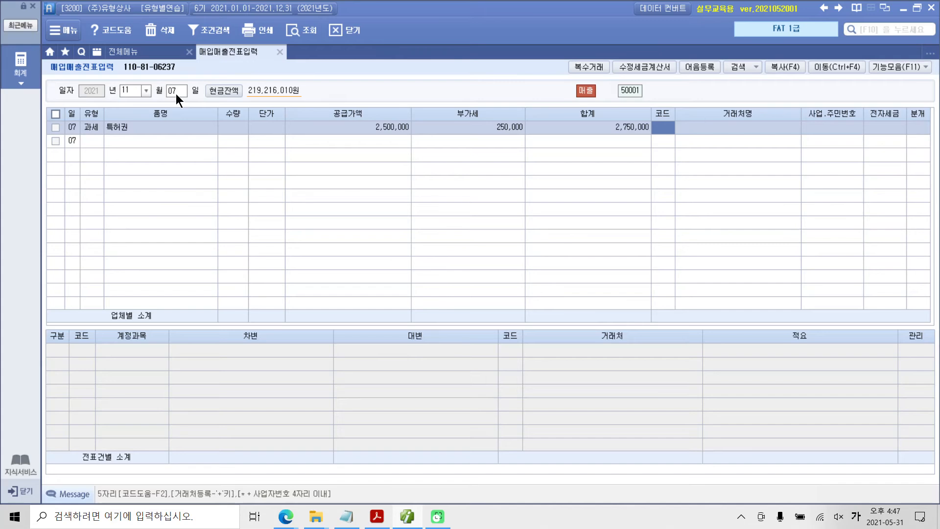
{"action": "type", "text": "스마"}
{"action": "key", "text": "Return"}
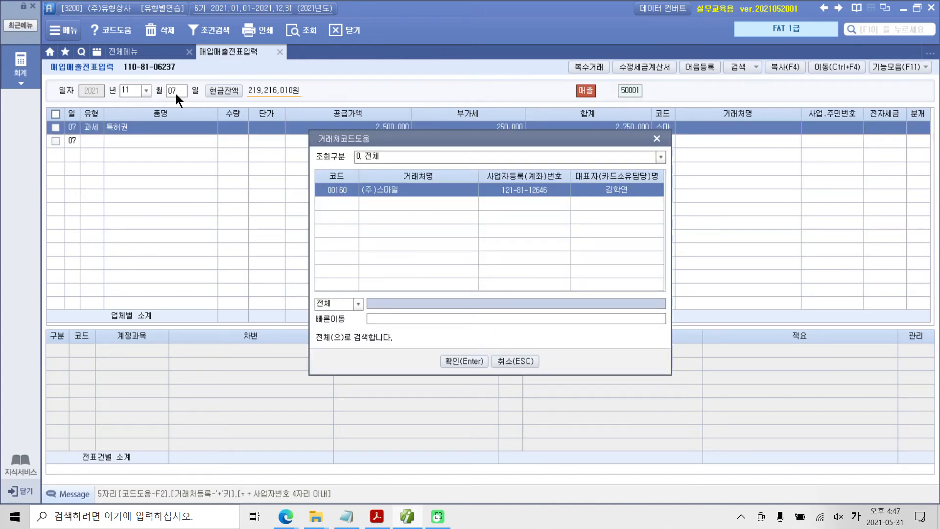
{"action": "key", "text": "Return"}
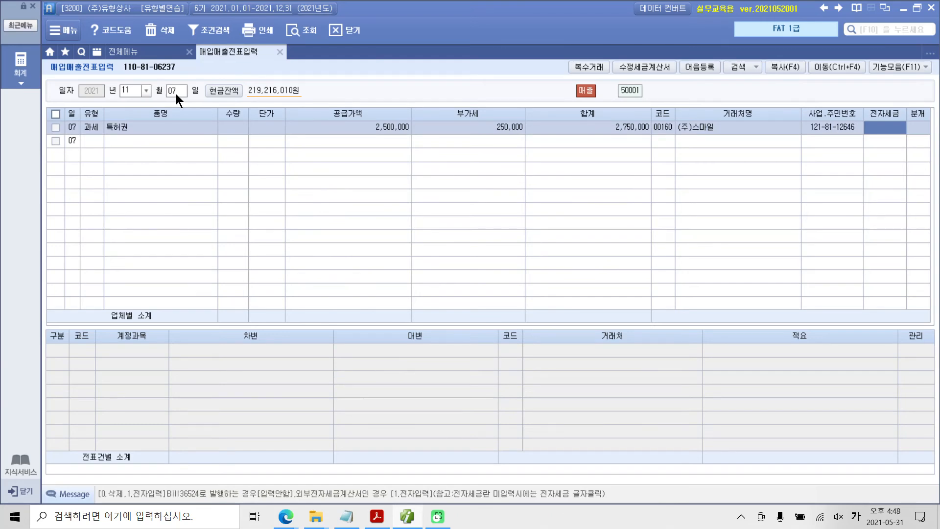
Step: Mark the 특허권 entry as 전자입력 and set its 분개 type to 3 혼합
{"action": "type", "text": "1"}
{"action": "key", "text": "Return"}
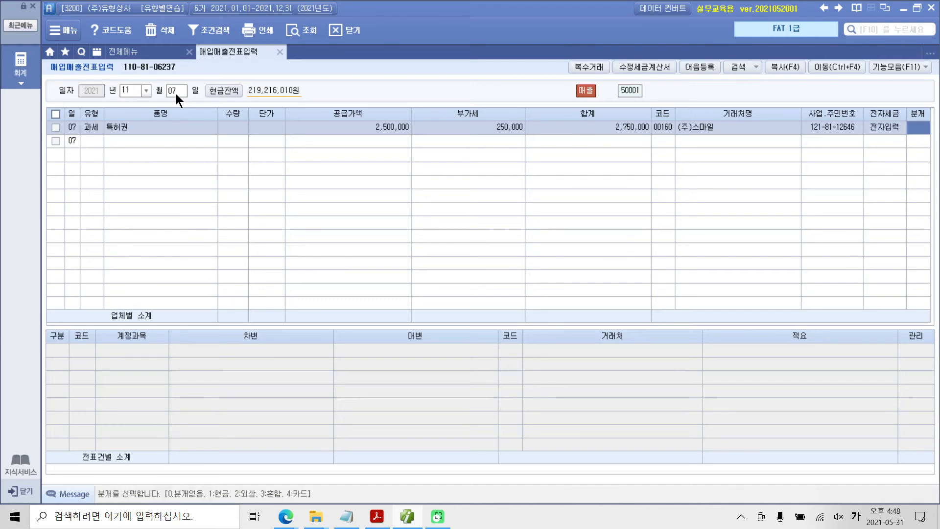
{"action": "type", "text": "3"}
{"action": "key", "text": "Return"}
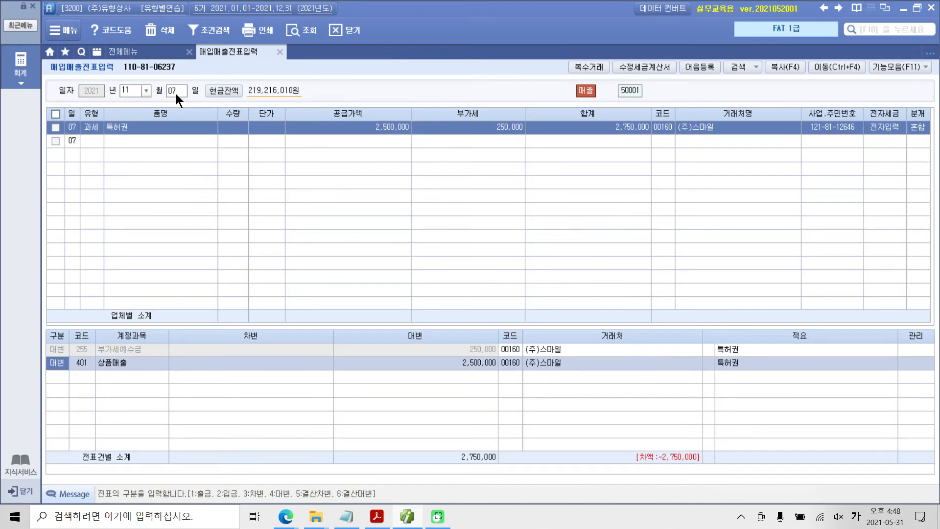
Step: Change the account of the 상품매출 journal line to 232 특허권
{"action": "key", "text": "Return"}
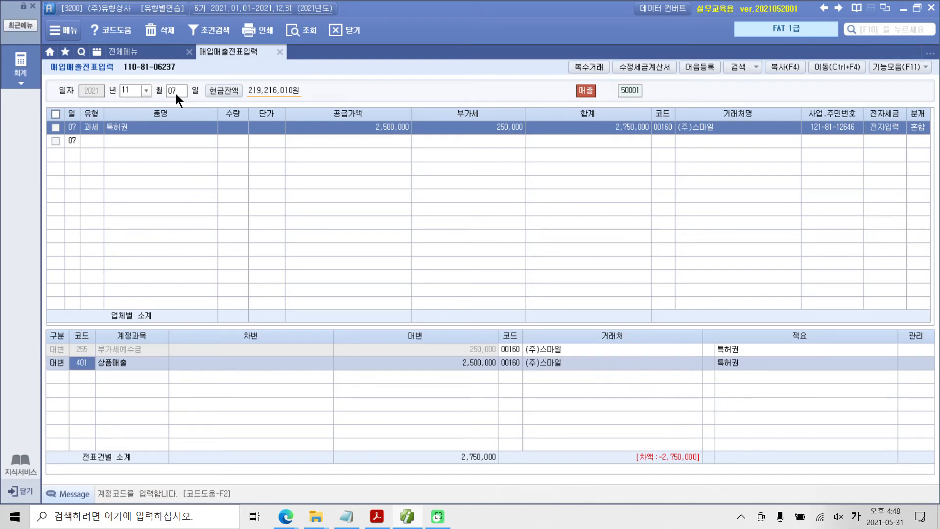
{"action": "mouse_move", "coordinate": [121, 168]}
{"action": "left_mouse_down"}
{"action": "mouse_move", "coordinate": [92, 172]}
{"action": "mouse_move", "coordinate": [133, 169]}
{"action": "left_mouse_up"}
{"action": "left_click_drag", "start_coordinate": [71, 373], "coordinate": [142, 376]}
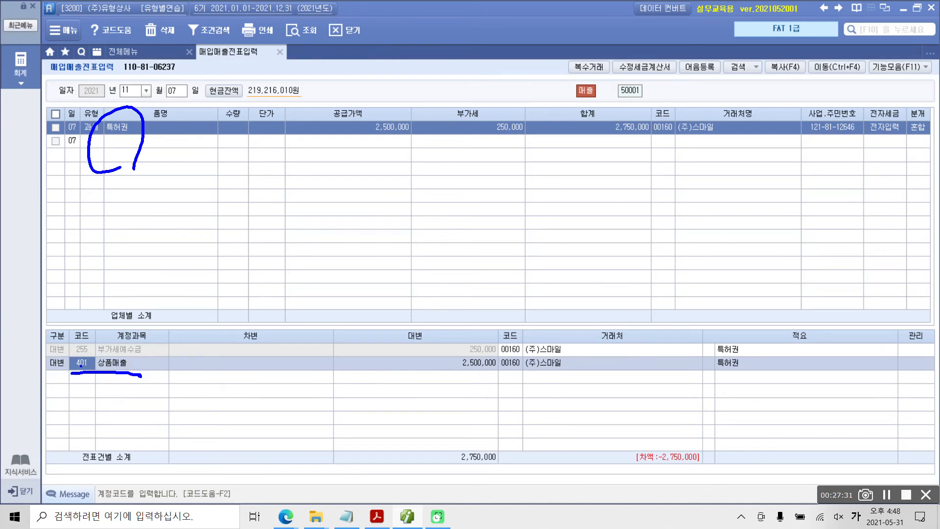
{"action": "key", "text": "Escape"}
{"action": "type", "text": "232"}
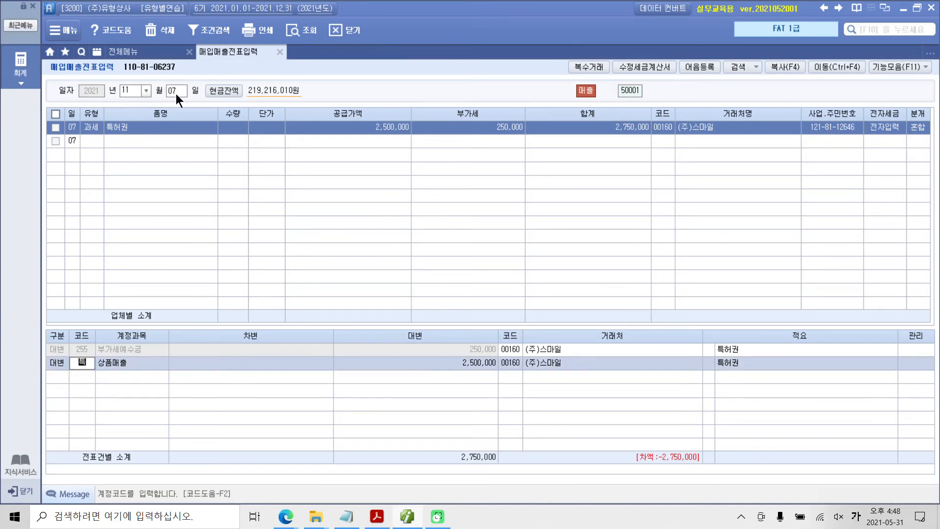
{"action": "key", "text": "Return"}
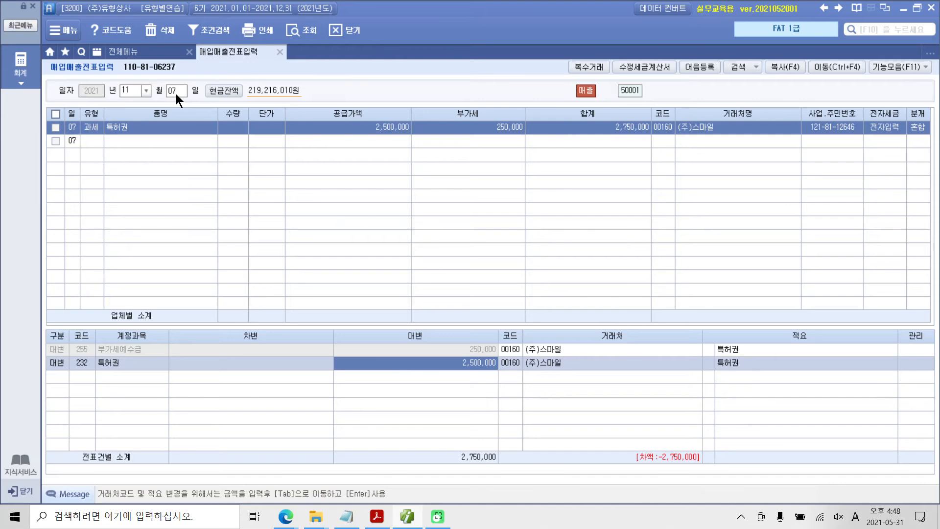
Step: Draw a box around the 특허권 line's 대변 amount and handwrite the note 무형자산 "감누" 없고 직접상각 하므로 above it
{"action": "key", "text": "ctrl+2"}
{"action": "mouse_move", "coordinate": [336, 344]}
{"action": "left_mouse_down"}
{"action": "mouse_move", "coordinate": [329, 389]}
{"action": "mouse_move", "coordinate": [481, 387]}
{"action": "mouse_move", "coordinate": [518, 356]}
{"action": "mouse_move", "coordinate": [392, 346]}
{"action": "mouse_move", "coordinate": [325, 354]}
{"action": "left_mouse_up"}
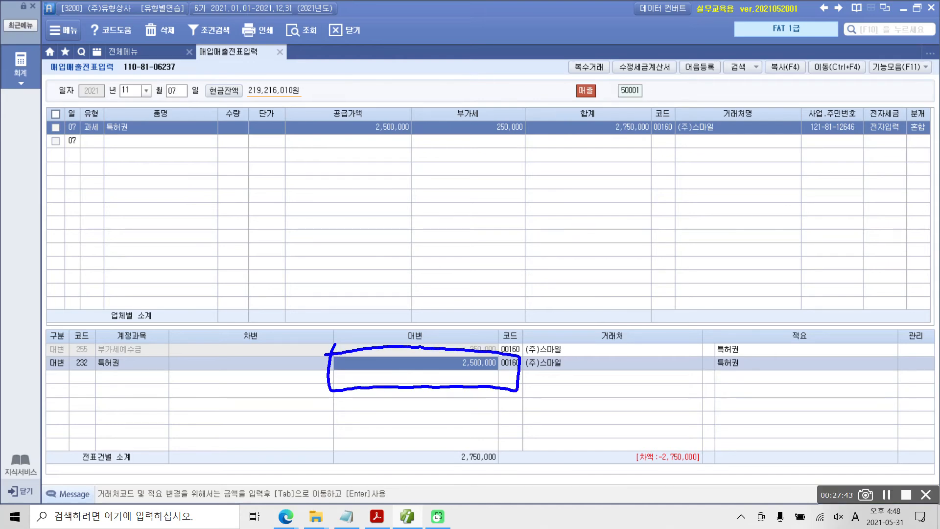
{"action": "left_click_drag", "start_coordinate": [248, 225], "coordinate": [253, 243]}
{"action": "left_click_drag", "start_coordinate": [237, 274], "coordinate": [278, 257]}
{"action": "left_click_drag", "start_coordinate": [264, 259], "coordinate": [263, 289]}
{"action": "mouse_move", "coordinate": [278, 211]}
{"action": "left_mouse_down"}
{"action": "mouse_move", "coordinate": [296, 244]}
{"action": "mouse_move", "coordinate": [313, 243]}
{"action": "mouse_move", "coordinate": [317, 279]}
{"action": "mouse_move", "coordinate": [319, 267]}
{"action": "left_mouse_up"}
{"action": "mouse_move", "coordinate": [333, 240]}
{"action": "left_mouse_down"}
{"action": "mouse_move", "coordinate": [337, 265]}
{"action": "mouse_move", "coordinate": [359, 263]}
{"action": "left_mouse_up"}
{"action": "left_click_drag", "start_coordinate": [361, 217], "coordinate": [363, 277]}
{"action": "mouse_move", "coordinate": [366, 251]}
{"action": "left_mouse_down"}
{"action": "mouse_move", "coordinate": [380, 243]}
{"action": "mouse_move", "coordinate": [380, 255]}
{"action": "left_mouse_up"}
{"action": "left_click_drag", "start_coordinate": [390, 239], "coordinate": [402, 249]}
{"action": "mouse_move", "coordinate": [410, 212]}
{"action": "left_mouse_down"}
{"action": "mouse_move", "coordinate": [411, 248]}
{"action": "mouse_move", "coordinate": [429, 226]}
{"action": "left_mouse_up"}
{"action": "mouse_move", "coordinate": [401, 258]}
{"action": "left_mouse_down"}
{"action": "mouse_move", "coordinate": [401, 272]}
{"action": "mouse_move", "coordinate": [414, 276]}
{"action": "left_mouse_up"}
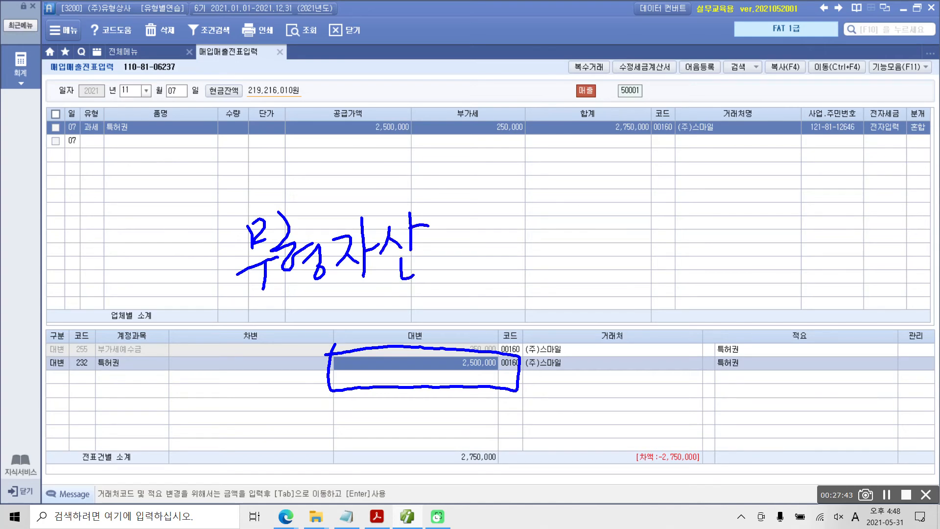
{"action": "left_click_drag", "start_coordinate": [470, 238], "coordinate": [484, 254]}
{"action": "left_click_drag", "start_coordinate": [510, 211], "coordinate": [511, 257]}
{"action": "left_click_drag", "start_coordinate": [512, 228], "coordinate": [532, 220]}
{"action": "mouse_move", "coordinate": [488, 258]}
{"action": "left_mouse_down"}
{"action": "mouse_move", "coordinate": [499, 272]}
{"action": "mouse_move", "coordinate": [513, 258]}
{"action": "left_mouse_up"}
{"action": "left_click_drag", "start_coordinate": [506, 265], "coordinate": [519, 270]}
{"action": "left_click_drag", "start_coordinate": [530, 213], "coordinate": [554, 230]}
{"action": "left_click_drag", "start_coordinate": [530, 262], "coordinate": [566, 249]}
{"action": "left_click_drag", "start_coordinate": [551, 257], "coordinate": [550, 275]}
{"action": "mouse_move", "coordinate": [463, 206]}
{"action": "left_mouse_down"}
{"action": "mouse_move", "coordinate": [463, 223]}
{"action": "mouse_move", "coordinate": [471, 222]}
{"action": "left_mouse_up"}
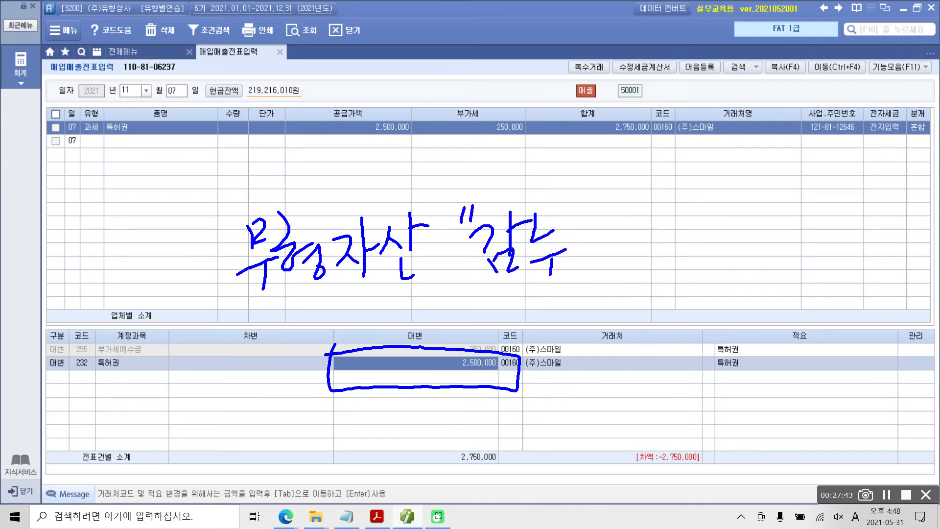
{"action": "mouse_move", "coordinate": [569, 206]}
{"action": "left_mouse_down"}
{"action": "mouse_move", "coordinate": [565, 223]}
{"action": "mouse_move", "coordinate": [638, 235]}
{"action": "mouse_move", "coordinate": [608, 274]}
{"action": "left_mouse_up"}
{"action": "mouse_move", "coordinate": [630, 248]}
{"action": "left_mouse_down"}
{"action": "mouse_move", "coordinate": [631, 262]}
{"action": "mouse_move", "coordinate": [636, 246]}
{"action": "mouse_move", "coordinate": [649, 268]}
{"action": "left_mouse_up"}
{"action": "mouse_move", "coordinate": [655, 229]}
{"action": "left_mouse_down"}
{"action": "mouse_move", "coordinate": [668, 227]}
{"action": "mouse_move", "coordinate": [674, 247]}
{"action": "left_mouse_up"}
{"action": "left_click_drag", "start_coordinate": [655, 254], "coordinate": [682, 269]}
{"action": "mouse_move", "coordinate": [704, 215]}
{"action": "left_mouse_down"}
{"action": "mouse_move", "coordinate": [714, 211]}
{"action": "mouse_move", "coordinate": [703, 240]}
{"action": "left_mouse_up"}
{"action": "left_click_drag", "start_coordinate": [725, 227], "coordinate": [738, 242]}
{"action": "left_click_drag", "start_coordinate": [748, 195], "coordinate": [735, 280]}
{"action": "left_click_drag", "start_coordinate": [754, 214], "coordinate": [756, 242]}
{"action": "mouse_move", "coordinate": [766, 231]}
{"action": "left_mouse_down"}
{"action": "mouse_move", "coordinate": [776, 248]}
{"action": "mouse_move", "coordinate": [797, 225]}
{"action": "mouse_move", "coordinate": [804, 248]}
{"action": "left_mouse_up"}
{"action": "left_click_drag", "start_coordinate": [782, 258], "coordinate": [780, 284]}
{"action": "left_click_drag", "start_coordinate": [808, 246], "coordinate": [794, 268]}
{"action": "left_click_drag", "start_coordinate": [832, 217], "coordinate": [821, 241]}
{"action": "left_click_drag", "start_coordinate": [829, 231], "coordinate": [839, 241]}
{"action": "left_click_drag", "start_coordinate": [849, 205], "coordinate": [848, 250]}
{"action": "left_click_drag", "start_coordinate": [854, 233], "coordinate": [867, 226]}
{"action": "left_click_drag", "start_coordinate": [844, 258], "coordinate": [840, 259]}
{"action": "left_click_drag", "start_coordinate": [866, 225], "coordinate": [866, 245]}
{"action": "left_click_drag", "start_coordinate": [890, 210], "coordinate": [889, 245]}
{"action": "left_click_drag", "start_coordinate": [892, 228], "coordinate": [910, 226]}
{"action": "left_click_drag", "start_coordinate": [863, 265], "coordinate": [873, 303]}
{"action": "mouse_move", "coordinate": [280, 304]}
{"action": "left_mouse_down"}
{"action": "mouse_move", "coordinate": [304, 310]}
{"action": "mouse_move", "coordinate": [294, 342]}
{"action": "left_mouse_up"}
{"action": "left_click_drag", "start_coordinate": [308, 297], "coordinate": [314, 352]}
{"action": "left_click_drag", "start_coordinate": [314, 333], "coordinate": [352, 319]}
{"action": "mouse_move", "coordinate": [348, 323]}
{"action": "left_mouse_down"}
{"action": "mouse_move", "coordinate": [346, 344]}
{"action": "mouse_move", "coordinate": [370, 339]}
{"action": "left_mouse_up"}
{"action": "mouse_move", "coordinate": [375, 298]}
{"action": "left_mouse_down"}
{"action": "mouse_move", "coordinate": [390, 302]}
{"action": "mouse_move", "coordinate": [380, 323]}
{"action": "left_mouse_up"}
{"action": "left_click_drag", "start_coordinate": [378, 329], "coordinate": [408, 334]}
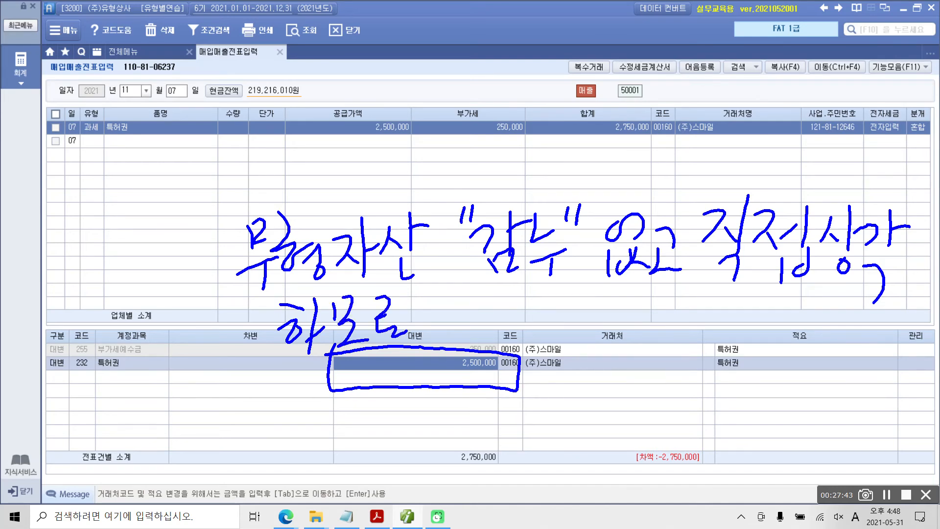
{"action": "key", "text": "ctrl+z"}
{"action": "key", "text": "ctrl+z"}
{"action": "key", "text": "ctrl+z"}
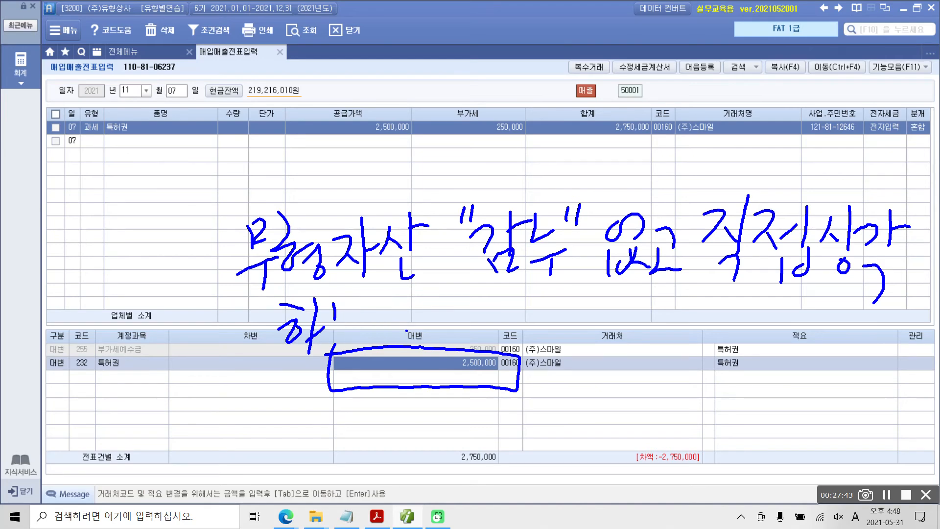
{"action": "left_click_drag", "start_coordinate": [338, 296], "coordinate": [354, 322]}
{"action": "left_click_drag", "start_coordinate": [333, 342], "coordinate": [367, 337]}
{"action": "mouse_move", "coordinate": [373, 290]}
{"action": "left_mouse_down"}
{"action": "mouse_move", "coordinate": [387, 306]}
{"action": "mouse_move", "coordinate": [381, 318]}
{"action": "left_mouse_up"}
{"action": "left_click_drag", "start_coordinate": [382, 319], "coordinate": [398, 333]}
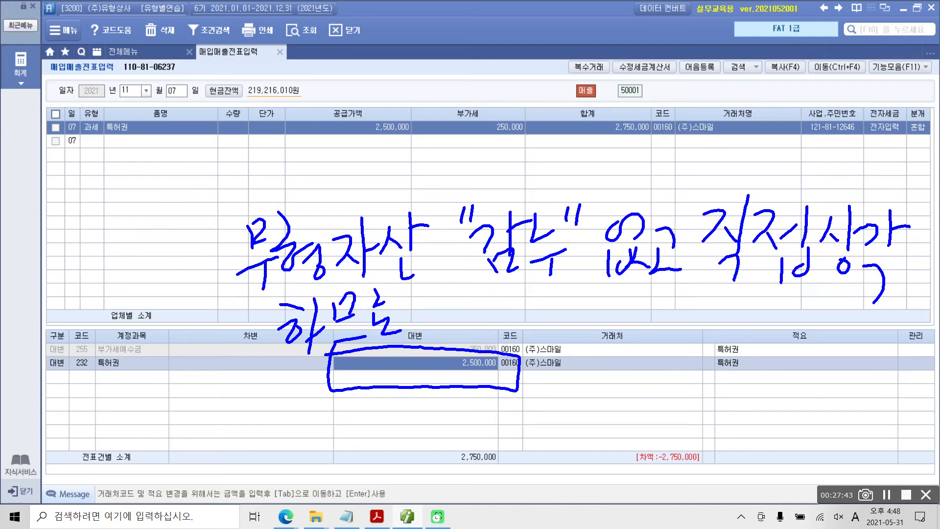
Step: Continue the handwritten note above the journal lines with "장부금액"을 입력 and a closing verb ending
{"action": "left_click_drag", "start_coordinate": [482, 290], "coordinate": [486, 316]}
{"action": "left_click_drag", "start_coordinate": [495, 304], "coordinate": [513, 315]}
{"action": "mouse_move", "coordinate": [525, 279]}
{"action": "left_mouse_down"}
{"action": "mouse_move", "coordinate": [524, 318]}
{"action": "mouse_move", "coordinate": [541, 296]}
{"action": "mouse_move", "coordinate": [518, 326]}
{"action": "left_mouse_up"}
{"action": "left_click_drag", "start_coordinate": [546, 290], "coordinate": [547, 315]}
{"action": "mouse_move", "coordinate": [558, 284]}
{"action": "left_mouse_down"}
{"action": "mouse_move", "coordinate": [566, 310]}
{"action": "mouse_move", "coordinate": [565, 301]}
{"action": "left_mouse_up"}
{"action": "mouse_move", "coordinate": [541, 321]}
{"action": "left_mouse_down"}
{"action": "mouse_move", "coordinate": [565, 316]}
{"action": "mouse_move", "coordinate": [552, 342]}
{"action": "left_mouse_up"}
{"action": "left_click_drag", "start_coordinate": [572, 289], "coordinate": [590, 313]}
{"action": "mouse_move", "coordinate": [578, 312]}
{"action": "left_mouse_down"}
{"action": "mouse_move", "coordinate": [613, 304]}
{"action": "mouse_move", "coordinate": [587, 343]}
{"action": "left_mouse_up"}
{"action": "left_click_drag", "start_coordinate": [587, 323], "coordinate": [602, 342]}
{"action": "left_click_drag", "start_coordinate": [620, 302], "coordinate": [632, 310]}
{"action": "mouse_move", "coordinate": [628, 307]}
{"action": "left_mouse_down"}
{"action": "mouse_move", "coordinate": [632, 316]}
{"action": "mouse_move", "coordinate": [645, 304]}
{"action": "left_mouse_up"}
{"action": "left_click_drag", "start_coordinate": [647, 288], "coordinate": [646, 343]}
{"action": "mouse_move", "coordinate": [456, 289]}
{"action": "left_mouse_down"}
{"action": "mouse_move", "coordinate": [458, 300]}
{"action": "mouse_move", "coordinate": [474, 297]}
{"action": "left_mouse_up"}
{"action": "left_click_drag", "start_coordinate": [666, 295], "coordinate": [661, 310]}
{"action": "left_click_drag", "start_coordinate": [675, 301], "coordinate": [672, 316]}
{"action": "left_click_drag", "start_coordinate": [709, 290], "coordinate": [722, 298]}
{"action": "mouse_move", "coordinate": [687, 323]}
{"action": "left_mouse_down"}
{"action": "mouse_move", "coordinate": [729, 318]}
{"action": "mouse_move", "coordinate": [725, 341]}
{"action": "left_mouse_up"}
{"action": "left_click_drag", "start_coordinate": [754, 303], "coordinate": [753, 306]}
{"action": "left_click_drag", "start_coordinate": [784, 295], "coordinate": [767, 345]}
{"action": "left_click_drag", "start_coordinate": [791, 308], "coordinate": [803, 342]}
{"action": "mouse_move", "coordinate": [801, 303]}
{"action": "left_mouse_down"}
{"action": "mouse_move", "coordinate": [815, 303]}
{"action": "mouse_move", "coordinate": [826, 330]}
{"action": "left_mouse_up"}
{"action": "mouse_move", "coordinate": [824, 318]}
{"action": "left_mouse_down"}
{"action": "mouse_move", "coordinate": [850, 304]}
{"action": "mouse_move", "coordinate": [862, 336]}
{"action": "left_mouse_up"}
{"action": "left_click_drag", "start_coordinate": [843, 335], "coordinate": [865, 356]}
{"action": "left_click_drag", "start_coordinate": [869, 296], "coordinate": [881, 308]}
{"action": "mouse_move", "coordinate": [862, 321]}
{"action": "left_mouse_down"}
{"action": "mouse_move", "coordinate": [876, 318]}
{"action": "mouse_move", "coordinate": [900, 346]}
{"action": "left_mouse_up"}
{"action": "mouse_move", "coordinate": [901, 332]}
{"action": "left_mouse_down"}
{"action": "mouse_move", "coordinate": [917, 325]}
{"action": "mouse_move", "coordinate": [897, 356]}
{"action": "mouse_move", "coordinate": [913, 357]}
{"action": "left_mouse_up"}
{"action": "left_click_drag", "start_coordinate": [907, 316], "coordinate": [928, 331]}
{"action": "left_click_drag", "start_coordinate": [928, 313], "coordinate": [915, 377]}
{"action": "left_click_drag", "start_coordinate": [925, 339], "coordinate": [939, 340]}
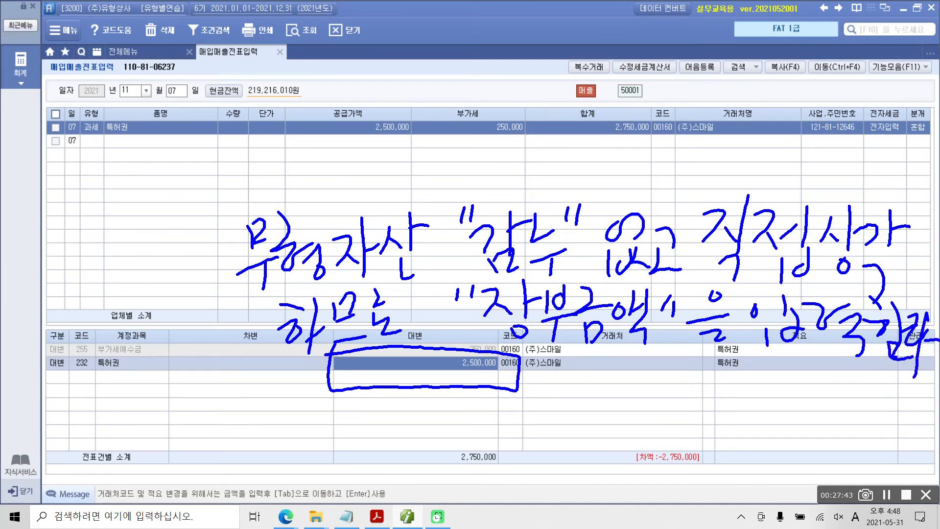
Step: Undo the strokes written after 입력 and underline the note's second line
{"action": "key", "text": "ctrl+z"}
{"action": "key", "text": "ctrl+z"}
{"action": "key", "text": "ctrl+z"}
{"action": "key", "text": "ctrl+z"}
{"action": "key", "text": "ctrl+z"}
{"action": "key", "text": "ctrl+z"}
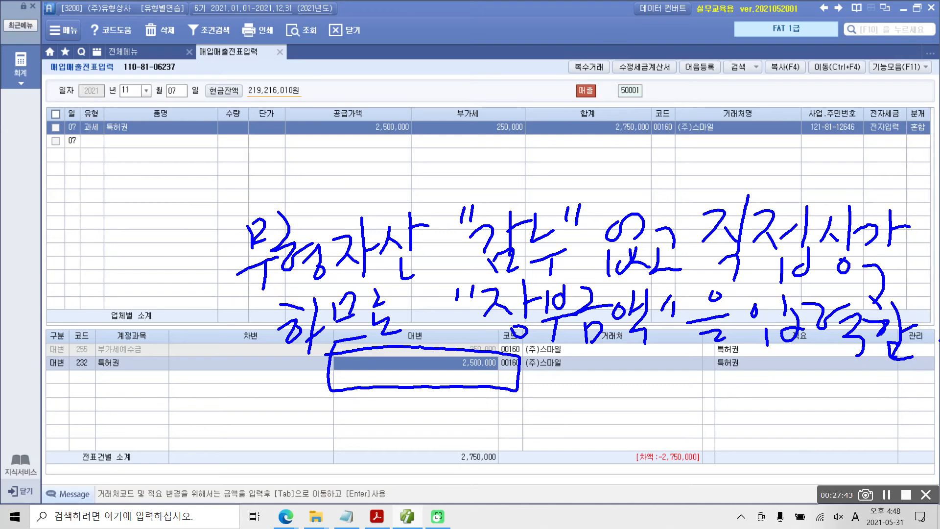
{"action": "key", "text": "ctrl+z"}
{"action": "key", "text": "ctrl+z"}
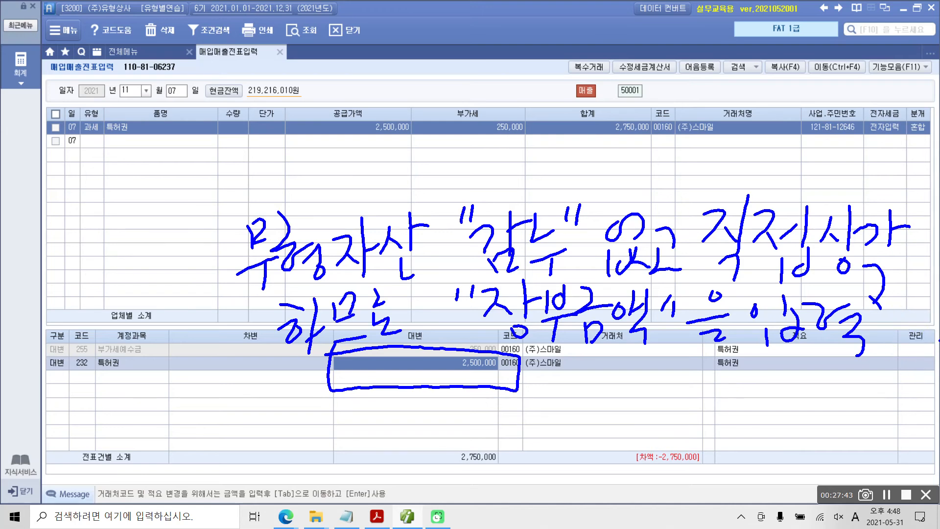
{"action": "mouse_move", "coordinate": [502, 350]}
{"action": "left_mouse_down"}
{"action": "mouse_move", "coordinate": [874, 367]}
{"action": "mouse_move", "coordinate": [789, 368]}
{"action": "mouse_move", "coordinate": [855, 375]}
{"action": "left_mouse_up"}
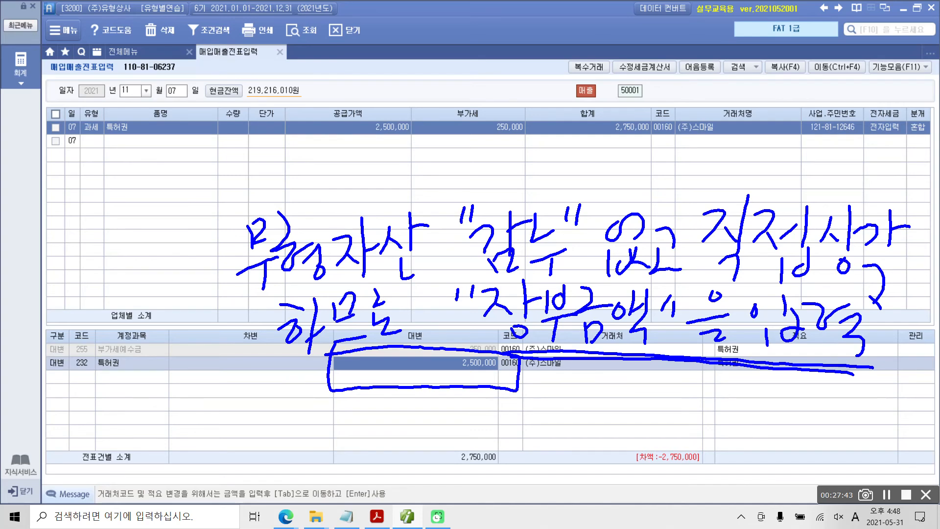
{"action": "key", "text": "Escape"}
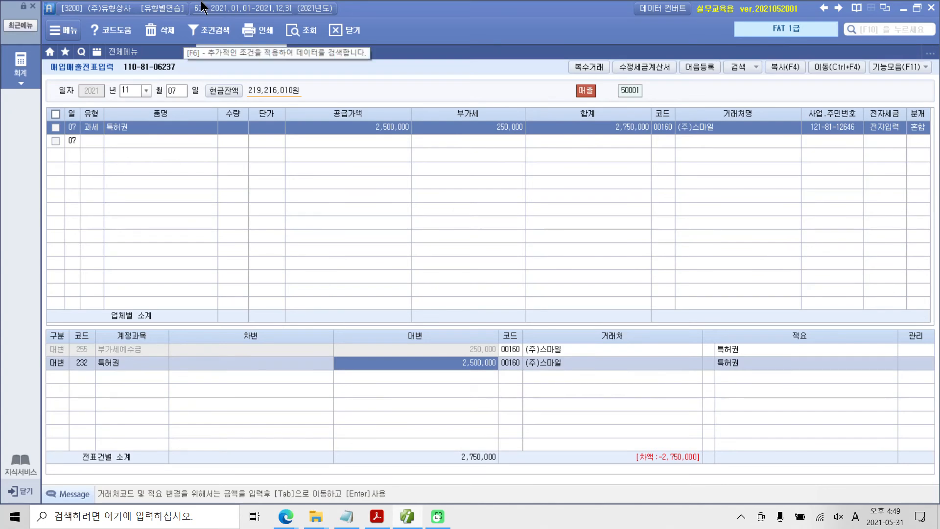
Step: Set the 대변 amount of the 특허권 journal line to 3,000,000
{"action": "type", "text": "3,000,000"}
{"action": "key", "text": "Return"}
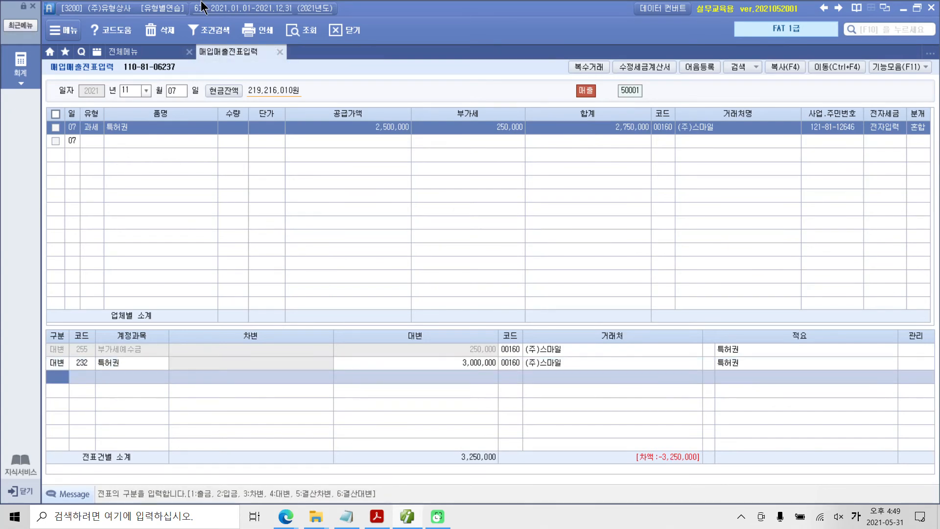
Step: Circle the 구분 and 코드 cells of the journal lines, then draw an arrow from the circled 합계 amount to the 차변 column
{"action": "key", "text": "F6"}
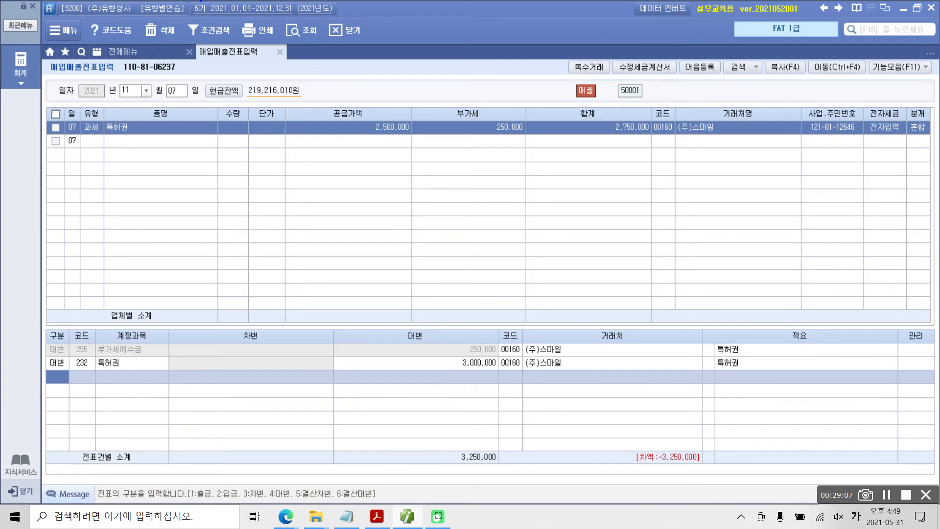
{"action": "mouse_move", "coordinate": [77, 363]}
{"action": "left_mouse_down"}
{"action": "mouse_move", "coordinate": [49, 399]}
{"action": "mouse_move", "coordinate": [60, 419]}
{"action": "left_mouse_up"}
{"action": "left_click_drag", "start_coordinate": [60, 406], "coordinate": [74, 405]}
{"action": "left_click_drag", "start_coordinate": [68, 370], "coordinate": [100, 369]}
{"action": "mouse_move", "coordinate": [99, 407]}
{"action": "left_mouse_down"}
{"action": "mouse_move", "coordinate": [118, 394]}
{"action": "mouse_move", "coordinate": [111, 411]}
{"action": "left_mouse_up"}
{"action": "left_click_drag", "start_coordinate": [132, 386], "coordinate": [136, 397]}
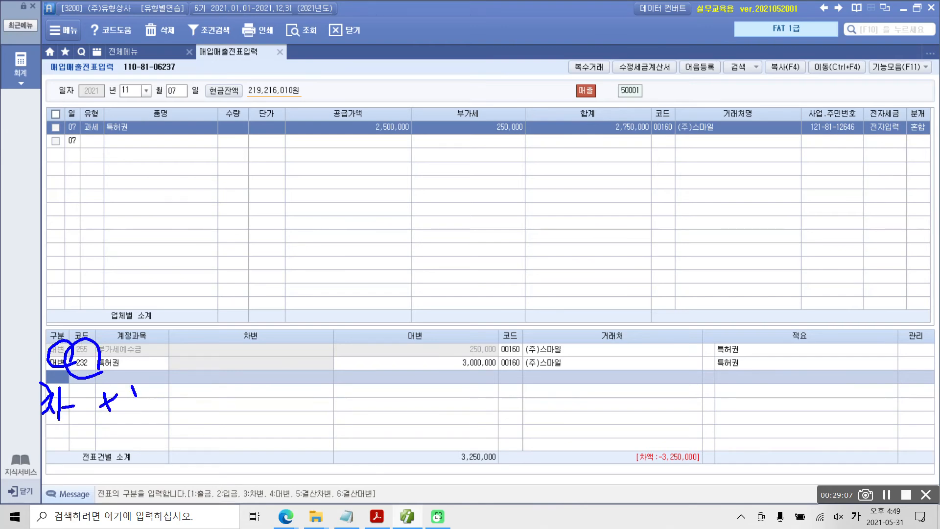
{"action": "key", "text": "Escape"}
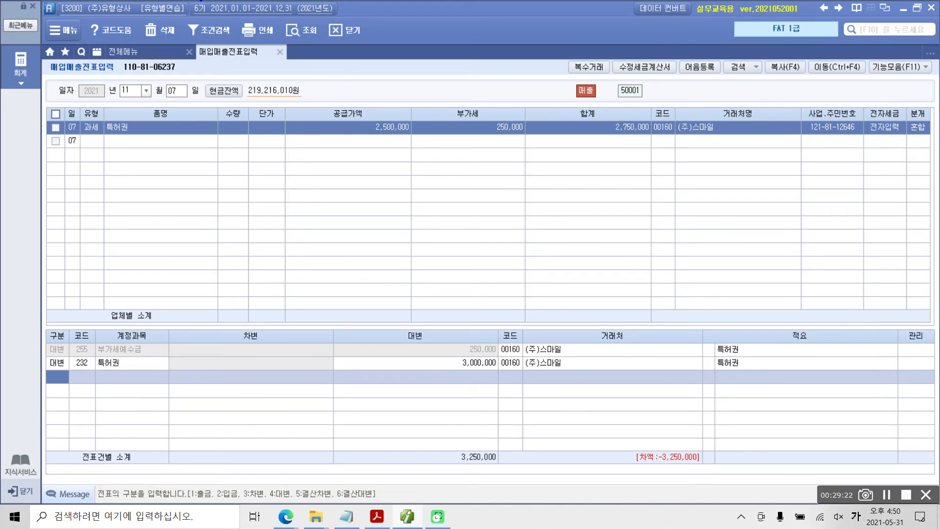
{"action": "mouse_move", "coordinate": [650, 161]}
{"action": "left_mouse_down"}
{"action": "mouse_move", "coordinate": [587, 115]}
{"action": "mouse_move", "coordinate": [669, 156]}
{"action": "mouse_move", "coordinate": [526, 221]}
{"action": "mouse_move", "coordinate": [256, 392]}
{"action": "left_mouse_up"}
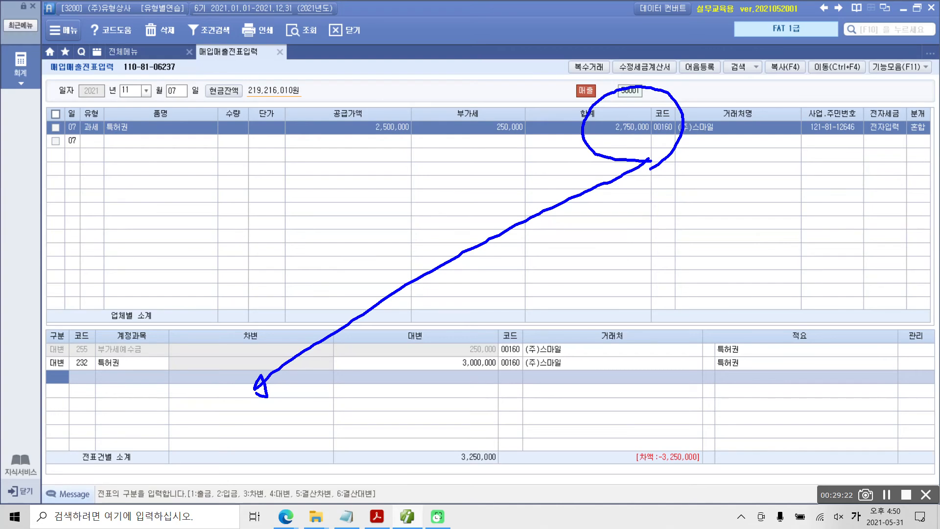
{"action": "key", "text": "Escape"}
Step: Add a 차변 journal line for account 101 현금 with the amount 2,750,000
{"action": "type", "text": "3"}
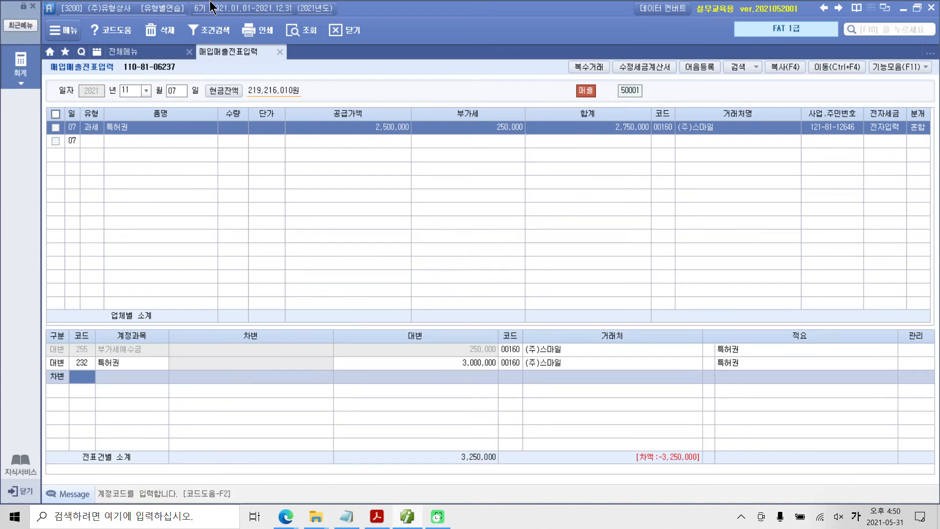
{"action": "type", "text": "101"}
{"action": "key", "text": "Return"}
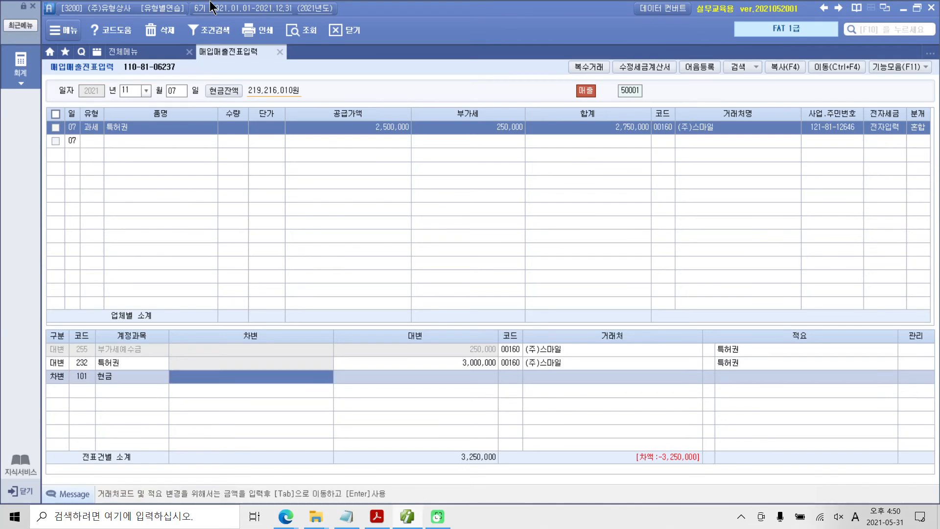
{"action": "type", "text": "2,750,000"}
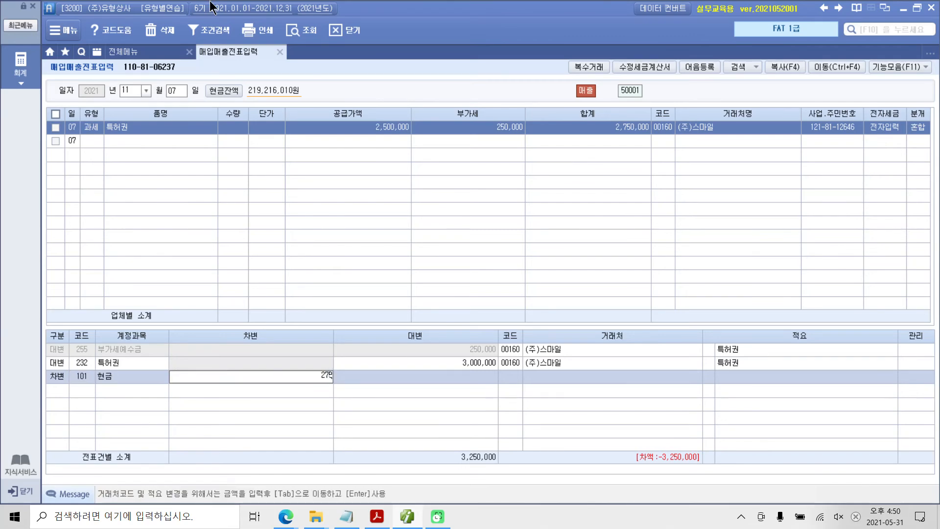
{"action": "key", "text": "Return"}
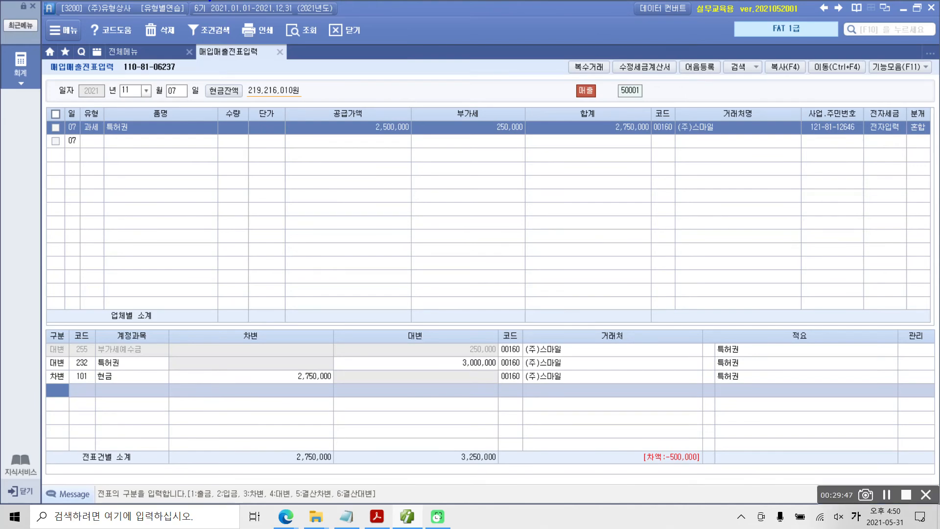
Step: Draw a box around the 차액 figure and handwrite the underlined note 무형자산처분손실 above the journal lines
{"action": "mouse_move", "coordinate": [621, 432]}
{"action": "left_mouse_down"}
{"action": "mouse_move", "coordinate": [635, 482]}
{"action": "mouse_move", "coordinate": [722, 458]}
{"action": "mouse_move", "coordinate": [636, 421]}
{"action": "mouse_move", "coordinate": [604, 425]}
{"action": "left_mouse_up"}
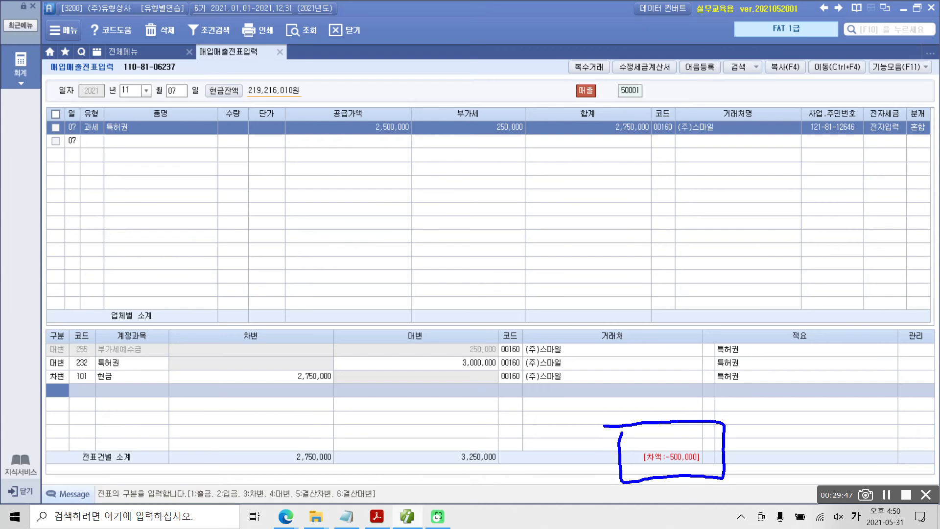
{"action": "mouse_move", "coordinate": [391, 245]}
{"action": "left_mouse_down"}
{"action": "mouse_move", "coordinate": [402, 295]}
{"action": "mouse_move", "coordinate": [430, 267]}
{"action": "left_mouse_up"}
{"action": "mouse_move", "coordinate": [386, 309]}
{"action": "left_mouse_down"}
{"action": "mouse_move", "coordinate": [432, 291]}
{"action": "mouse_move", "coordinate": [420, 327]}
{"action": "left_mouse_up"}
{"action": "mouse_move", "coordinate": [444, 244]}
{"action": "left_mouse_down"}
{"action": "mouse_move", "coordinate": [456, 296]}
{"action": "mouse_move", "coordinate": [476, 272]}
{"action": "left_mouse_up"}
{"action": "left_click_drag", "start_coordinate": [473, 286], "coordinate": [465, 295]}
{"action": "left_click_drag", "start_coordinate": [479, 316], "coordinate": [472, 307]}
{"action": "left_click_drag", "start_coordinate": [496, 269], "coordinate": [496, 303]}
{"action": "left_click_drag", "start_coordinate": [510, 291], "coordinate": [517, 297]}
{"action": "left_click_drag", "start_coordinate": [531, 255], "coordinate": [526, 317]}
{"action": "left_click_drag", "start_coordinate": [534, 294], "coordinate": [543, 290]}
{"action": "left_click_drag", "start_coordinate": [553, 278], "coordinate": [562, 285]}
{"action": "left_click_drag", "start_coordinate": [570, 252], "coordinate": [571, 290]}
{"action": "left_click_drag", "start_coordinate": [578, 270], "coordinate": [592, 269]}
{"action": "left_click_drag", "start_coordinate": [556, 299], "coordinate": [571, 316]}
{"action": "left_click_drag", "start_coordinate": [597, 244], "coordinate": [606, 265]}
{"action": "left_click_drag", "start_coordinate": [589, 278], "coordinate": [610, 297]}
{"action": "left_click_drag", "start_coordinate": [626, 279], "coordinate": [616, 292]}
{"action": "mouse_move", "coordinate": [622, 247]}
{"action": "left_mouse_down"}
{"action": "mouse_move", "coordinate": [619, 323]}
{"action": "mouse_move", "coordinate": [647, 280]}
{"action": "left_mouse_up"}
{"action": "left_click_drag", "start_coordinate": [669, 251], "coordinate": [666, 264]}
{"action": "left_click_drag", "start_coordinate": [624, 294], "coordinate": [677, 301]}
{"action": "left_click_drag", "start_coordinate": [700, 251], "coordinate": [688, 274]}
{"action": "left_click_drag", "start_coordinate": [698, 262], "coordinate": [720, 268]}
{"action": "mouse_move", "coordinate": [685, 294]}
{"action": "left_mouse_down"}
{"action": "mouse_move", "coordinate": [720, 278]}
{"action": "mouse_move", "coordinate": [720, 303]}
{"action": "left_mouse_up"}
{"action": "mouse_move", "coordinate": [737, 264]}
{"action": "left_mouse_down"}
{"action": "mouse_move", "coordinate": [722, 283]}
{"action": "mouse_move", "coordinate": [748, 277]}
{"action": "left_mouse_up"}
{"action": "mouse_move", "coordinate": [754, 239]}
{"action": "left_mouse_down"}
{"action": "mouse_move", "coordinate": [750, 296]}
{"action": "mouse_move", "coordinate": [769, 318]}
{"action": "left_mouse_up"}
{"action": "left_click_drag", "start_coordinate": [376, 328], "coordinate": [811, 336]}
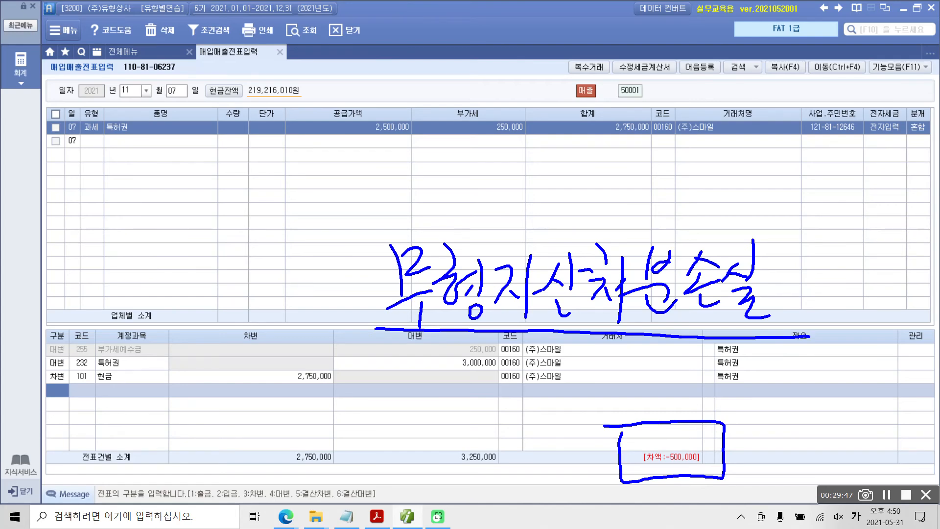
Step: Add a 차변 journal line for account 952 무형자산처분손실 with the amount 500,000
{"action": "type", "text": "3"}
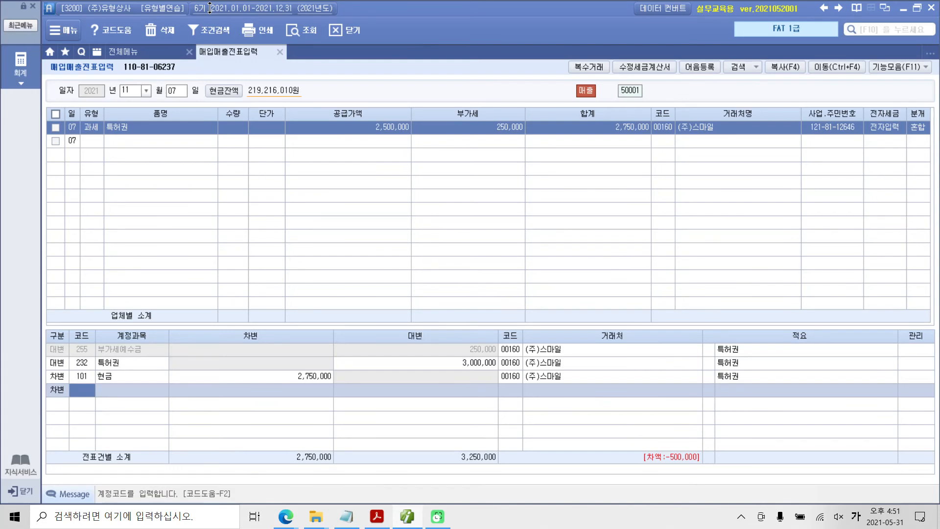
{"action": "type", "text": "무형"}
{"action": "key", "text": "Return"}
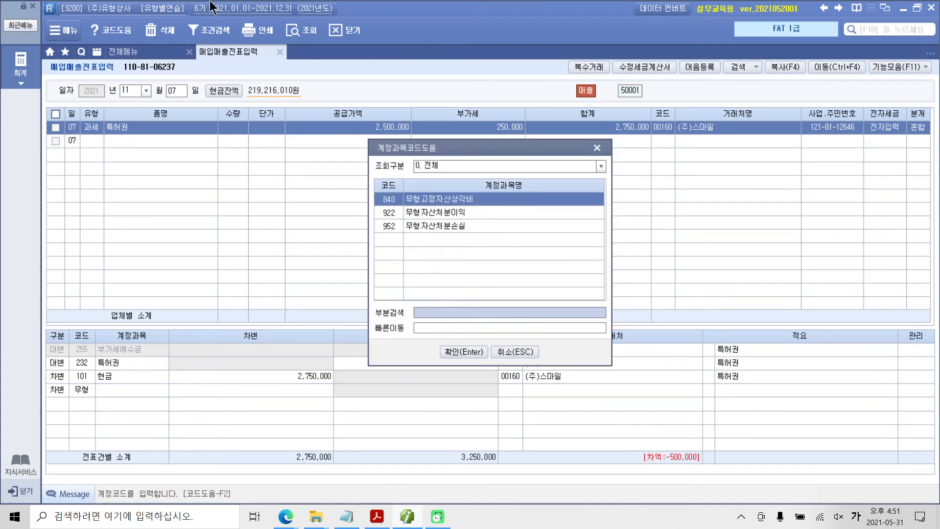
{"action": "key", "text": "Down"}
{"action": "key", "text": "Down"}
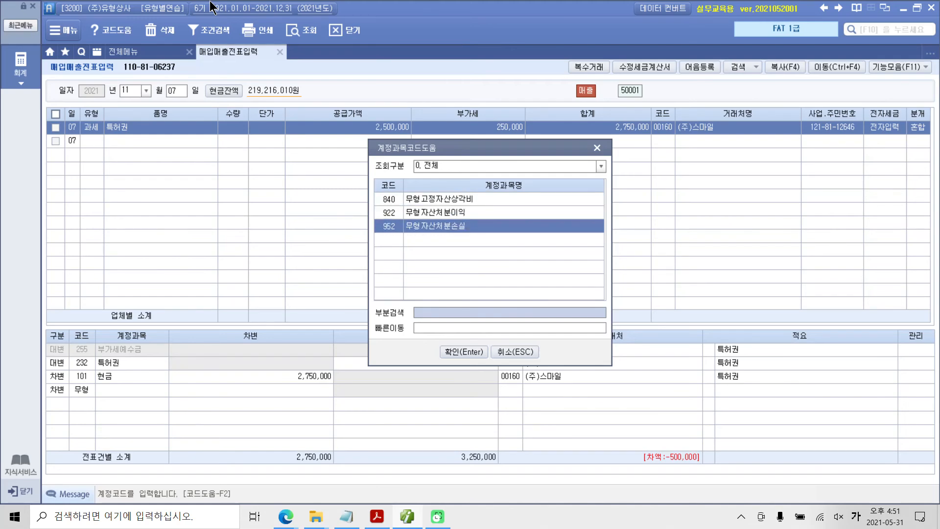
{"action": "key", "text": "Return"}
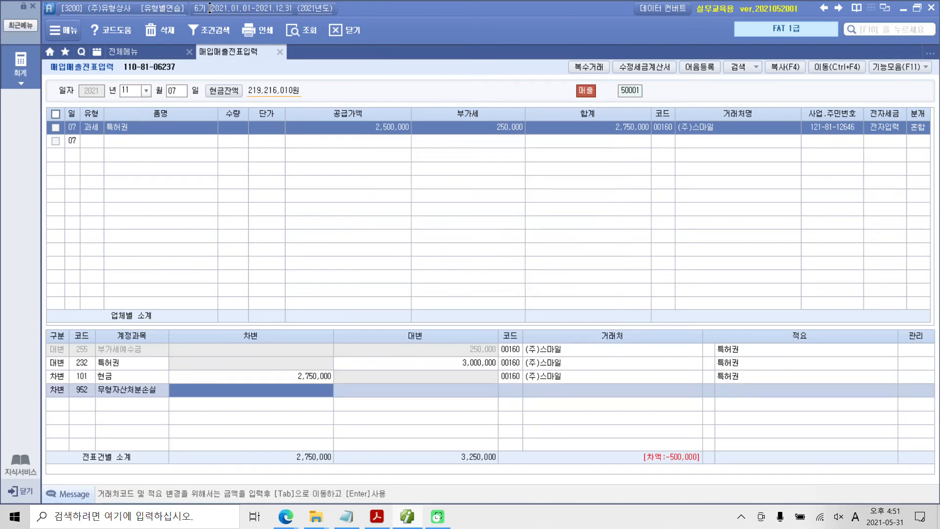
{"action": "type", "text": "5000000"}
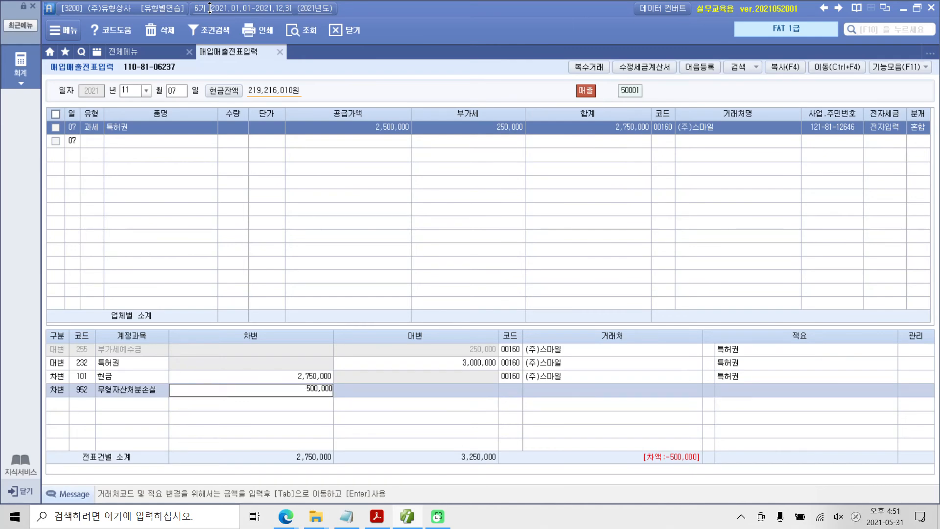
{"action": "key", "text": "Return"}
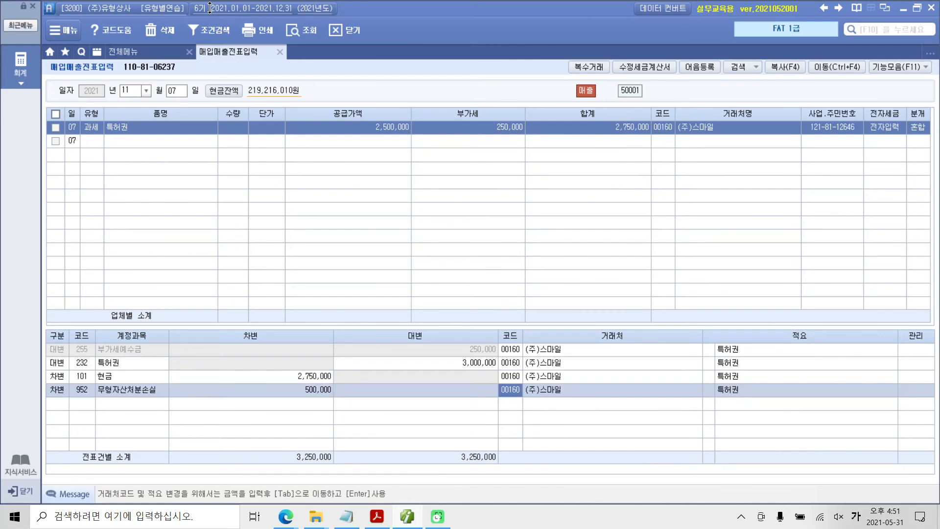
Step: Circle the journal lines' 거래처 codes and draw an equals sign between the 차변 and 대변 totals
{"action": "mouse_move", "coordinate": [541, 427]}
{"action": "left_mouse_down"}
{"action": "mouse_move", "coordinate": [581, 343]}
{"action": "mouse_move", "coordinate": [577, 410]}
{"action": "left_mouse_up"}
{"action": "mouse_move", "coordinate": [371, 441]}
{"action": "left_mouse_down"}
{"action": "mouse_move", "coordinate": [402, 440]}
{"action": "mouse_move", "coordinate": [407, 458]}
{"action": "left_mouse_up"}
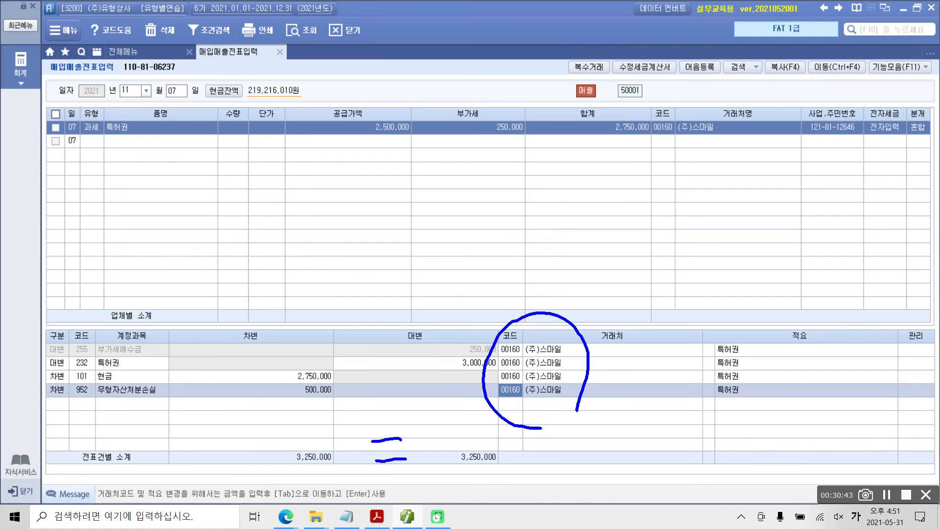
{"action": "key", "text": "Escape"}
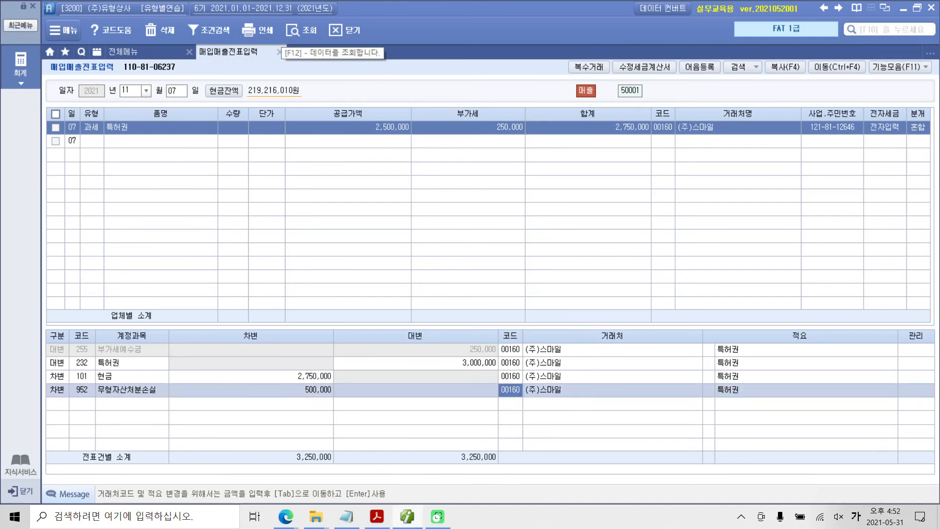
Step: Switch to the exercise PDF in Acrobat Reader and highlight 계산서 and 전자입력 in the section 3 heading
{"action": "left_click", "coordinate": [376, 516]}
{"action": "scroll", "coordinate": [454, 410], "scroll_direction": "down", "scroll_amount": 3}
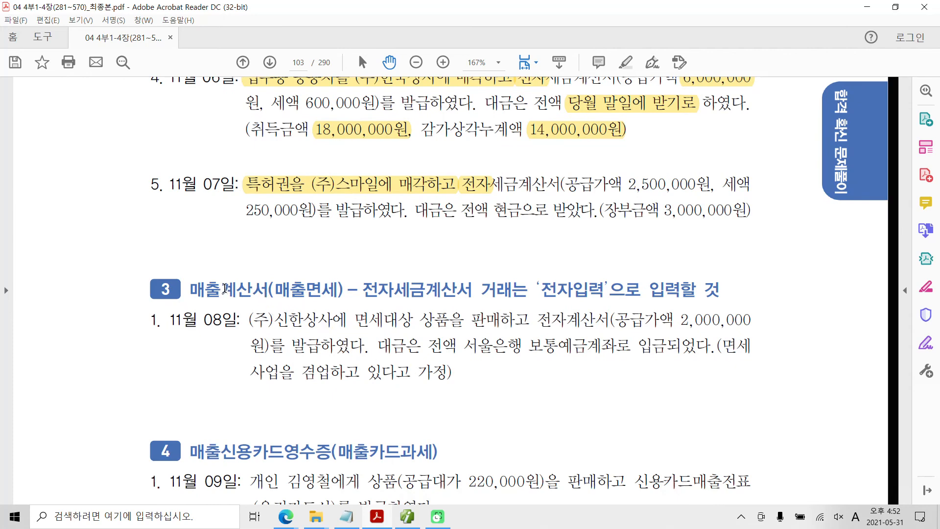
{"action": "left_click_drag", "start_coordinate": [220, 289], "coordinate": [265, 288]}
{"action": "right_click", "coordinate": [265, 290]}
{"action": "left_click", "coordinate": [284, 328]}
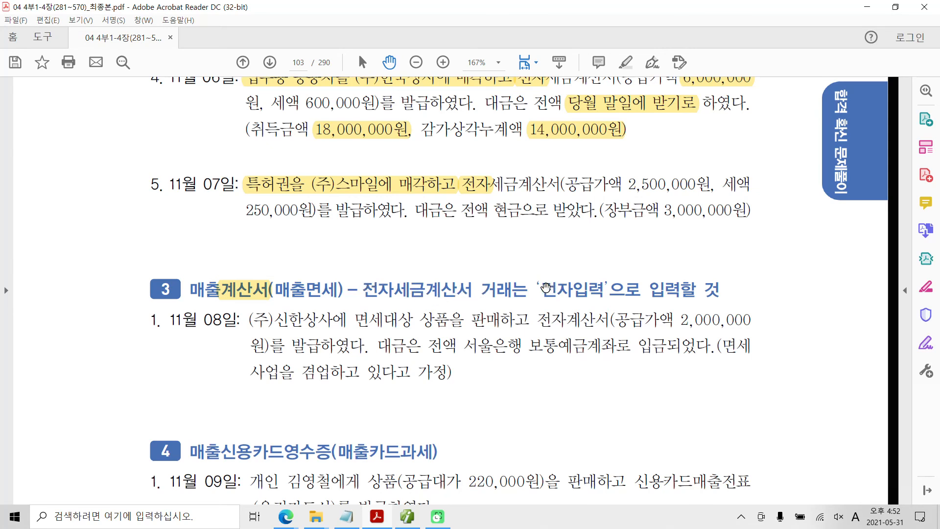
{"action": "left_click_drag", "start_coordinate": [540, 289], "coordinate": [605, 289]}
{"action": "right_click", "coordinate": [589, 289]}
{"action": "left_click", "coordinate": [599, 321]}
Step: Highlight 전자계산서 and 상품을 판매하고 in the November 8 exercise
{"action": "scroll", "coordinate": [227, 338], "scroll_direction": "down", "scroll_amount": 2}
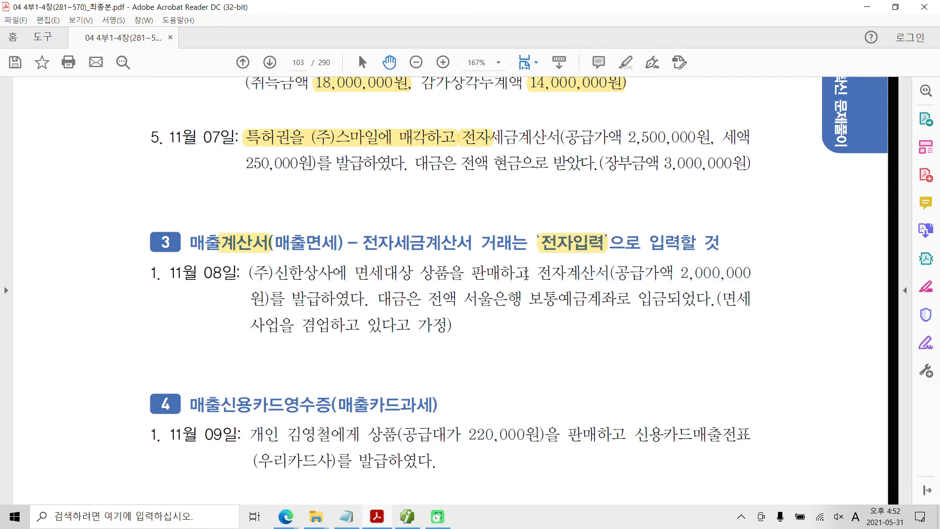
{"action": "left_click_drag", "start_coordinate": [536, 272], "coordinate": [610, 274]}
{"action": "left_click", "coordinate": [646, 313]}
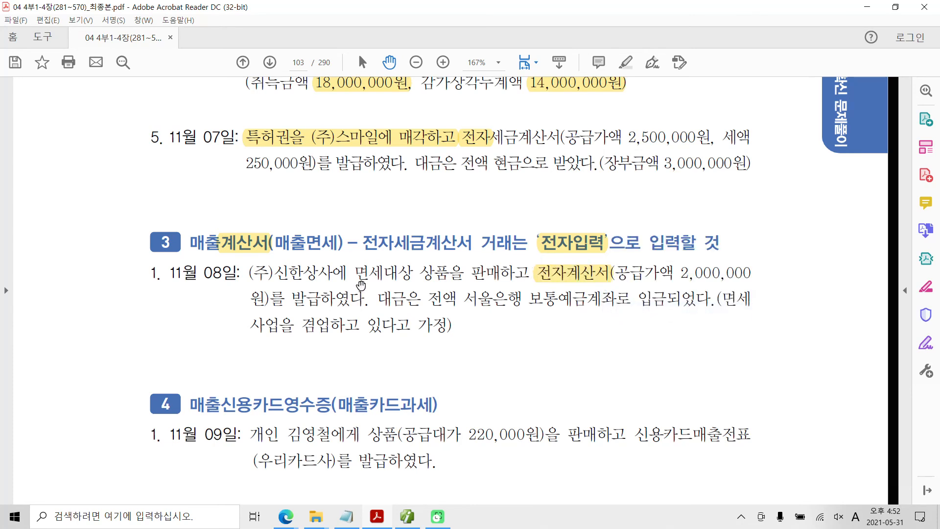
{"action": "left_click_drag", "start_coordinate": [470, 275], "coordinate": [499, 274]}
{"action": "left_click", "coordinate": [409, 271]}
{"action": "left_click_drag", "start_coordinate": [420, 272], "coordinate": [530, 274]}
{"action": "right_click", "coordinate": [489, 281]}
{"action": "left_click", "coordinate": [505, 310]}
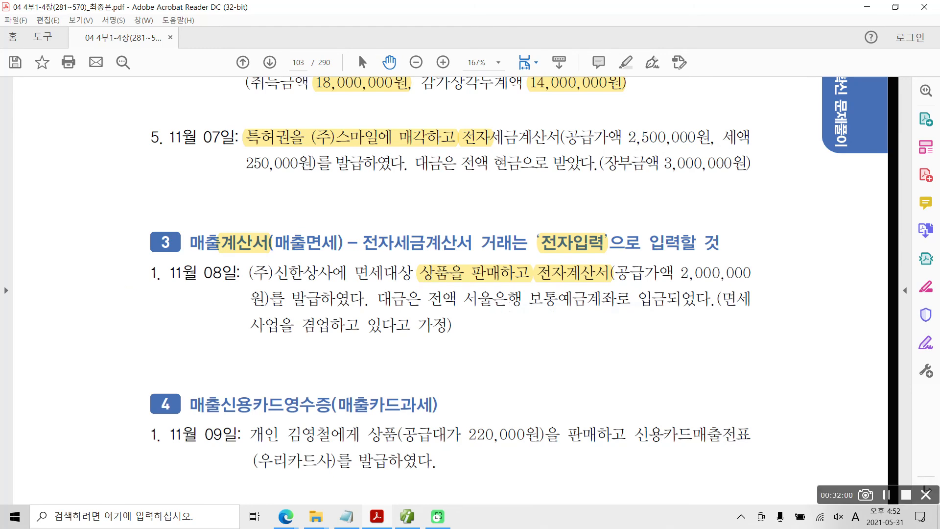
Step: Annotate the November 8 exercise with 13, a circled 3, and underlines beneath 보통예금계좌 and the closing 가정 phrase
{"action": "mouse_move", "coordinate": [94, 277]}
{"action": "left_mouse_down"}
{"action": "mouse_move", "coordinate": [88, 317]}
{"action": "mouse_move", "coordinate": [114, 278]}
{"action": "mouse_move", "coordinate": [146, 298]}
{"action": "mouse_move", "coordinate": [118, 310]}
{"action": "left_mouse_up"}
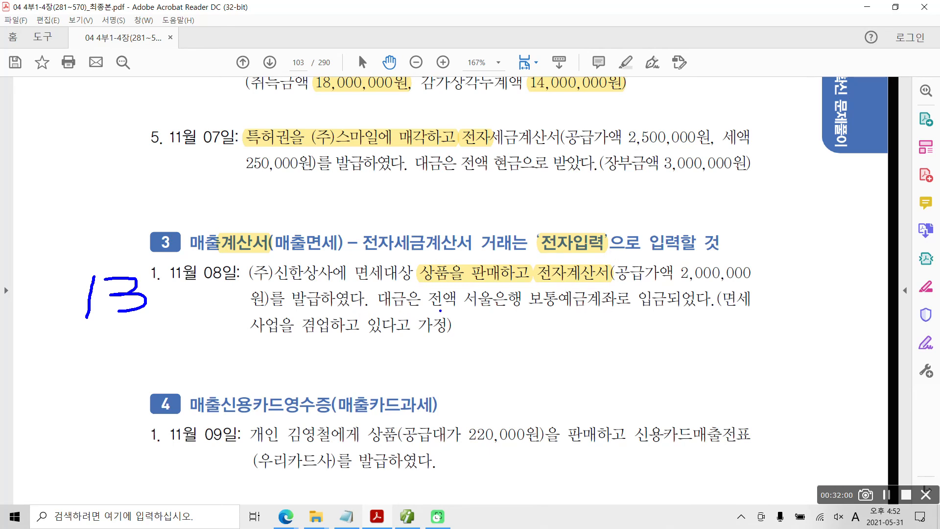
{"action": "left_click_drag", "start_coordinate": [531, 313], "coordinate": [598, 314]}
{"action": "mouse_move", "coordinate": [634, 312]}
{"action": "left_mouse_down"}
{"action": "mouse_move", "coordinate": [649, 322]}
{"action": "mouse_move", "coordinate": [632, 332]}
{"action": "mouse_move", "coordinate": [660, 344]}
{"action": "mouse_move", "coordinate": [629, 304]}
{"action": "mouse_move", "coordinate": [661, 342]}
{"action": "left_mouse_up"}
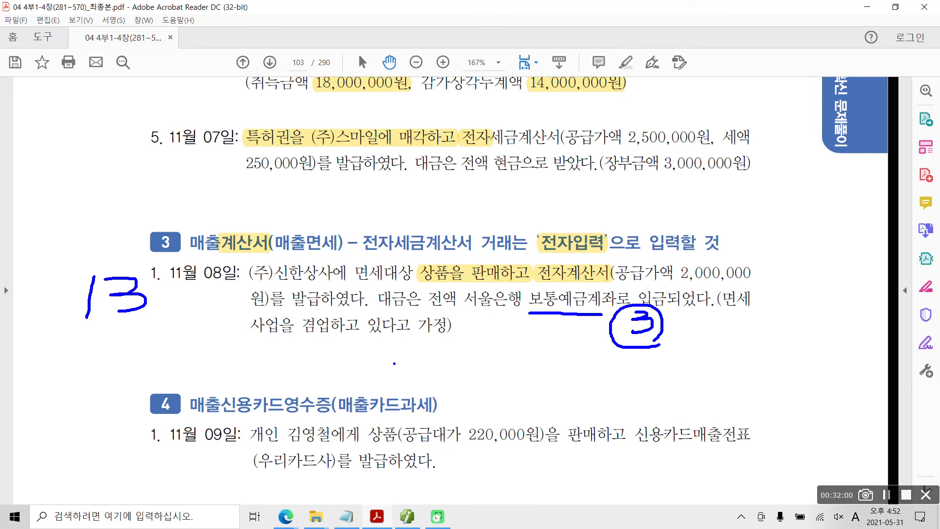
{"action": "left_click_drag", "start_coordinate": [371, 338], "coordinate": [451, 338]}
{"action": "key", "text": "Escape"}
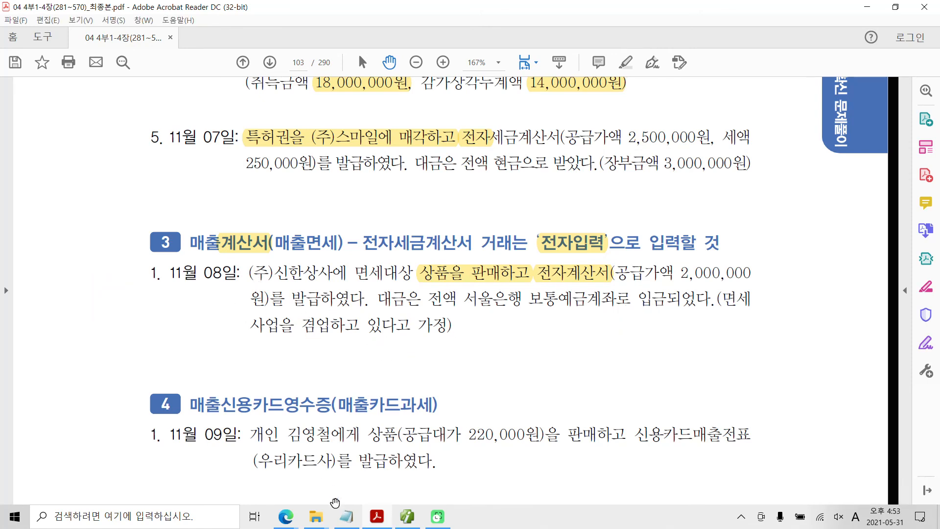
Step: Switch back to 매입매출전표입력 in Smart A and start a new entry dated November 8 at its 유형 choice
{"action": "left_click", "coordinate": [406, 518]}
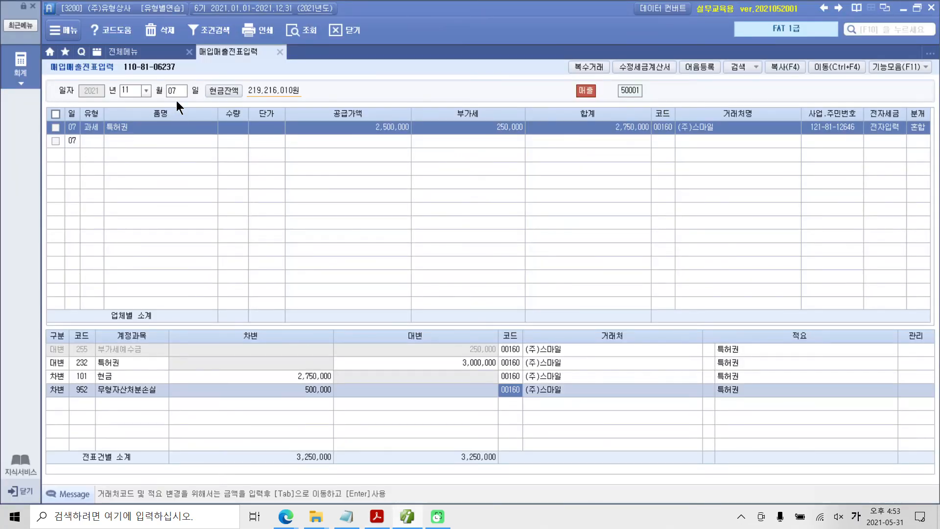
{"action": "left_click", "coordinate": [172, 90]}
{"action": "type", "text": "08"}
{"action": "key", "text": "Return"}
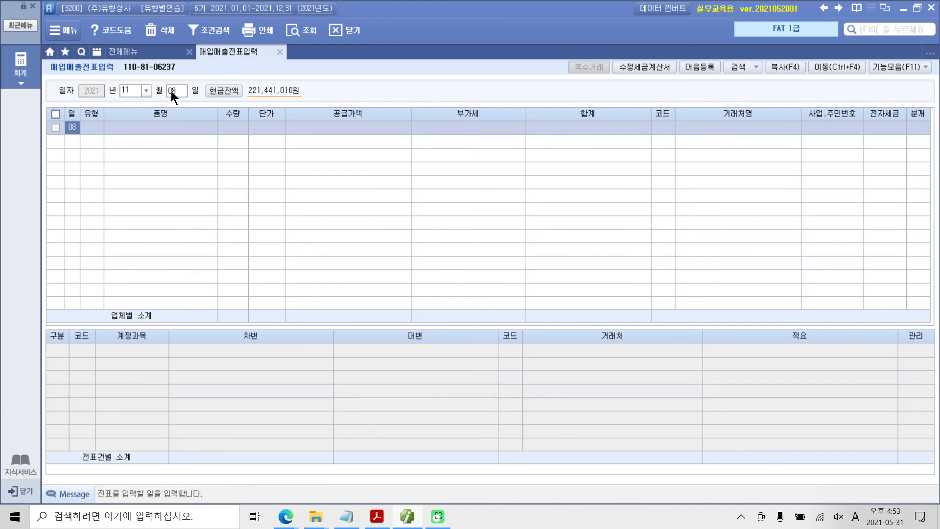
{"action": "key", "text": "Return"}
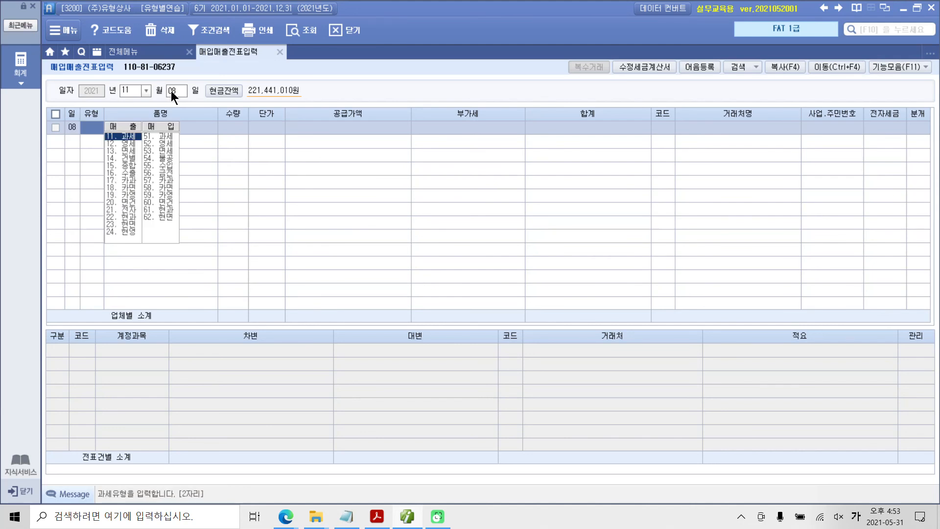
Step: Set the November 8 entry's 유형 to 13 (면세) and its 품명 to 상품
{"action": "type", "text": "13"}
{"action": "key", "text": "Return"}
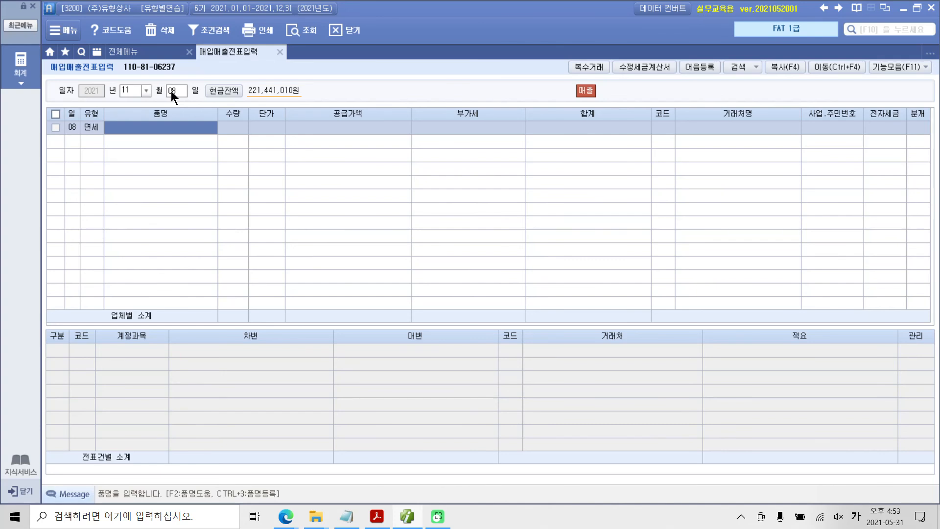
{"action": "type", "text": "상ㅊ"}
{"action": "key", "text": "BackSpace"}
{"action": "type", "text": "품"}
{"action": "key", "text": "Return"}
Step: Set the November 8 entry's 공급가액 to 2,000,000 with no unit price, and assign (주)신한상사 as 거래처
{"action": "key", "text": "Return"}
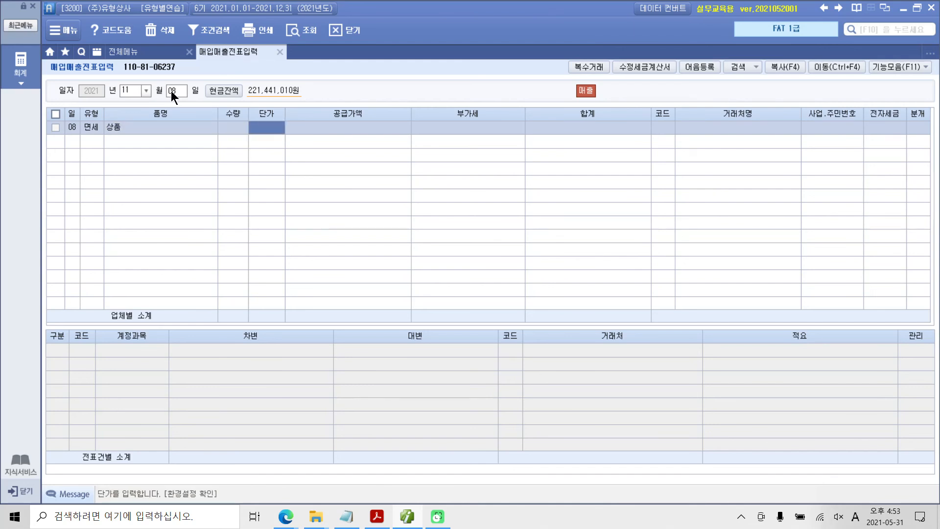
{"action": "key", "text": "Return"}
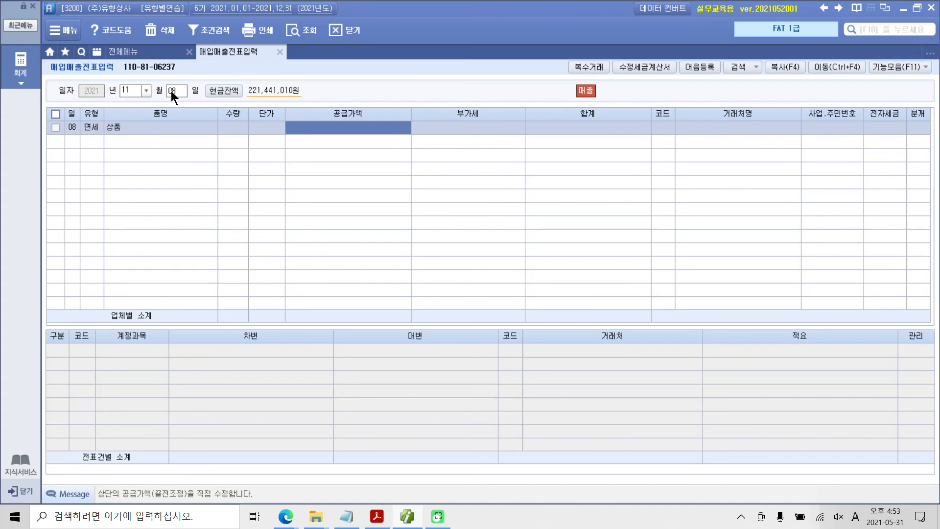
{"action": "type", "text": "2000000"}
{"action": "key", "text": "Return"}
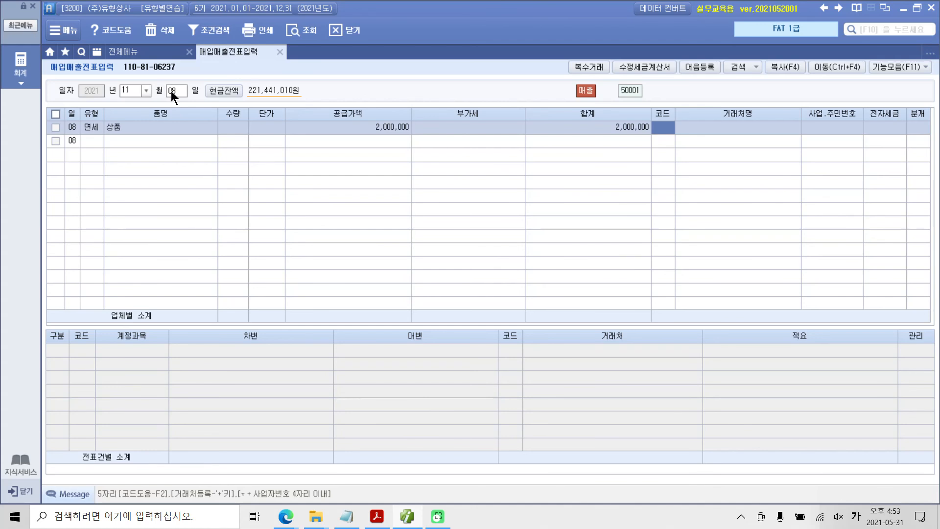
{"action": "type", "text": "신규"}
{"action": "key", "text": "Return"}
{"action": "key", "text": "Return"}
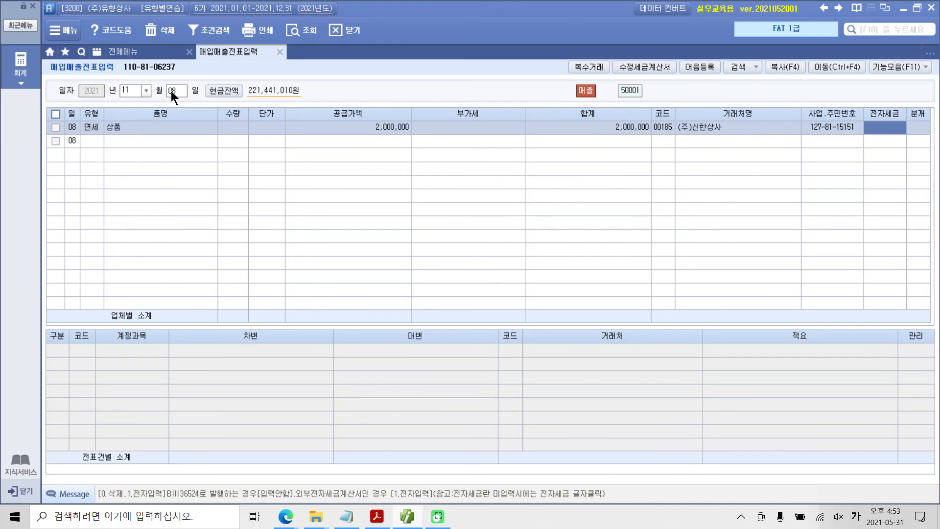
Step: Mark the (주)신한상사 sale as 전자입력 and choose 혼합 (3) as its 분개 type
{"action": "type", "text": "1"}
{"action": "key", "text": "Return"}
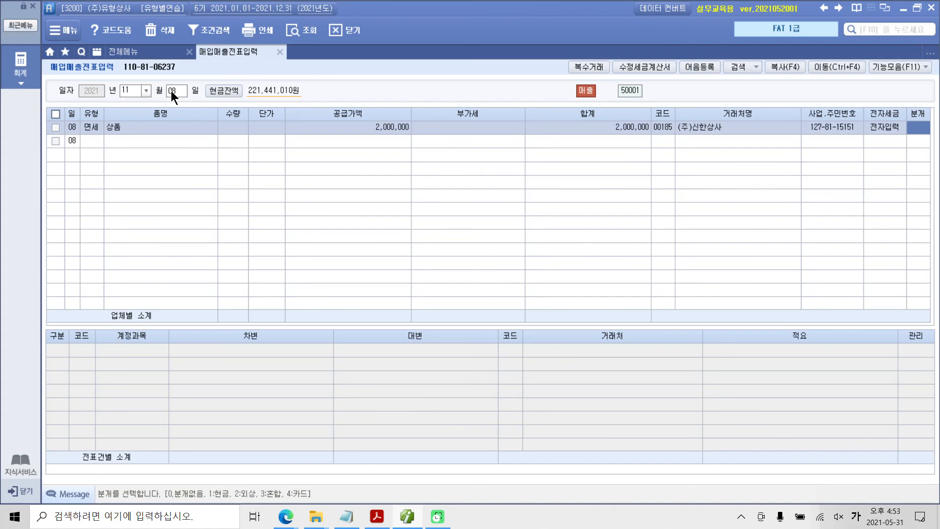
{"action": "type", "text": "3"}
{"action": "key", "text": "Return"}
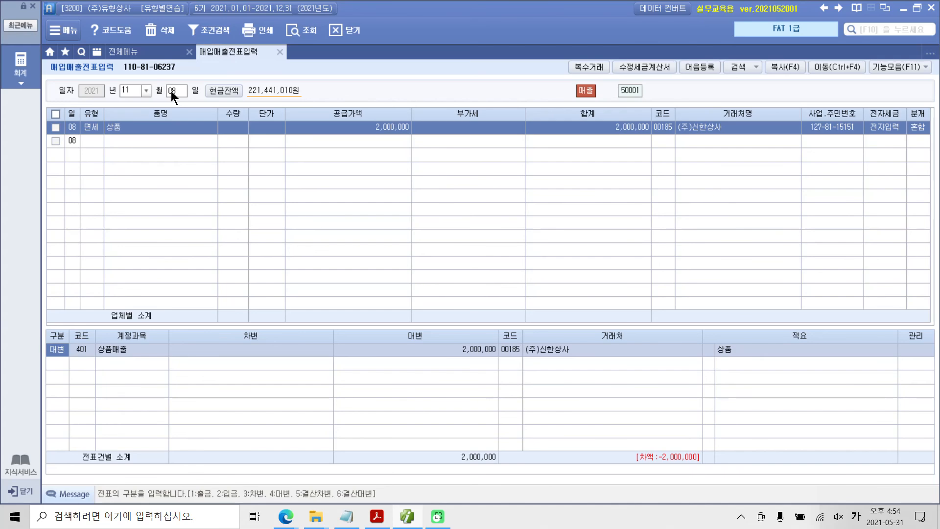
Step: Add a 차변 line to the November 8 journal for account 103 보통예금 with 2,000,000
{"action": "key", "text": "Down"}
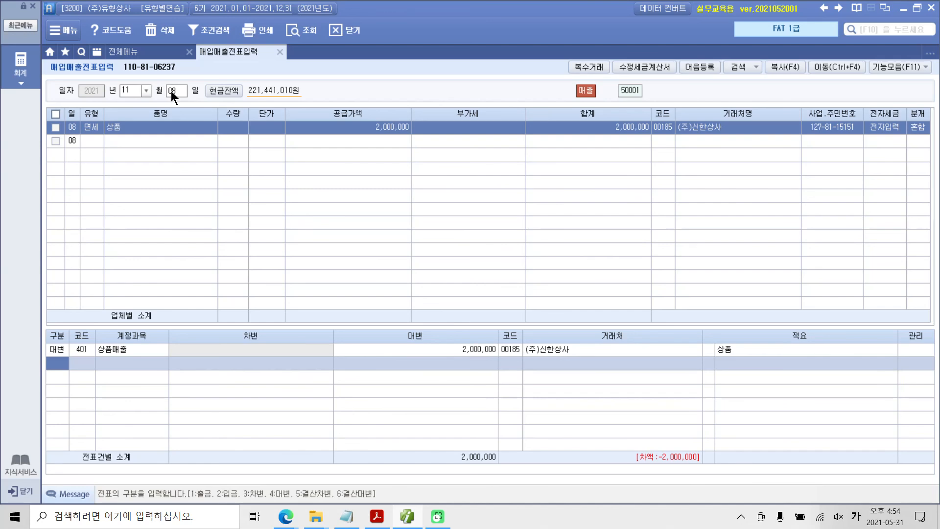
{"action": "type", "text": "3"}
{"action": "key", "text": "Return"}
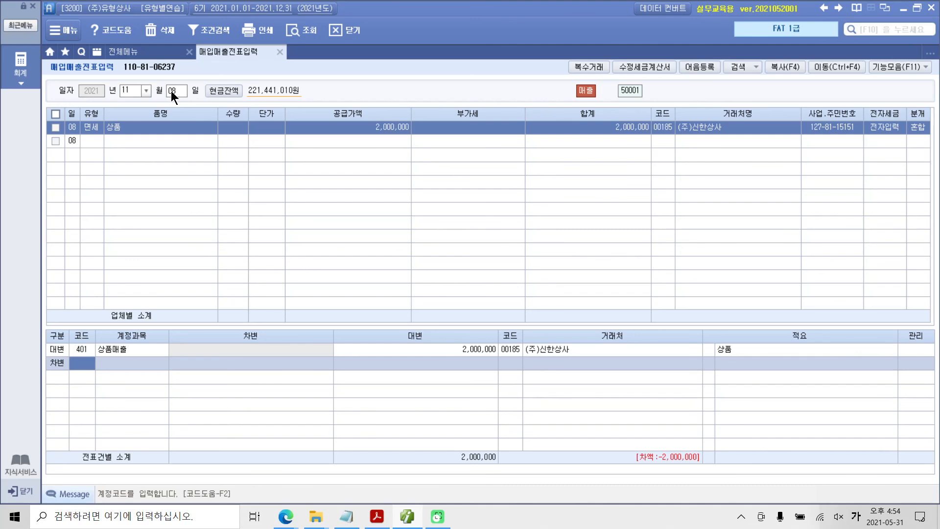
{"action": "type", "text": "103"}
{"action": "key", "text": "Return"}
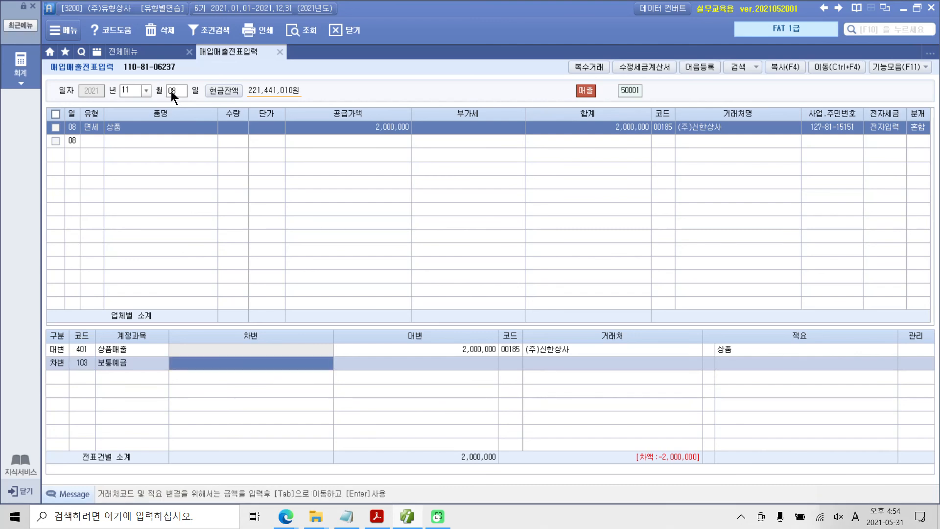
{"action": "type", "text": "2"}
{"action": "type", "text": "0000000"}
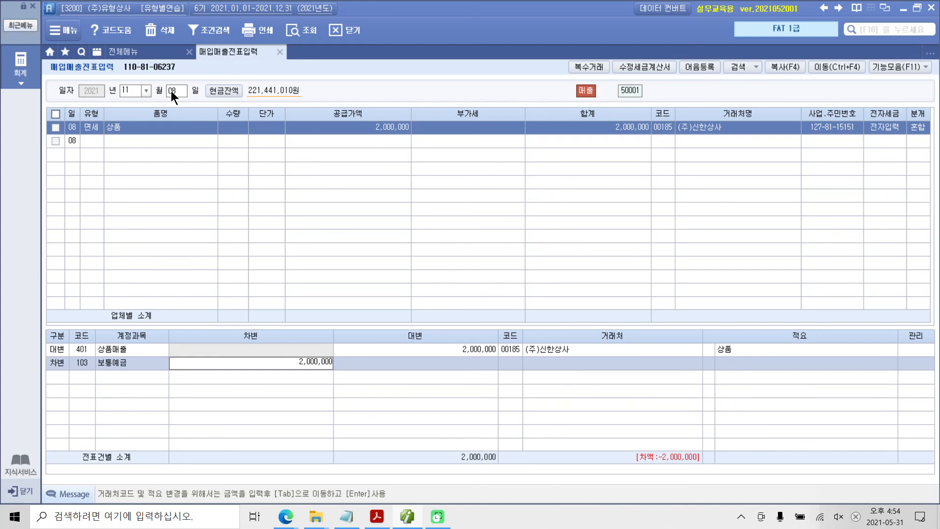
{"action": "key", "text": "Tab"}
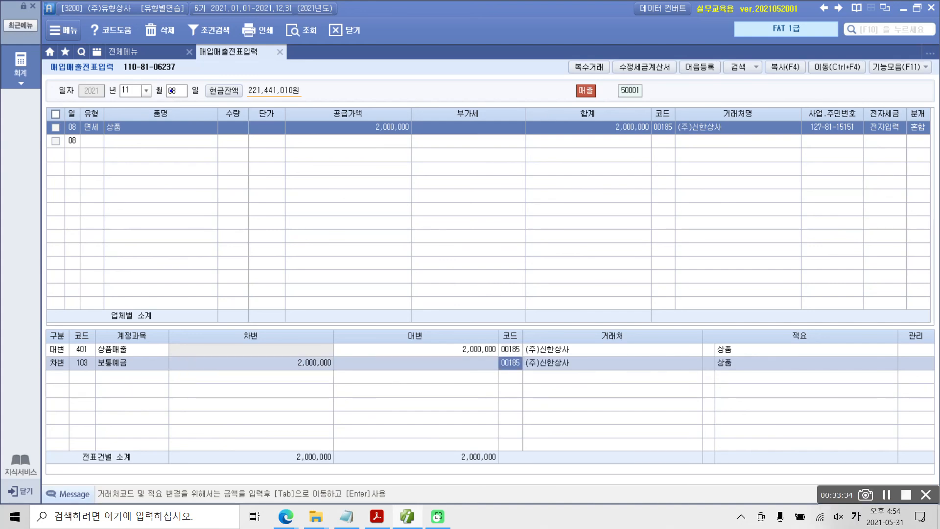
Step: Circle the 거래처 on the 보통예금 line, clear the mark, and change that 거래처 to 서울은행(보통)
{"action": "mouse_move", "coordinate": [557, 379]}
{"action": "left_mouse_down"}
{"action": "mouse_move", "coordinate": [531, 387]}
{"action": "mouse_move", "coordinate": [538, 342]}
{"action": "mouse_move", "coordinate": [548, 392]}
{"action": "left_mouse_up"}
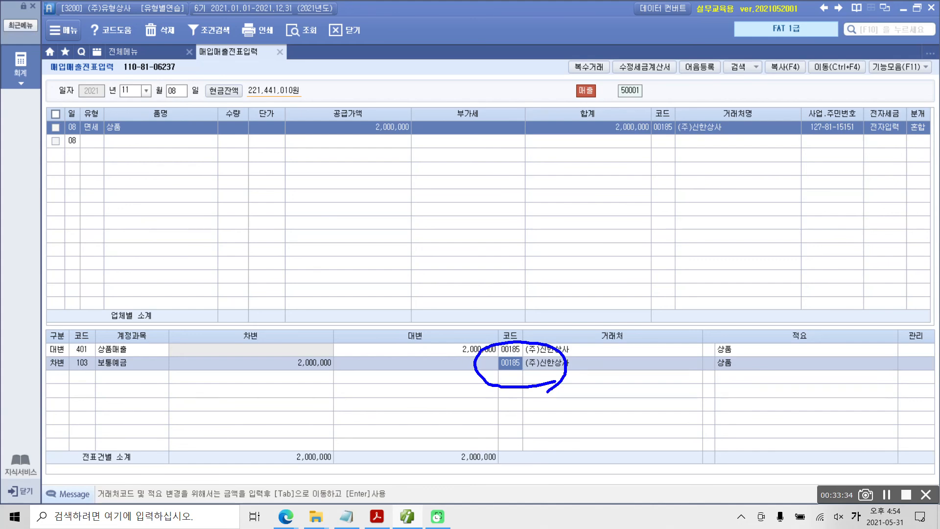
{"action": "key", "text": "Escape"}
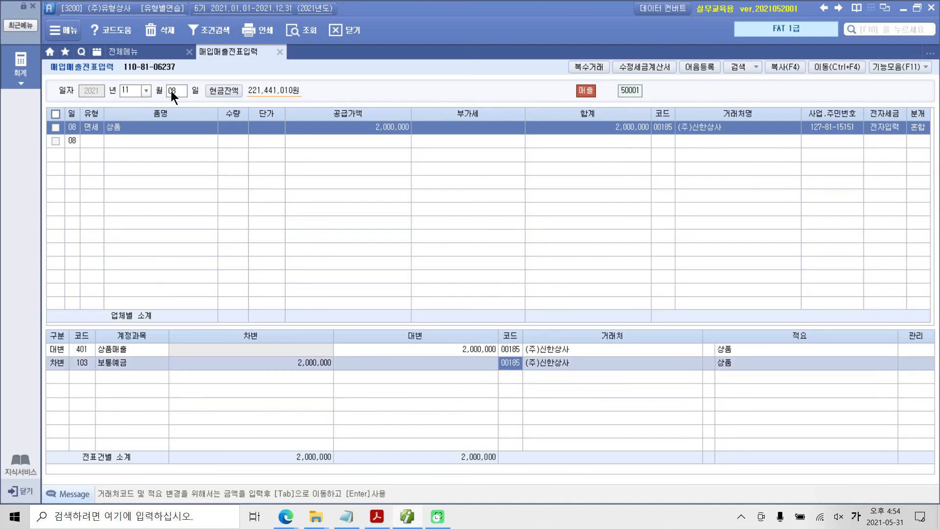
{"action": "key", "text": "F2"}
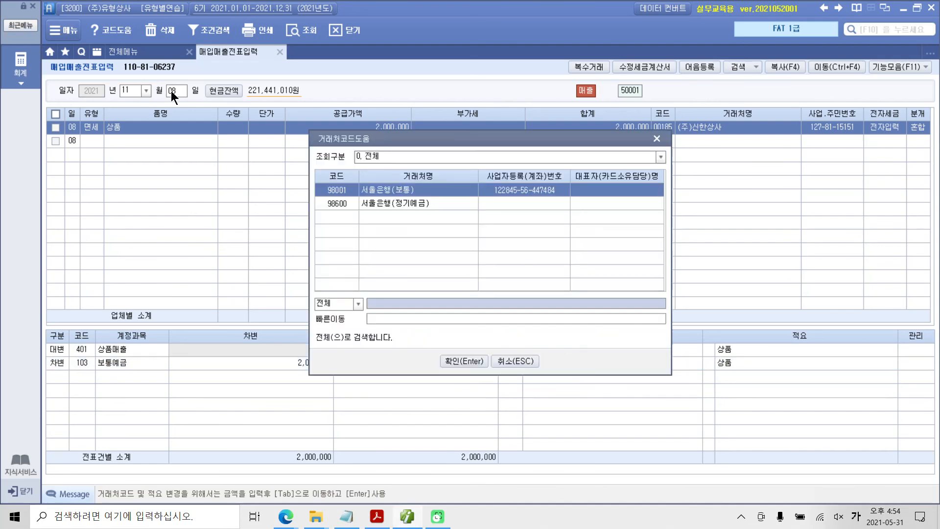
{"action": "key", "text": "Return"}
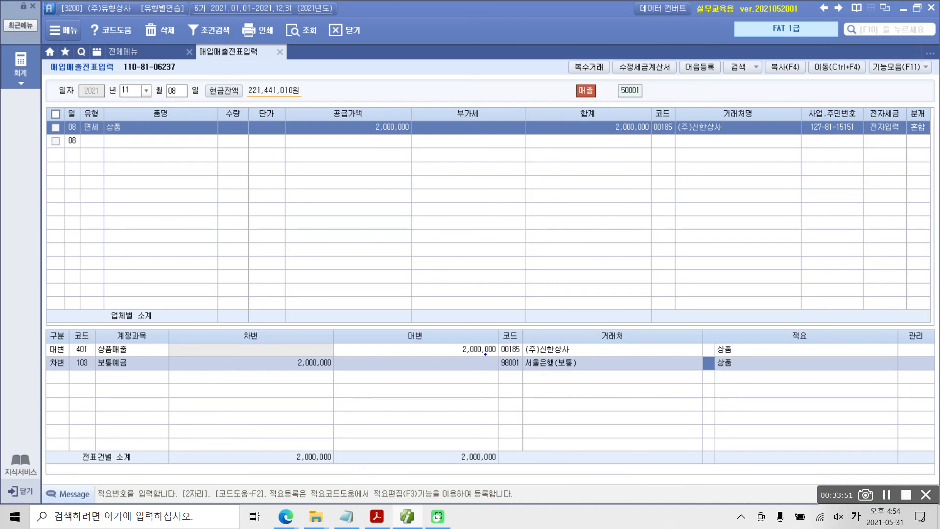
Step: Box and check the 서울은행(보통) 거래처, underline 보통예금, draw an equals sign between the totals, and clear the marks
{"action": "left_click_drag", "start_coordinate": [485, 353], "coordinate": [597, 376]}
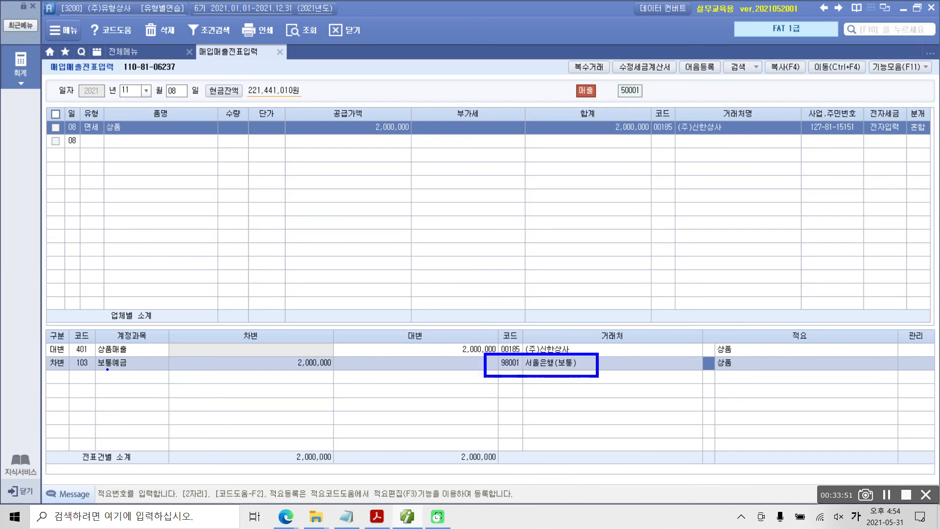
{"action": "left_click_drag", "start_coordinate": [67, 372], "coordinate": [158, 372]}
{"action": "left_click_drag", "start_coordinate": [465, 361], "coordinate": [481, 357]}
{"action": "mouse_move", "coordinate": [368, 455]}
{"action": "left_mouse_down"}
{"action": "mouse_move", "coordinate": [385, 454]}
{"action": "mouse_move", "coordinate": [387, 465]}
{"action": "left_mouse_up"}
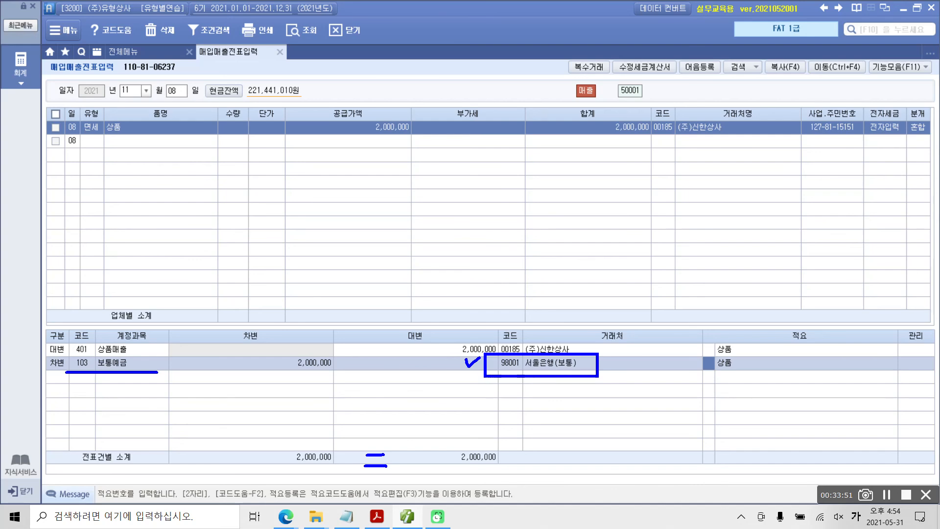
{"action": "key", "text": "Escape"}
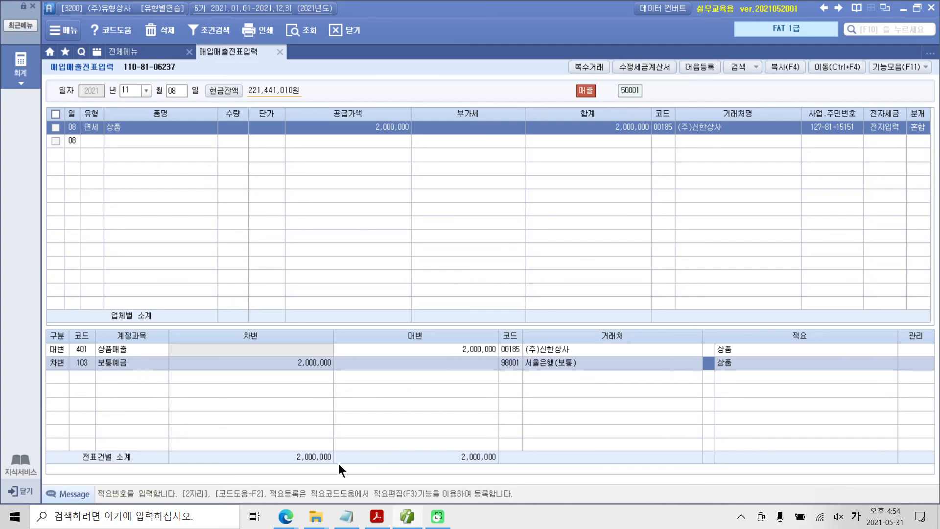
Step: Switch to the exercise PDF in Acrobat Reader and highlight the date 11월 09일 in the section 4 exercise
{"action": "left_click", "coordinate": [376, 516]}
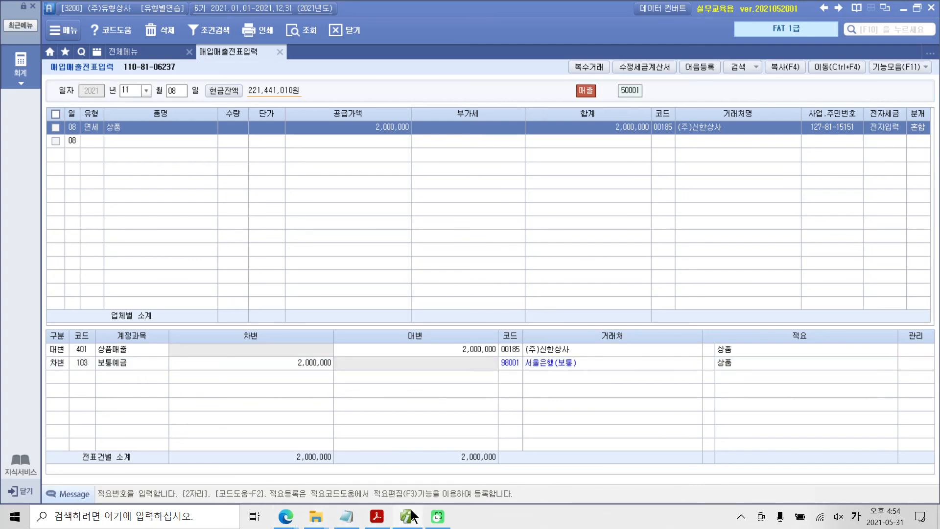
{"action": "scroll", "coordinate": [381, 357], "scroll_direction": "down", "scroll_amount": 4}
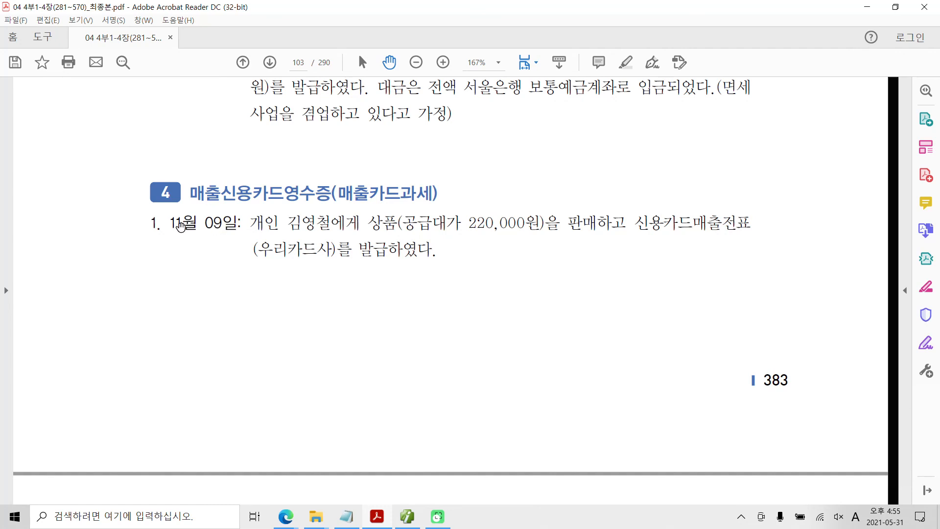
{"action": "left_click_drag", "start_coordinate": [168, 221], "coordinate": [240, 224]}
{"action": "right_click", "coordinate": [224, 226]}
{"action": "left_click", "coordinate": [277, 255]}
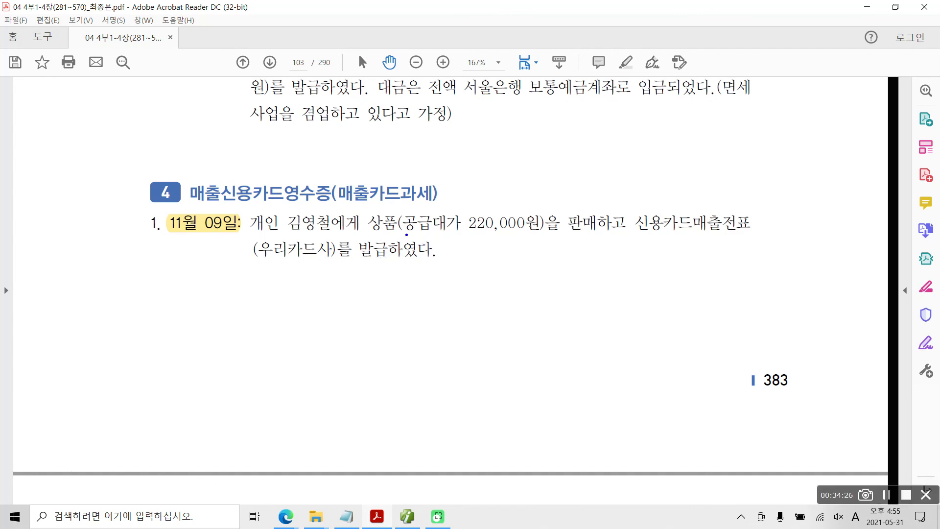
Step: Underline 공급대가 220,000원 and 카드과세, write an underlined 17 beside the November 9 exercise, and clear the marks
{"action": "left_click_drag", "start_coordinate": [408, 233], "coordinate": [536, 232]}
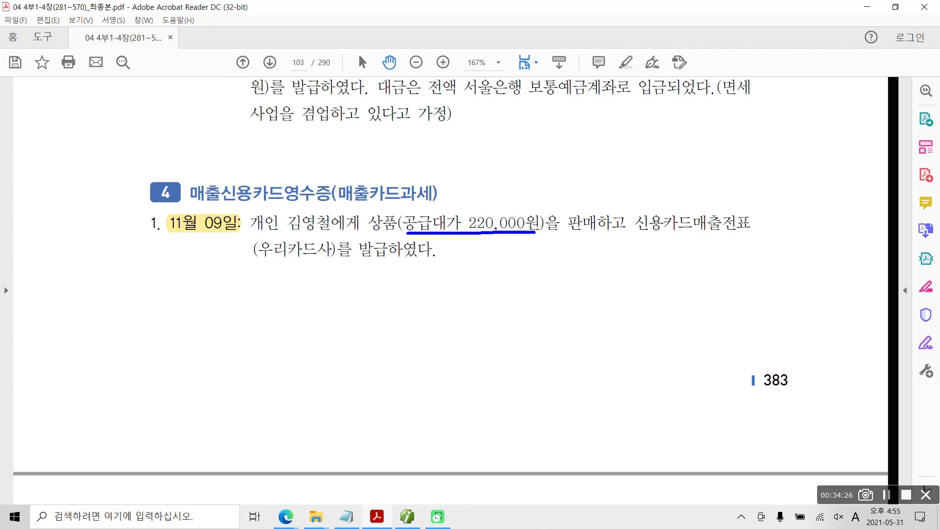
{"action": "left_click_drag", "start_coordinate": [145, 262], "coordinate": [129, 294]}
{"action": "mouse_move", "coordinate": [164, 263]}
{"action": "left_mouse_down"}
{"action": "mouse_move", "coordinate": [155, 277]}
{"action": "mouse_move", "coordinate": [192, 262]}
{"action": "mouse_move", "coordinate": [164, 287]}
{"action": "mouse_move", "coordinate": [161, 312]}
{"action": "left_mouse_up"}
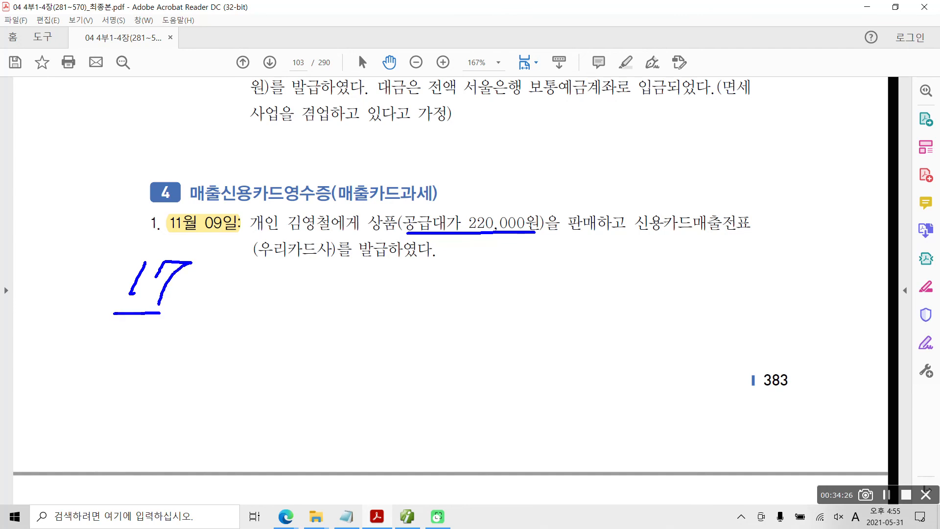
{"action": "left_click_drag", "start_coordinate": [368, 205], "coordinate": [427, 204]}
{"action": "left_click_drag", "start_coordinate": [114, 321], "coordinate": [156, 321]}
{"action": "key", "text": "Escape"}
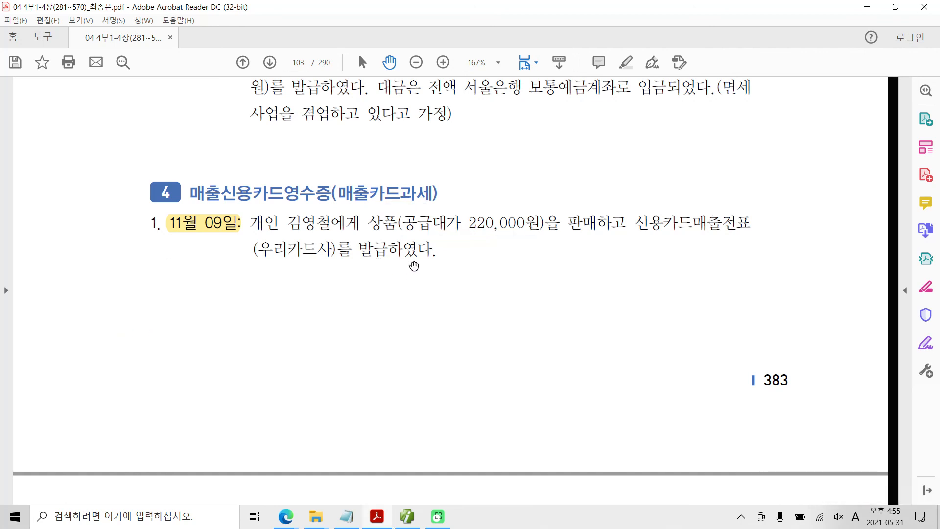
Step: Switch back to 매입매출전표입력 in Smart A and start a new entry dated November 9
{"action": "left_click", "coordinate": [421, 509]}
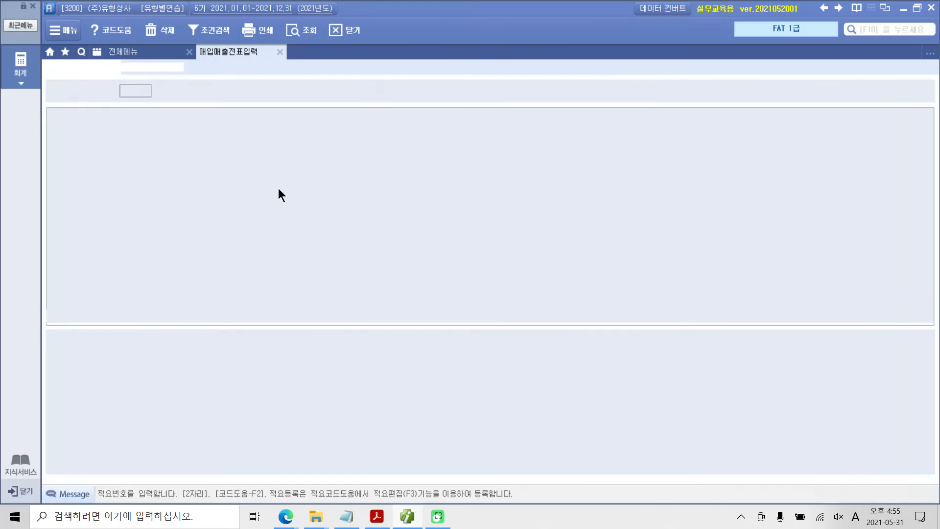
{"action": "left_click", "coordinate": [177, 92]}
{"action": "type", "text": "09"}
{"action": "key", "text": "Return"}
Step: Set the November 9 entry's 유형 to 17 (카과) with 우리카드사 as the credit card company
{"action": "key", "text": "Return"}
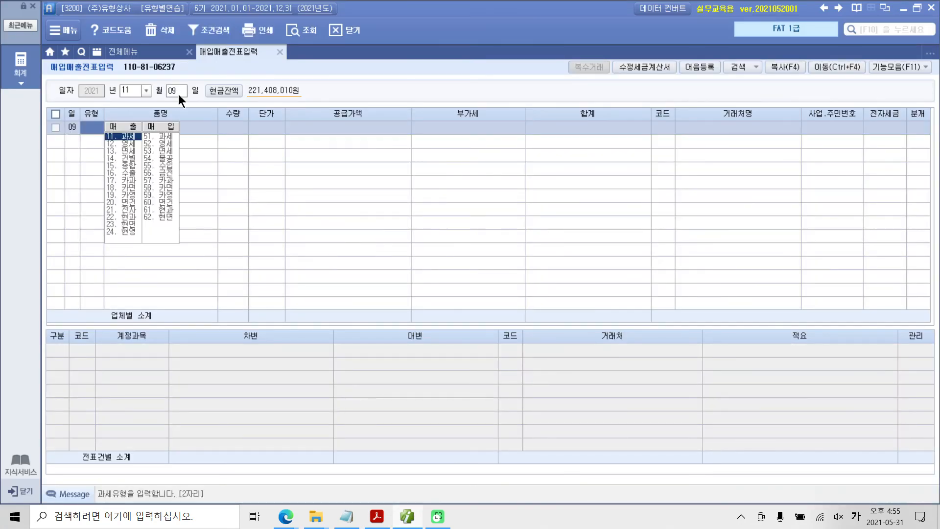
{"action": "type", "text": "17"}
{"action": "key", "text": "Return"}
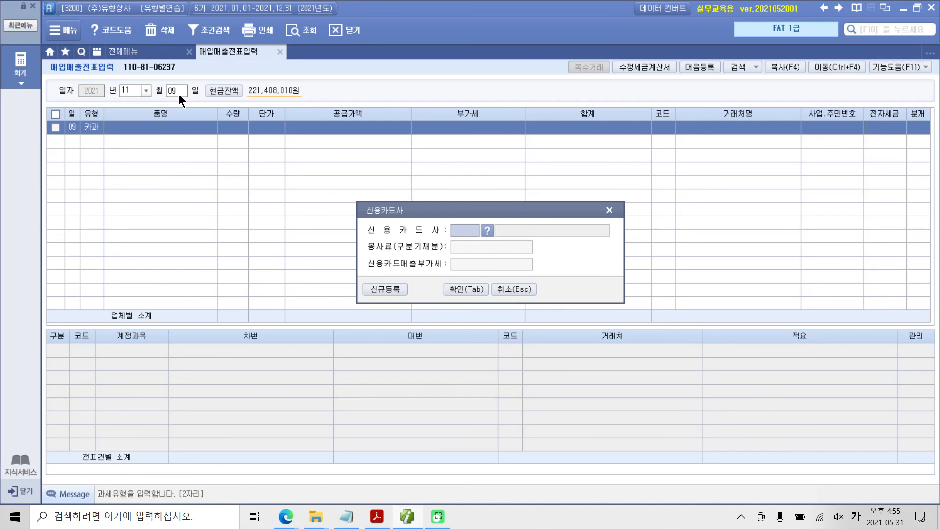
{"action": "left_click", "coordinate": [487, 230]}
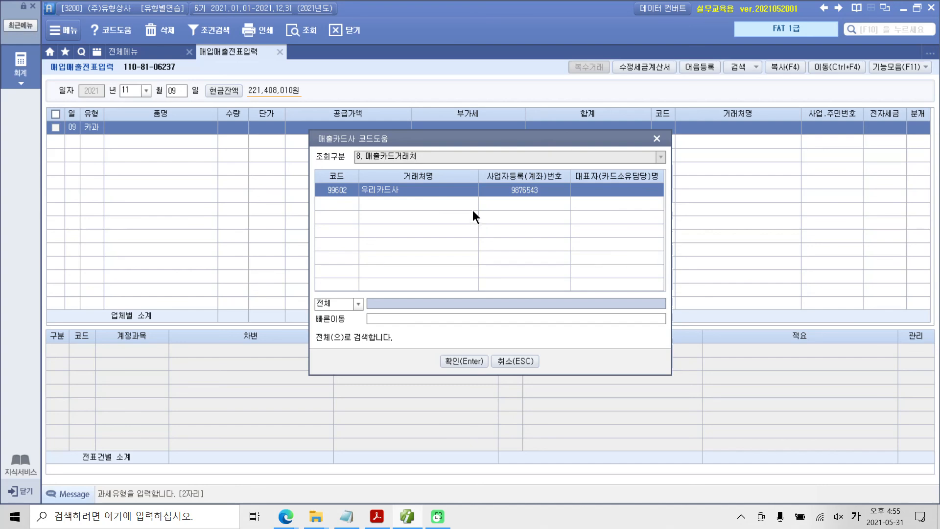
{"action": "left_click", "coordinate": [460, 361]}
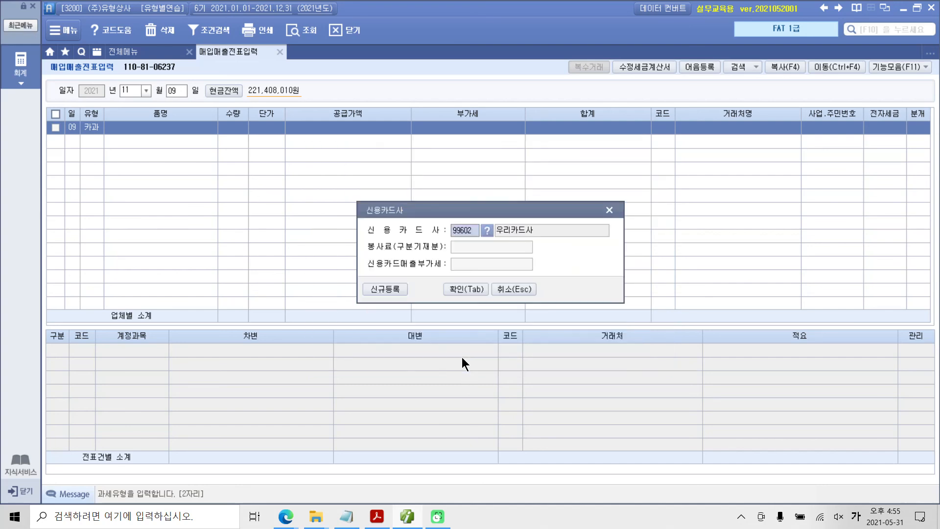
{"action": "left_click", "coordinate": [468, 287]}
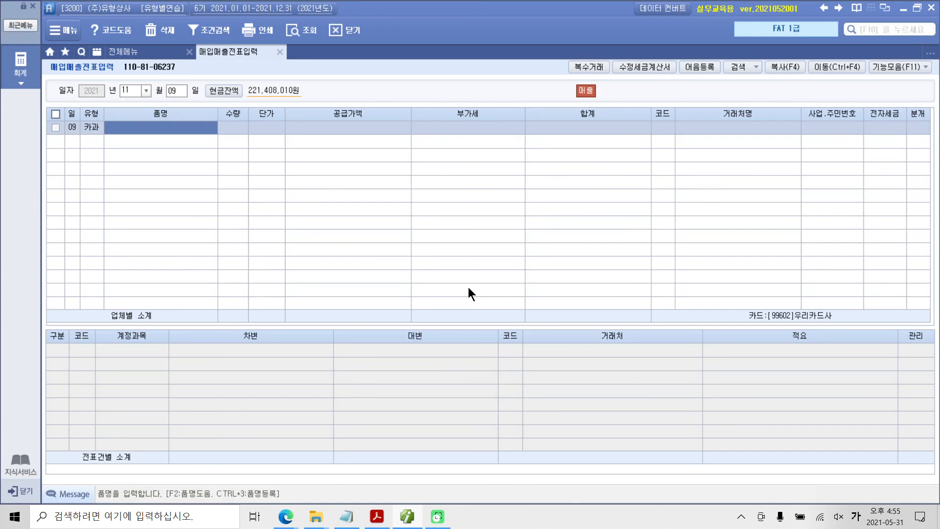
Step: Fill in the November 9 entry with 상품 as the 품명 and the VAT-inclusive amount 220,000 under 공급가액
{"action": "type", "text": "상품"}
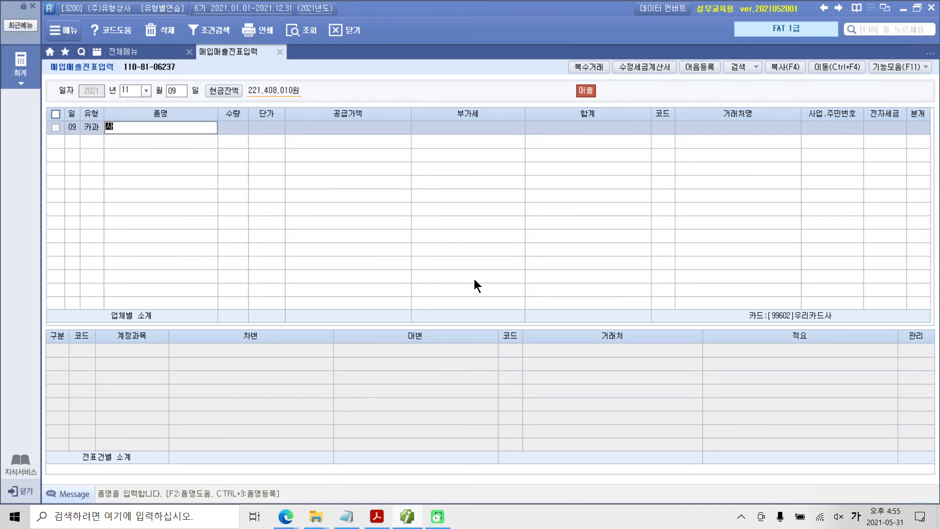
{"action": "key", "text": "Return"}
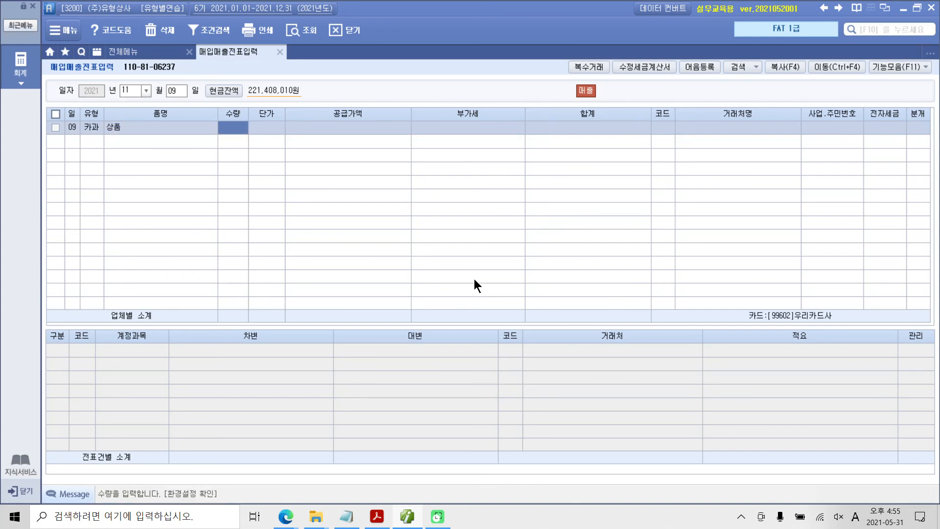
{"action": "key", "text": "Return"}
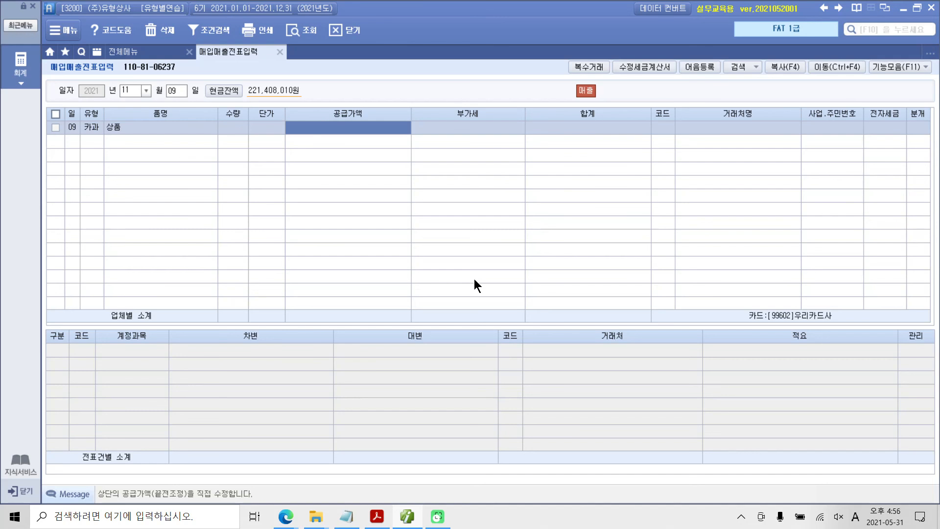
{"action": "type", "text": "2"}
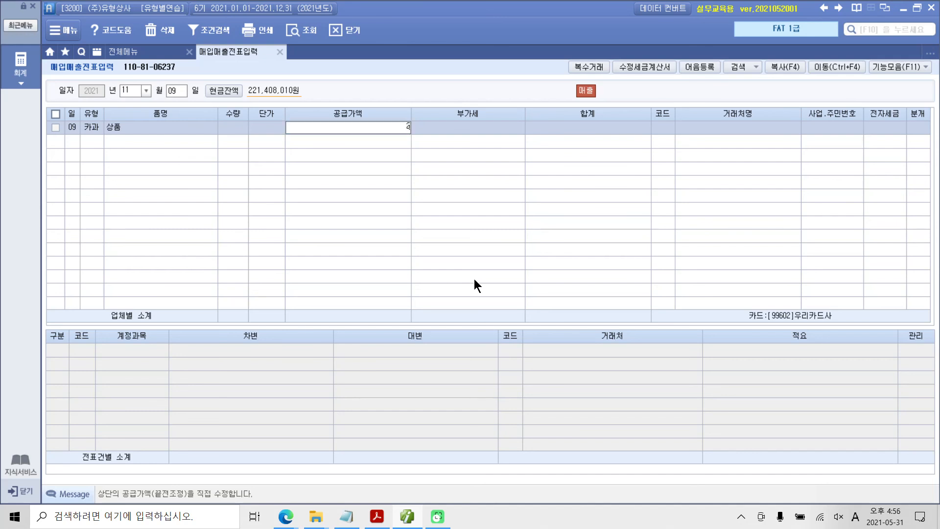
{"action": "type", "text": "20,000"}
{"action": "key", "text": "Return"}
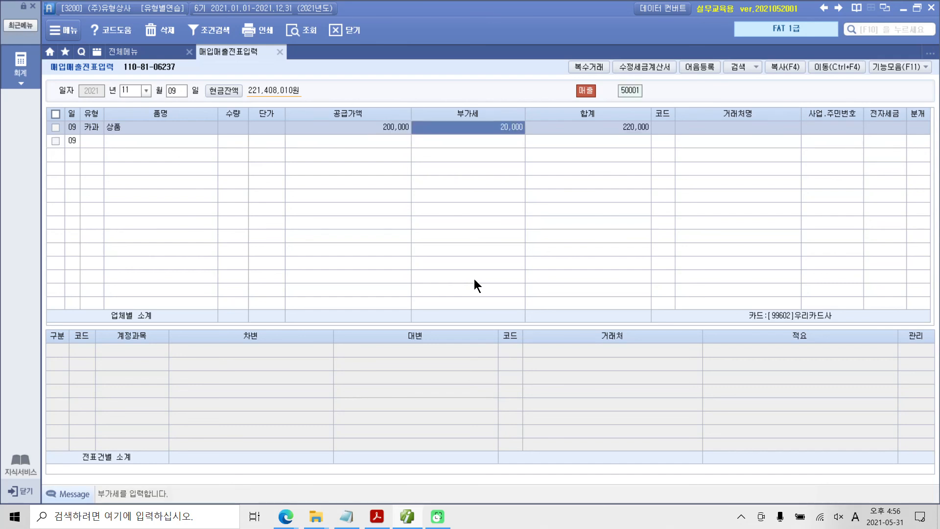
{"action": "key", "text": "Return"}
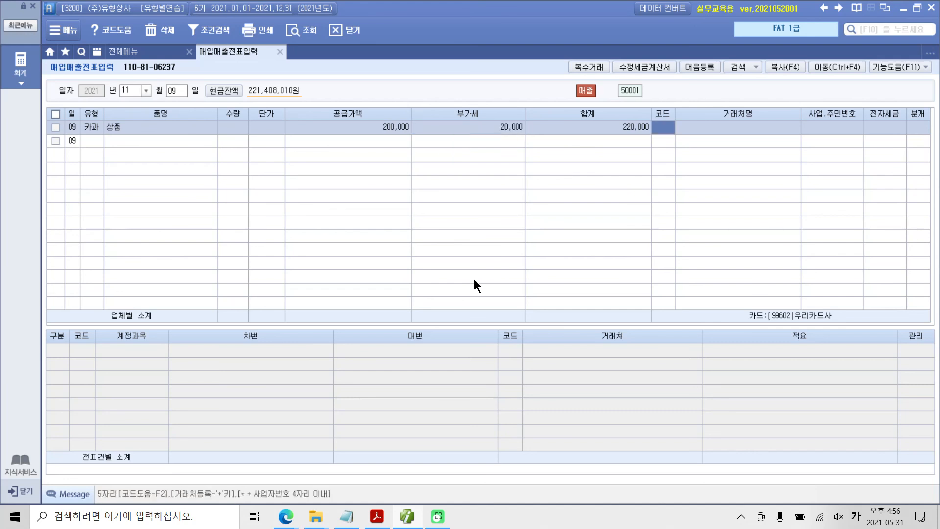
Step: Look up the individual customer by name, choose the first match as the 거래처, and set 분개 to 4 (카드)
{"action": "type", "text": "김영"}
{"action": "key", "text": "Return"}
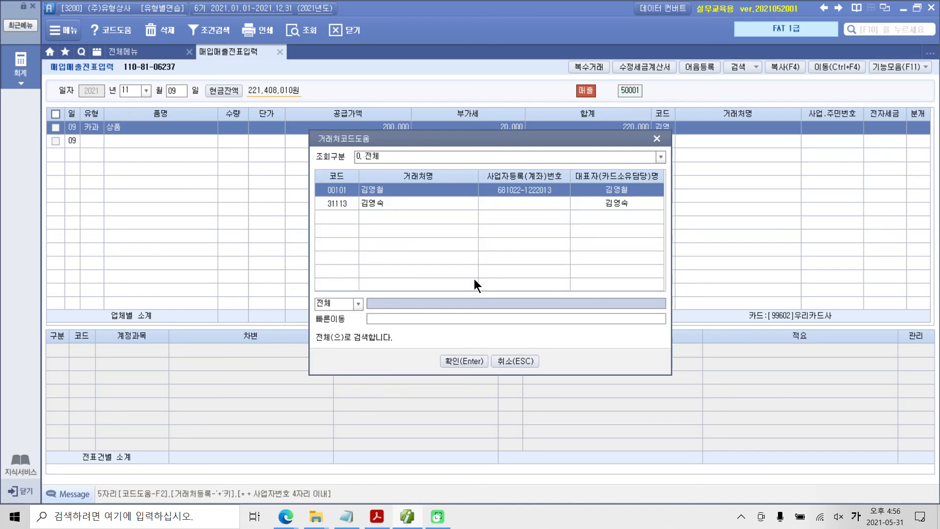
{"action": "key", "text": "Return"}
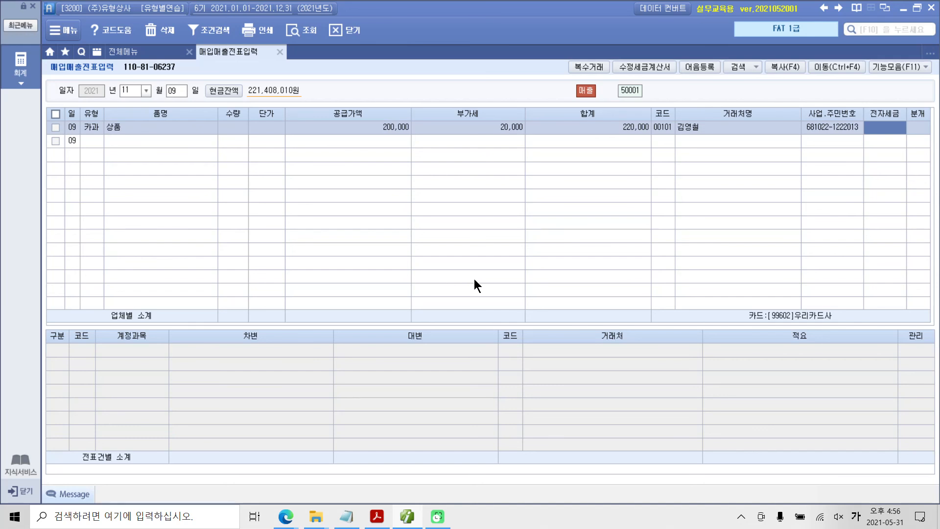
{"action": "key", "text": "Return"}
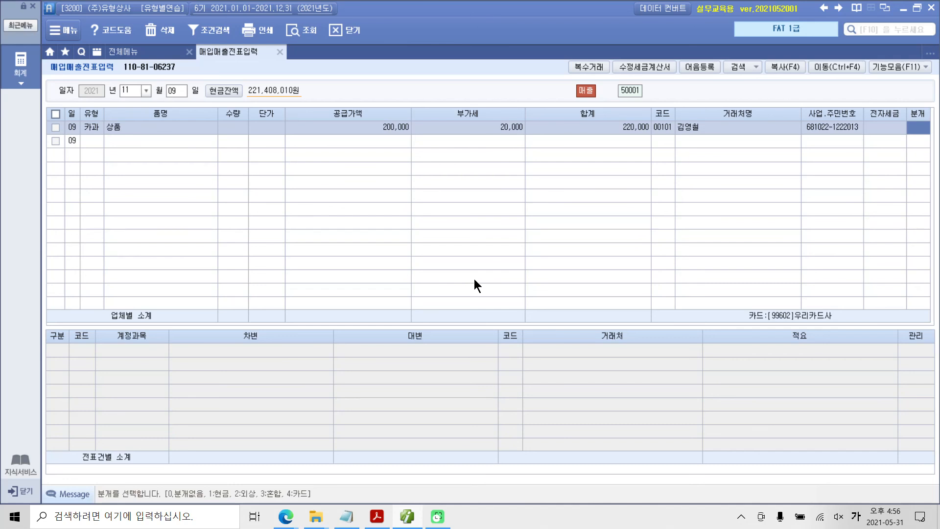
{"action": "type", "text": "4"}
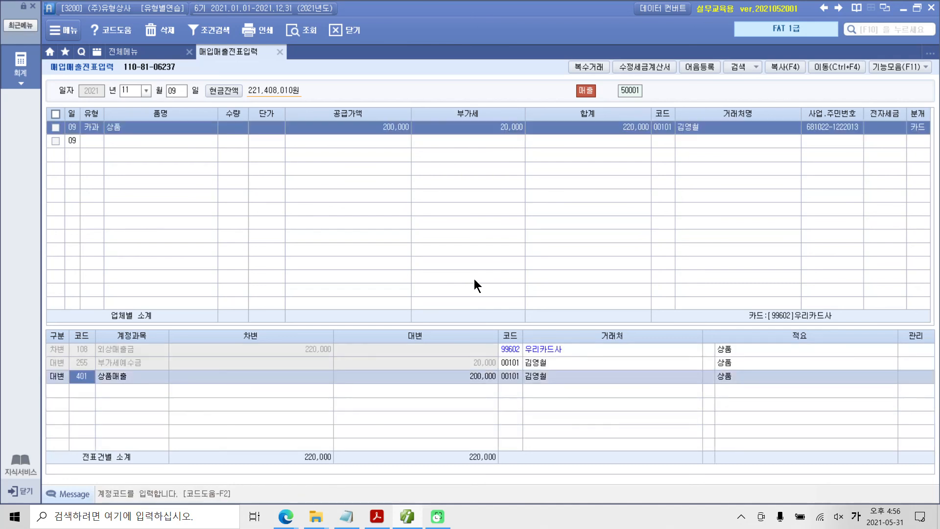
Step: Box 우리카드사 on the 외상매출금 line, underline 부가세예수금 and 상품매출 with their amounts, circle the journal lines, and clear the marks
{"action": "left_click", "coordinate": [126, 353]}
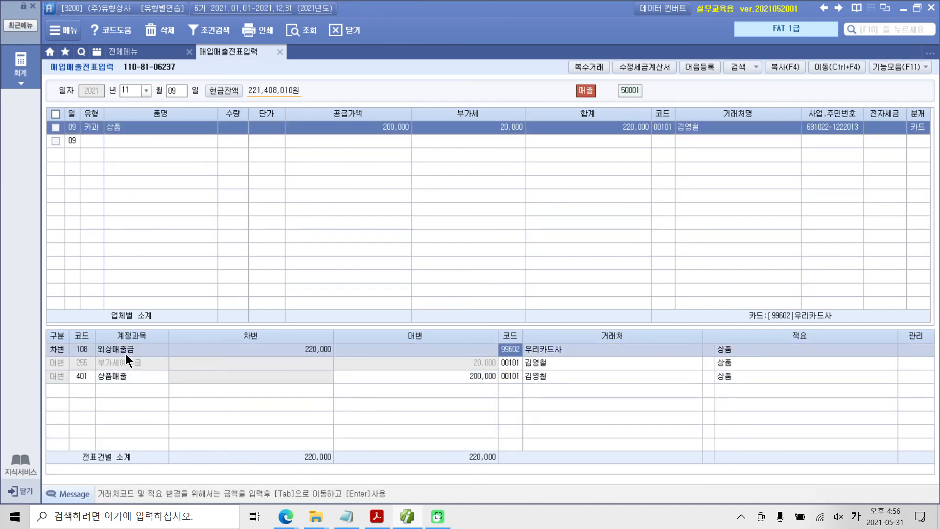
{"action": "key", "text": "ctrl+2"}
{"action": "left_click_drag", "start_coordinate": [483, 331], "coordinate": [588, 361]}
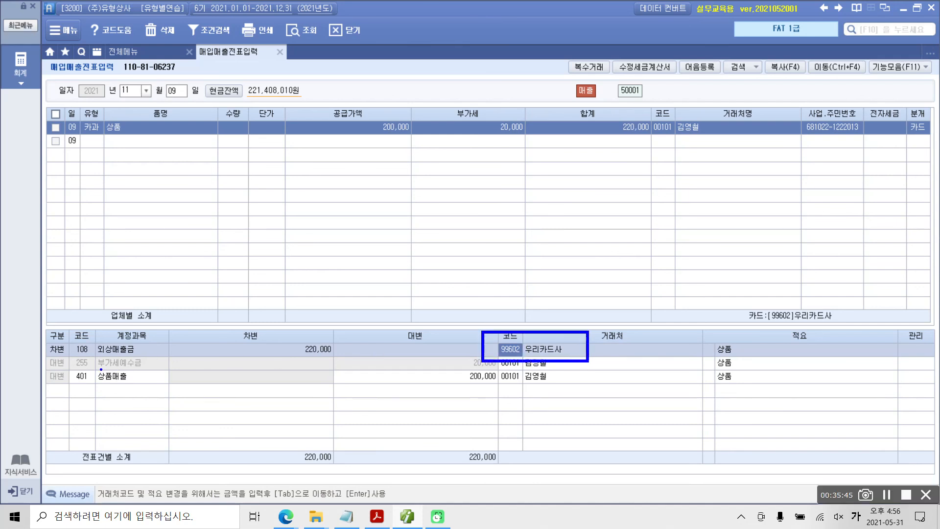
{"action": "left_click_drag", "start_coordinate": [96, 368], "coordinate": [151, 370]}
{"action": "left_click_drag", "start_coordinate": [471, 368], "coordinate": [498, 367]}
{"action": "left_click_drag", "start_coordinate": [100, 381], "coordinate": [157, 383]}
{"action": "mouse_move", "coordinate": [458, 382]}
{"action": "left_mouse_down"}
{"action": "mouse_move", "coordinate": [495, 383]}
{"action": "mouse_move", "coordinate": [421, 427]}
{"action": "mouse_move", "coordinate": [59, 326]}
{"action": "mouse_move", "coordinate": [534, 414]}
{"action": "left_mouse_up"}
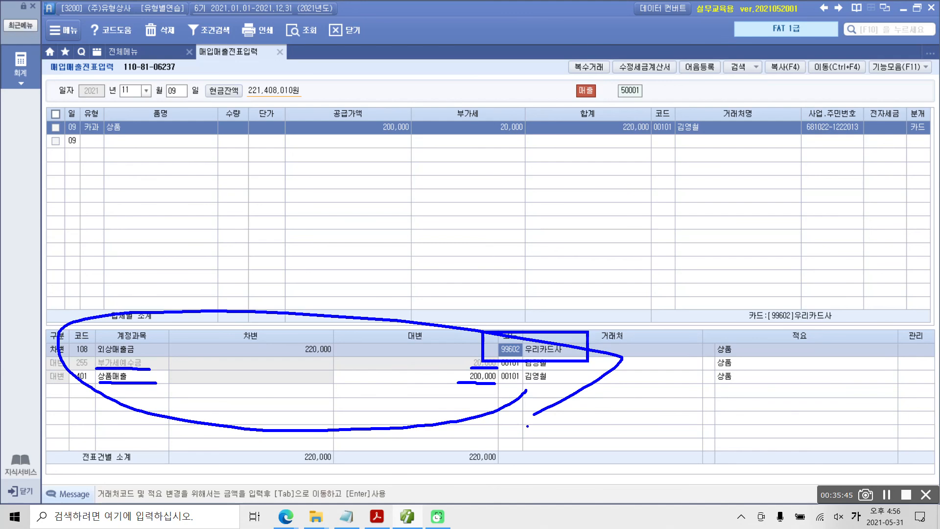
{"action": "key", "text": "Escape"}
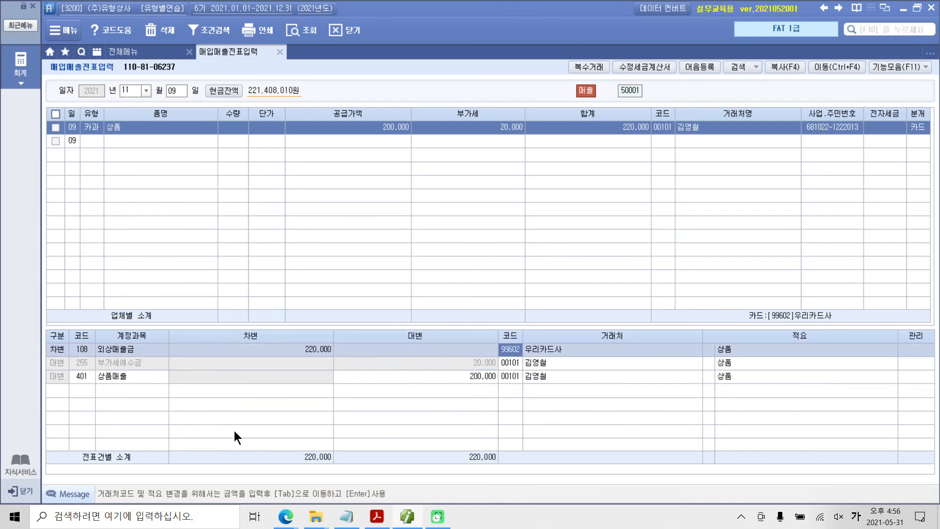
{"action": "left_click", "coordinate": [117, 374]}
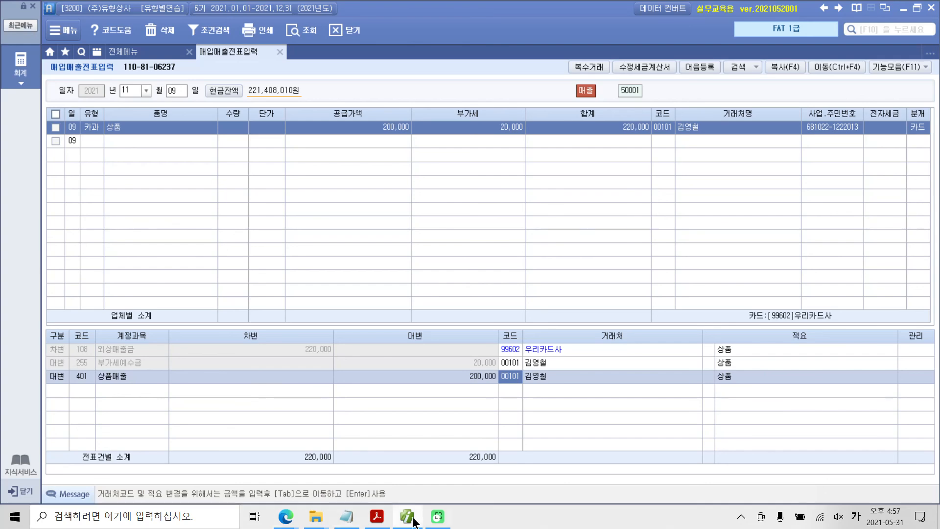
Step: Switch to the exercise PDF in Acrobat Reader and view the section 5 매입세금계산서(매입과세) exercises
{"action": "left_click", "coordinate": [376, 516]}
{"action": "scroll", "coordinate": [418, 447], "scroll_direction": "down", "scroll_amount": 10}
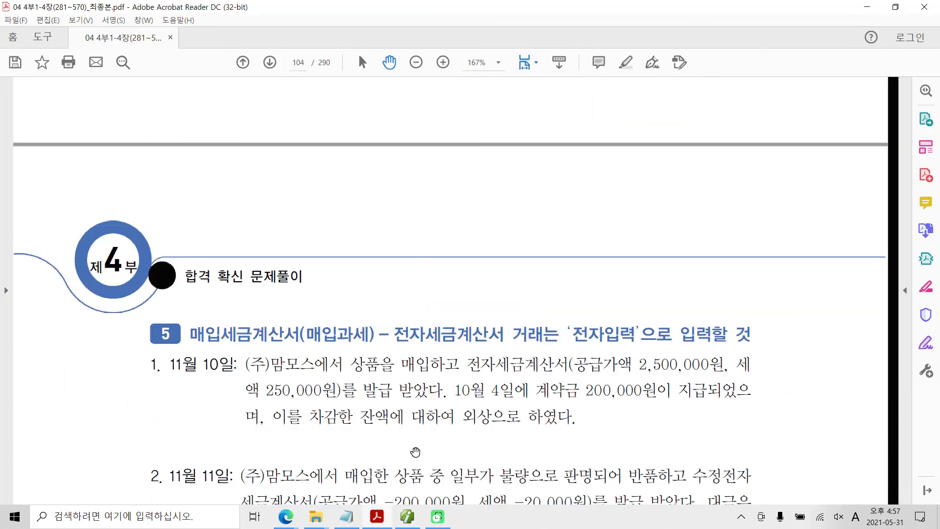
{"action": "scroll", "coordinate": [294, 359], "scroll_direction": "down", "scroll_amount": 2}
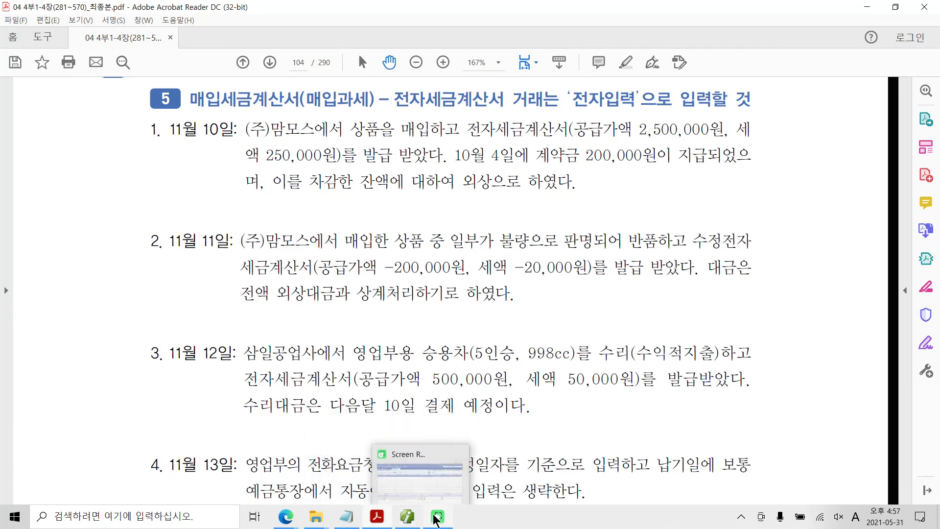
{"action": "left_click", "coordinate": [902, 494]}
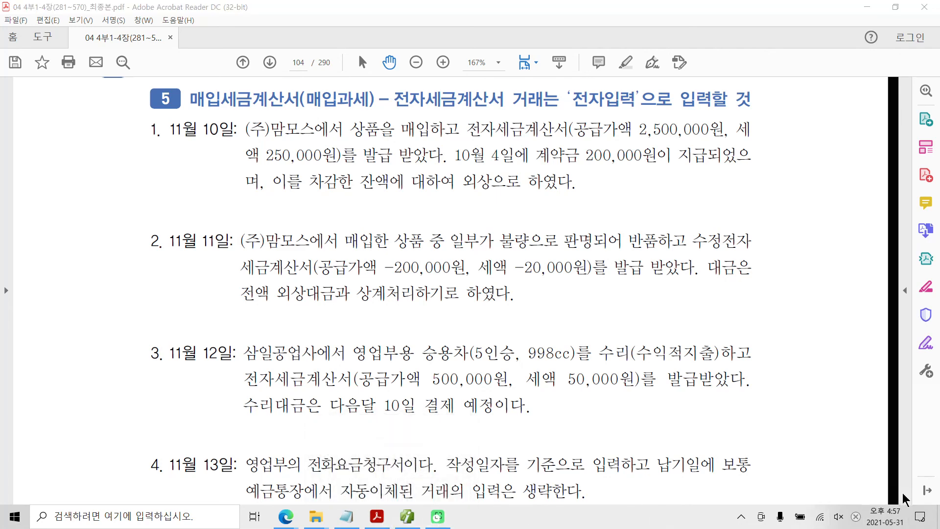